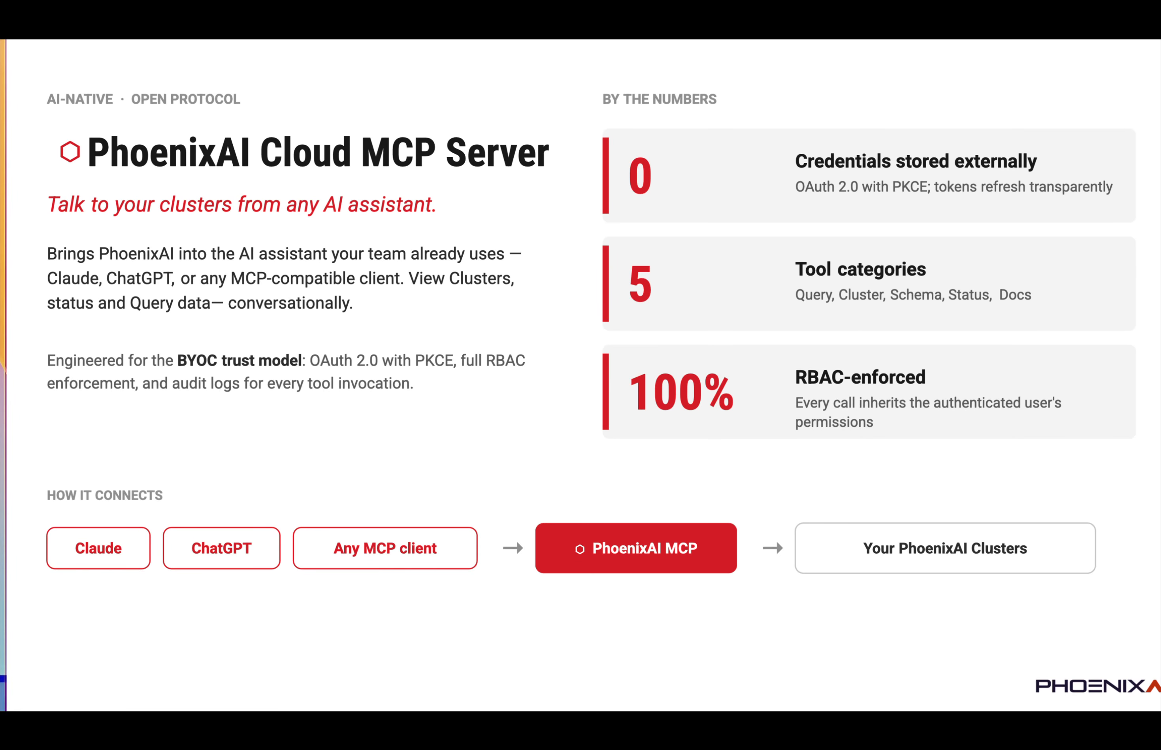
Leave the slides for the PhoenixAI Cloud console and show the account's advanced settings.
{"action": "key", "text": "Escape"}
{"action": "left_click", "coordinate": [264, 72]}
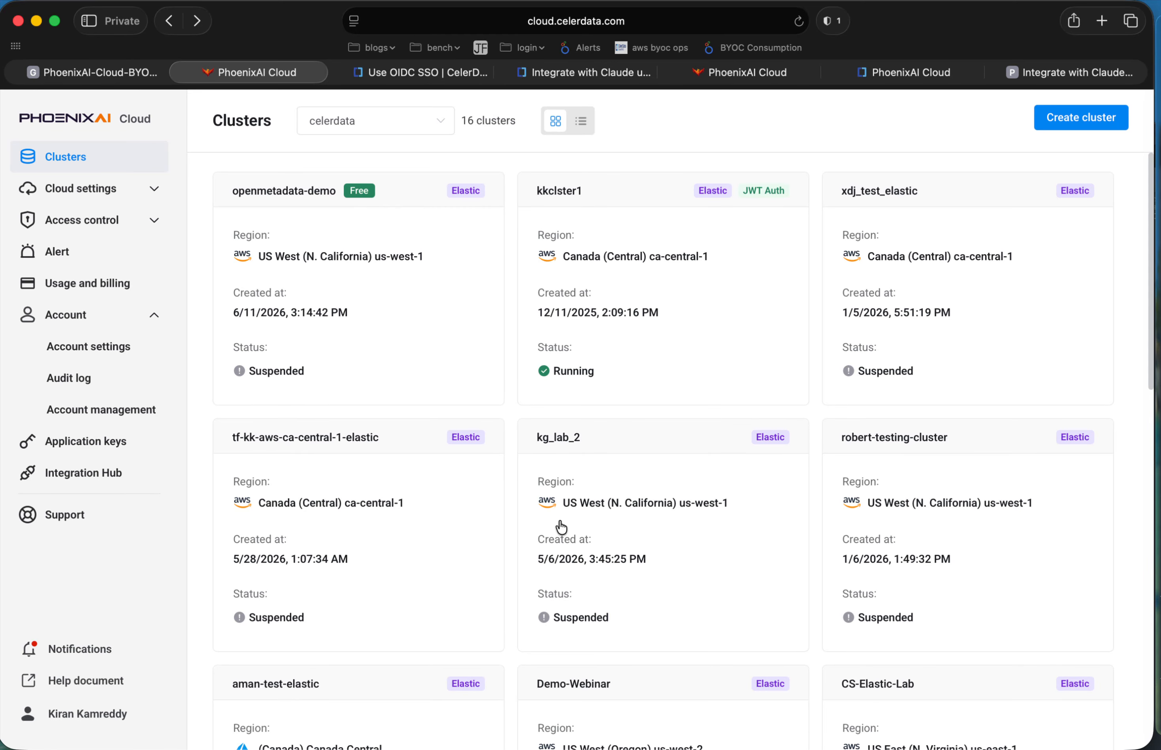
{"action": "left_click", "coordinate": [73, 316]}
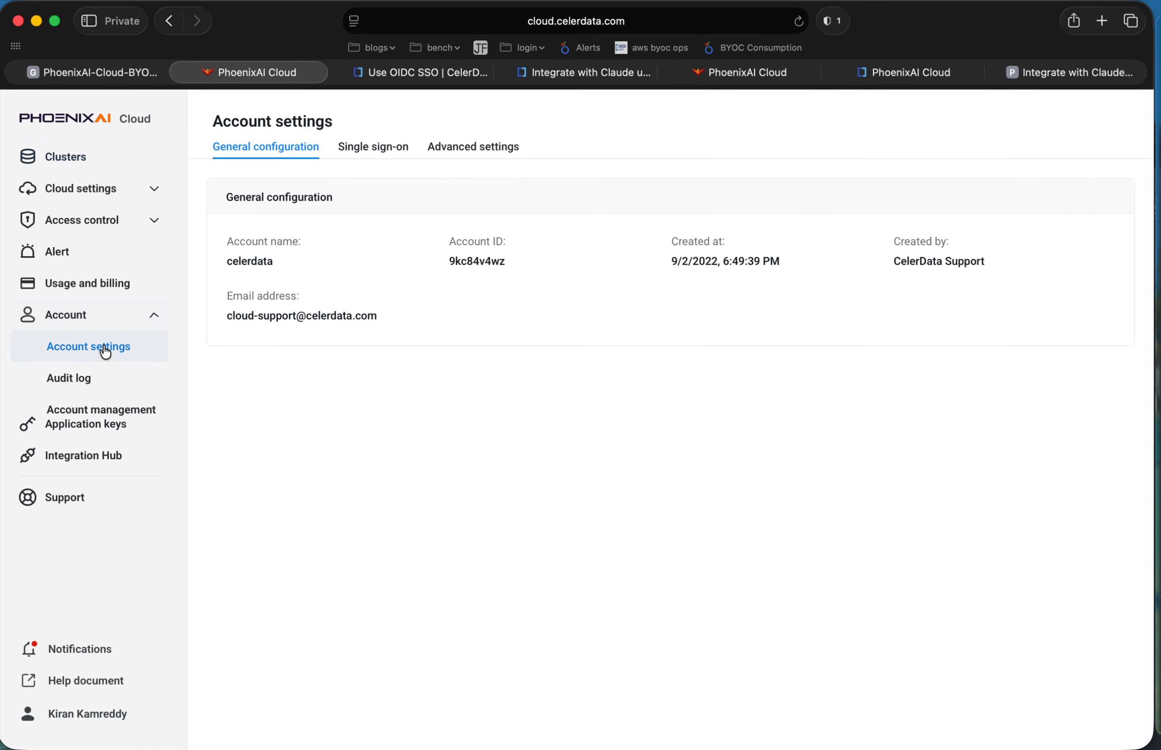
{"action": "left_click", "coordinate": [490, 147]}
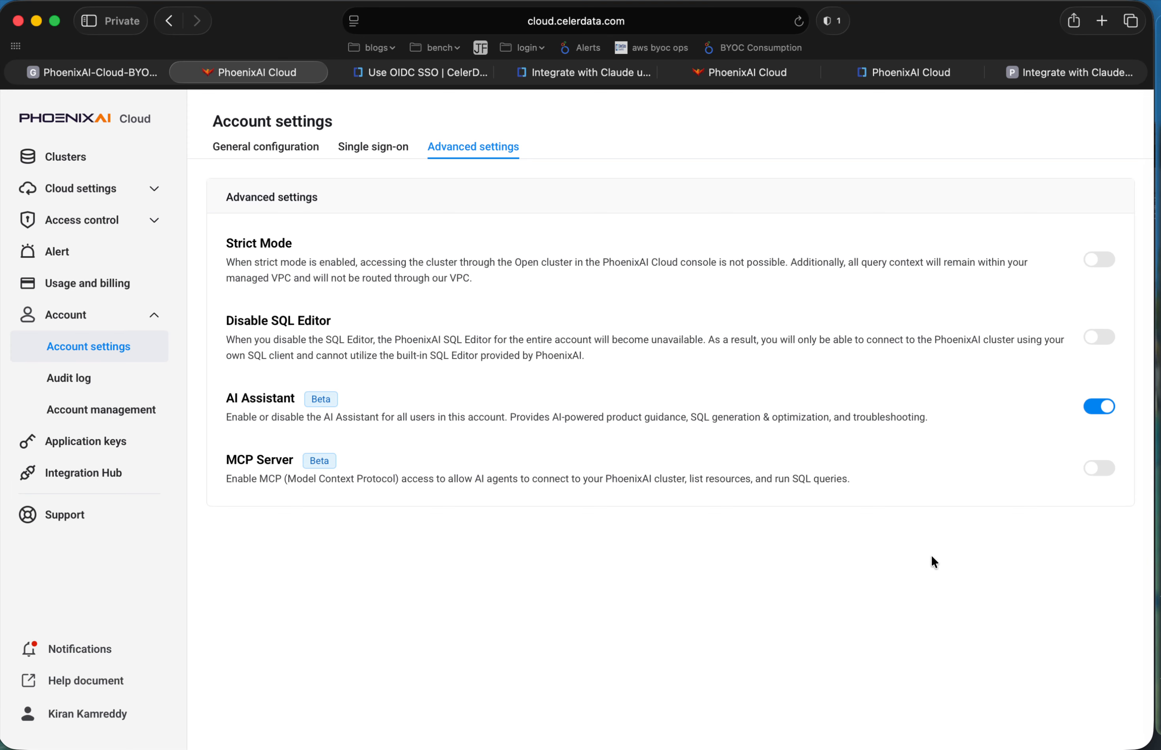
Enable the MCP Server for the account, reviewing what it does not do and accepting the access acknowledgement.
{"action": "left_click", "coordinate": [1098, 468]}
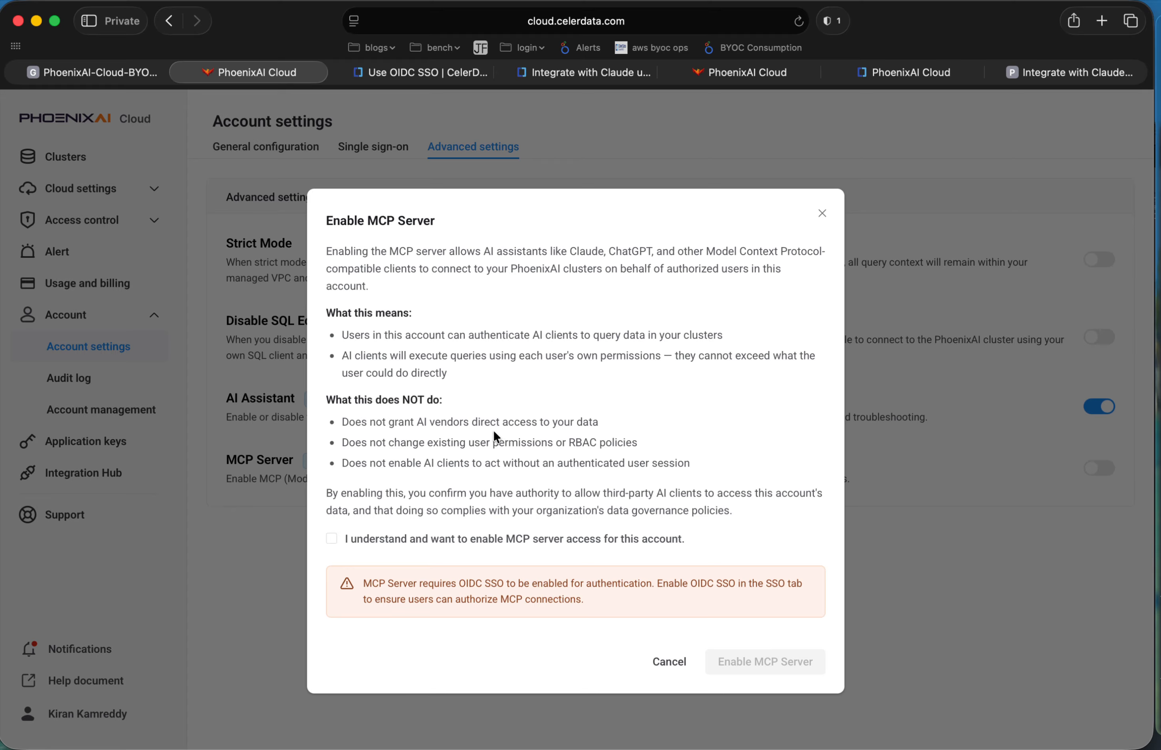
{"action": "left_click_drag", "start_coordinate": [341, 420], "coordinate": [625, 417]}
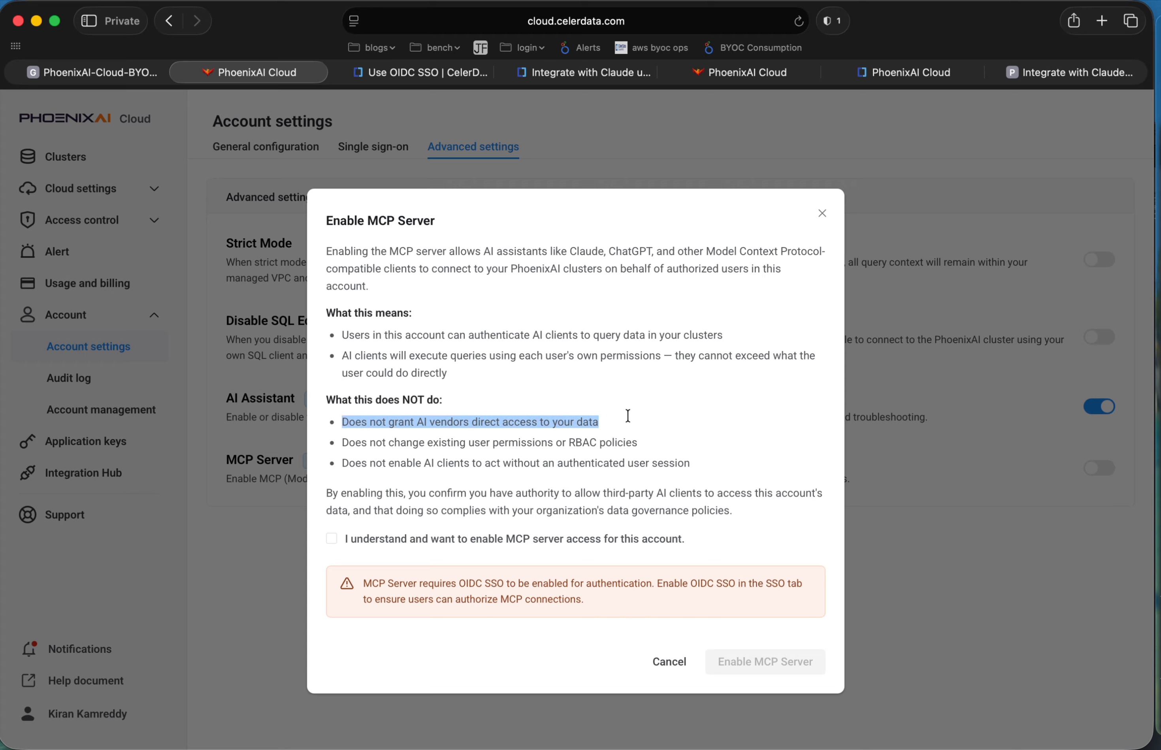
{"action": "left_click", "coordinate": [578, 466]}
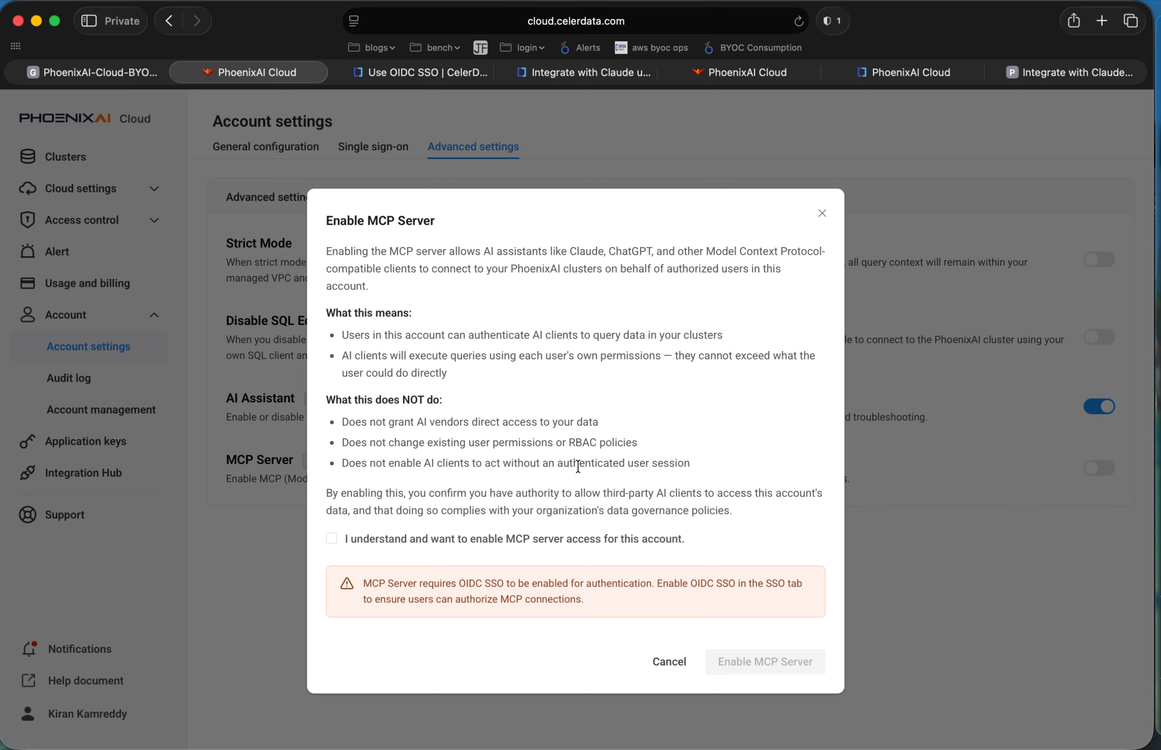
{"action": "left_click_drag", "start_coordinate": [337, 442], "coordinate": [626, 442]}
{"action": "left_click", "coordinate": [531, 494]}
{"action": "left_click", "coordinate": [331, 539]}
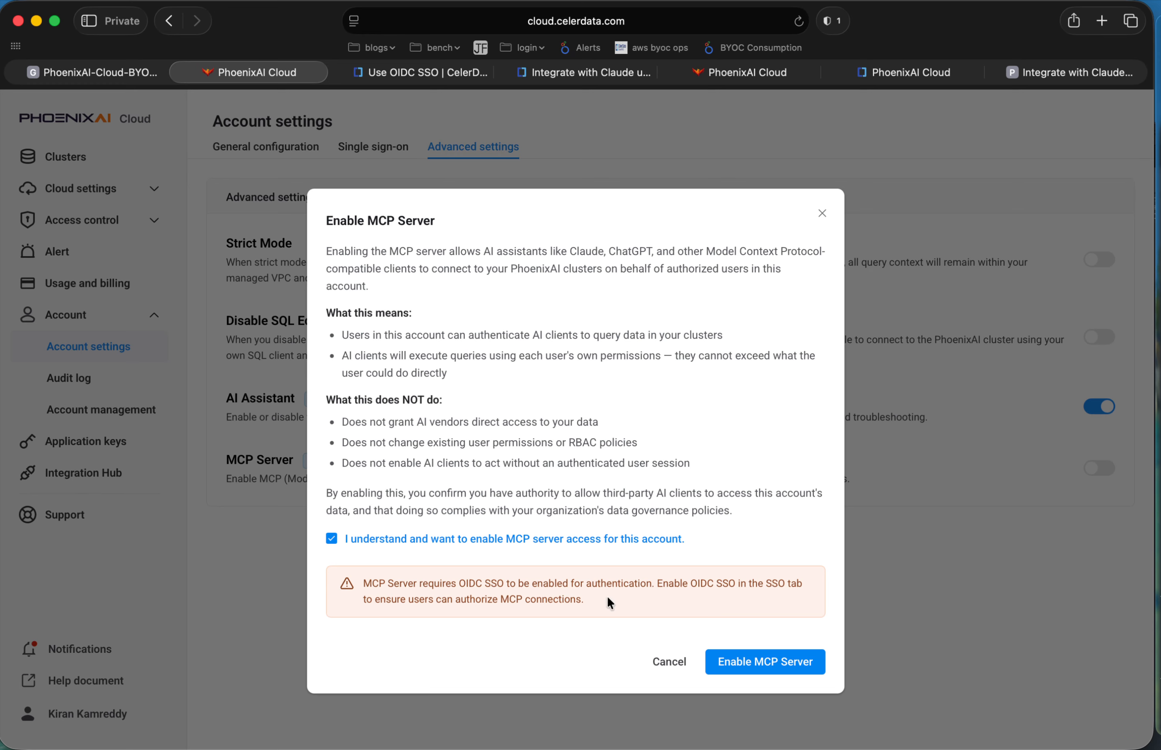
{"action": "left_click", "coordinate": [780, 677]}
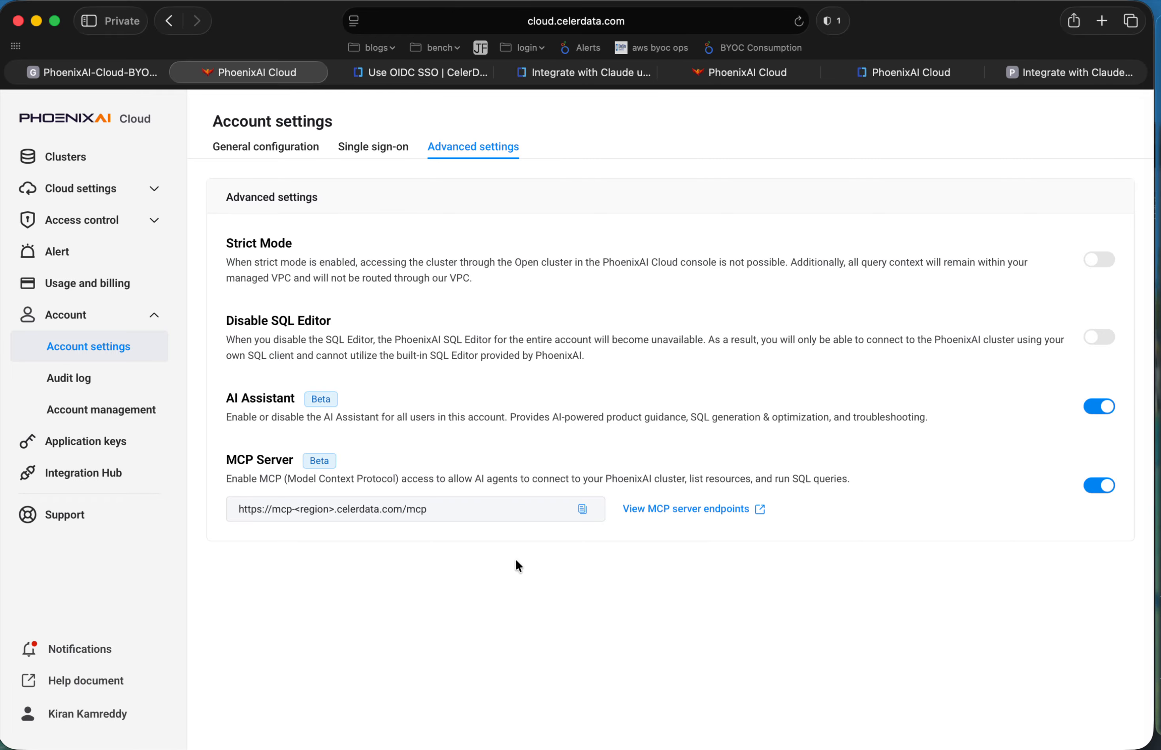
Open the OIDC configuration in the account's single sign-on settings.
{"action": "key", "text": "super+Tab"}
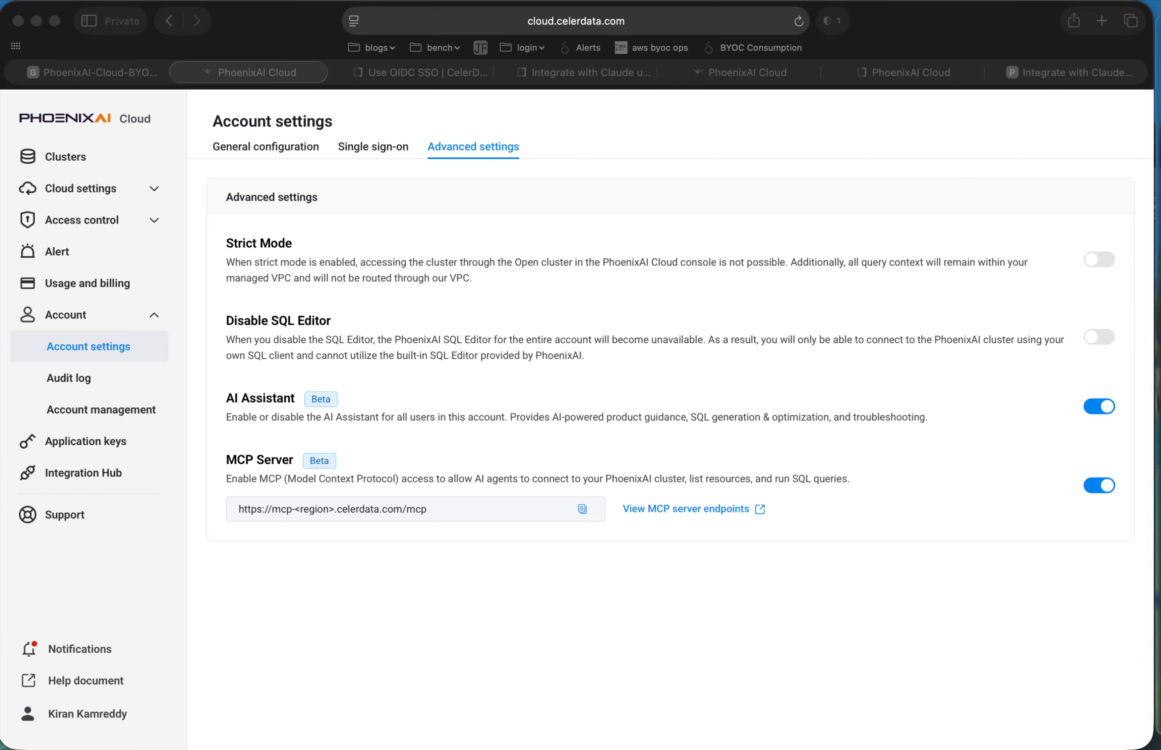
{"action": "left_click", "coordinate": [510, 610]}
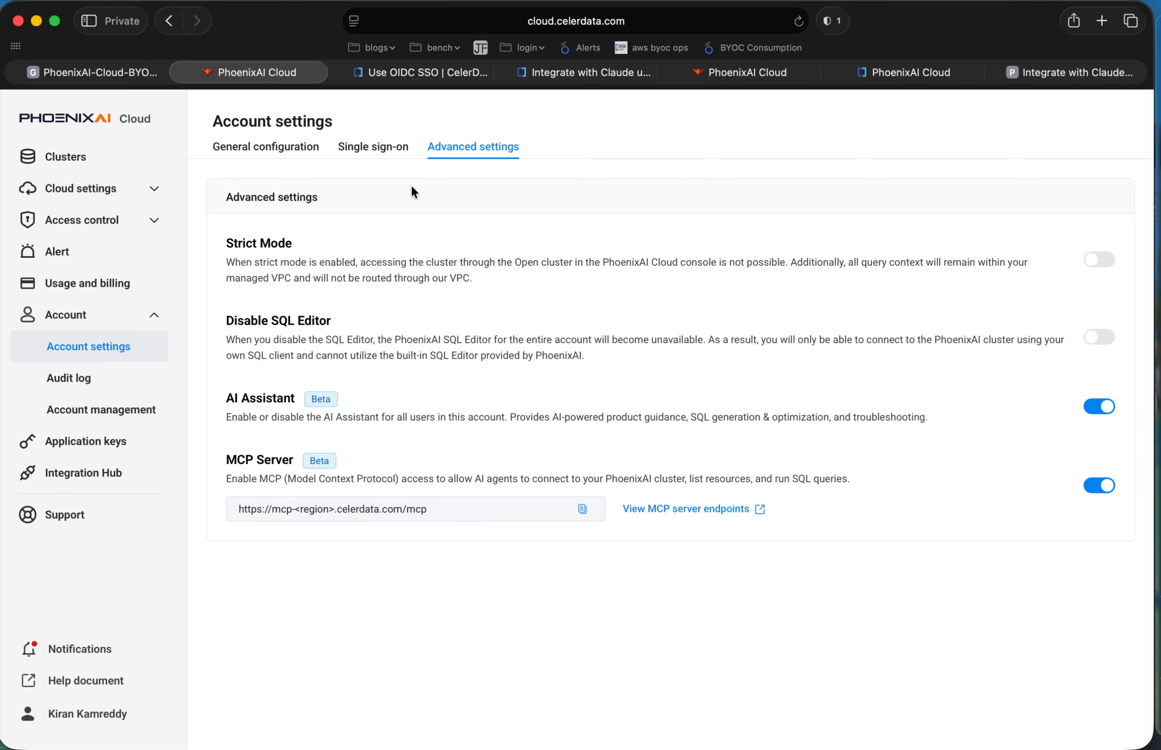
{"action": "left_click", "coordinate": [385, 148]}
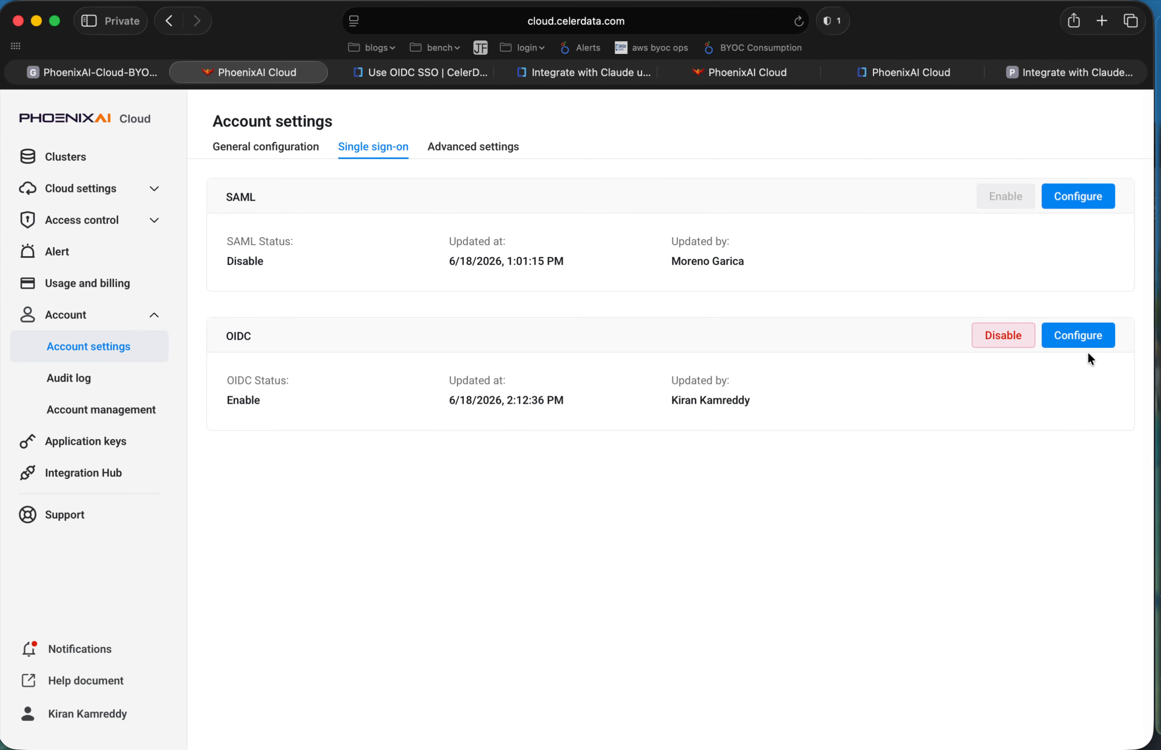
{"action": "left_click", "coordinate": [1082, 342]}
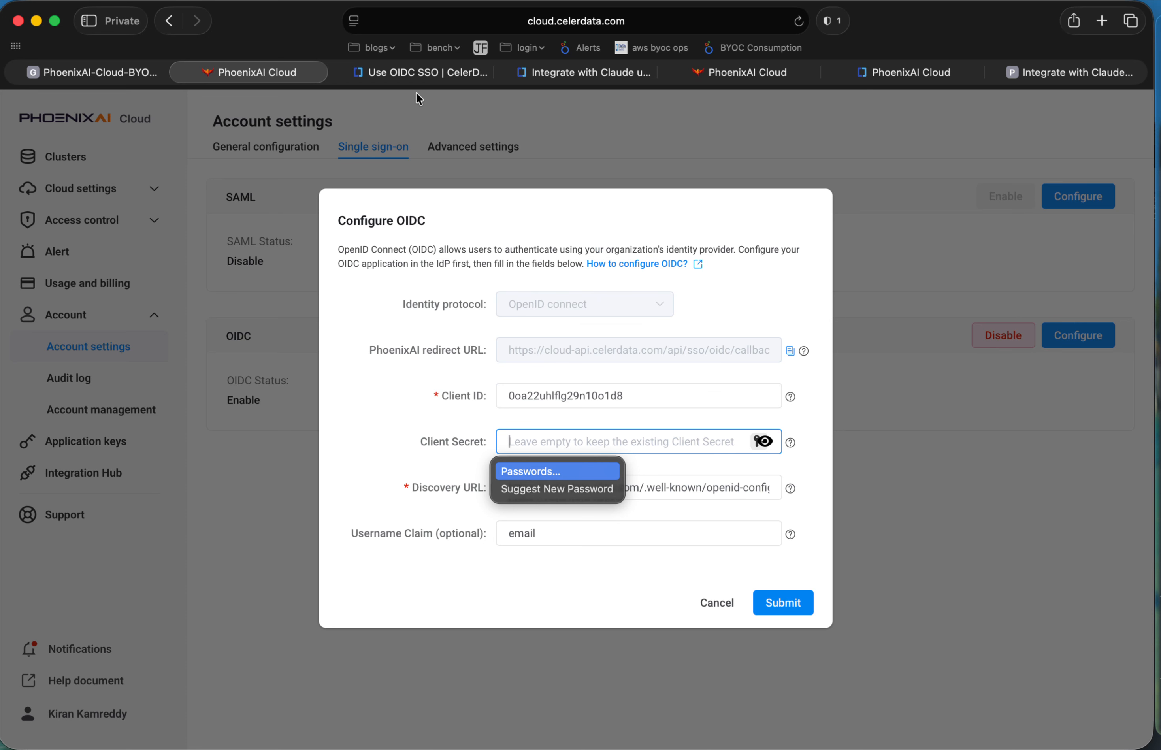
Read through the Use OIDC SSO documentation, from the redirect URL preparation to the Okta app integration settings.
{"action": "left_click", "coordinate": [409, 73]}
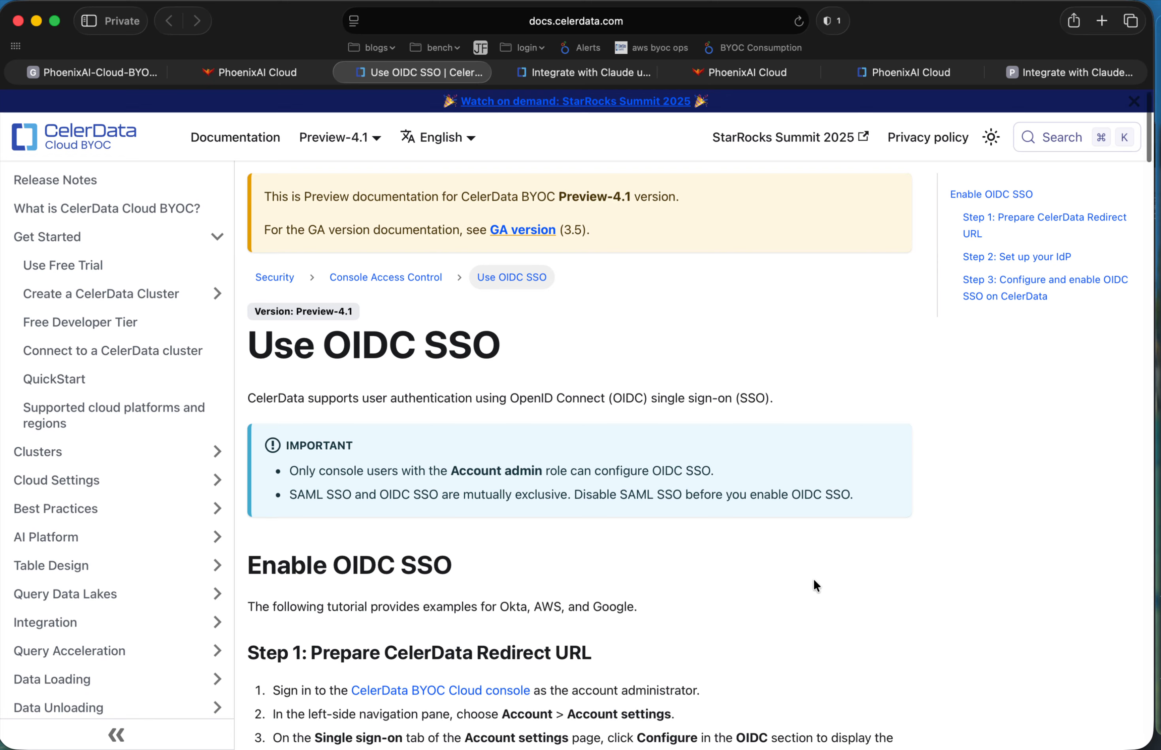
{"action": "scroll", "coordinate": [743, 624], "scroll_direction": "down", "scroll_amount": 3}
{"action": "scroll", "coordinate": [744, 625], "scroll_direction": "up", "scroll_amount": 3}
{"action": "triple_click", "coordinate": [588, 338]}
{"action": "scroll", "coordinate": [855, 598], "scroll_direction": "down", "scroll_amount": 2}
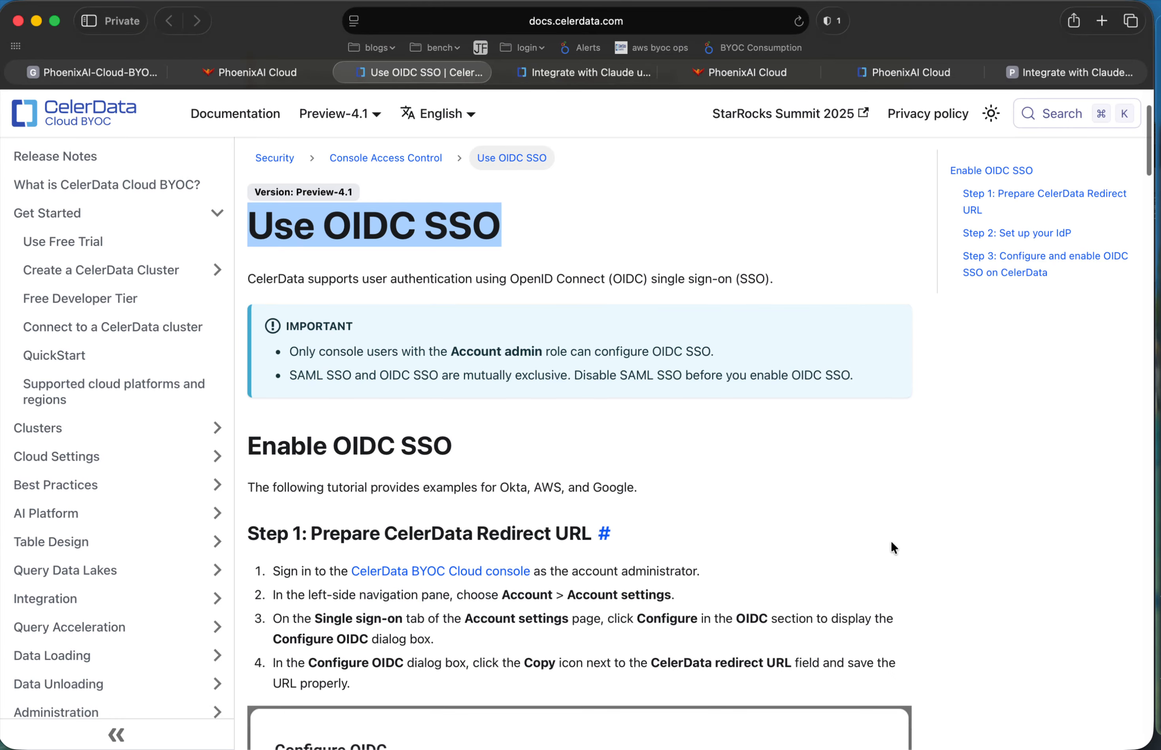
{"action": "scroll", "coordinate": [890, 539], "scroll_direction": "down", "scroll_amount": 3}
{"action": "scroll", "coordinate": [890, 539], "scroll_direction": "down", "scroll_amount": 4}
{"action": "scroll", "coordinate": [890, 539], "scroll_direction": "down", "scroll_amount": 4}
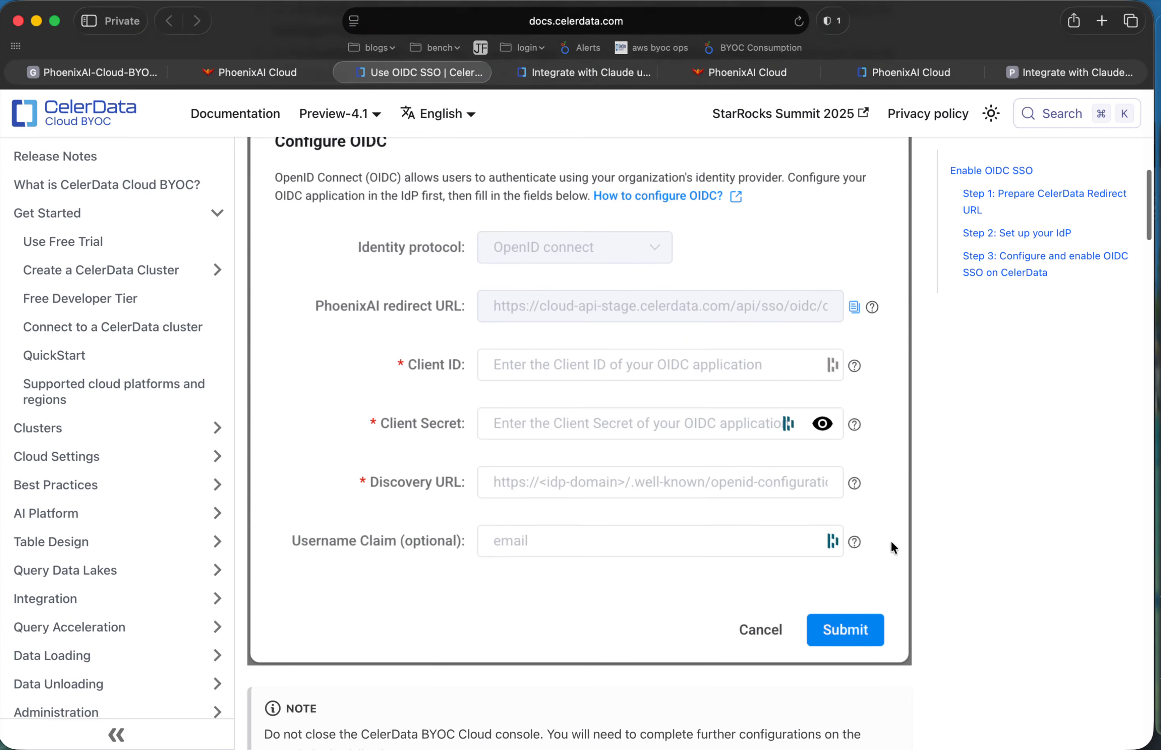
{"action": "scroll", "coordinate": [891, 539], "scroll_direction": "down", "scroll_amount": 5}
{"action": "scroll", "coordinate": [890, 540], "scroll_direction": "down", "scroll_amount": 20}
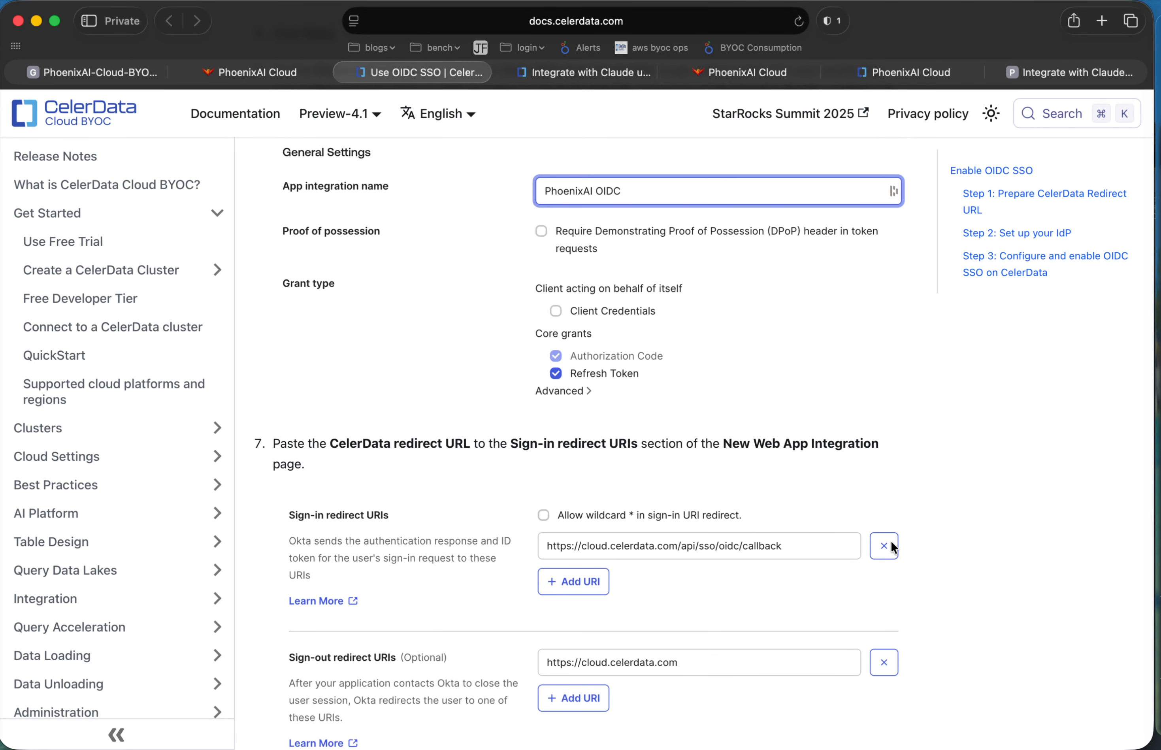
{"action": "scroll", "coordinate": [891, 542], "scroll_direction": "down", "scroll_amount": 2}
Return to the console, cancel the OIDC configuration and view the clusters overview.
{"action": "left_click", "coordinate": [274, 73]}
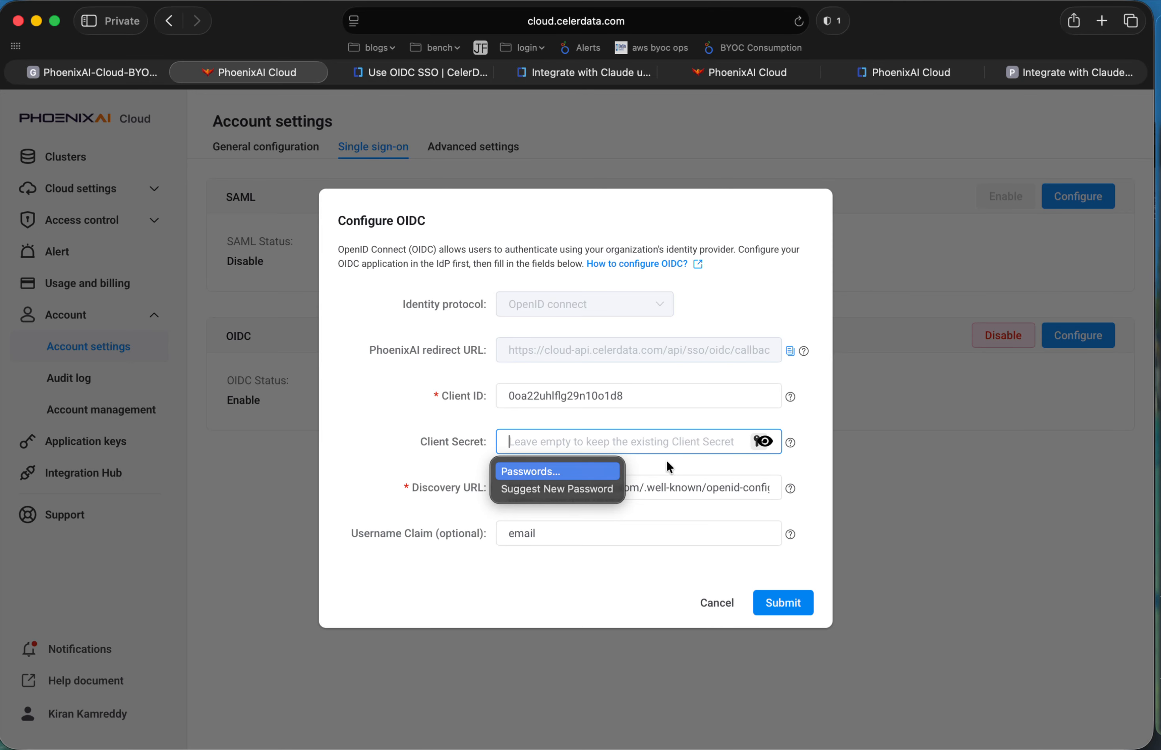
{"action": "left_click", "coordinate": [716, 592]}
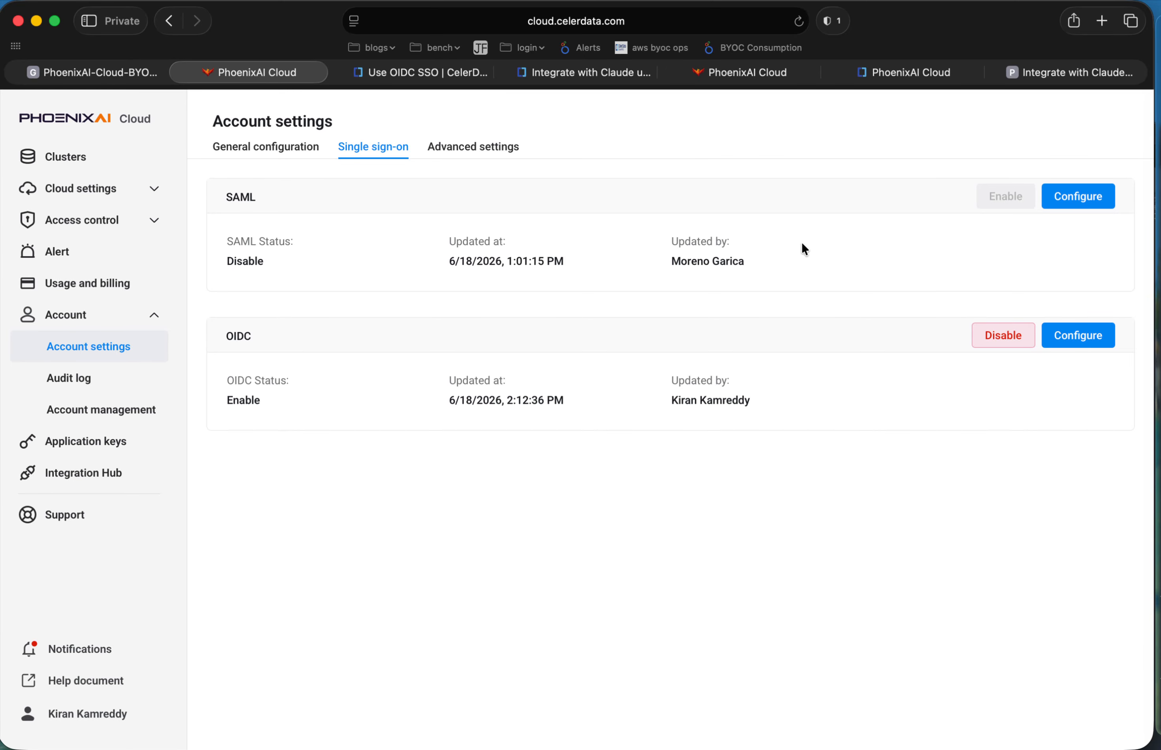
{"action": "left_click", "coordinate": [66, 156]}
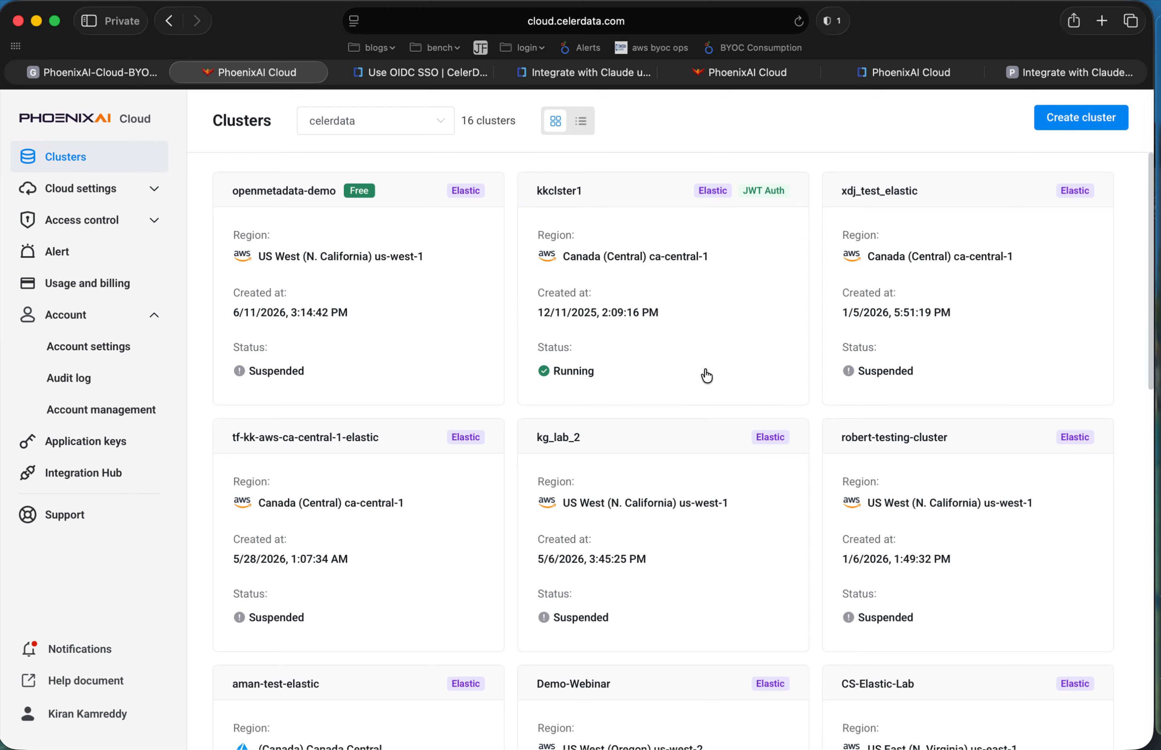
Examine the Claude MCP integration guide's steps on enabling JWT authentication for the cluster and creating a JWT-authenticated user.
{"action": "left_click", "coordinate": [582, 77]}
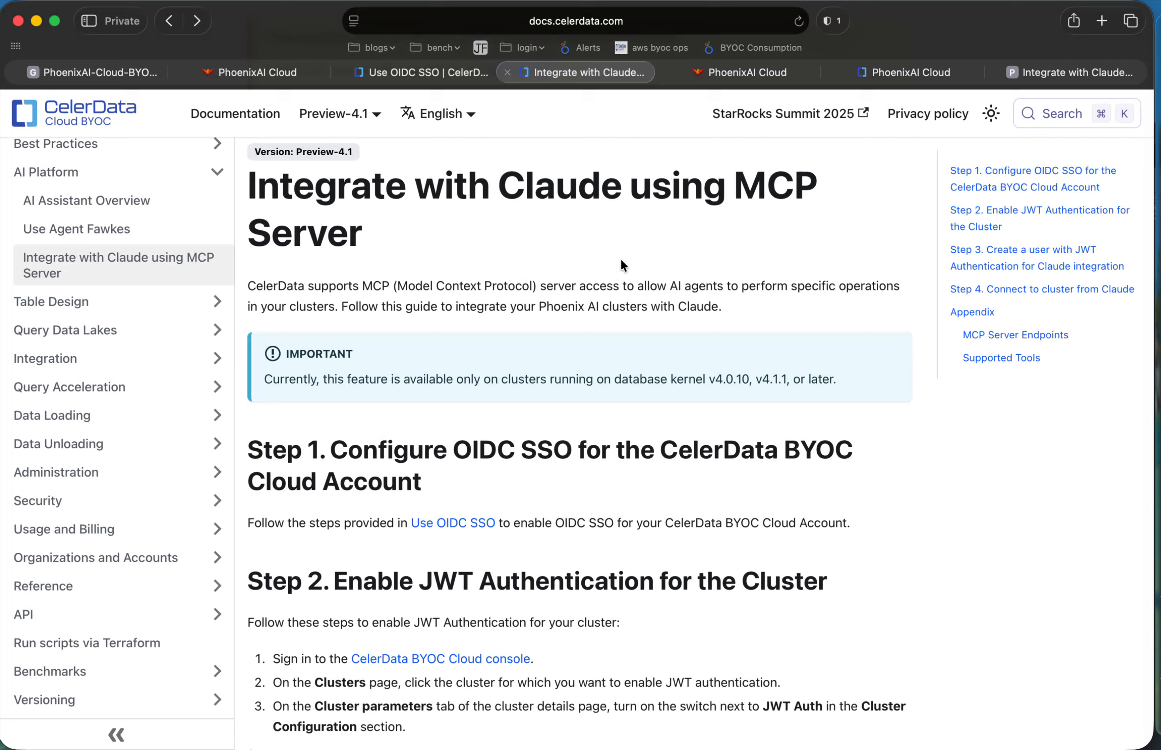
{"action": "scroll", "coordinate": [718, 557], "scroll_direction": "down", "scroll_amount": 3}
{"action": "left_click_drag", "start_coordinate": [323, 428], "coordinate": [814, 441]}
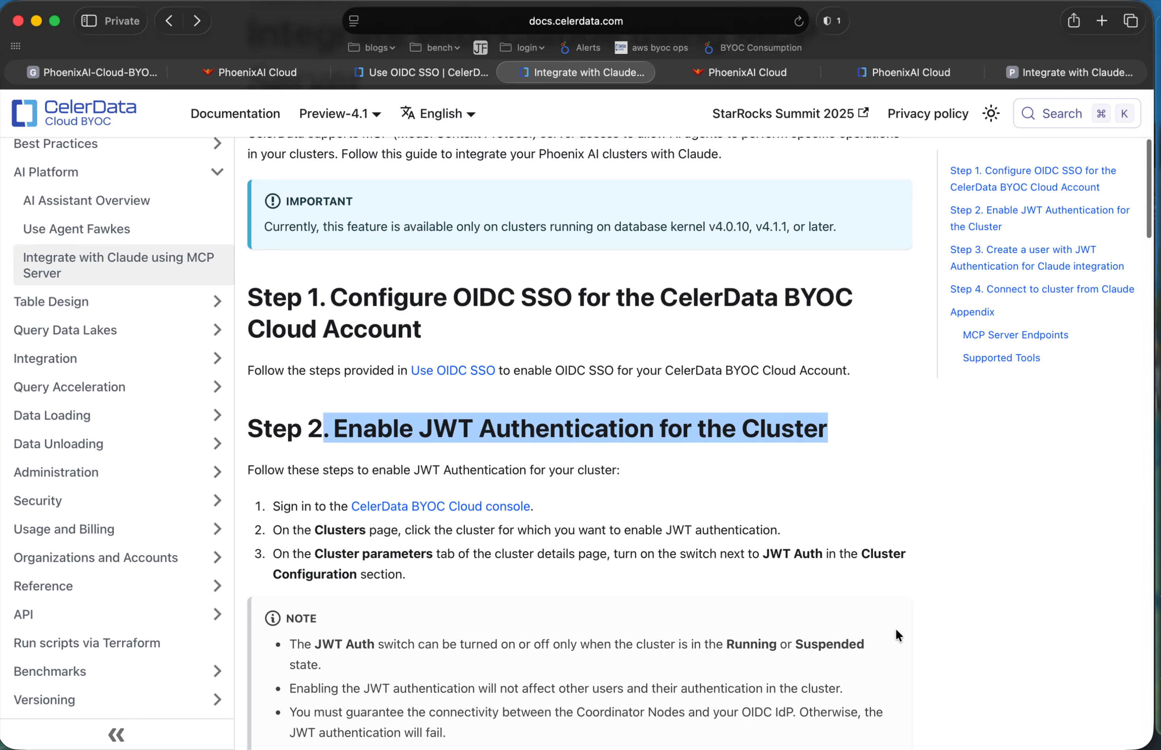
{"action": "scroll", "coordinate": [896, 630], "scroll_direction": "down", "scroll_amount": 2}
{"action": "scroll", "coordinate": [895, 627], "scroll_direction": "down", "scroll_amount": 3}
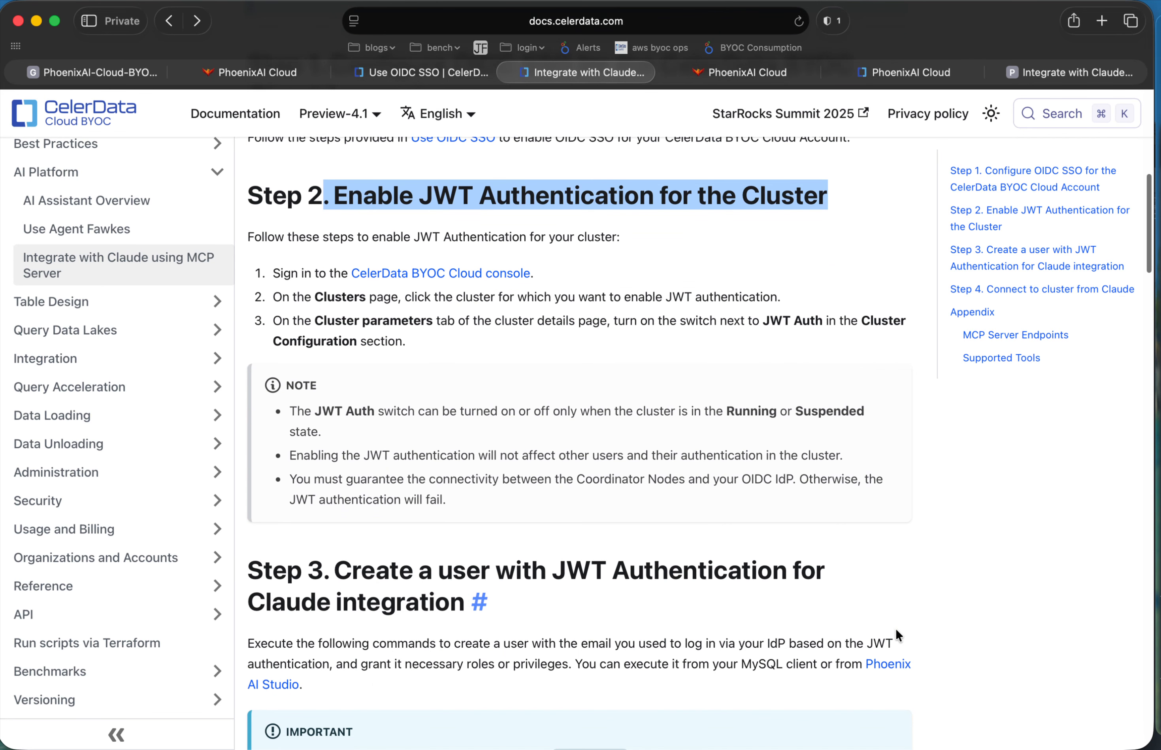
{"action": "scroll", "coordinate": [894, 627], "scroll_direction": "down", "scroll_amount": 8}
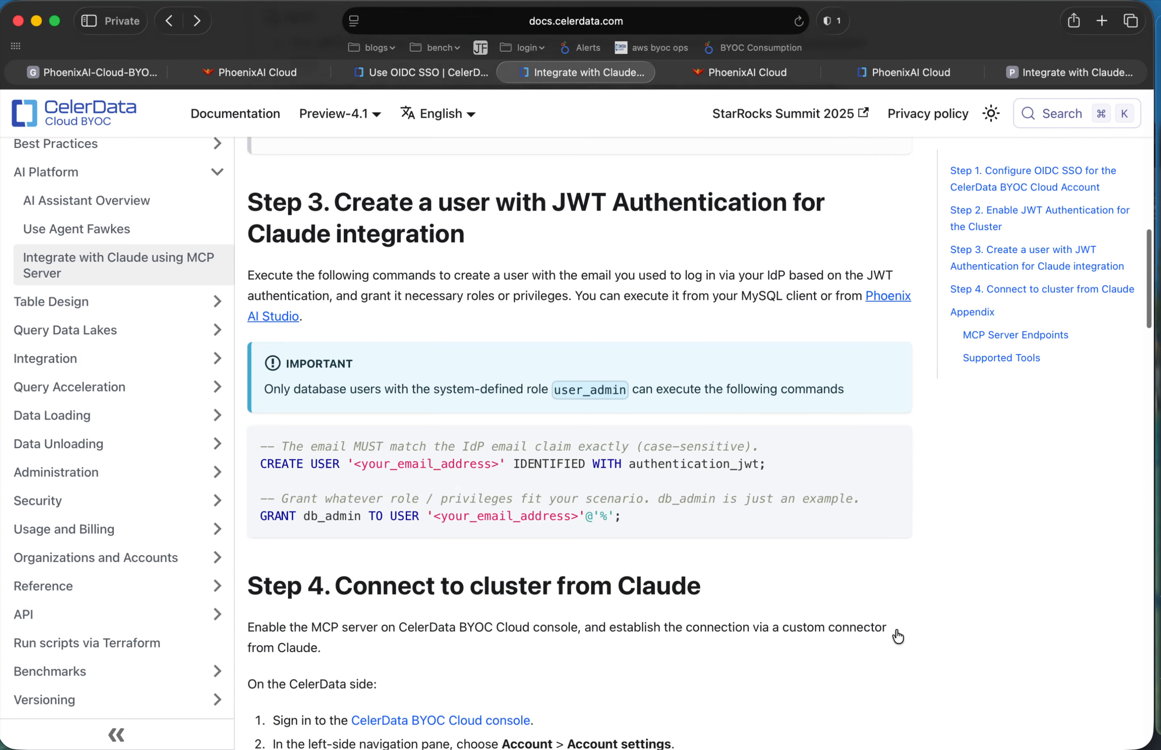
{"action": "left_click_drag", "start_coordinate": [258, 412], "coordinate": [668, 461]}
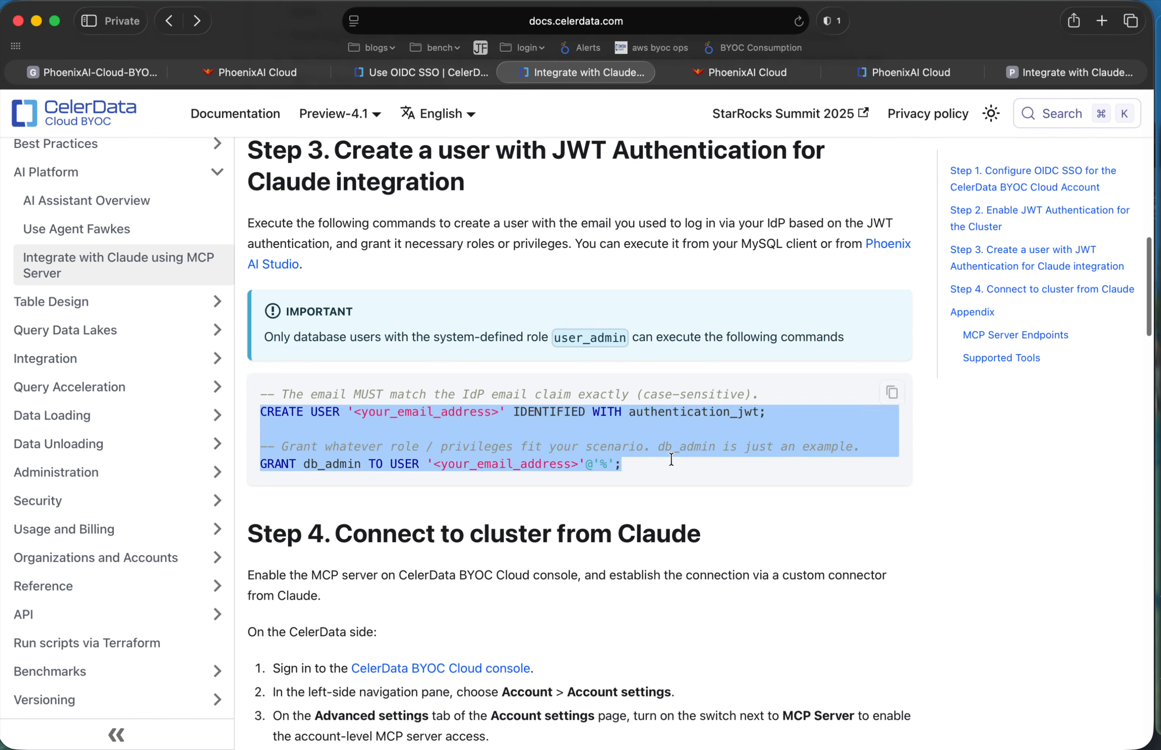
{"action": "left_click", "coordinate": [671, 459]}
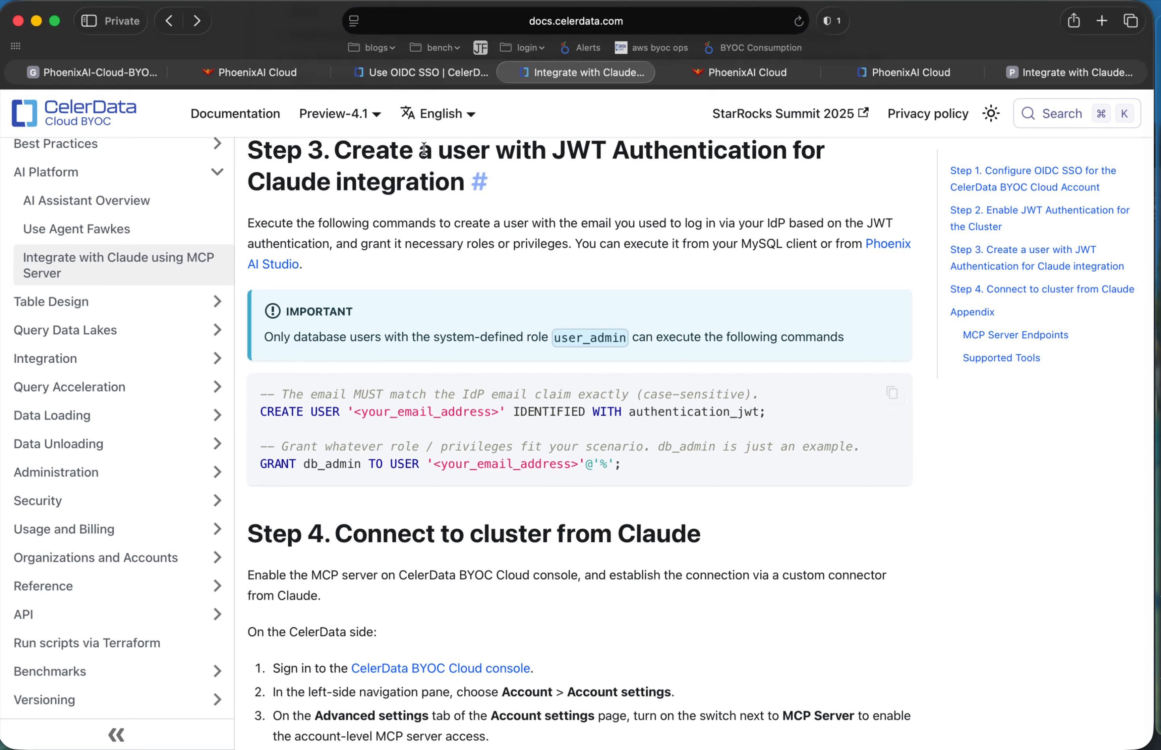
Switch to Claude and name the new custom connector PhoenixAI Cloud Connector.
{"action": "left_click", "coordinate": [275, 73]}
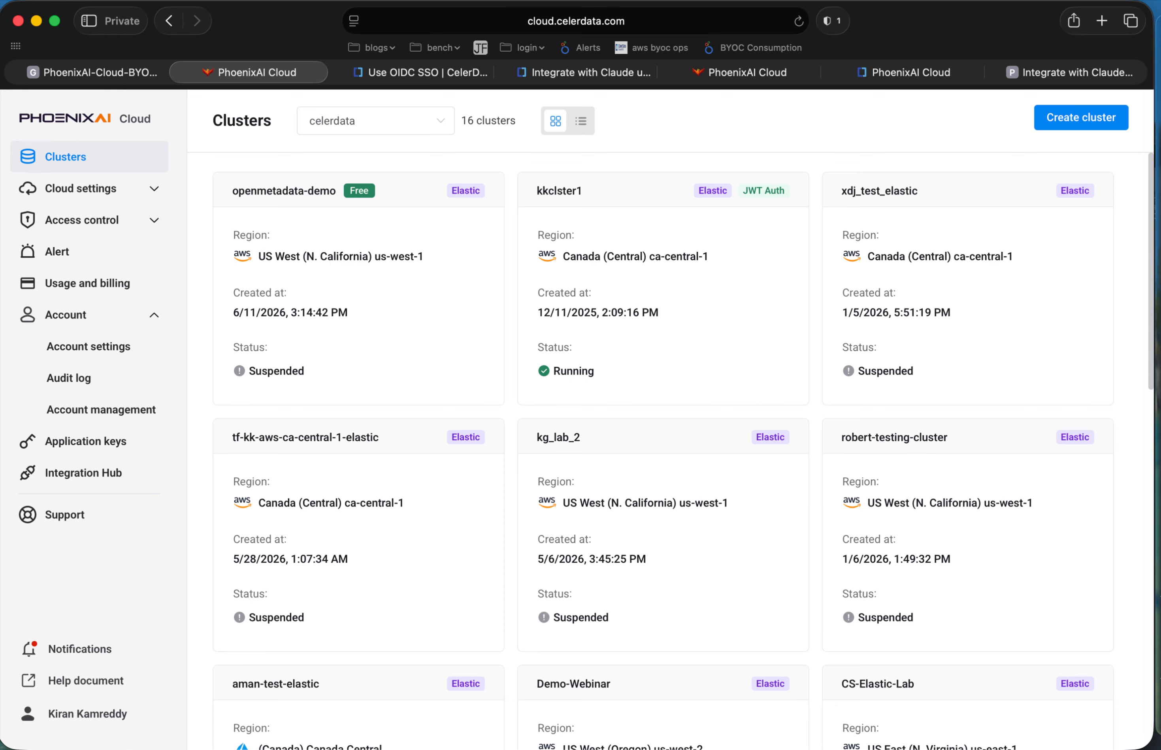
{"action": "key", "text": "ctrl+Right"}
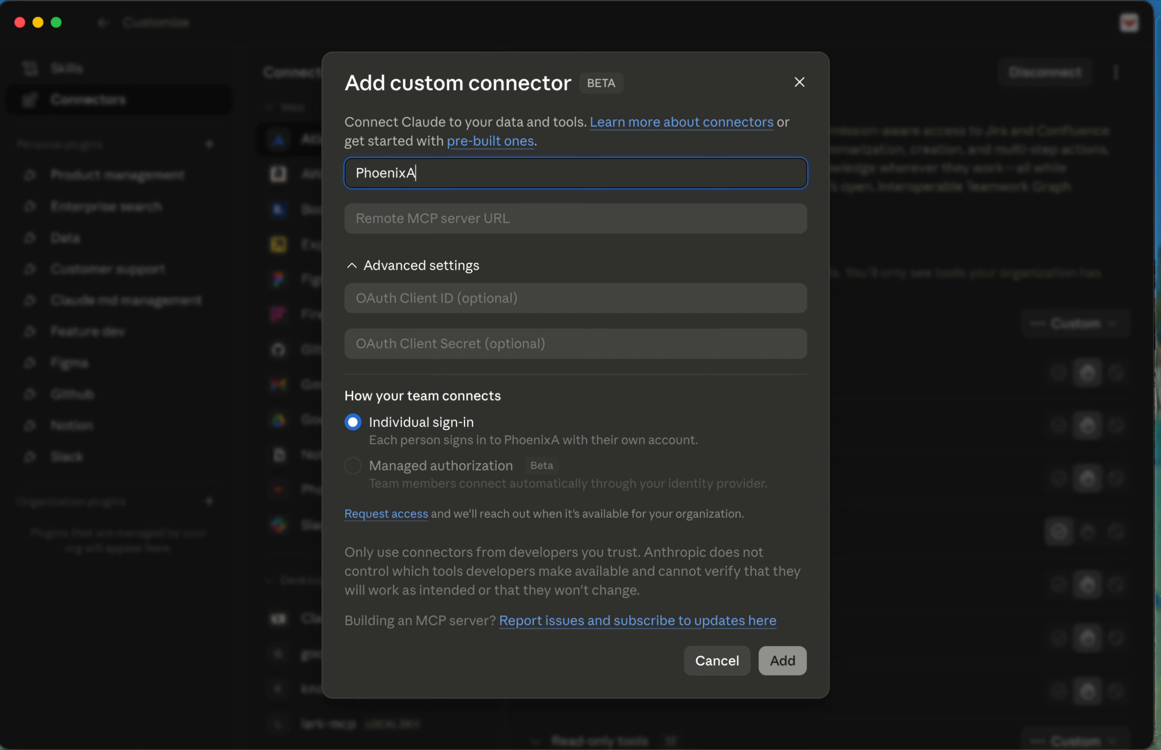
{"action": "type", "text": "I Cloud Connector"}
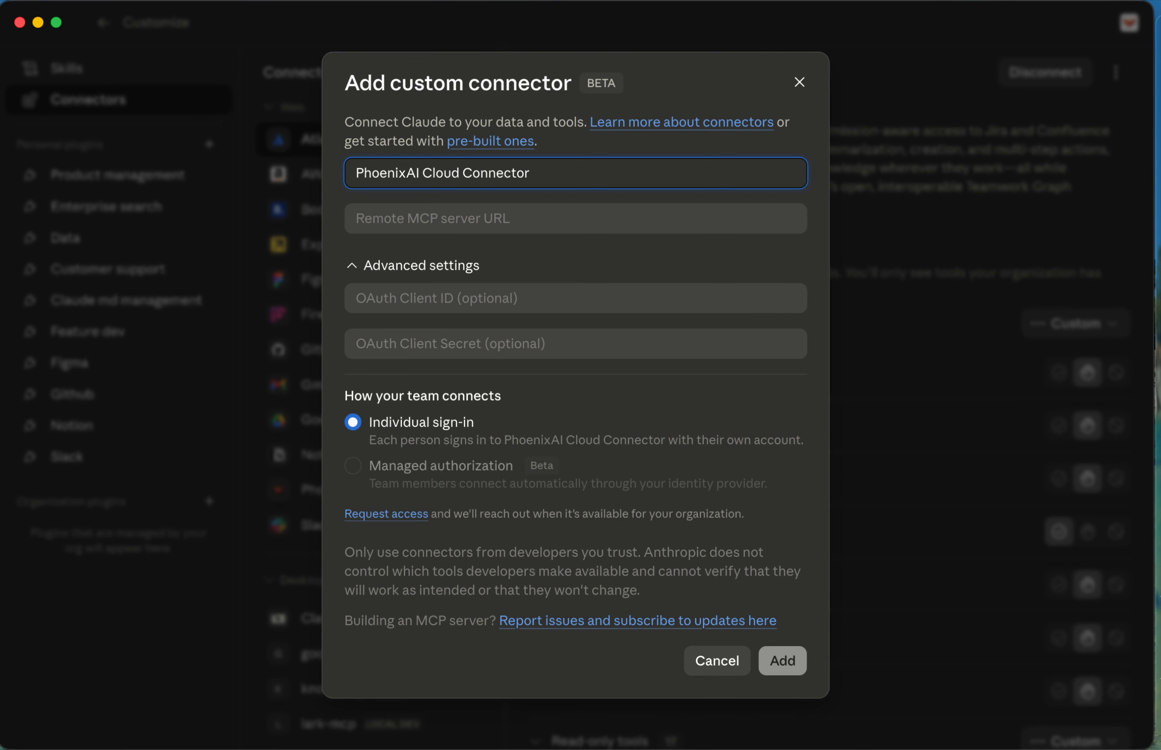
{"action": "key", "text": "Tab"}
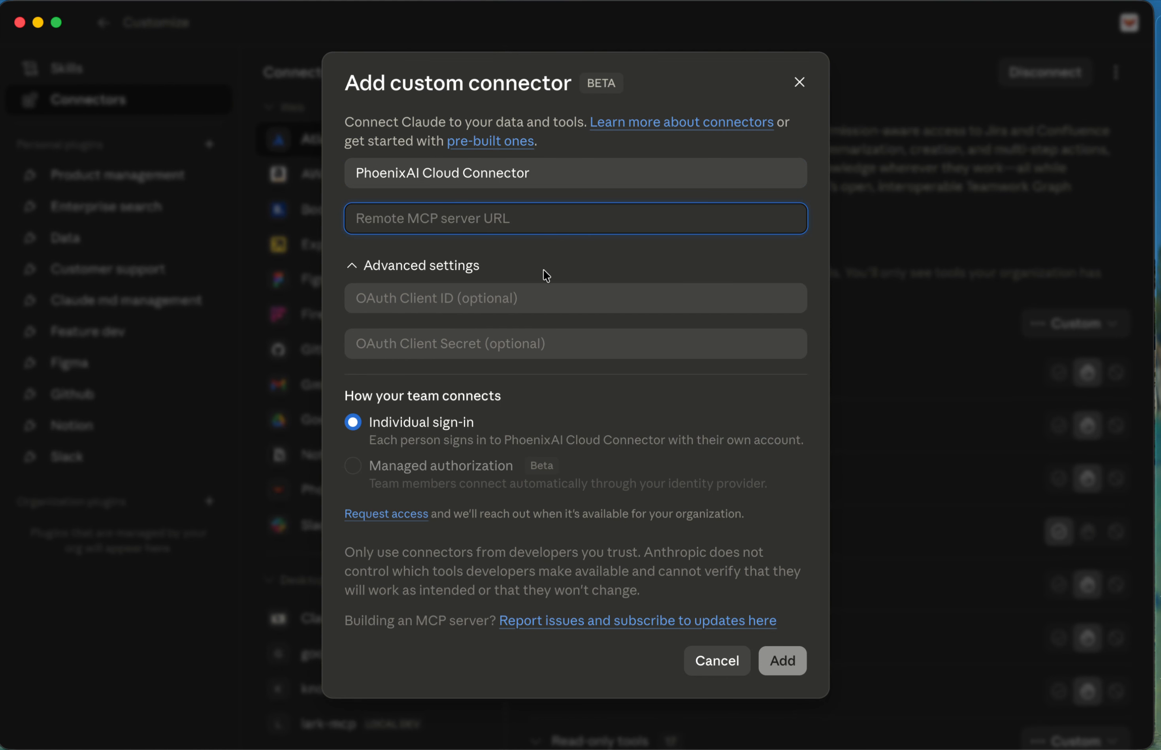
Switch back to the PhoenixAI Cloud console and look up the MCP server URL in the account's advanced settings.
{"action": "key", "text": "ctrl+Left"}
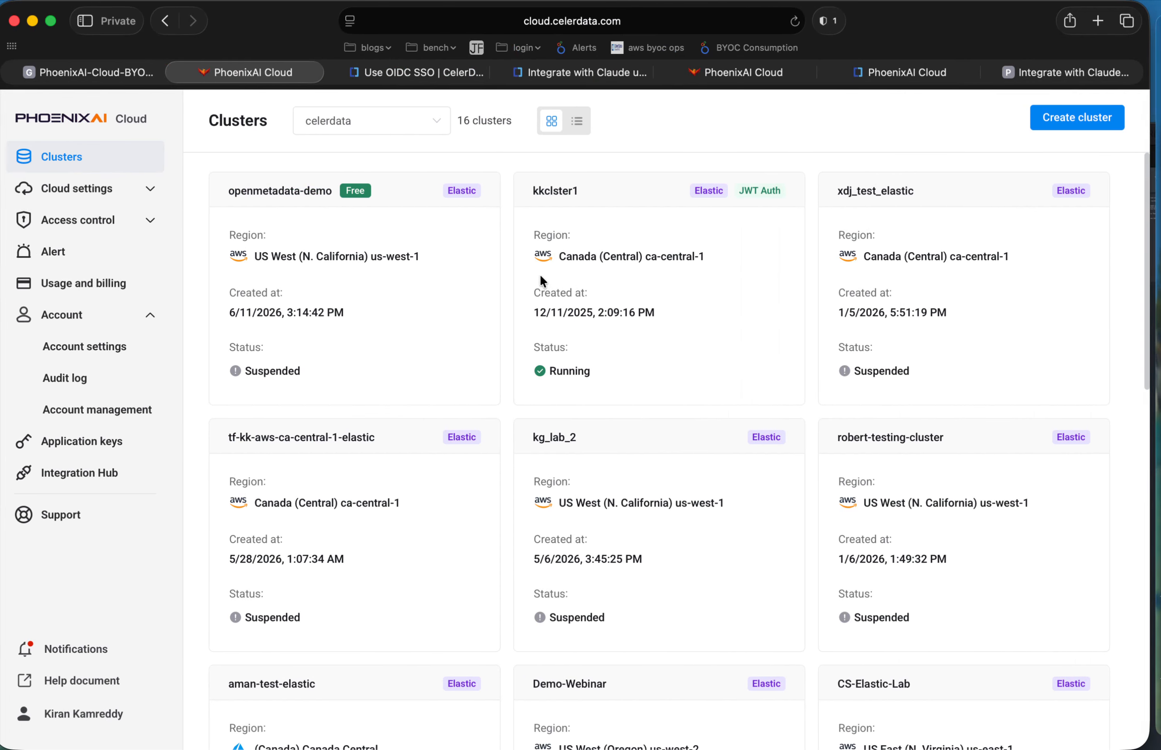
{"action": "left_click", "coordinate": [116, 413]}
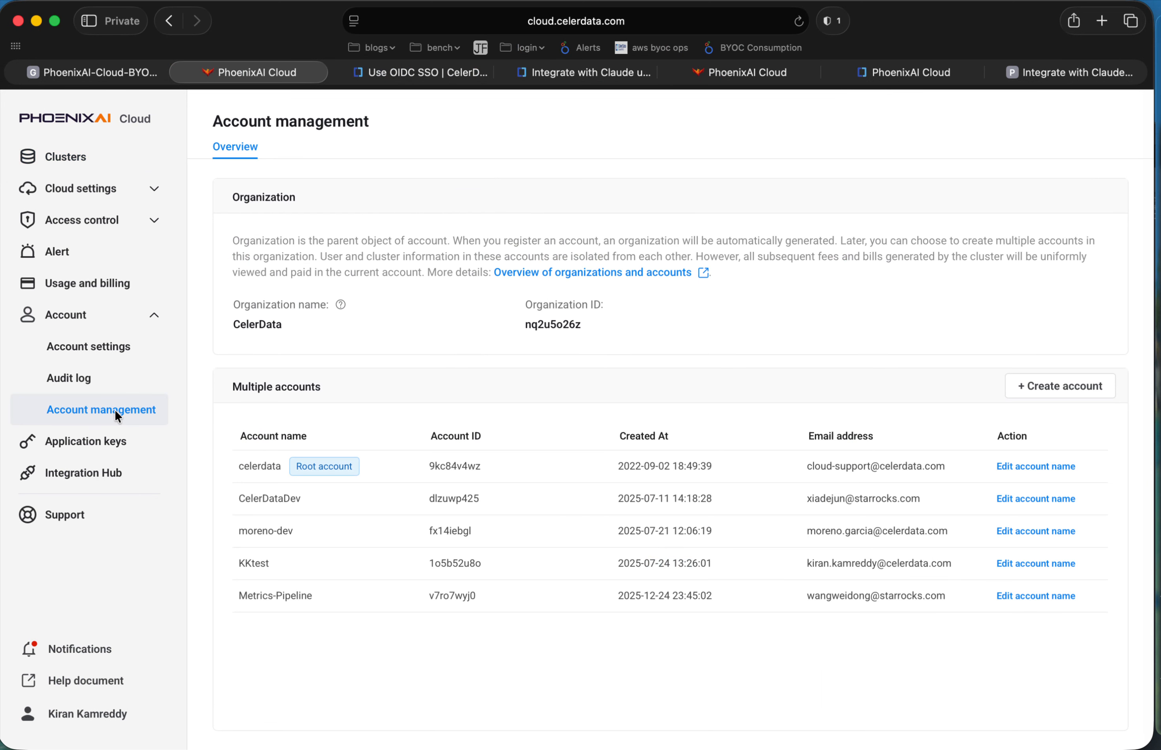
{"action": "left_click", "coordinate": [95, 346]}
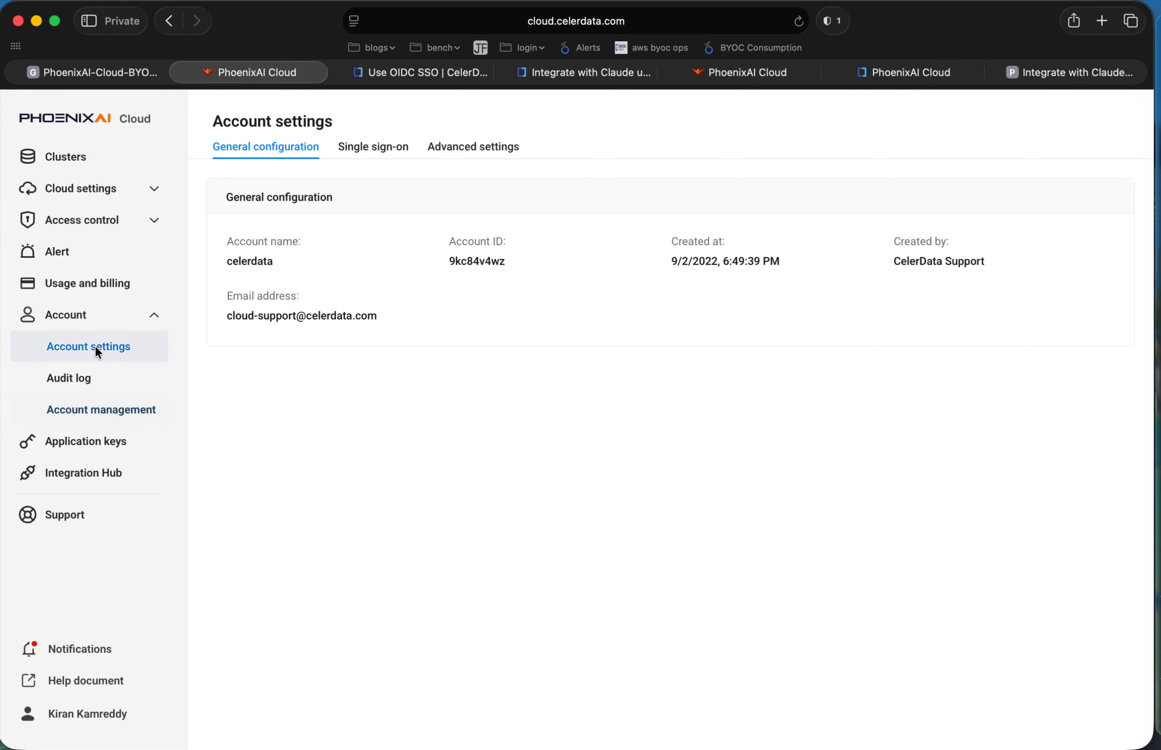
{"action": "left_click", "coordinate": [481, 148]}
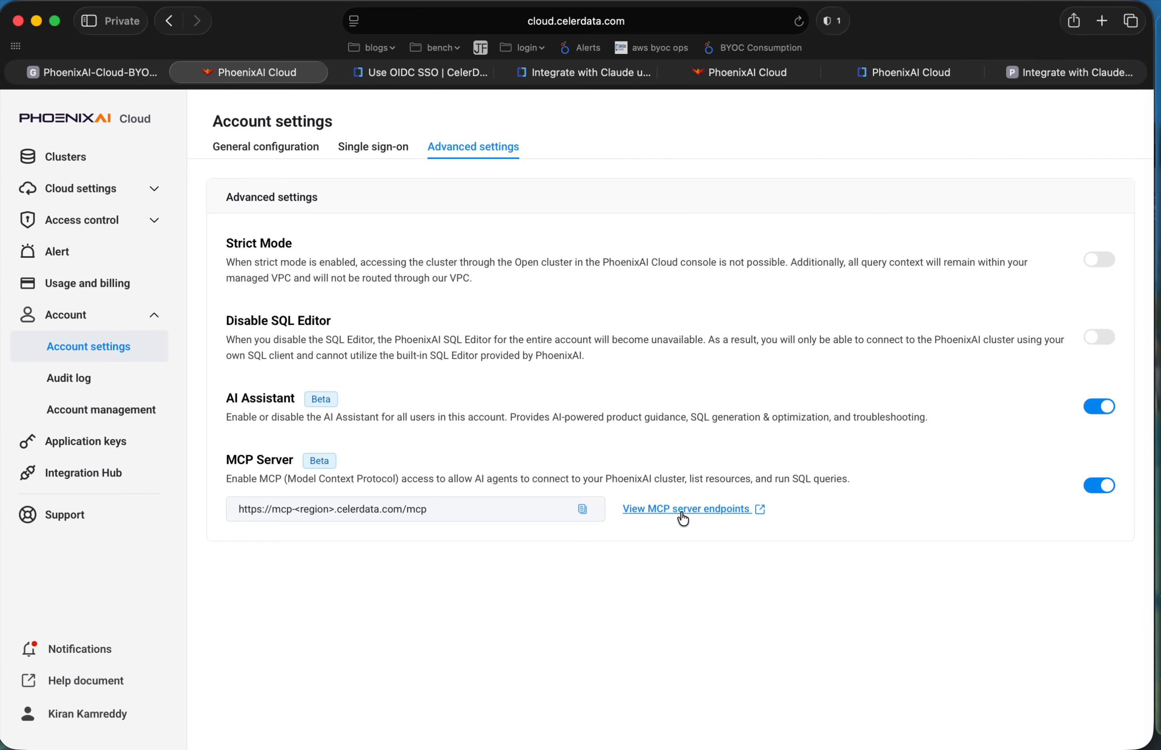
{"action": "key", "text": "super+Tab"}
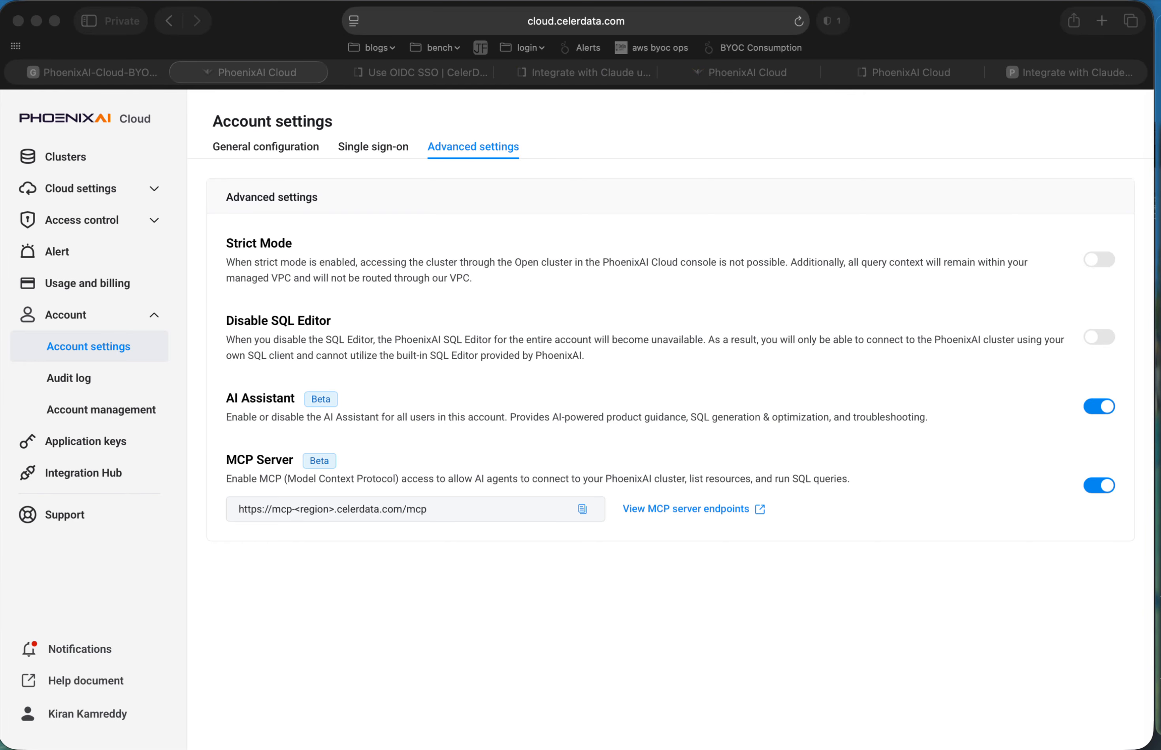
Look up the Canada (Central) ca-central-1 endpoint in the documentation's list of AWS MCP server endpoints.
{"action": "left_click", "coordinate": [699, 508]}
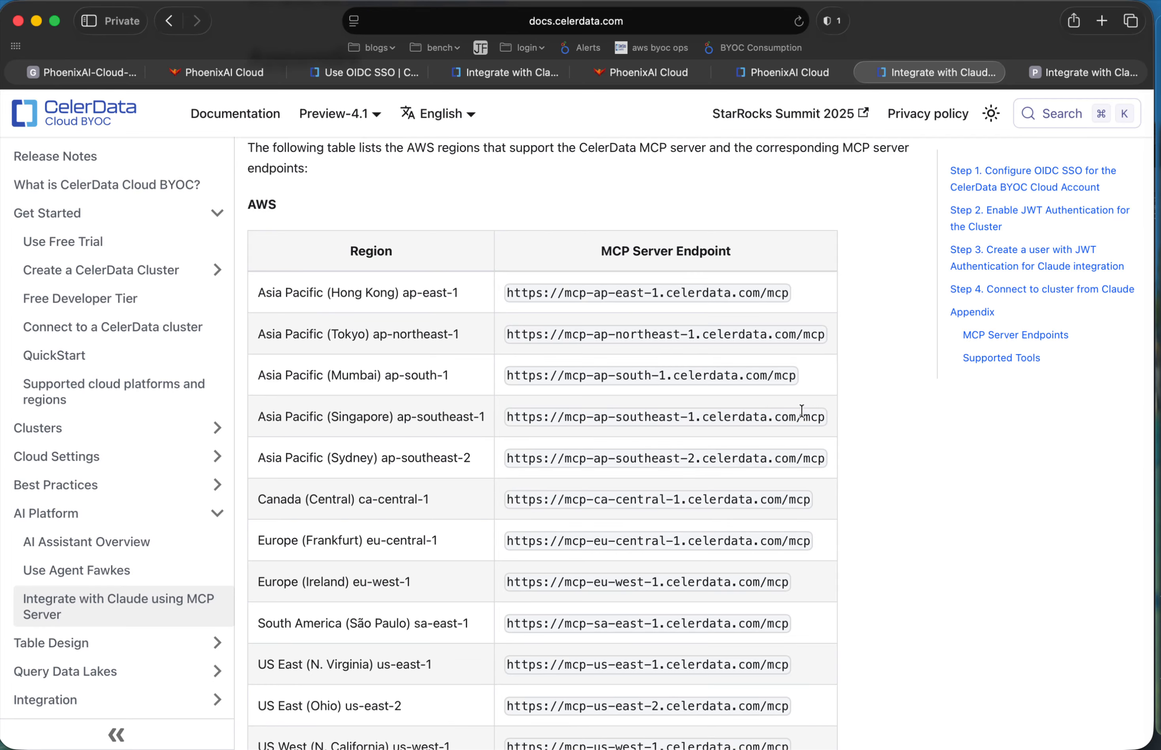
{"action": "scroll", "coordinate": [802, 411], "scroll_direction": "down", "scroll_amount": 1}
{"action": "scroll", "coordinate": [802, 411], "scroll_direction": "up", "scroll_amount": 2}
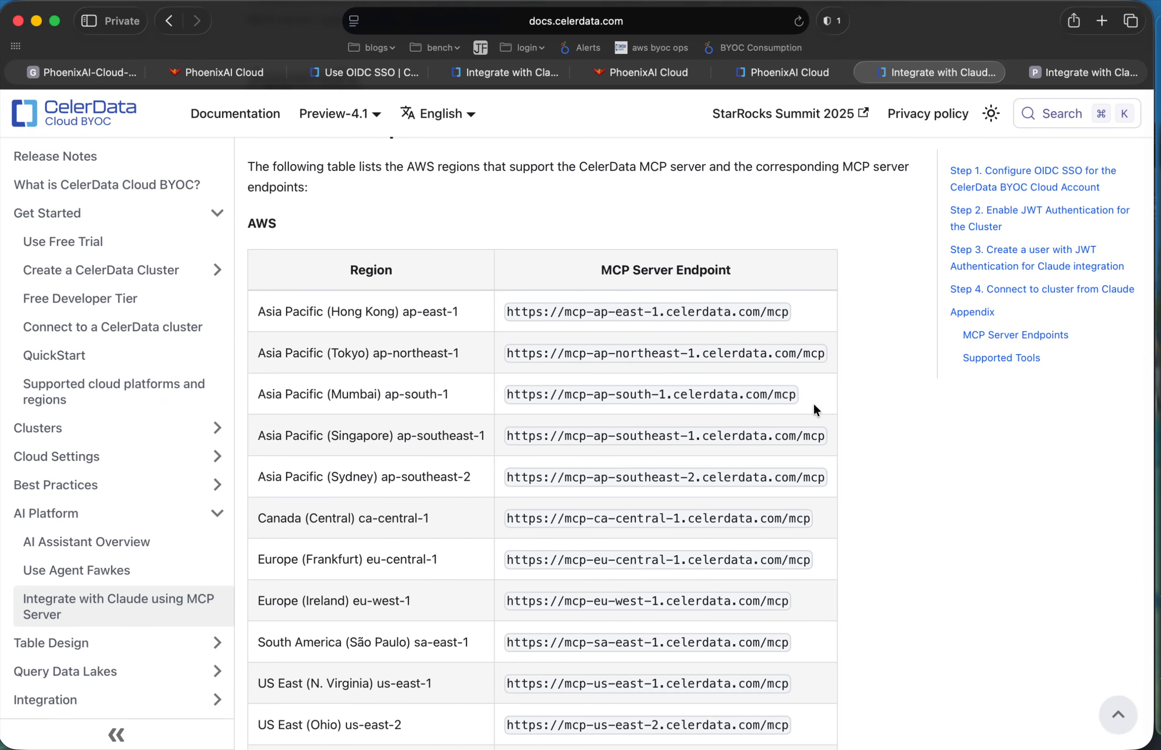
{"action": "scroll", "coordinate": [736, 473], "scroll_direction": "down", "scroll_amount": 2}
{"action": "scroll", "coordinate": [736, 472], "scroll_direction": "down", "scroll_amount": 3}
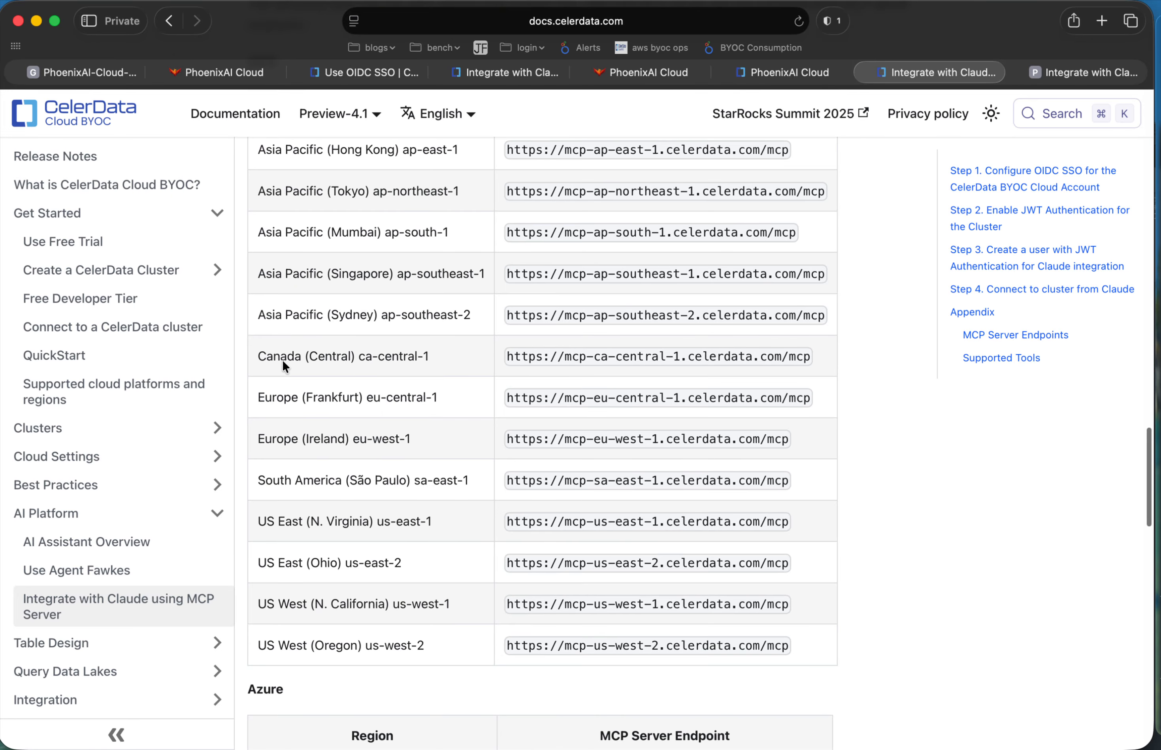
{"action": "left_click_drag", "start_coordinate": [255, 356], "coordinate": [448, 355]}
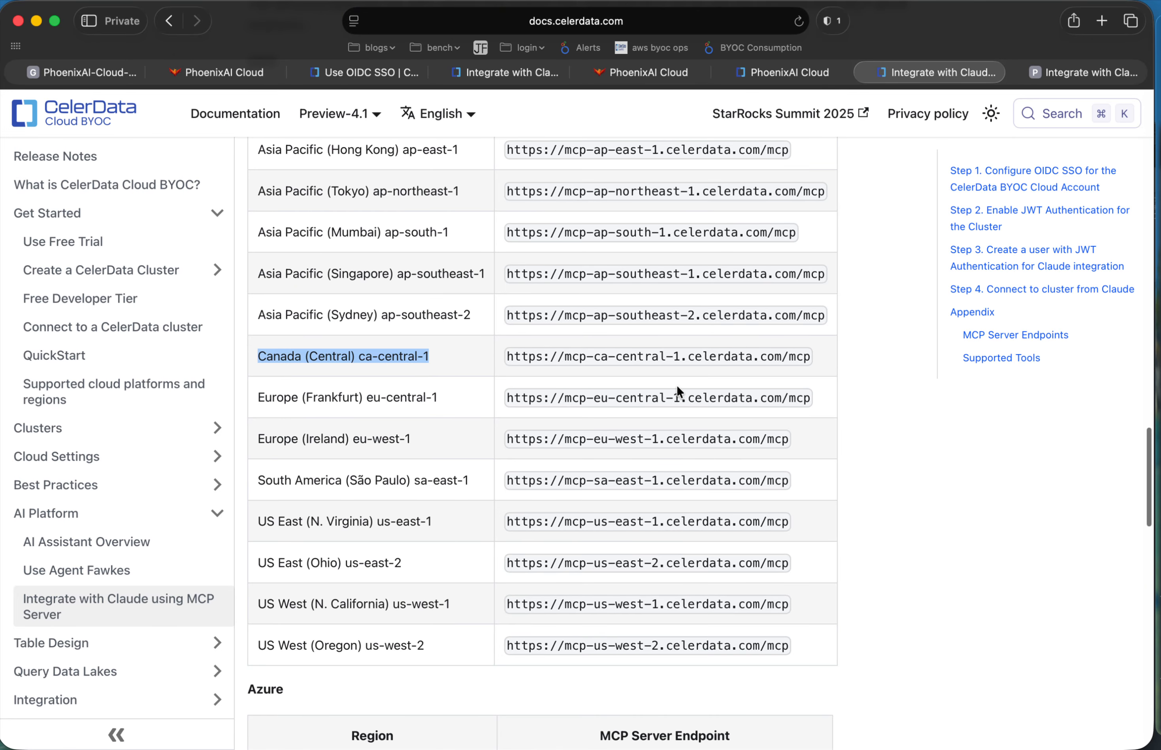
{"action": "left_click", "coordinate": [1159, 149]}
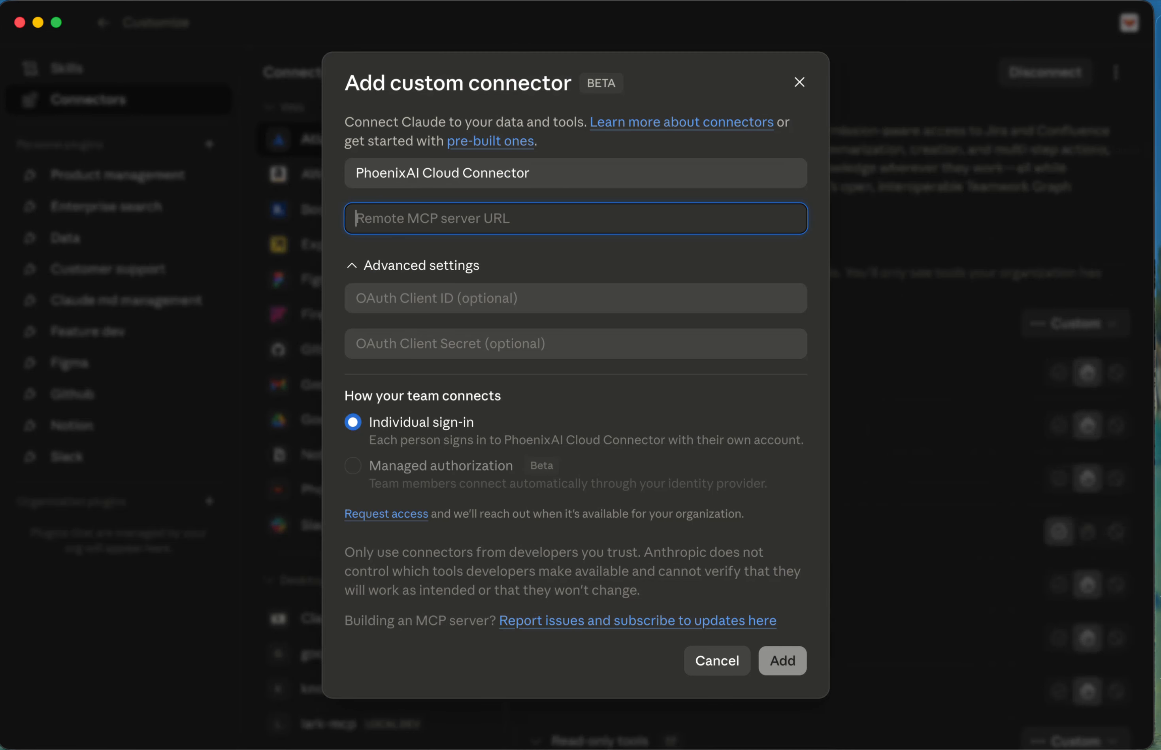
{"action": "key", "text": "super+v"}
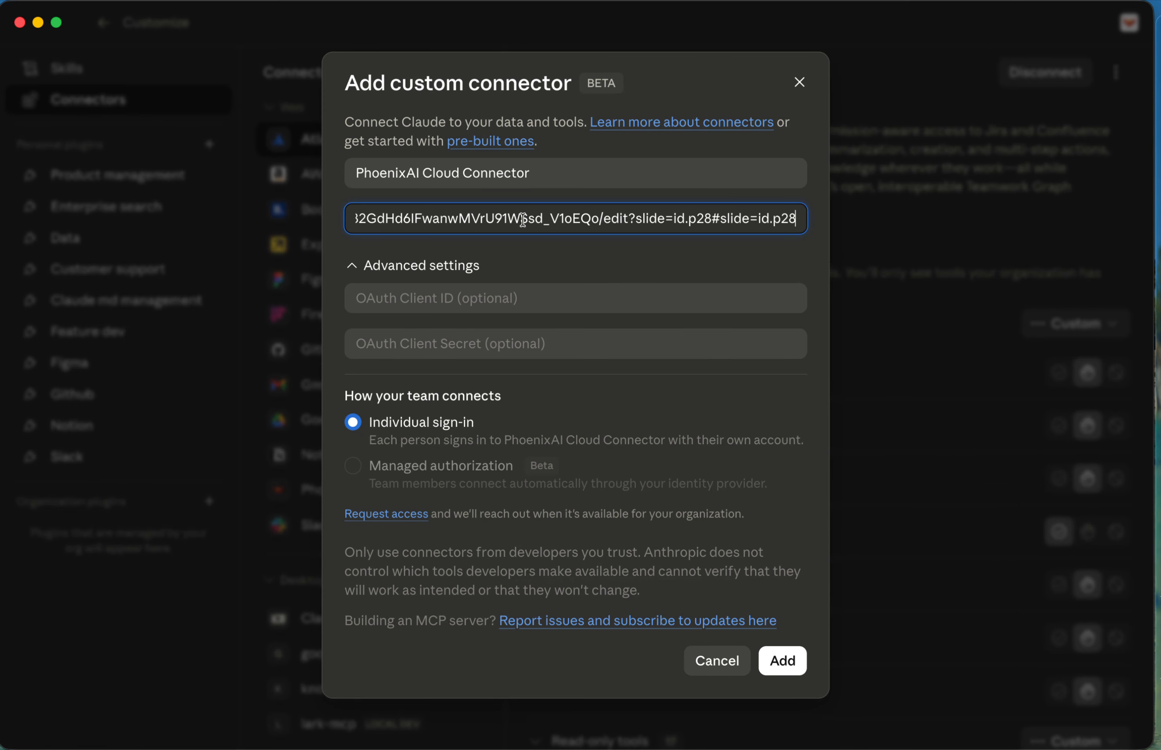
{"action": "key", "text": "super+Tab"}
{"action": "triple_click", "coordinate": [579, 358]}
{"action": "key", "text": "super+c"}
{"action": "key", "text": "super+Tab"}
{"action": "triple_click", "coordinate": [602, 223]}
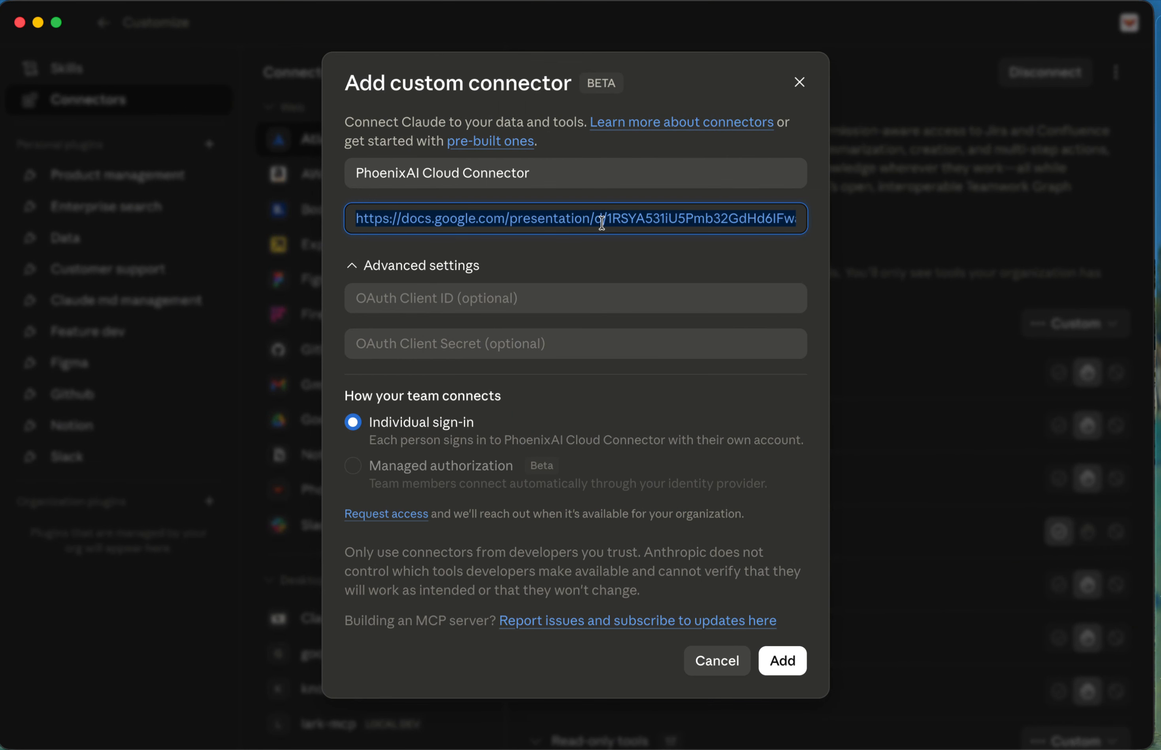
{"action": "key", "text": "super+v"}
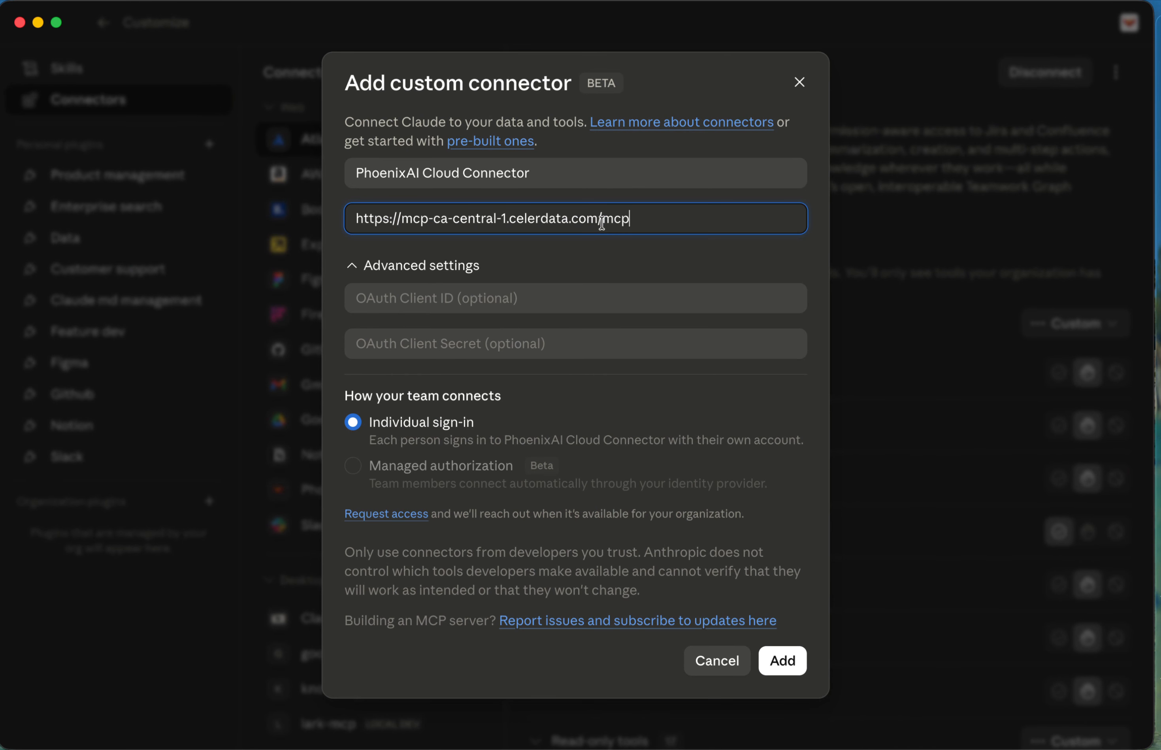
Try to add the PhoenixAI Cloud Connector and cancel the custom connector dialog.
{"action": "left_click", "coordinate": [785, 672]}
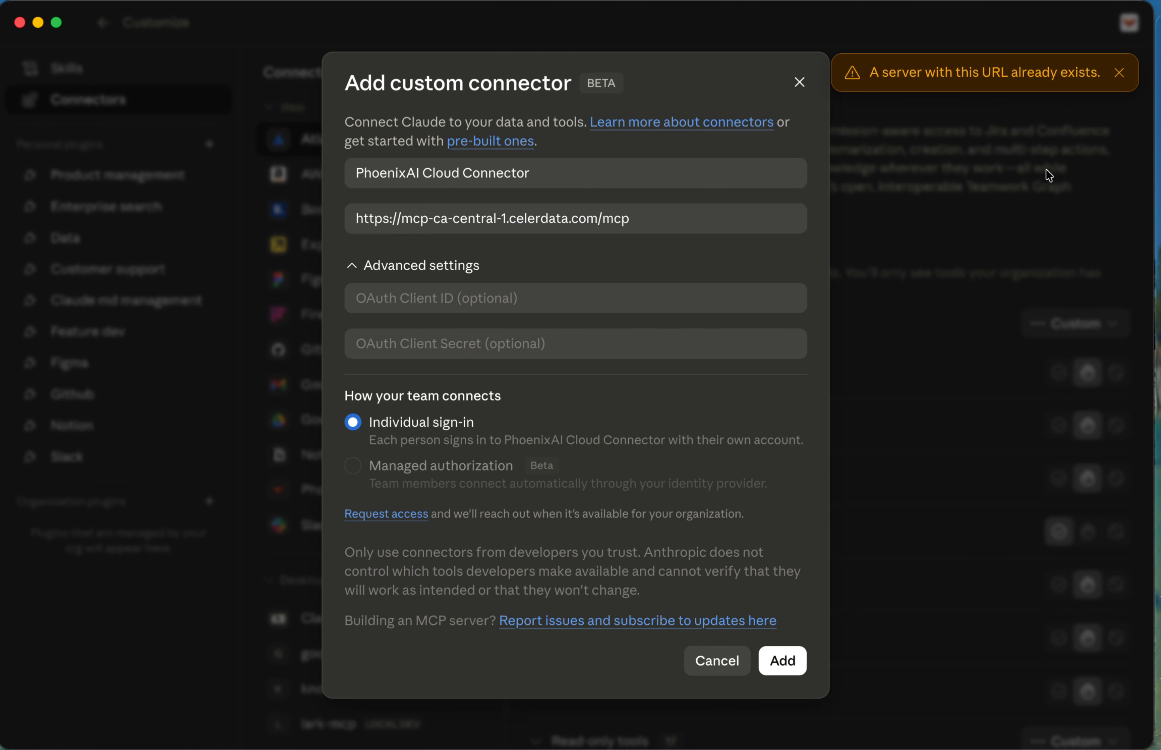
{"action": "left_click", "coordinate": [1119, 73]}
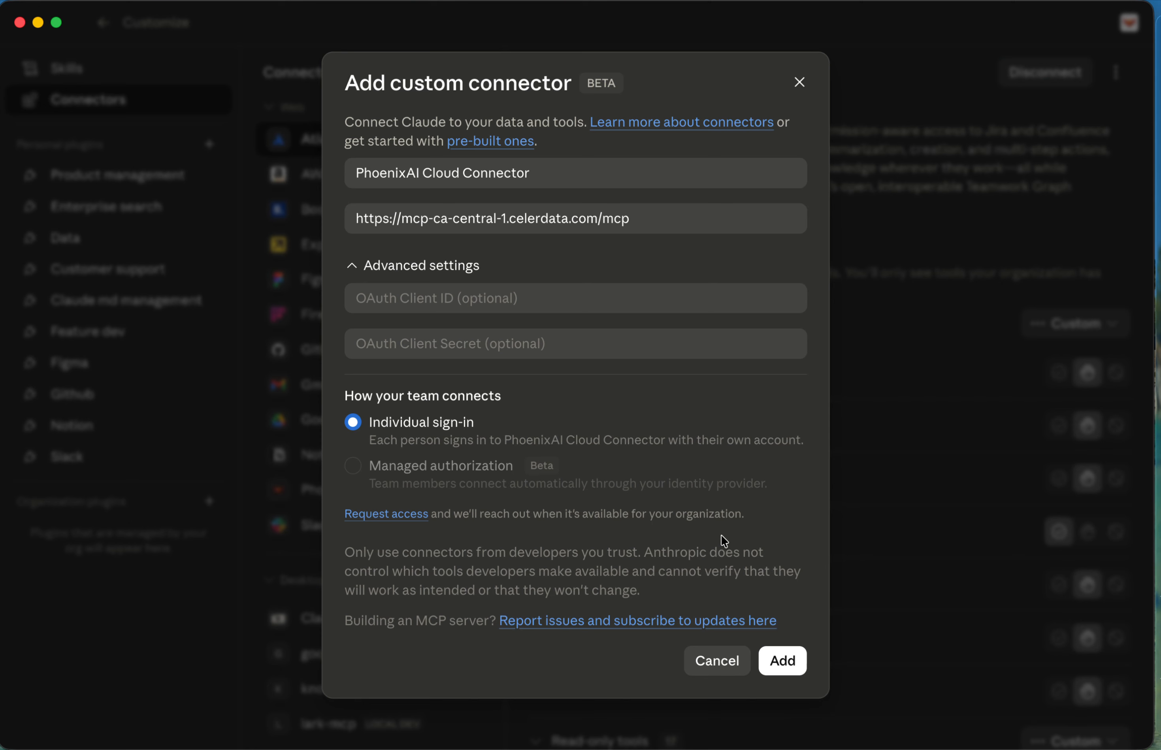
{"action": "left_click", "coordinate": [717, 661]}
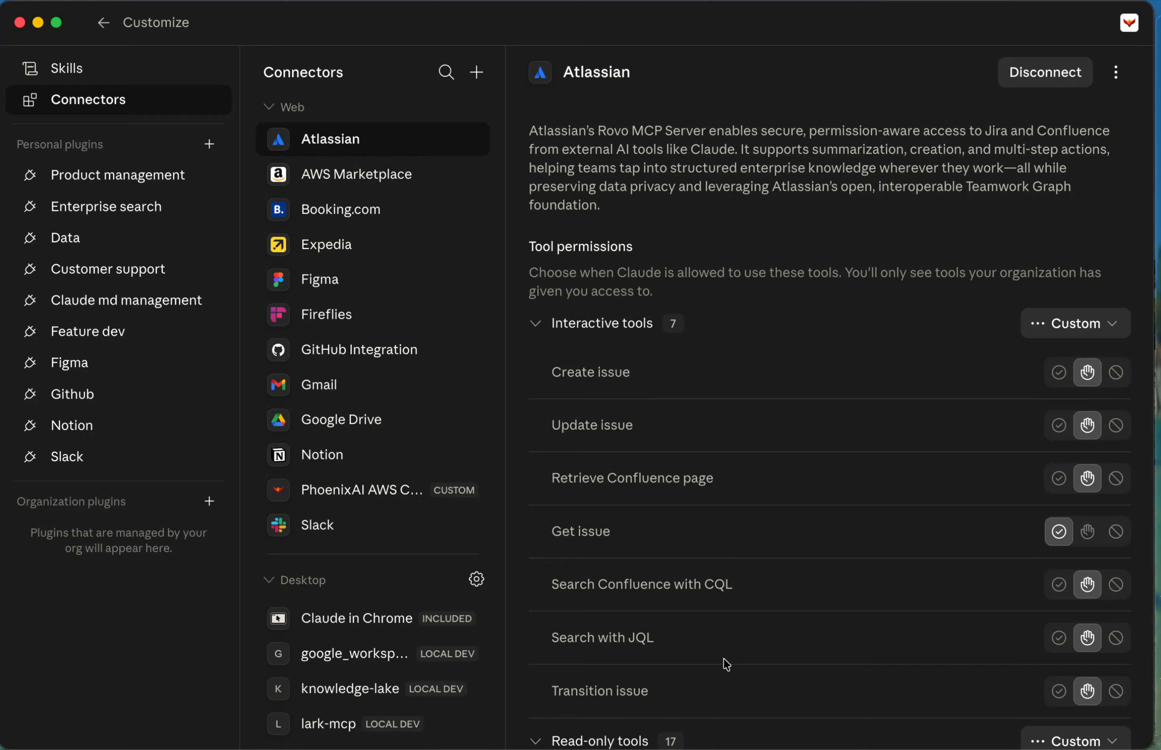
Open the existing PhoenixAI AWS Canada connector and examine its server URL and tool permissions.
{"action": "left_click", "coordinate": [351, 501]}
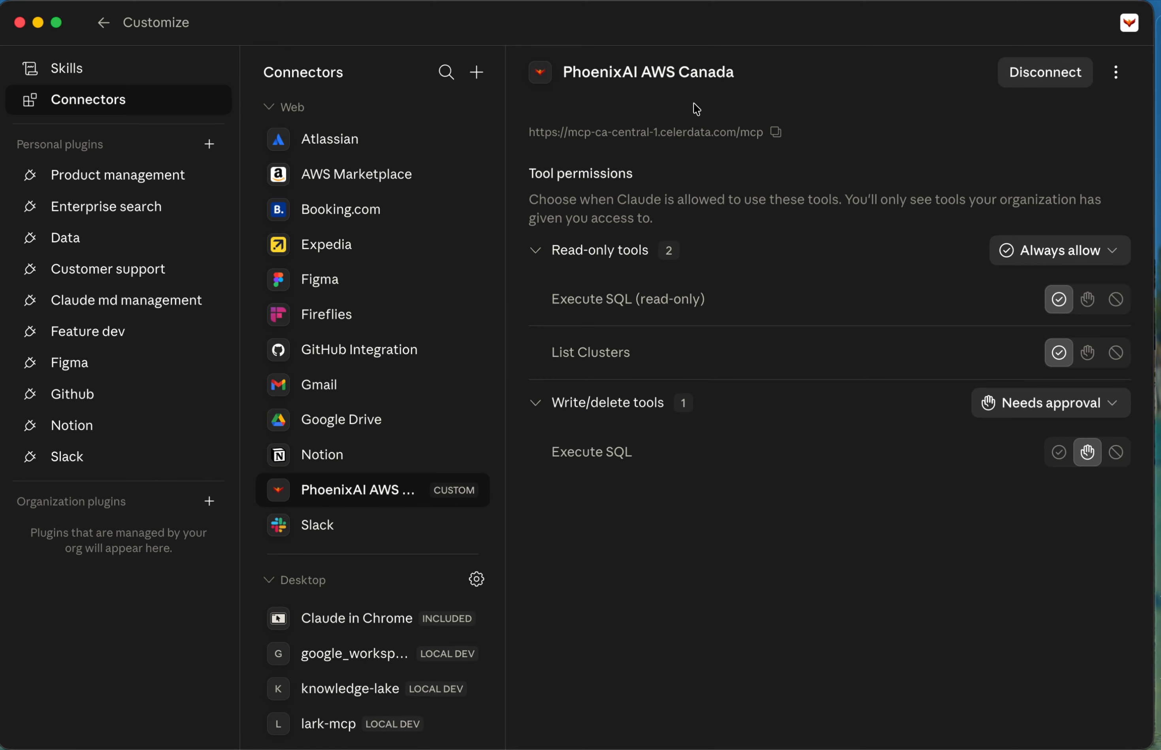
{"action": "left_click_drag", "start_coordinate": [575, 72], "coordinate": [748, 73]}
{"action": "left_click", "coordinate": [860, 610]}
Leave the connector settings and submit the Cowork prompt "hey, what clutesr, databases, and tables do I have access to".
{"action": "left_click", "coordinate": [102, 23]}
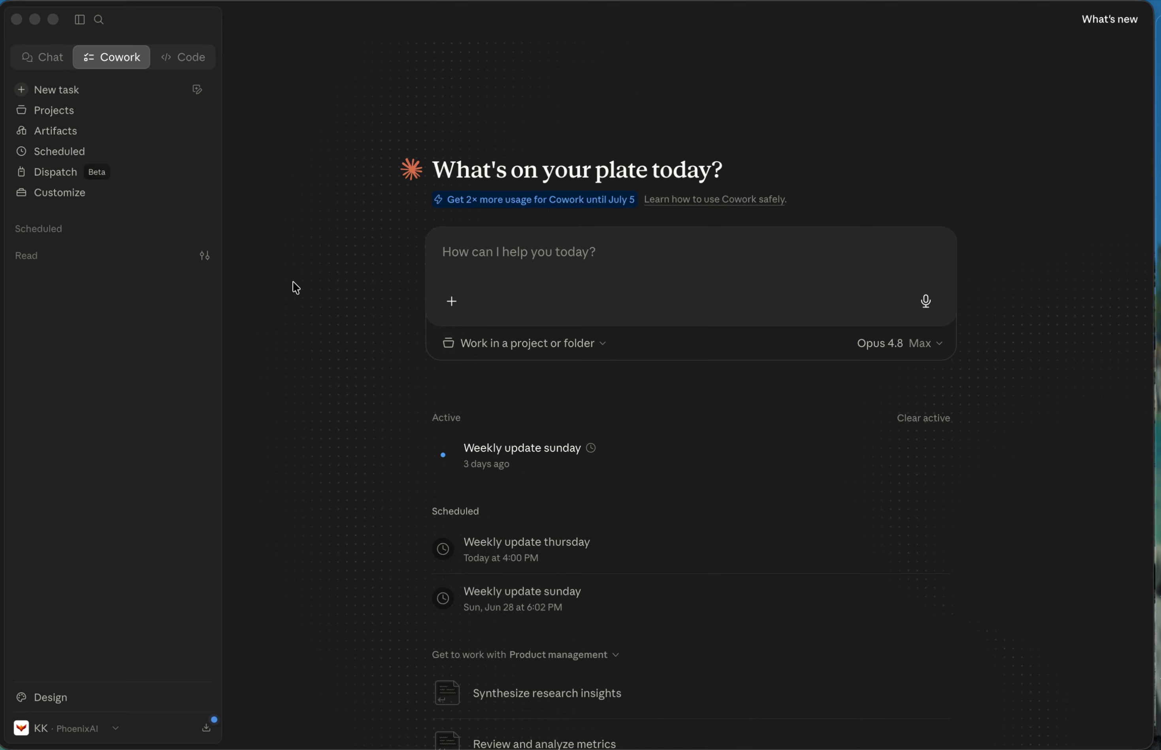
{"action": "left_click", "coordinate": [672, 238]}
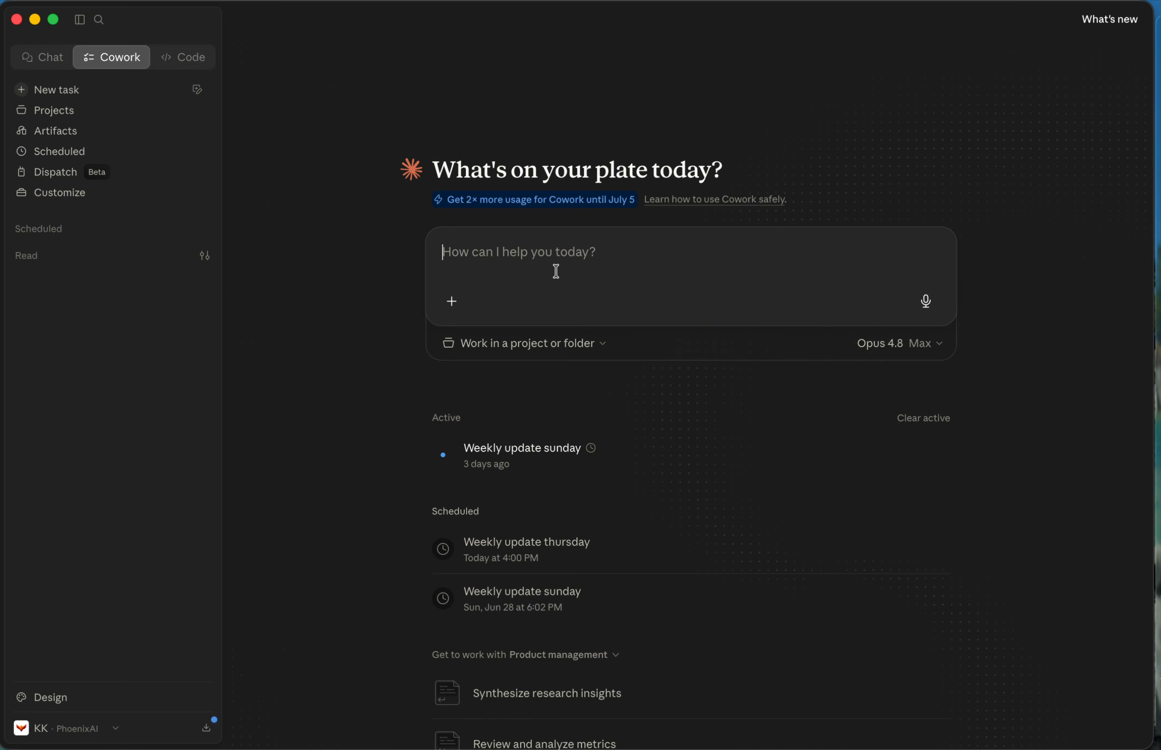
{"action": "type", "text": "hey, what clutesr"}
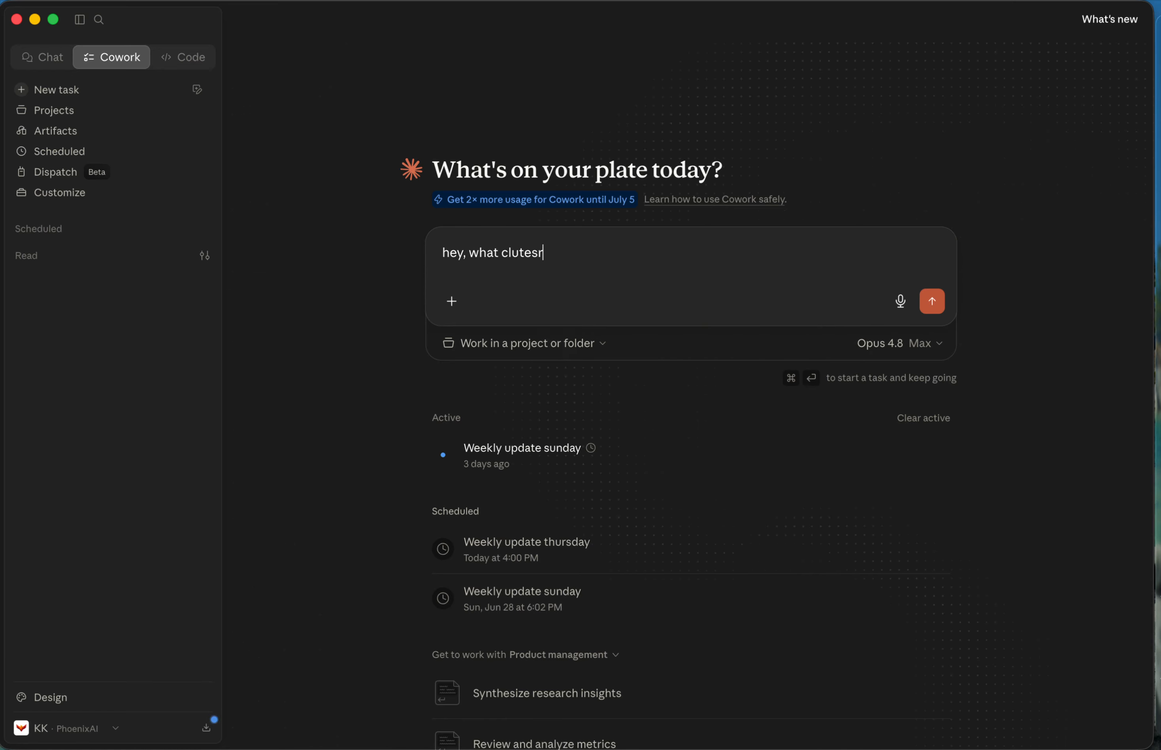
{"action": "type", "text": ", databases, and tables do I have access to"}
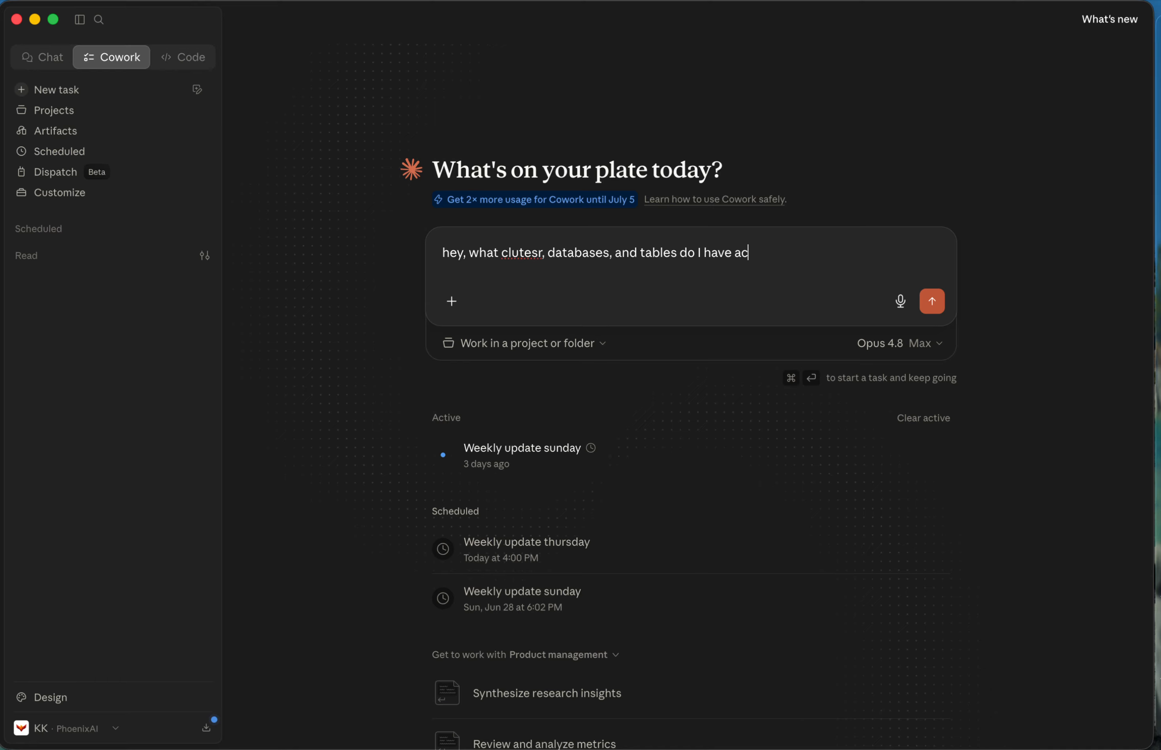
{"action": "key", "text": "Return"}
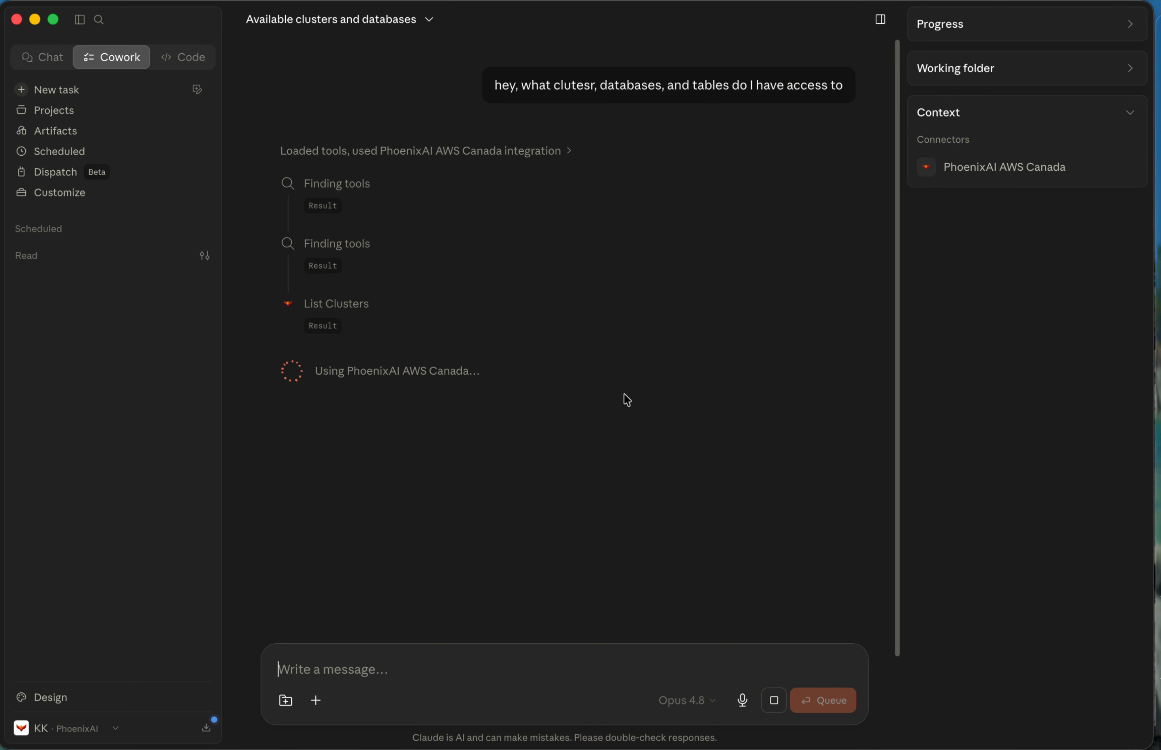
{"action": "left_click", "coordinate": [322, 325]}
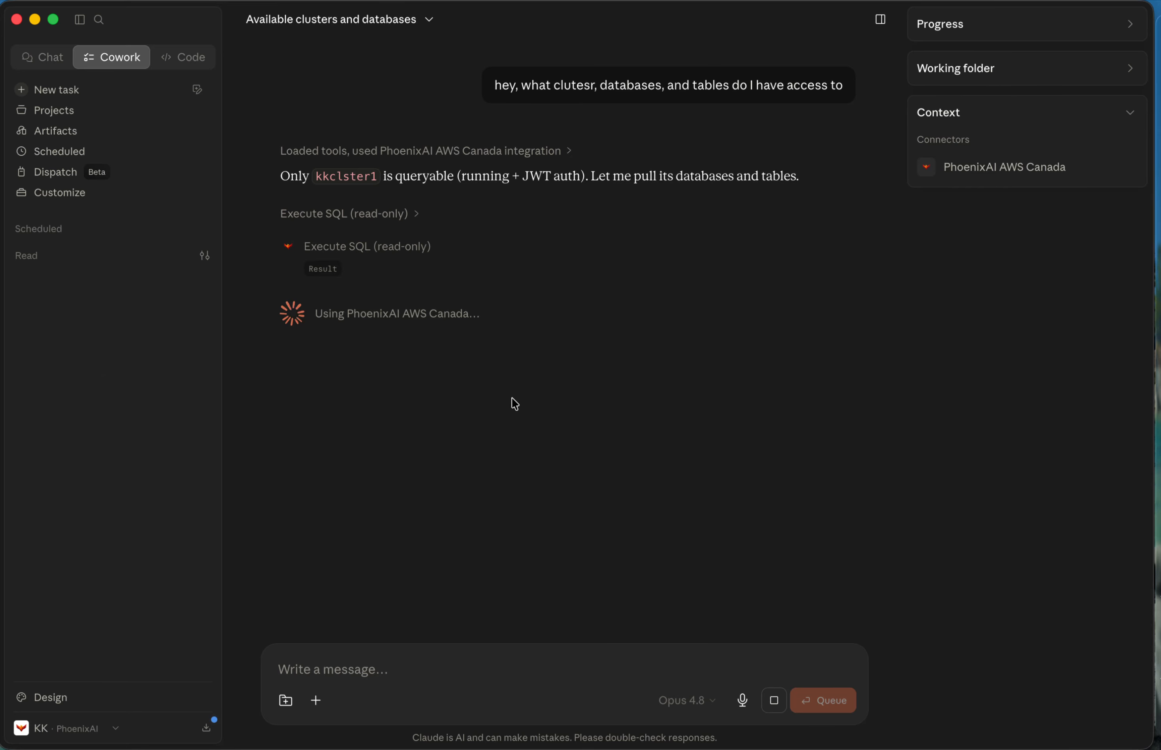
Switch to the PhoenixAI Cloud console, show all clusters as a list and examine which are in Canada (Central) ca-central-1.
{"action": "key", "text": "ctrl+Left"}
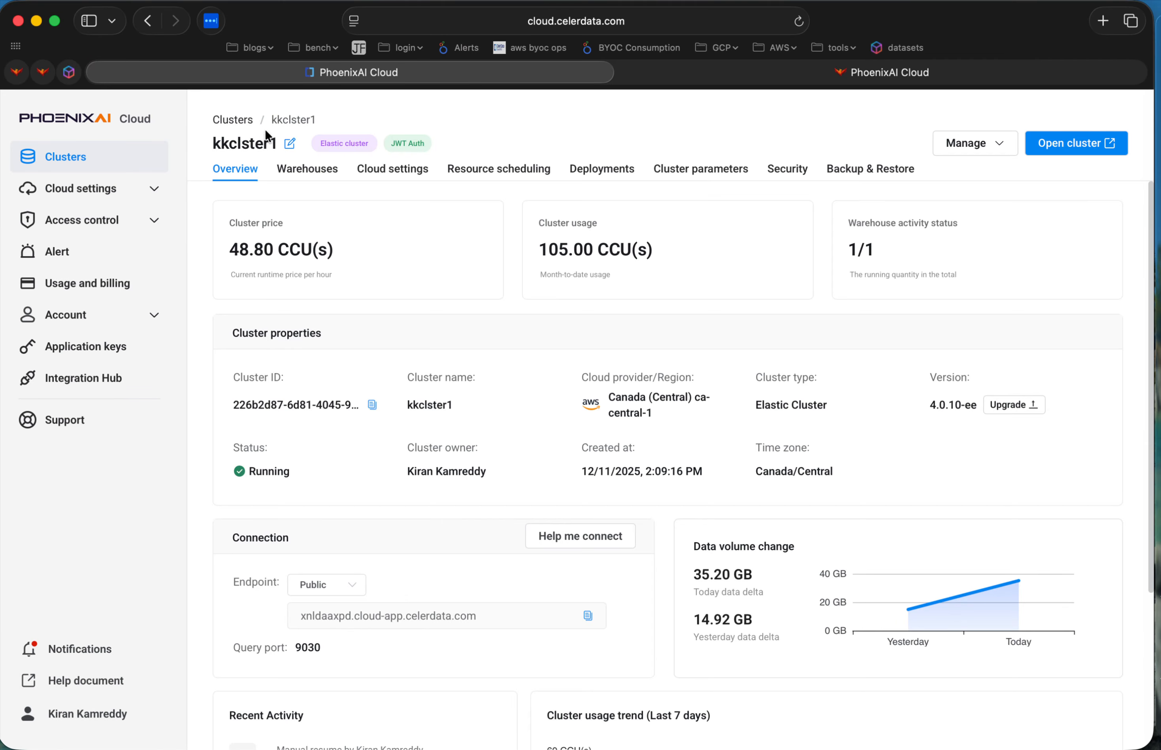
{"action": "left_click", "coordinate": [91, 145]}
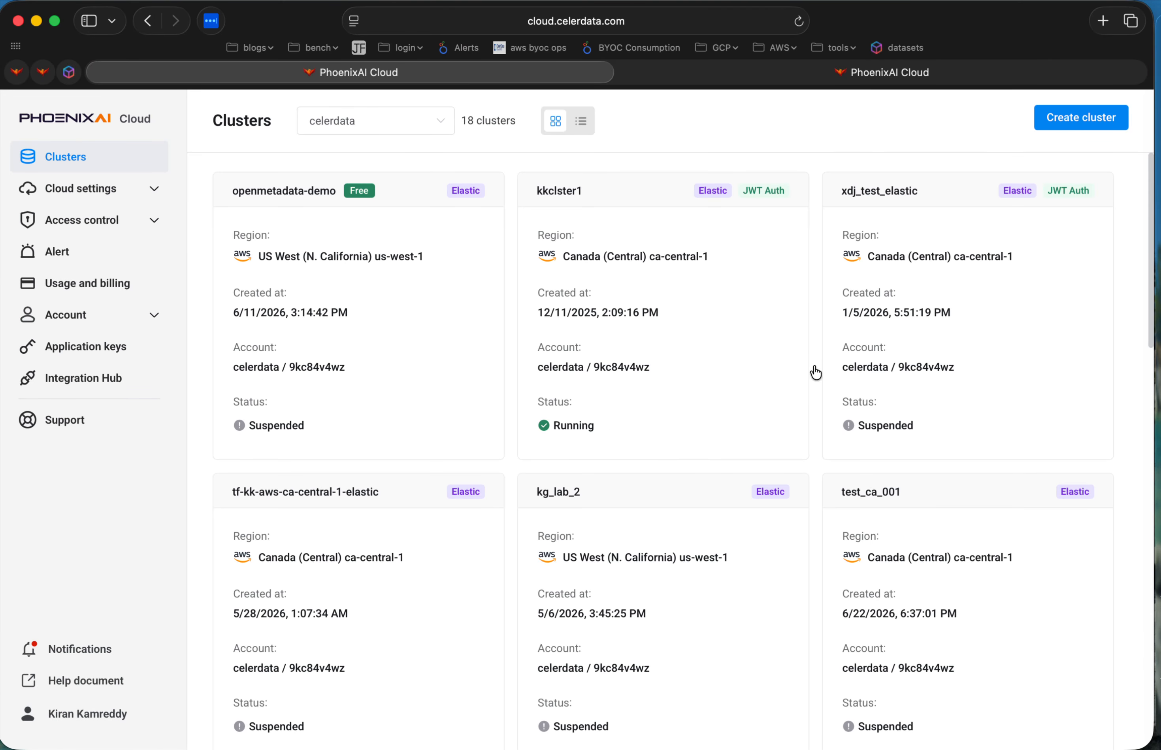
{"action": "left_click", "coordinate": [581, 122]}
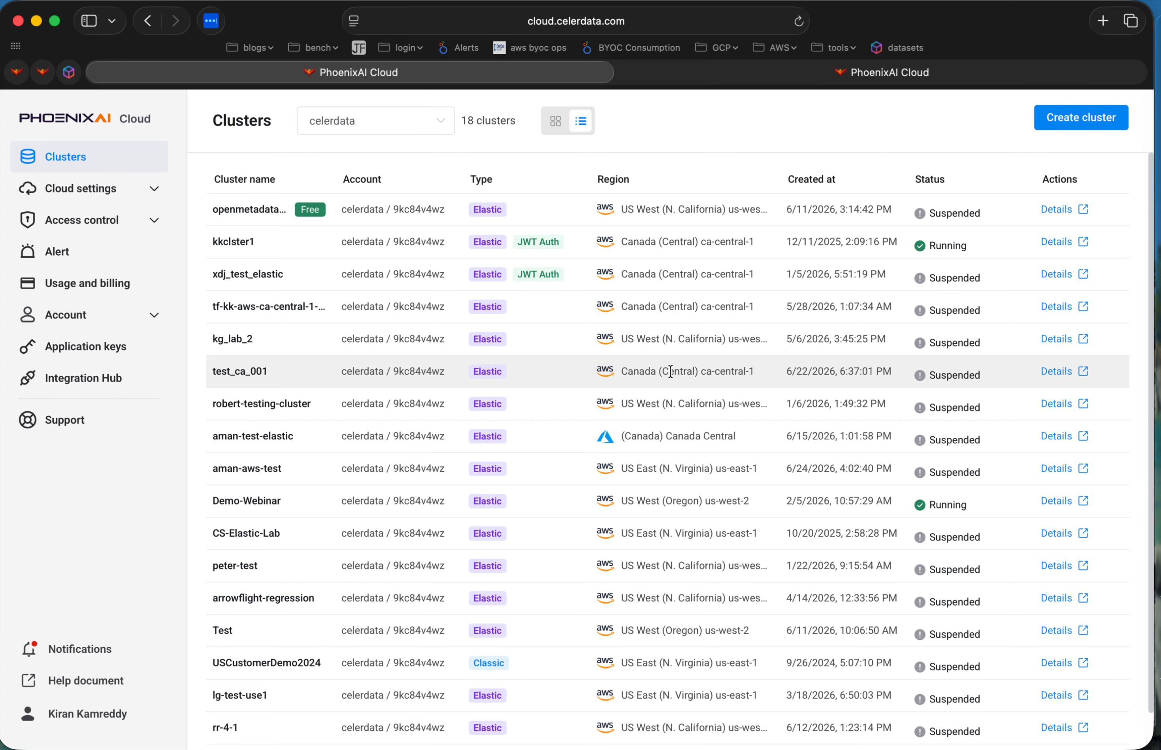
{"action": "left_click_drag", "start_coordinate": [619, 371], "coordinate": [724, 372]}
{"action": "left_click_drag", "start_coordinate": [621, 305], "coordinate": [758, 299]}
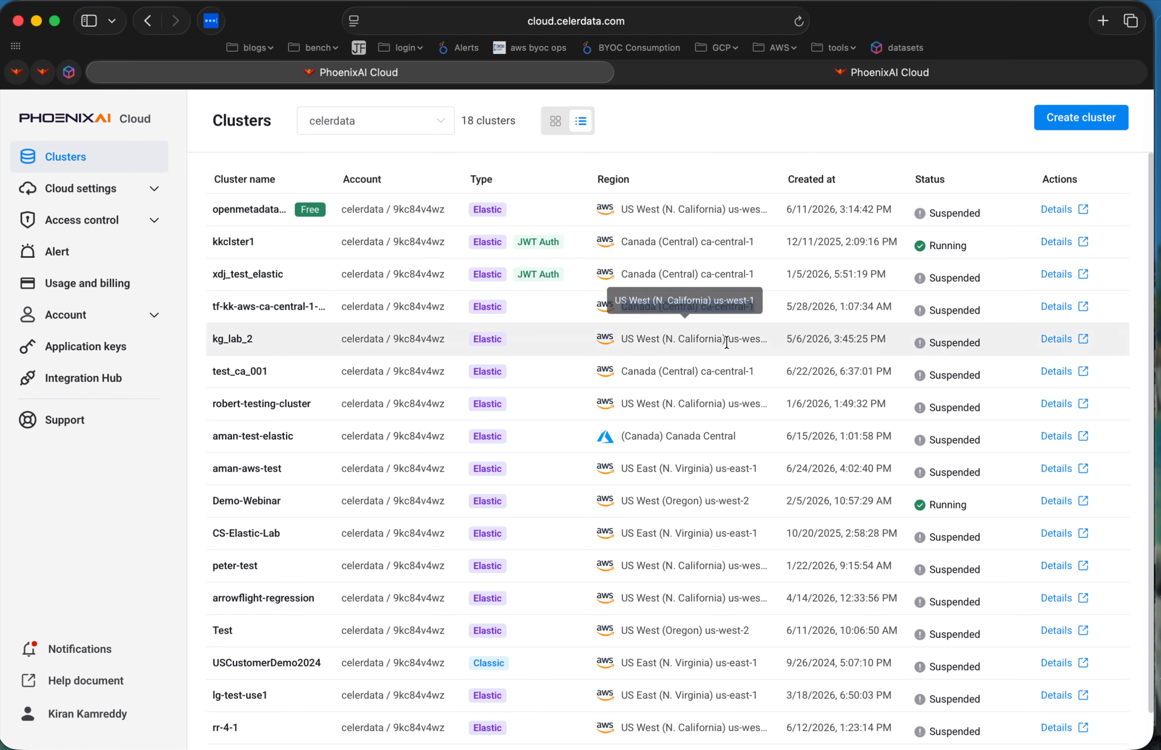
Switch back to Claude and examine the state, JWT authentication and queryability of each cluster in its answer.
{"action": "key", "text": "ctrl+Right"}
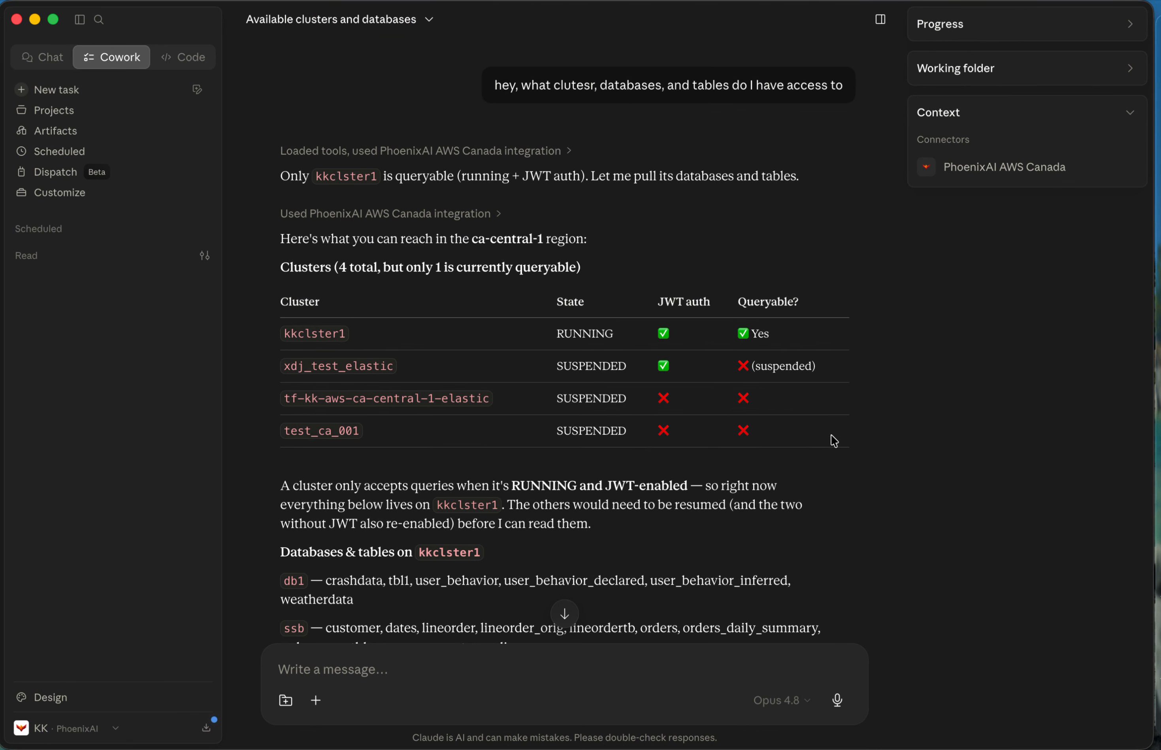
{"action": "scroll", "coordinate": [834, 441], "scroll_direction": "down", "scroll_amount": 2}
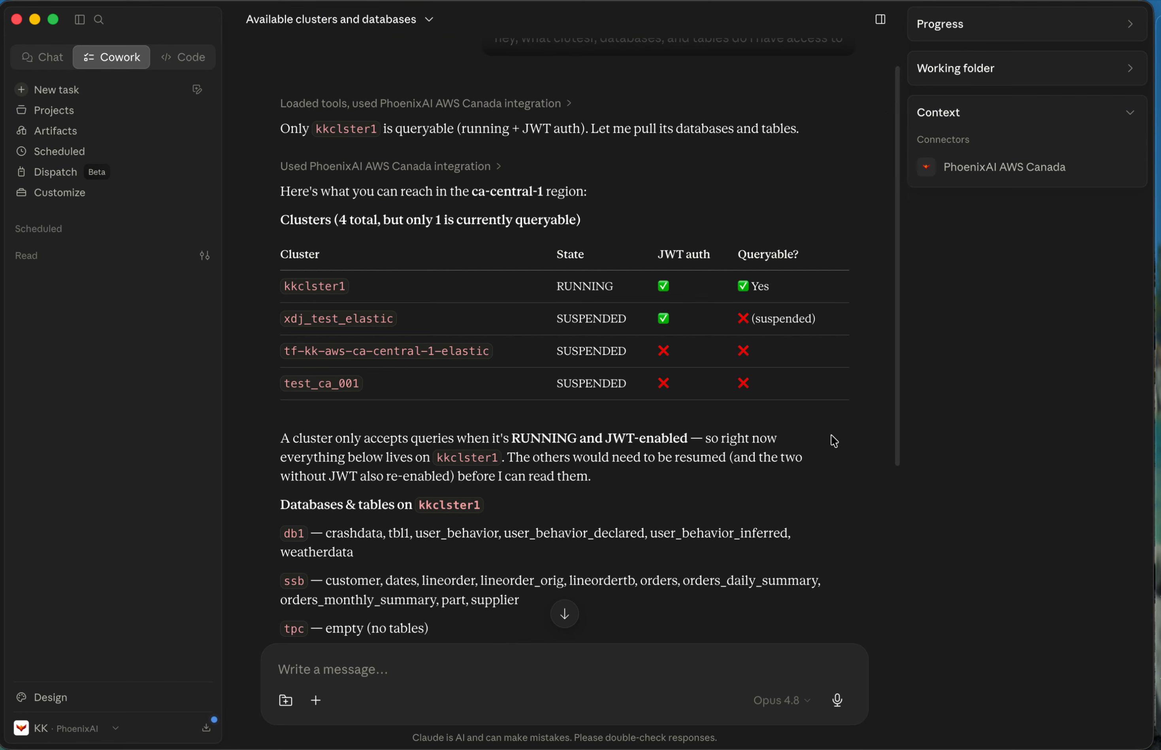
{"action": "scroll", "coordinate": [830, 435], "scroll_direction": "up", "scroll_amount": 2}
{"action": "left_click_drag", "start_coordinate": [283, 334], "coordinate": [337, 329]}
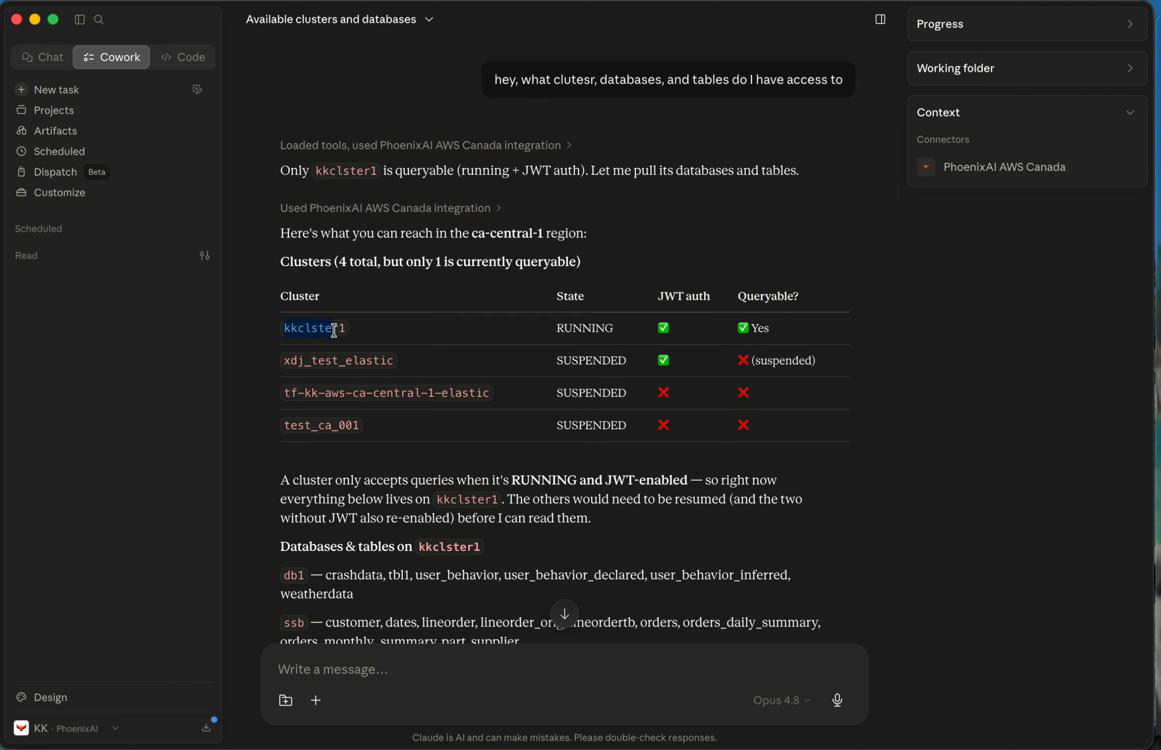
{"action": "double_click", "coordinate": [288, 359]}
{"action": "left_click", "coordinate": [291, 389]}
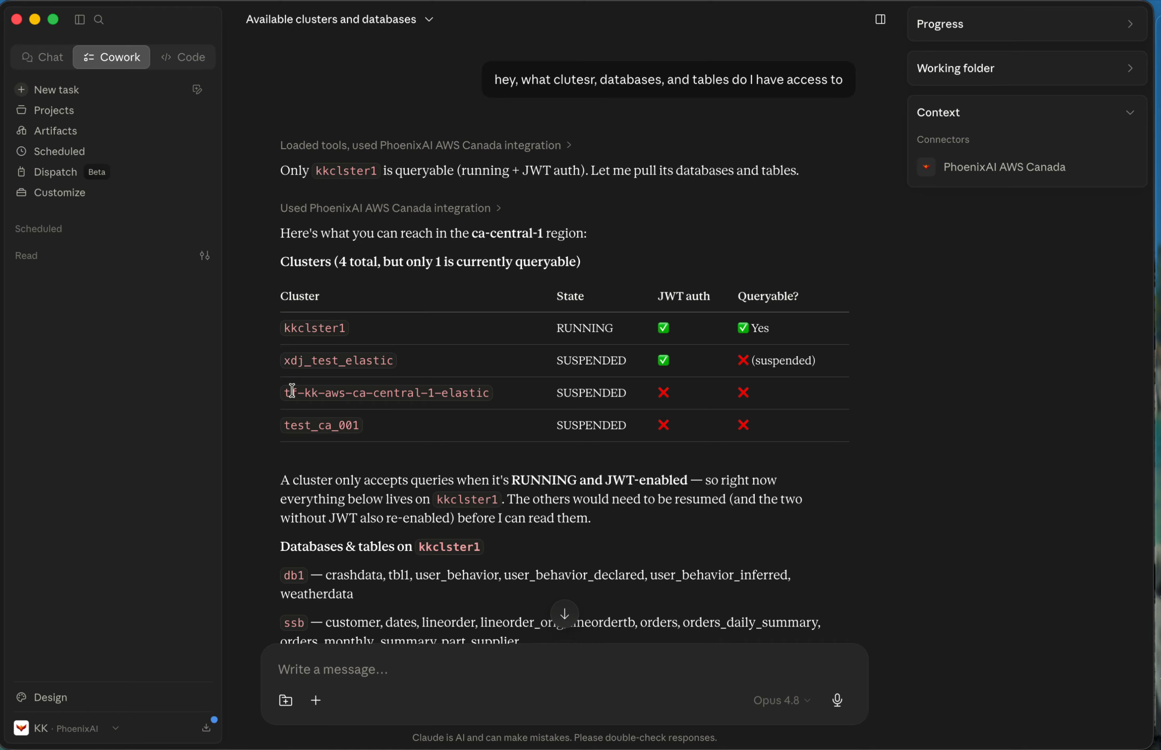
{"action": "left_click_drag", "start_coordinate": [556, 356], "coordinate": [783, 486]}
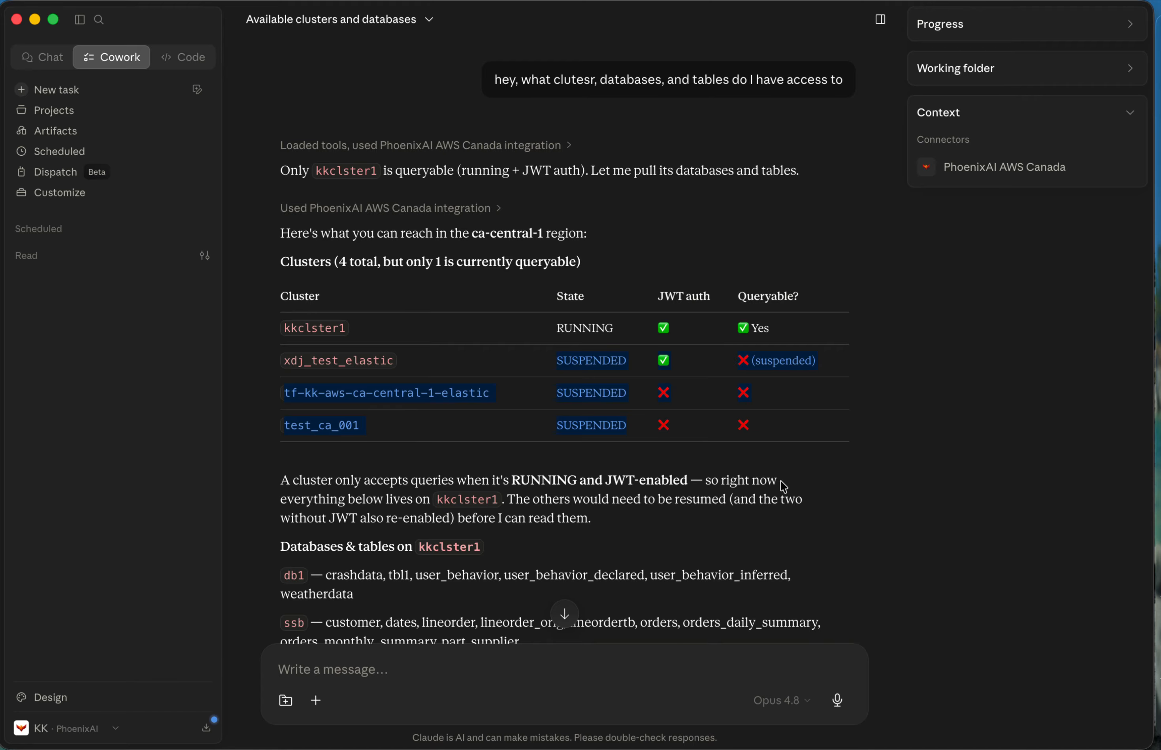
{"action": "left_click", "coordinate": [827, 501]}
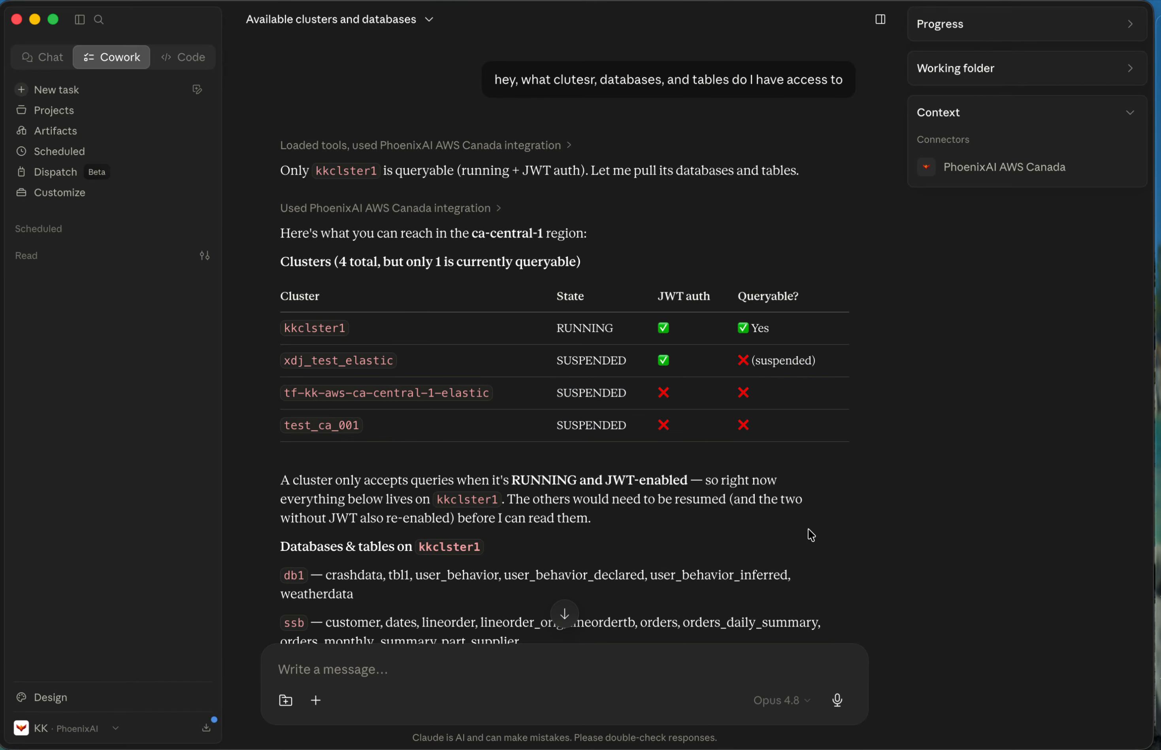
Switch to the PhoenixAI Cloud console and check the JWT authentication and status of kkclster1 and xdj_test_elastic in the cluster list.
{"action": "key", "text": "ctrl+Left"}
{"action": "left_click_drag", "start_coordinate": [207, 237], "coordinate": [985, 250]}
{"action": "left_click", "coordinate": [988, 250]}
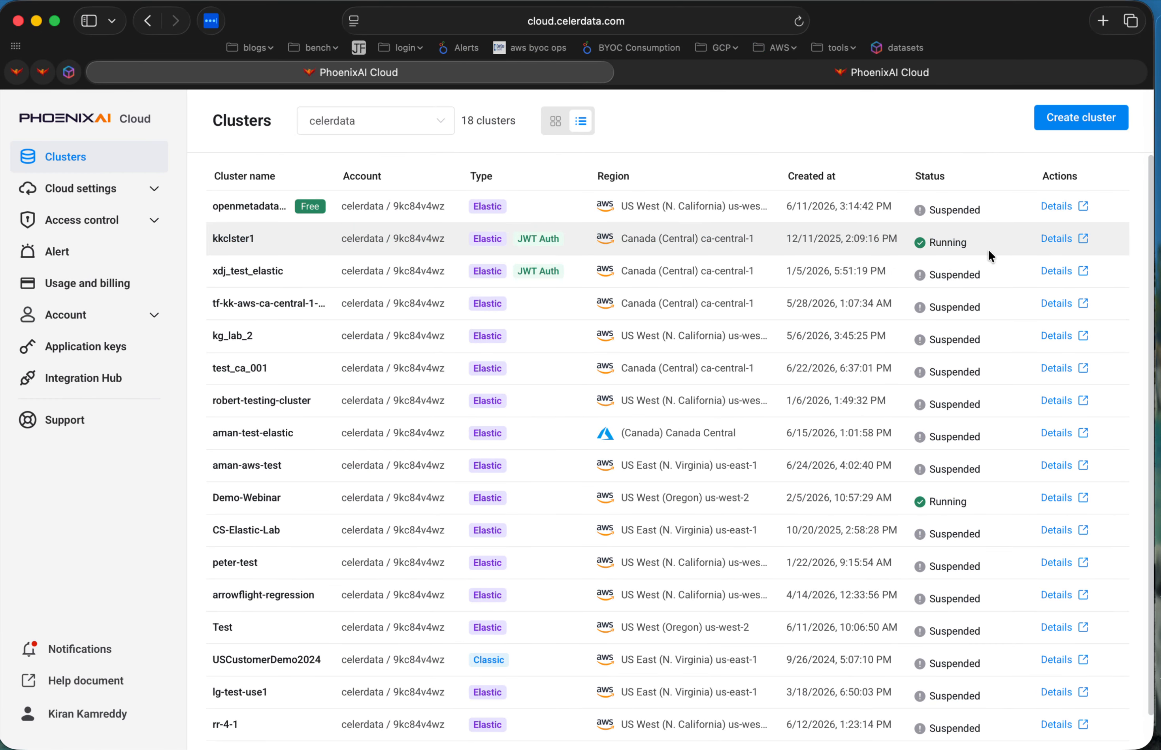
{"action": "left_click_drag", "start_coordinate": [204, 270], "coordinate": [1076, 289]}
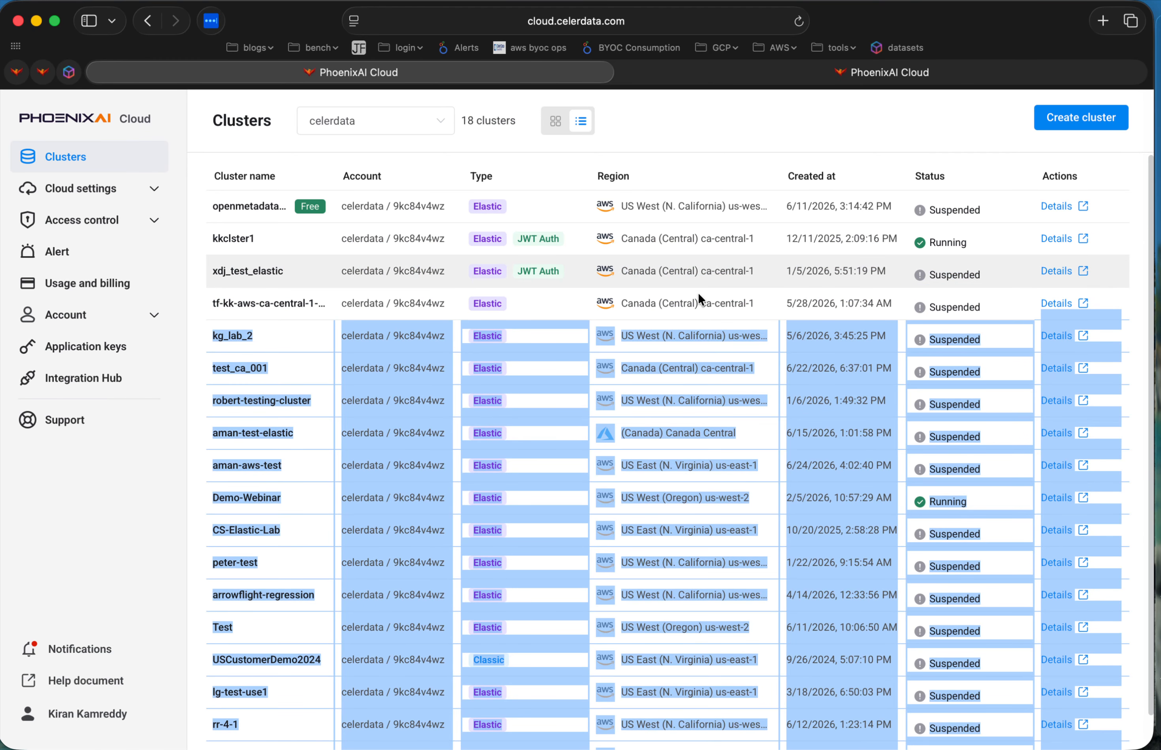
{"action": "left_click", "coordinate": [692, 290]}
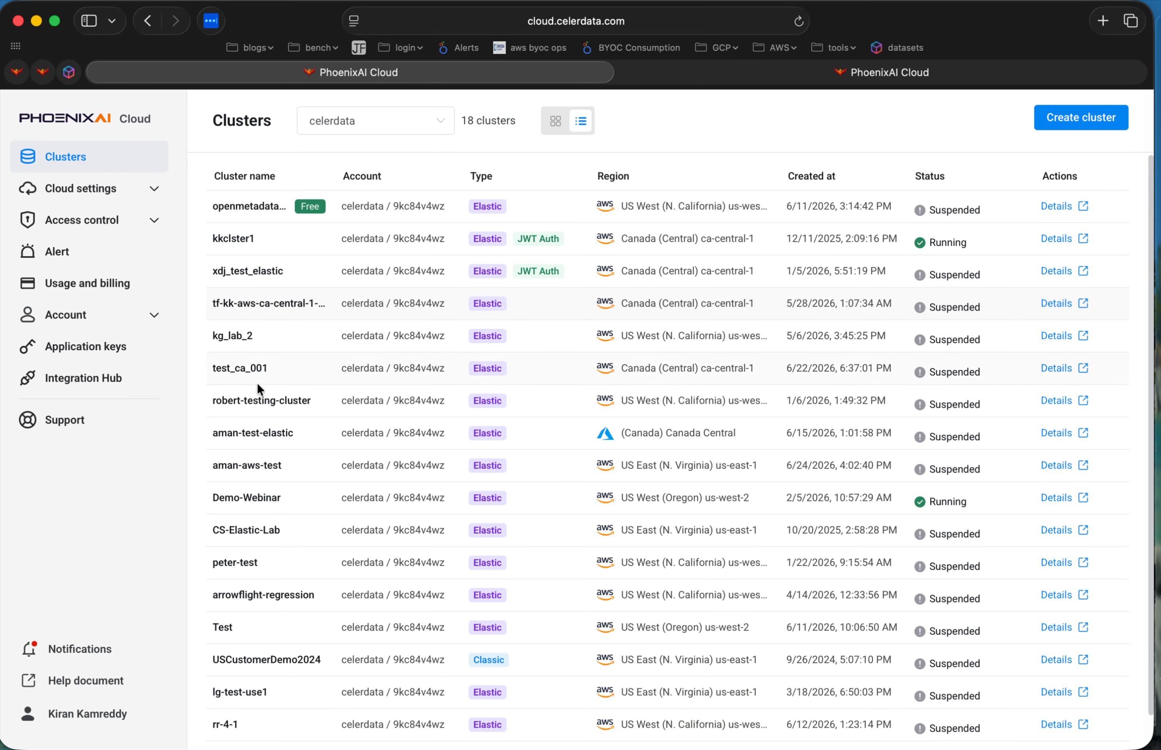
Return to Claude and review the databases and tables it lists for kkclster1 against the original prompt.
{"action": "key", "text": "ctrl+Right"}
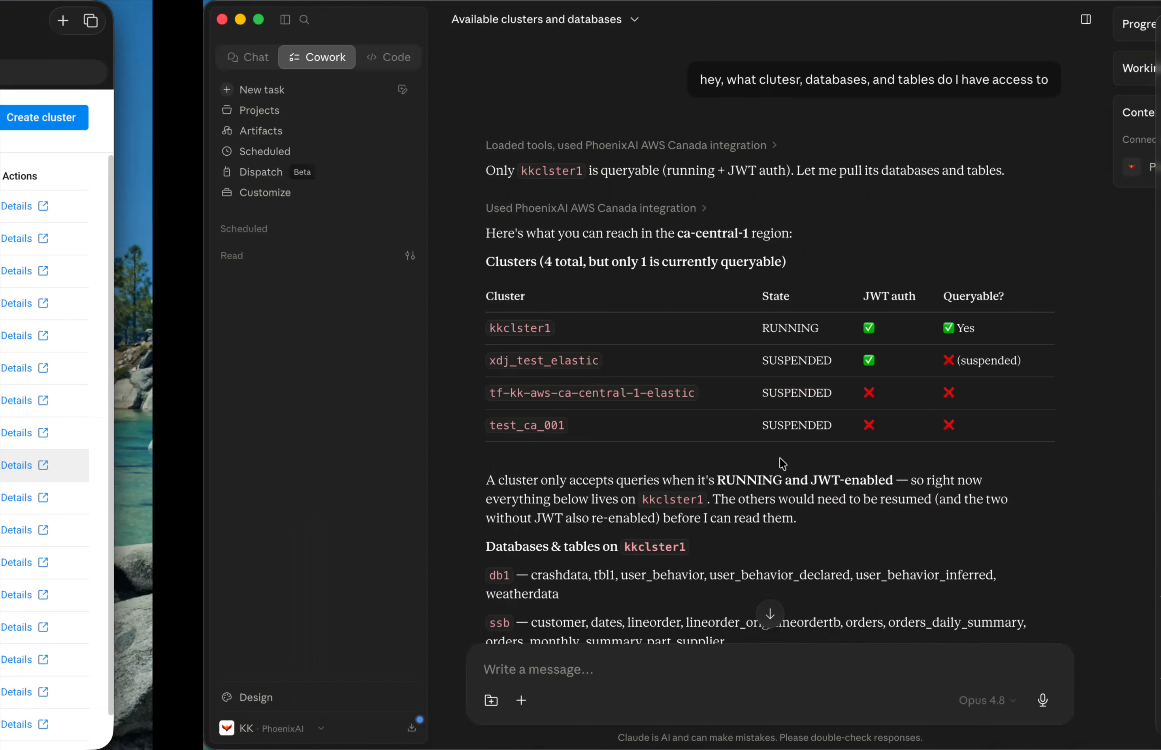
{"action": "scroll", "coordinate": [864, 513], "scroll_direction": "down", "scroll_amount": 2}
{"action": "scroll", "coordinate": [868, 518], "scroll_direction": "down", "scroll_amount": 3}
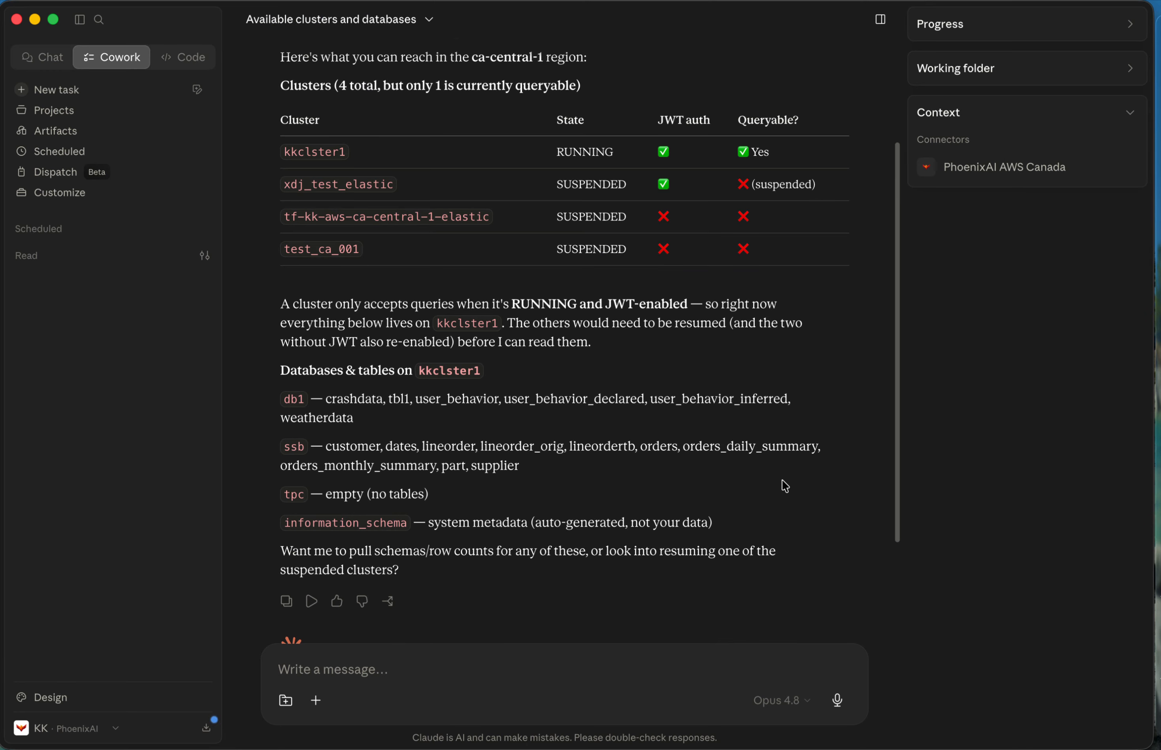
{"action": "scroll", "coordinate": [767, 493], "scroll_direction": "down", "scroll_amount": 1}
{"action": "scroll", "coordinate": [694, 429], "scroll_direction": "down", "scroll_amount": 1}
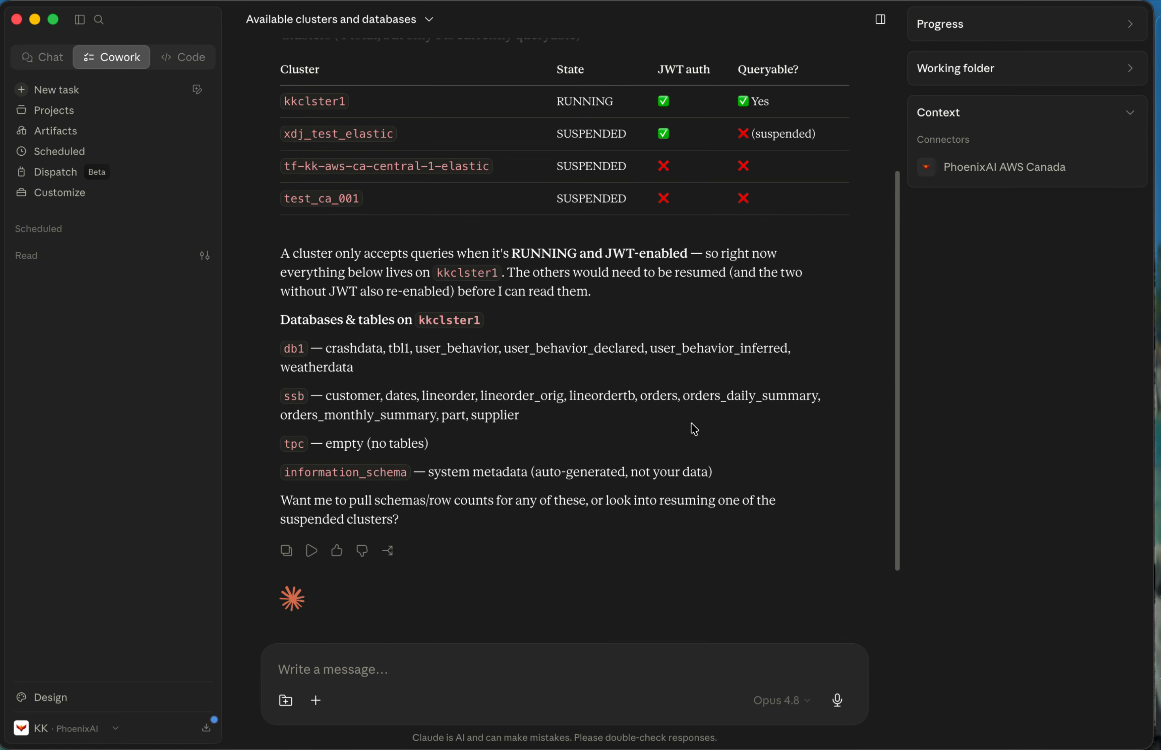
{"action": "scroll", "coordinate": [694, 429], "scroll_direction": "up", "scroll_amount": 5}
{"action": "double_click", "coordinate": [629, 86]}
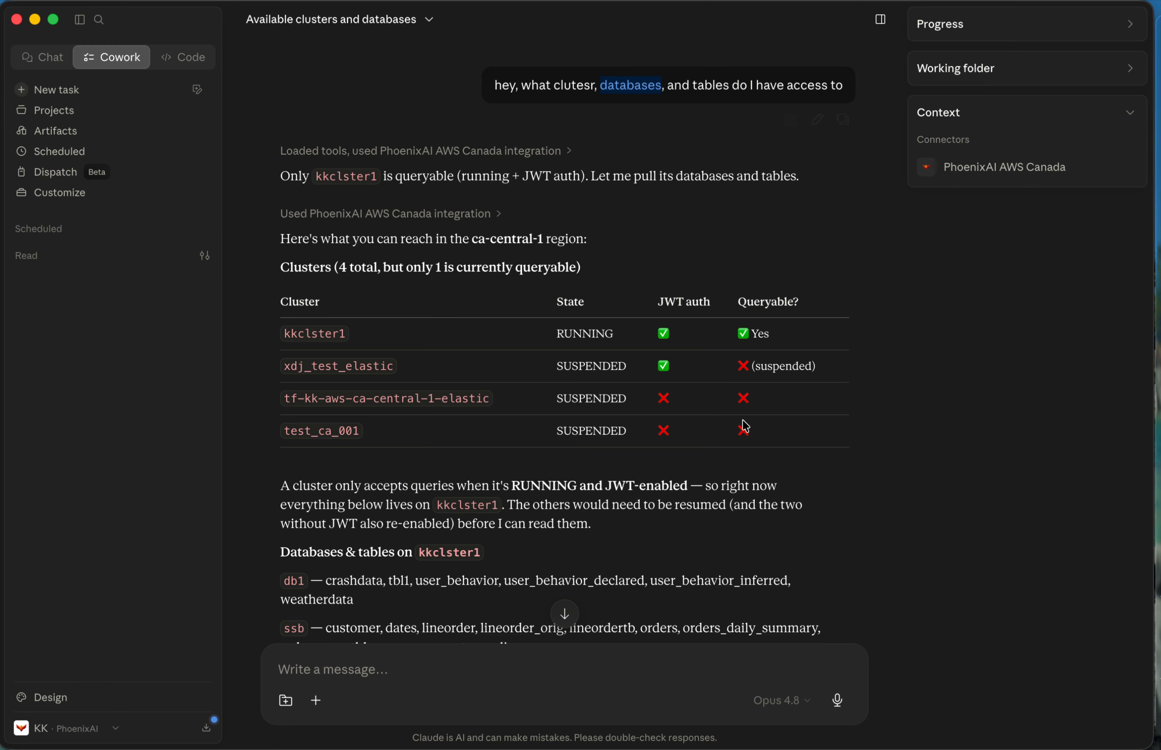
Examine the databases that Claude's answer lists under kkclster1, from db1 and ssb to tpc.
{"action": "scroll", "coordinate": [744, 427], "scroll_direction": "down", "scroll_amount": 3}
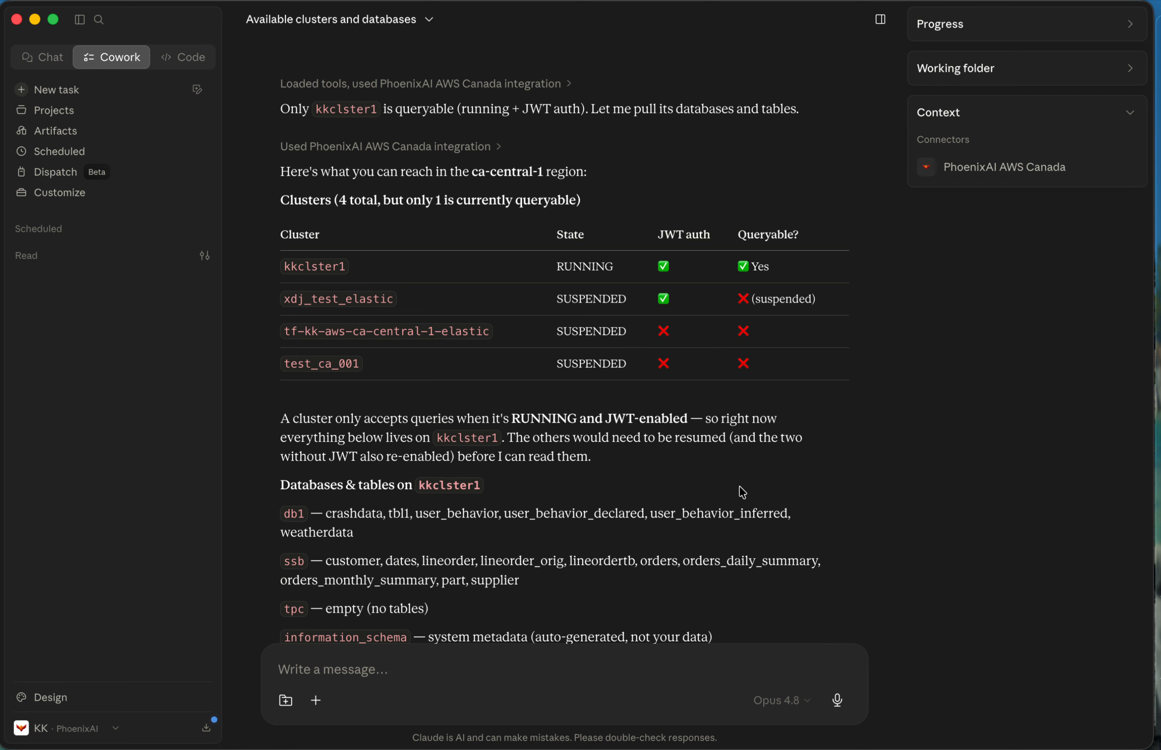
{"action": "scroll", "coordinate": [739, 486], "scroll_direction": "down", "scroll_amount": 1}
{"action": "left_click_drag", "start_coordinate": [286, 247], "coordinate": [372, 247]}
{"action": "left_click", "coordinate": [709, 481]}
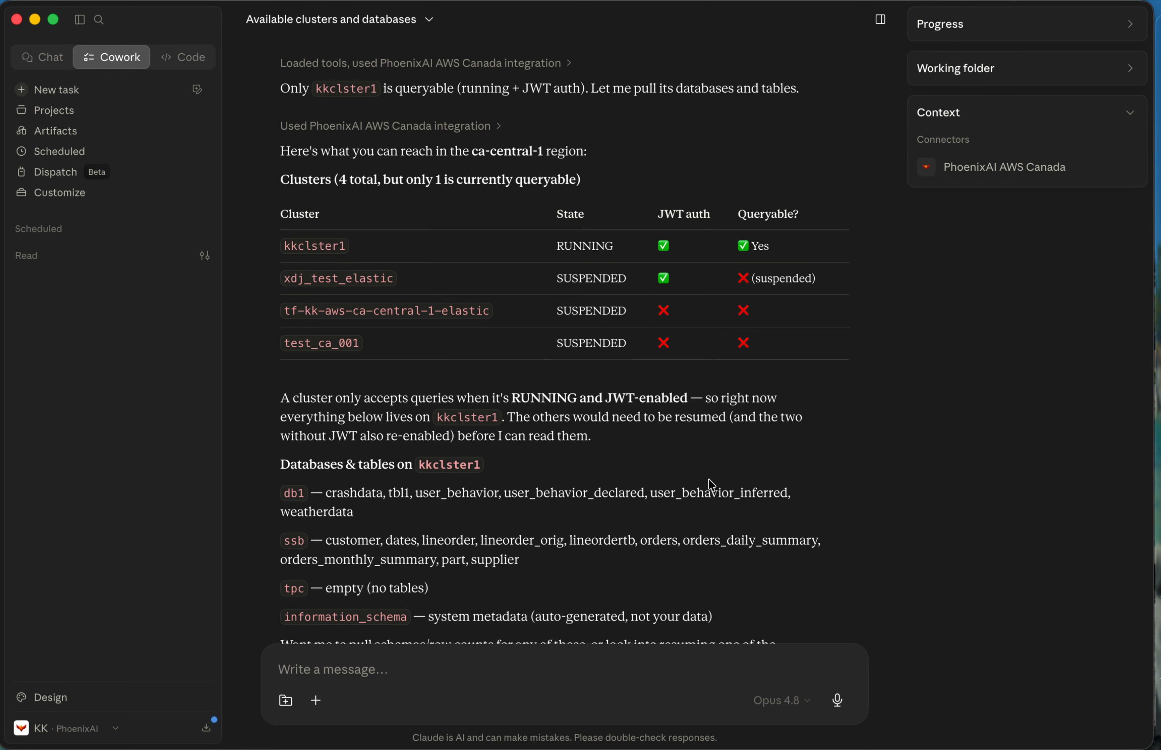
{"action": "scroll", "coordinate": [710, 482], "scroll_direction": "down", "scroll_amount": 3}
{"action": "left_click_drag", "start_coordinate": [282, 408], "coordinate": [533, 515]}
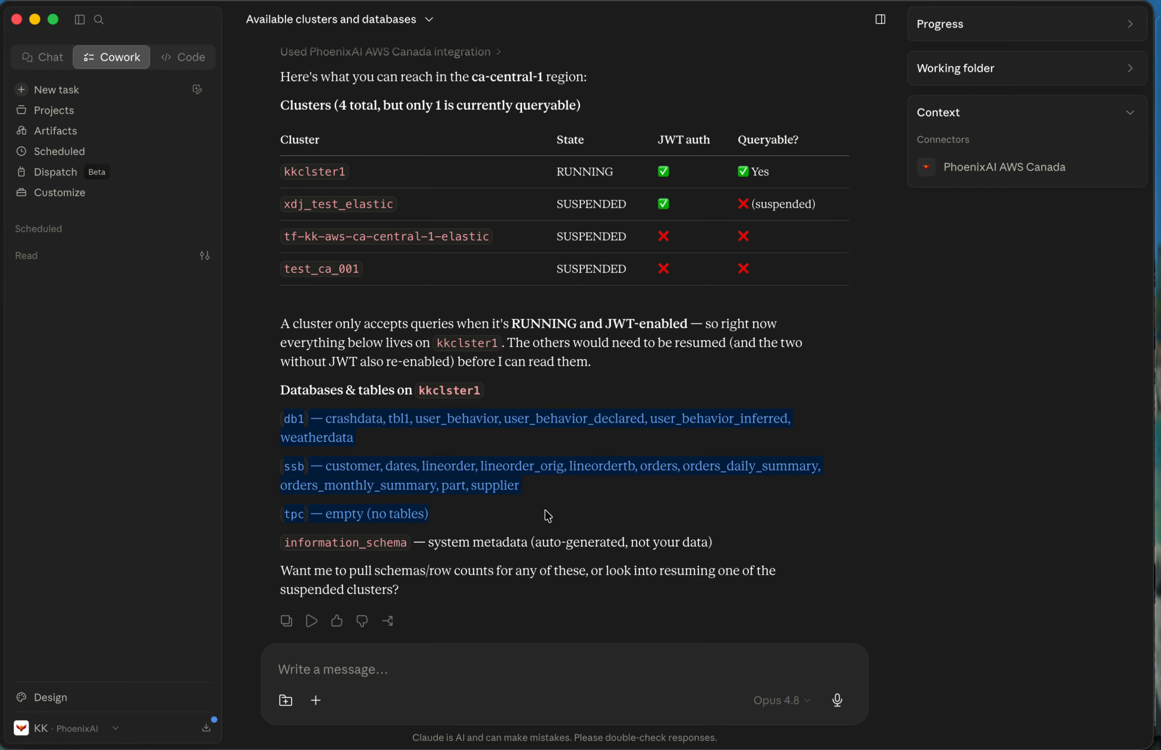
{"action": "left_click", "coordinate": [600, 518]}
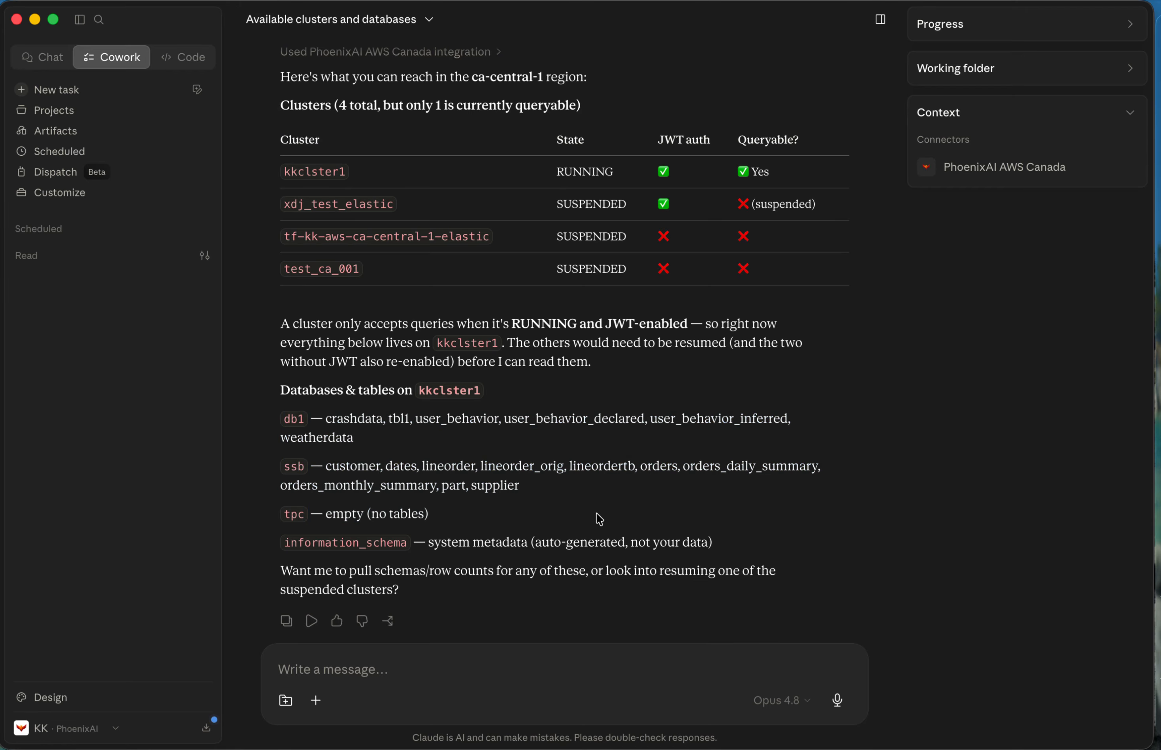
{"action": "double_click", "coordinate": [291, 419]}
{"action": "left_click", "coordinate": [290, 471]}
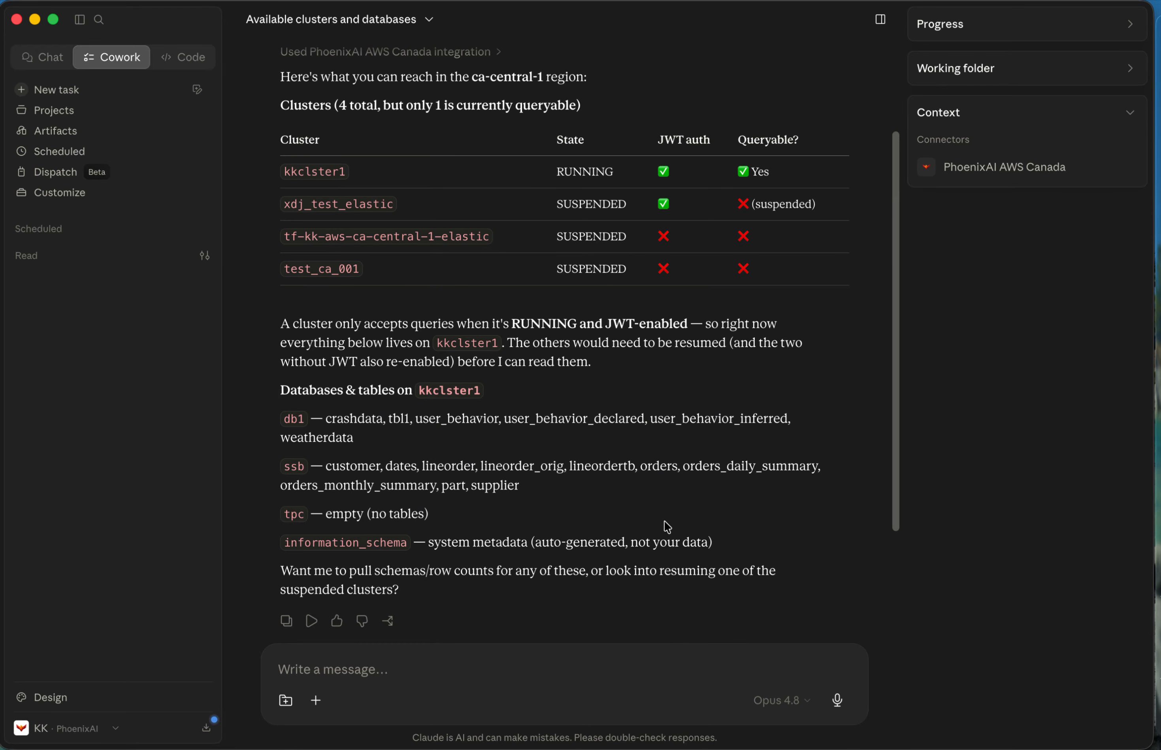
Examine the tables listed for db1, ssb, tpc and information_schema, and read Claude's closing follow-up question.
{"action": "left_click_drag", "start_coordinate": [427, 487], "coordinate": [703, 488]}
{"action": "left_click_drag", "start_coordinate": [324, 412], "coordinate": [507, 433]}
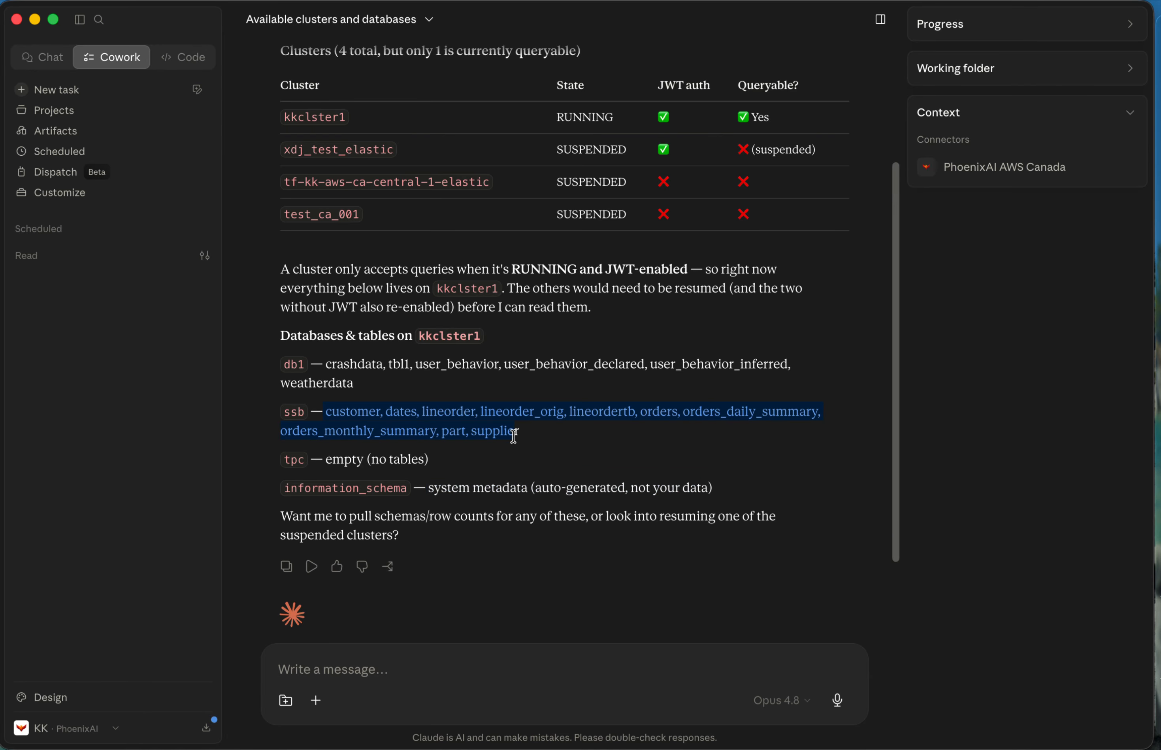
{"action": "left_click_drag", "start_coordinate": [325, 365], "coordinate": [473, 381]}
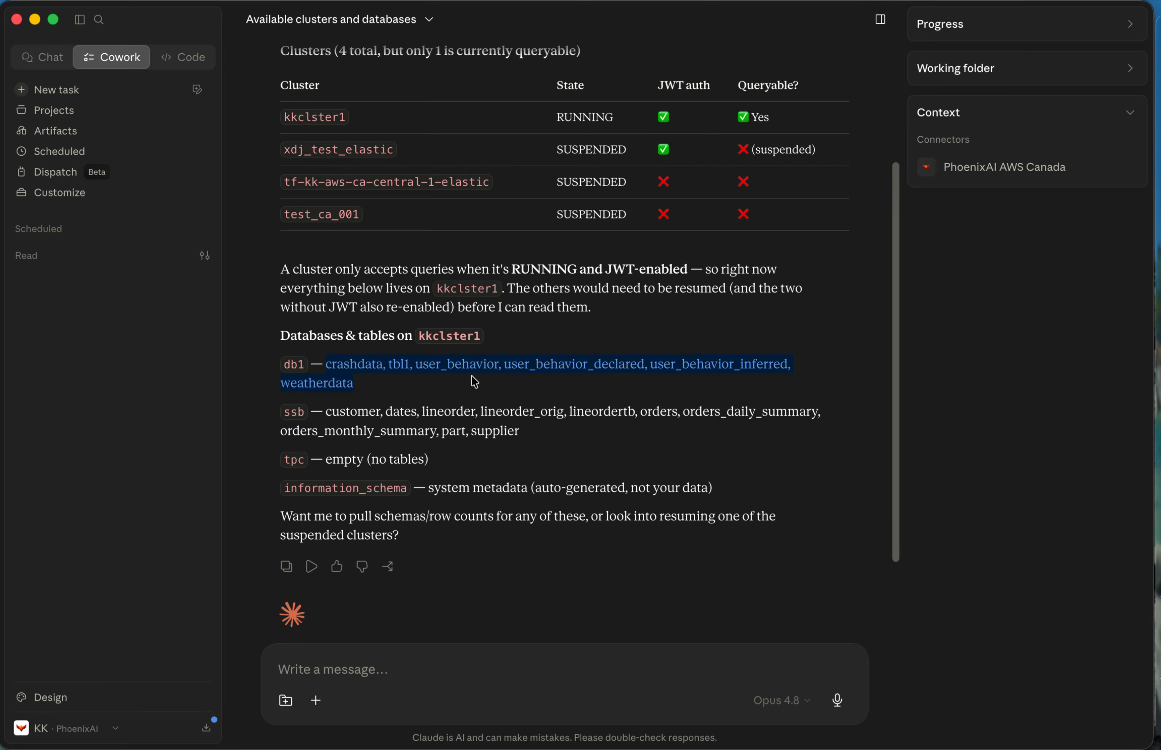
{"action": "left_click", "coordinate": [559, 457]}
{"action": "left_click_drag", "start_coordinate": [321, 412], "coordinate": [539, 436]}
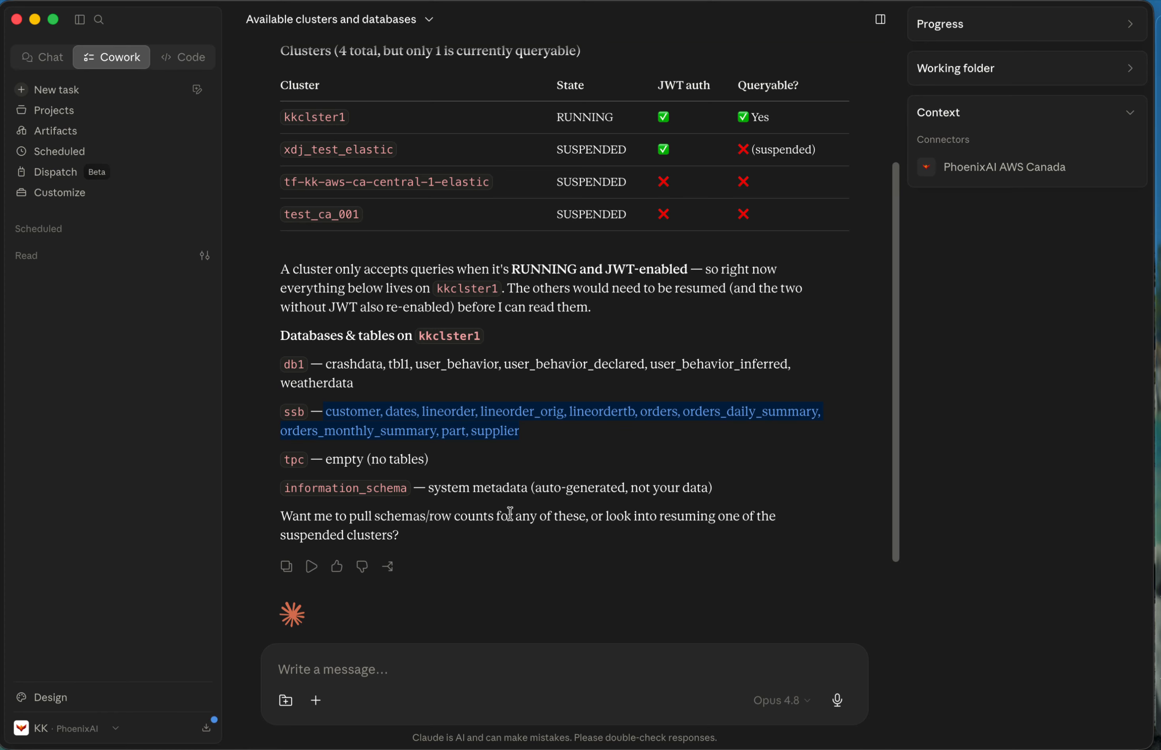
{"action": "left_click_drag", "start_coordinate": [312, 458], "coordinate": [497, 461]}
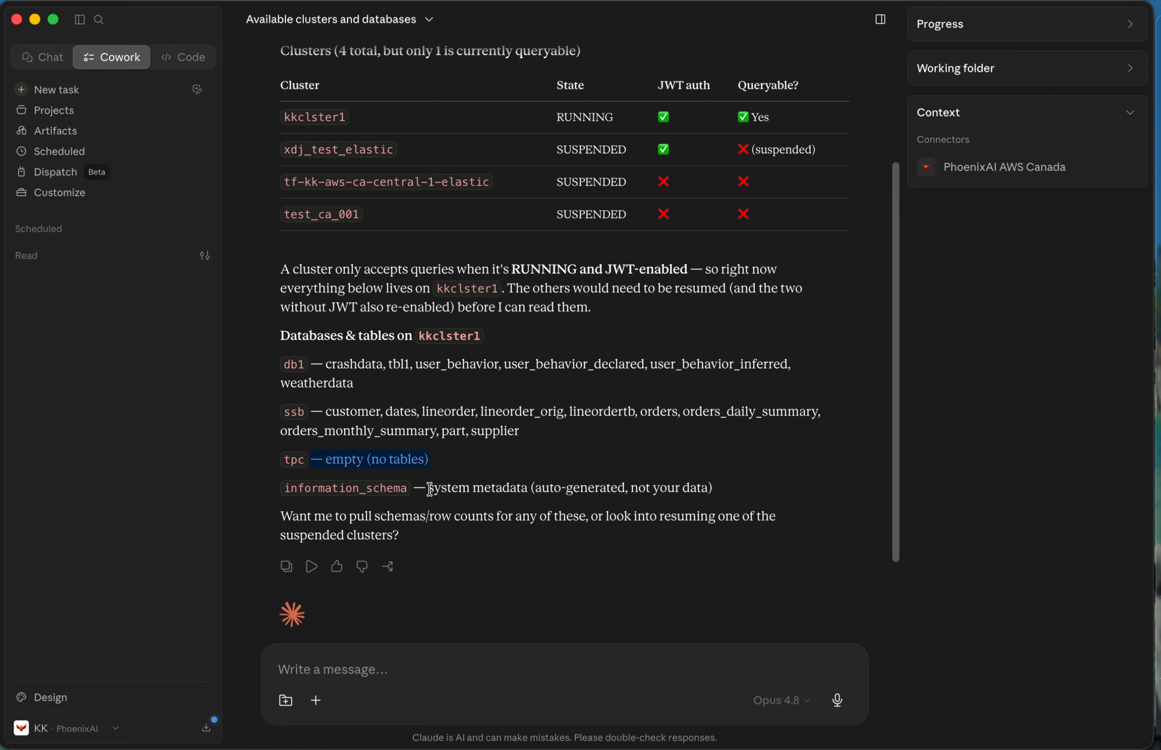
{"action": "left_click_drag", "start_coordinate": [429, 487], "coordinate": [580, 487]}
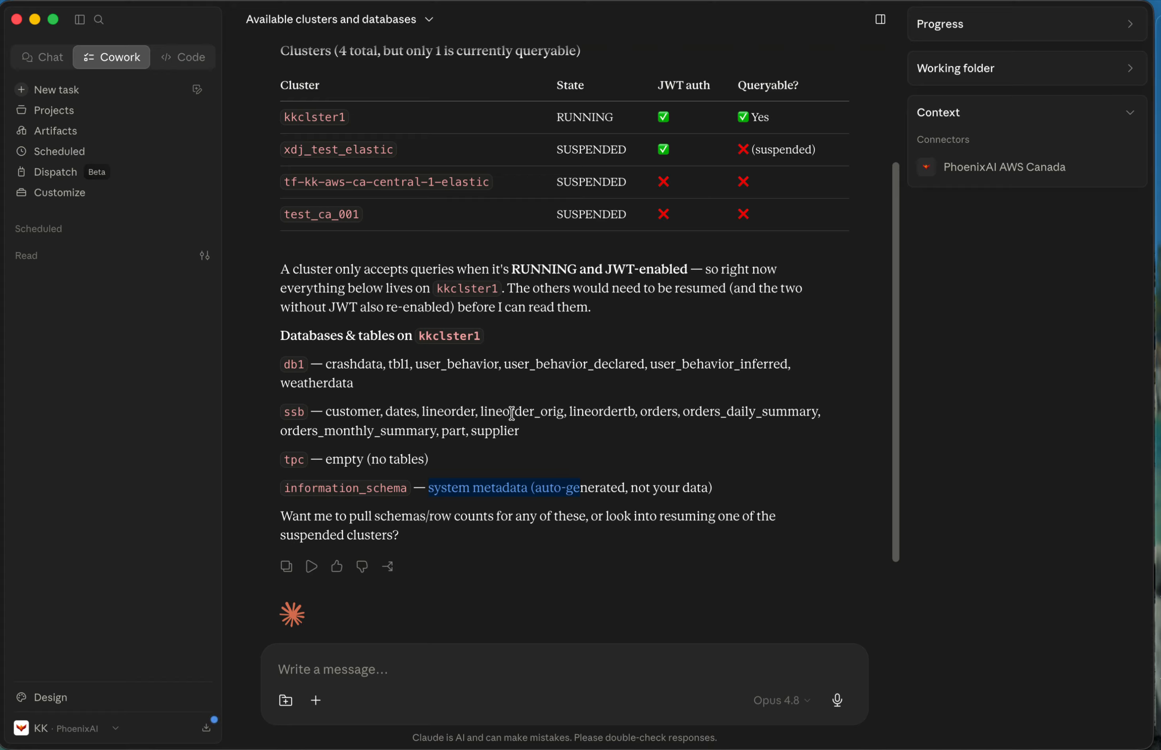
{"action": "left_click", "coordinate": [727, 577]}
{"action": "left_click_drag", "start_coordinate": [294, 518], "coordinate": [564, 534]}
{"action": "left_click", "coordinate": [700, 559]}
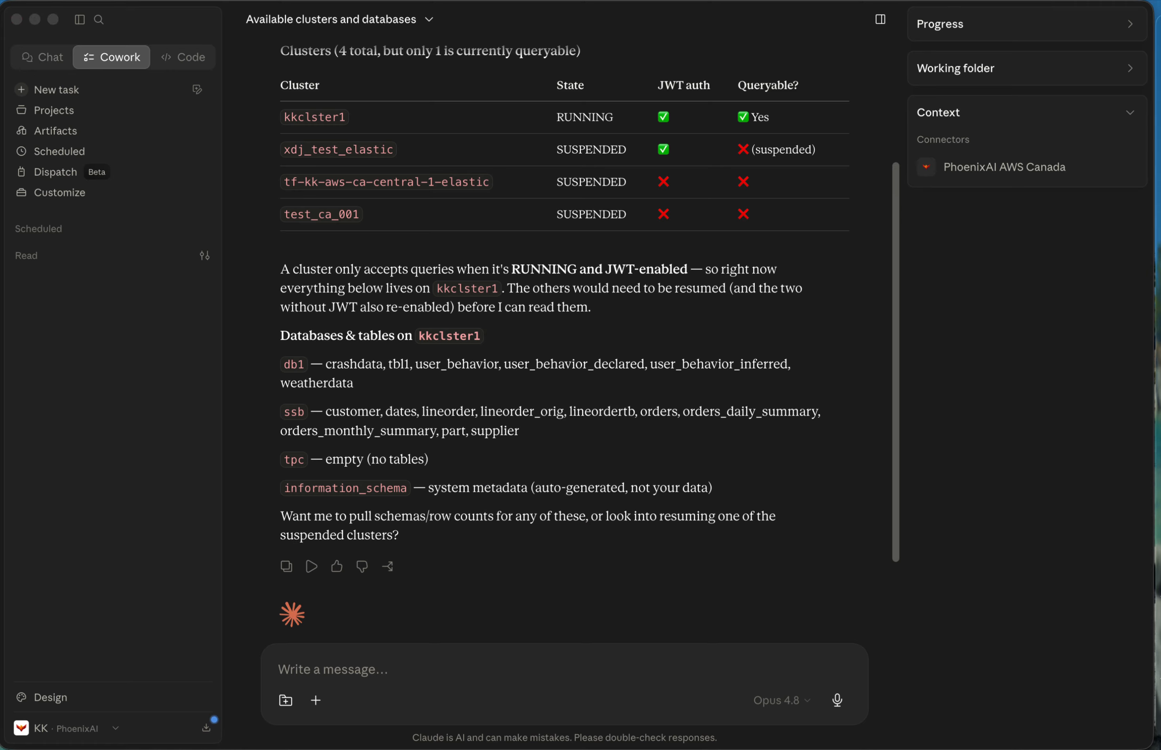
Ask Claude: "Lets dive into the SSB database. which customer regions and market segments exist in the data?".
{"action": "left_click", "coordinate": [486, 661]}
{"action": "type", "text": "Lets dive into the SSB database. which customer regions and market segments exist in the data?"}
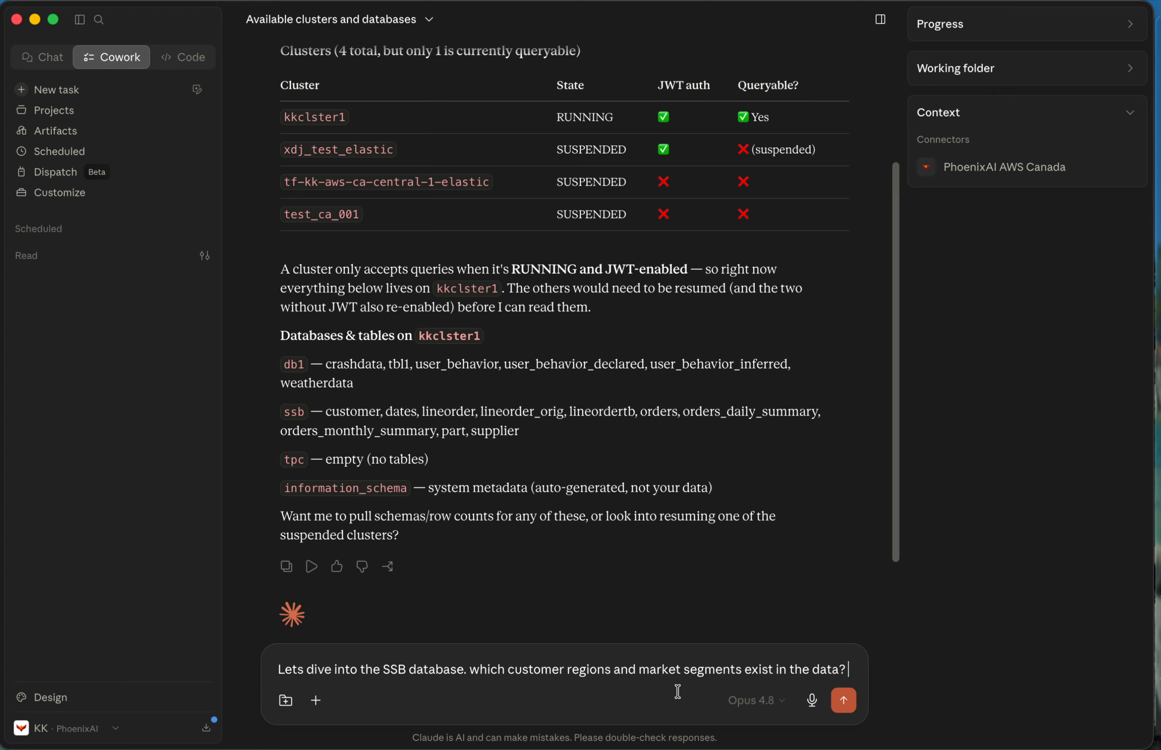
{"action": "left_click_drag", "start_coordinate": [465, 668], "coordinate": [304, 669]}
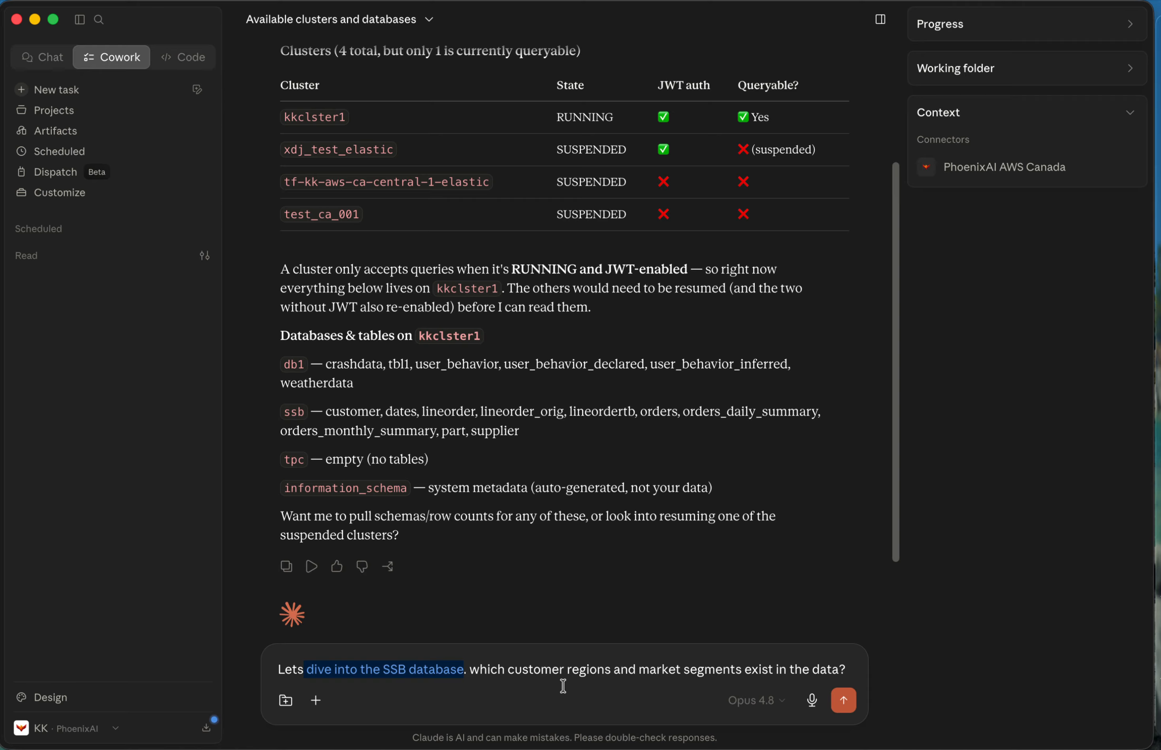
{"action": "left_click_drag", "start_coordinate": [326, 411], "coordinate": [366, 411]}
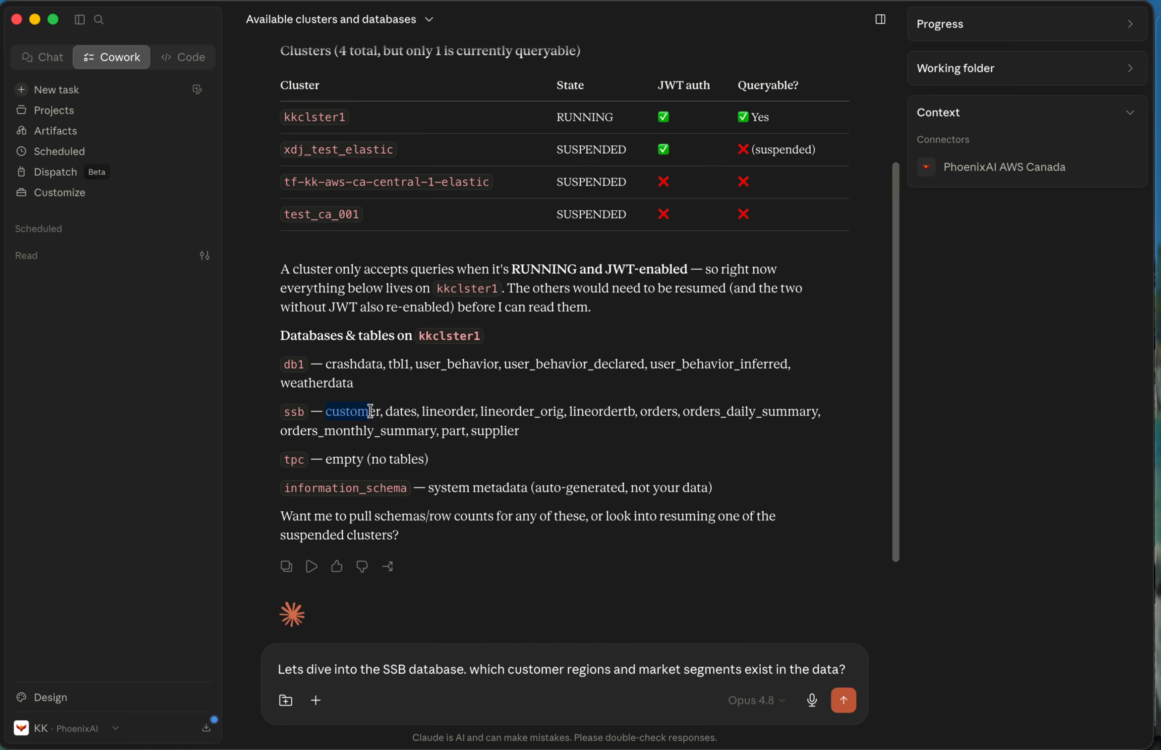
{"action": "left_click", "coordinate": [589, 696]}
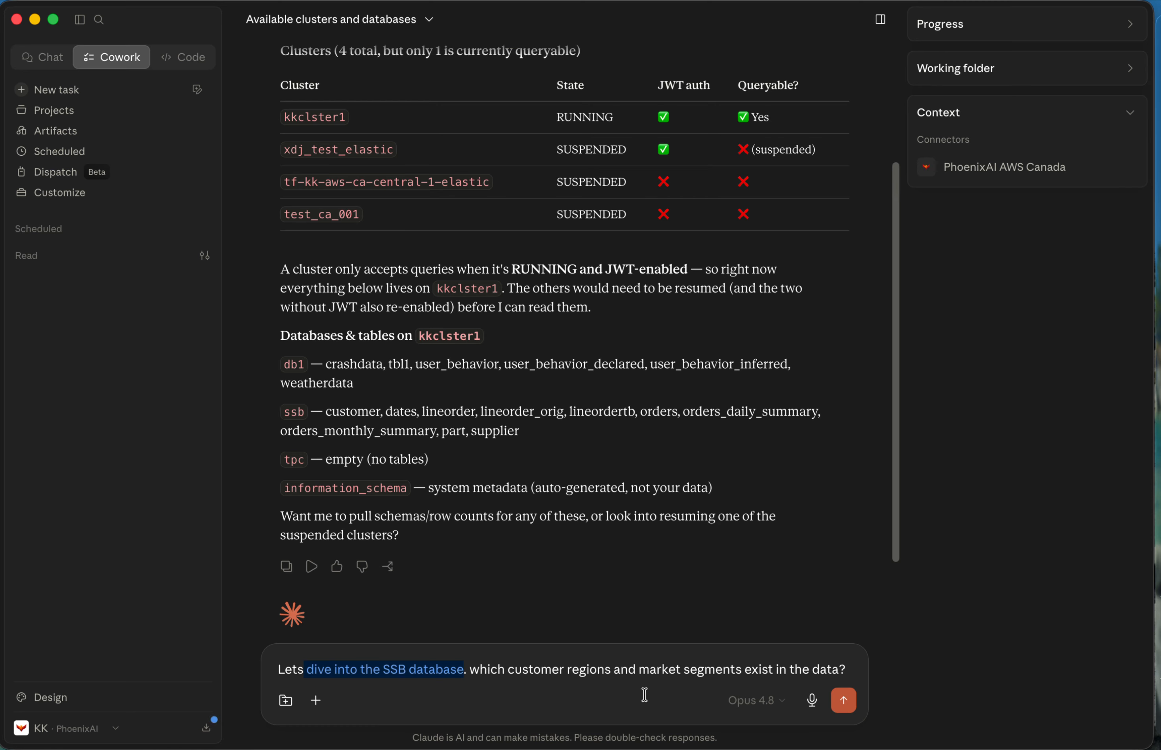
{"action": "left_click", "coordinate": [845, 704]}
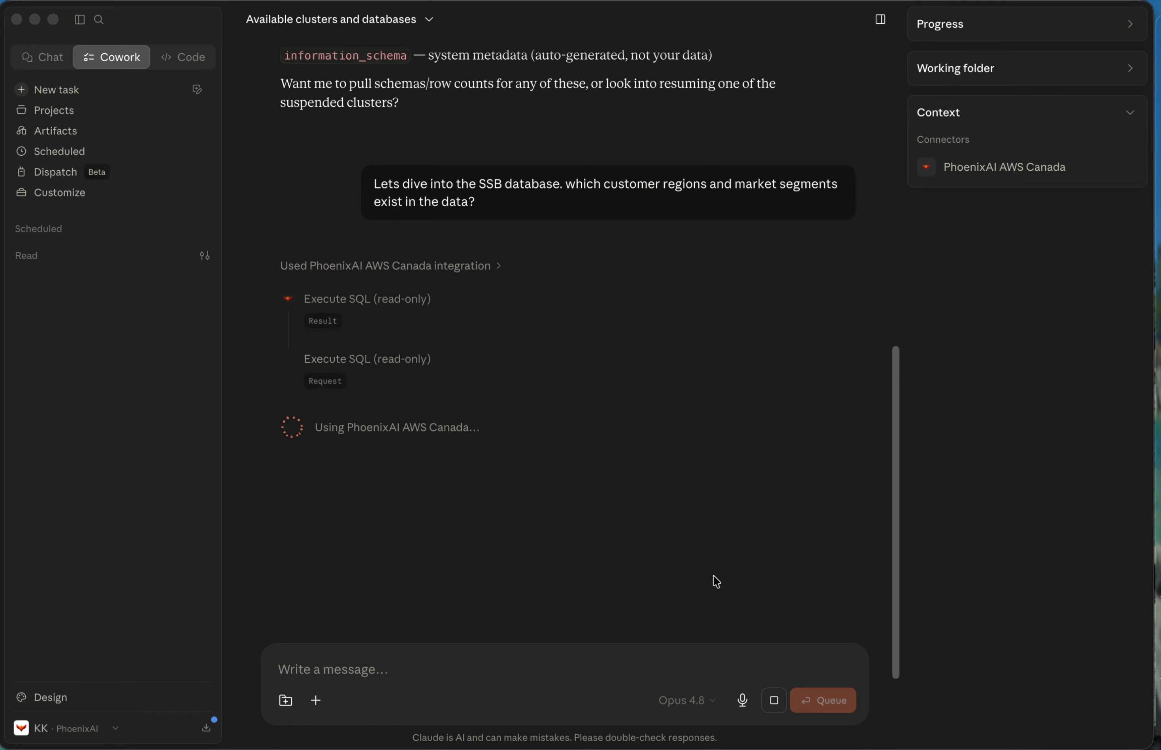
{"action": "left_click", "coordinate": [705, 466]}
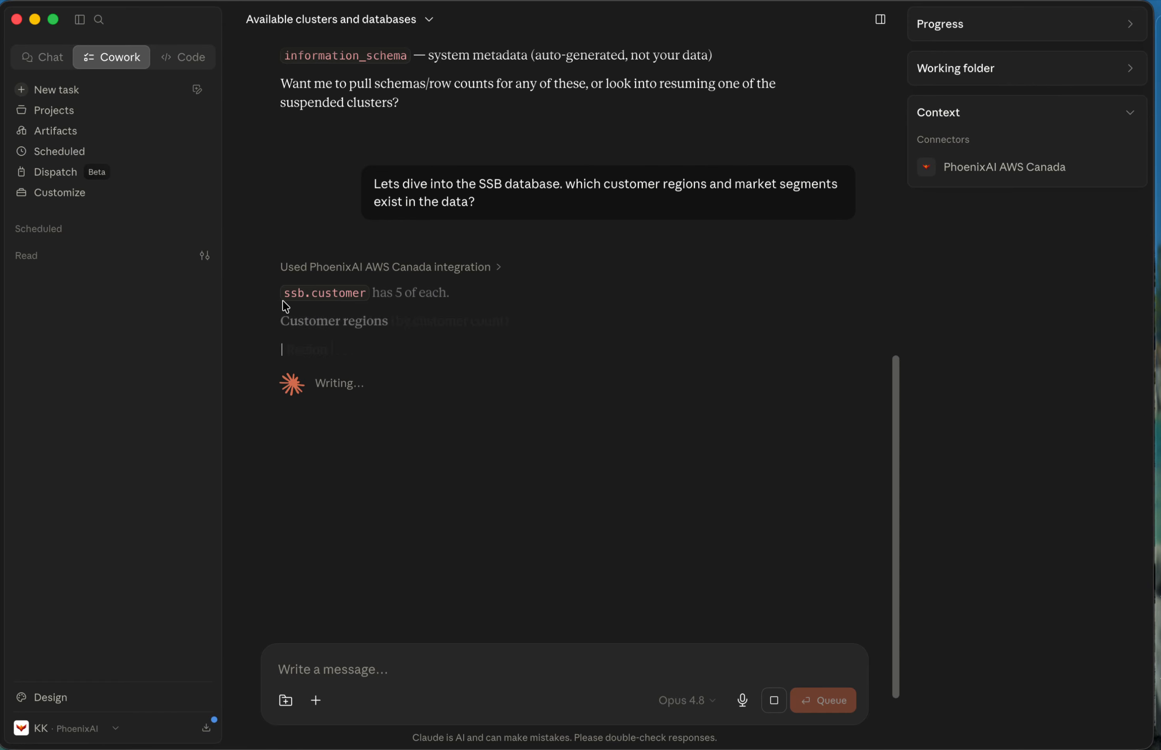
Expand the PhoenixAI AWS Canada tool use in the reply and inspect the request and response of both Execute SQL calls.
{"action": "left_click", "coordinate": [446, 267]}
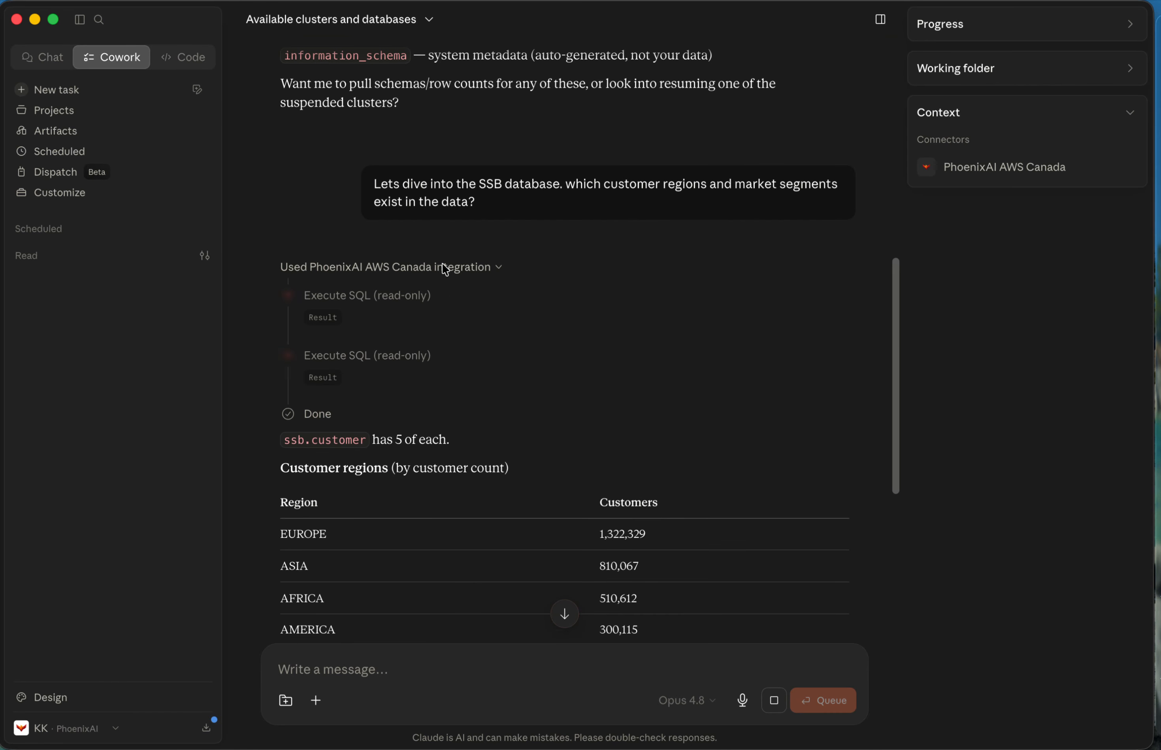
{"action": "scroll", "coordinate": [434, 355], "scroll_direction": "down", "scroll_amount": 1}
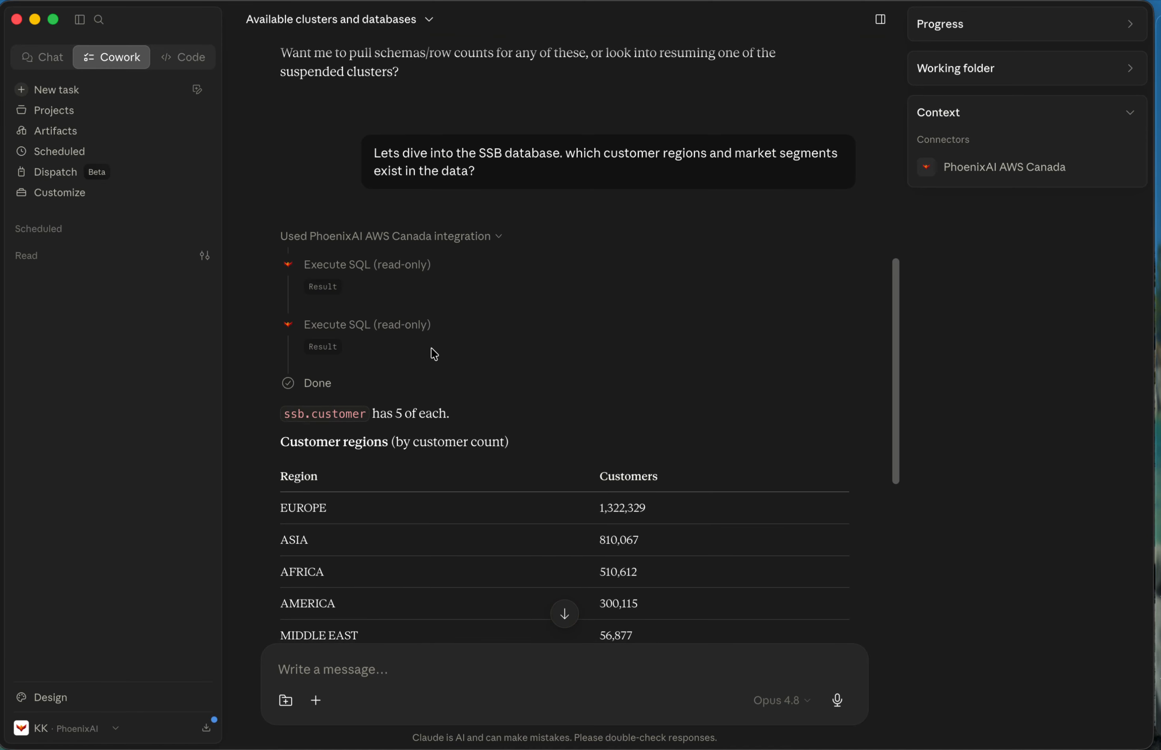
{"action": "left_click", "coordinate": [404, 264]}
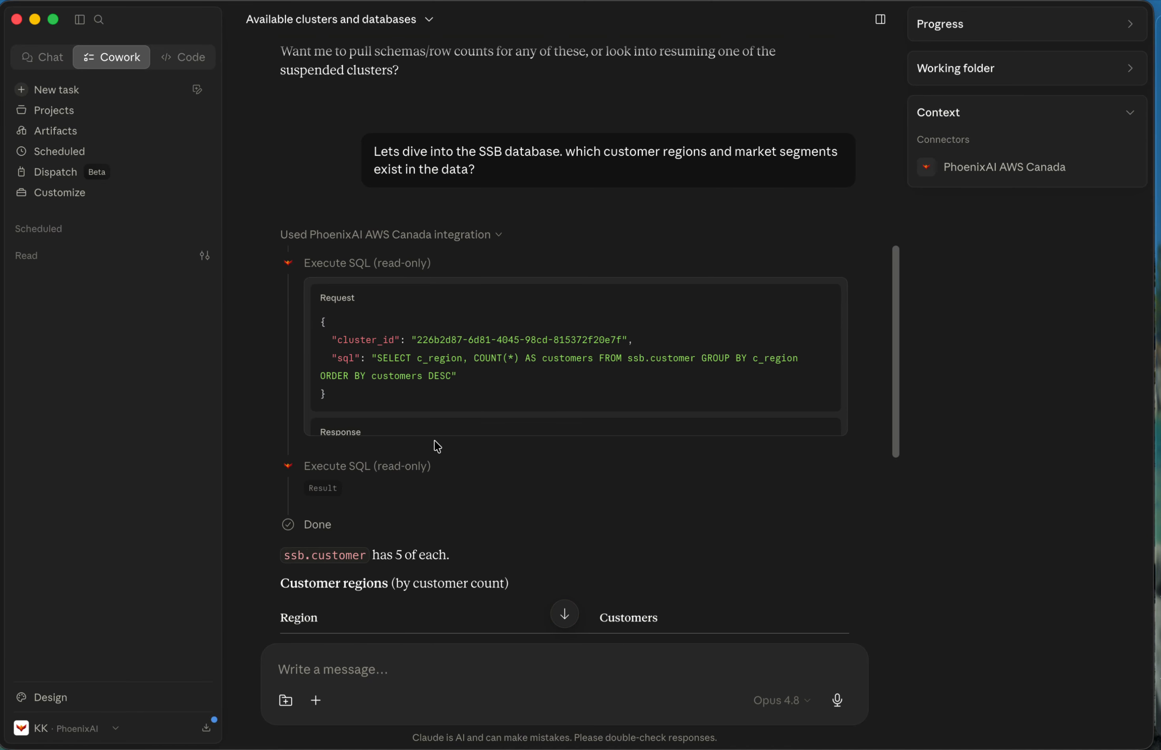
{"action": "scroll", "coordinate": [410, 393], "scroll_direction": "down", "scroll_amount": 4}
{"action": "left_click", "coordinate": [399, 331]}
{"action": "scroll", "coordinate": [583, 467], "scroll_direction": "down", "scroll_amount": 3}
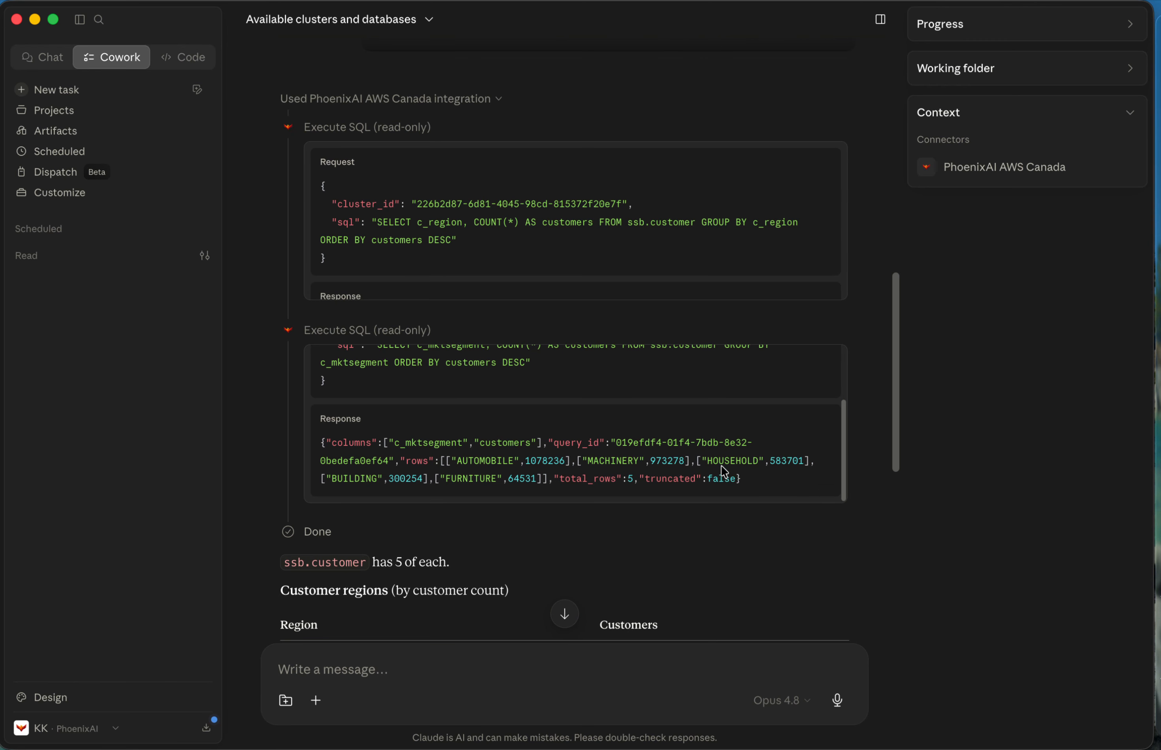
{"action": "left_click", "coordinate": [376, 330]}
{"action": "left_click", "coordinate": [305, 127]}
Review the customer regions table in Claude's answer about ssb.customer.
{"action": "scroll", "coordinate": [565, 351], "scroll_direction": "down", "scroll_amount": 10}
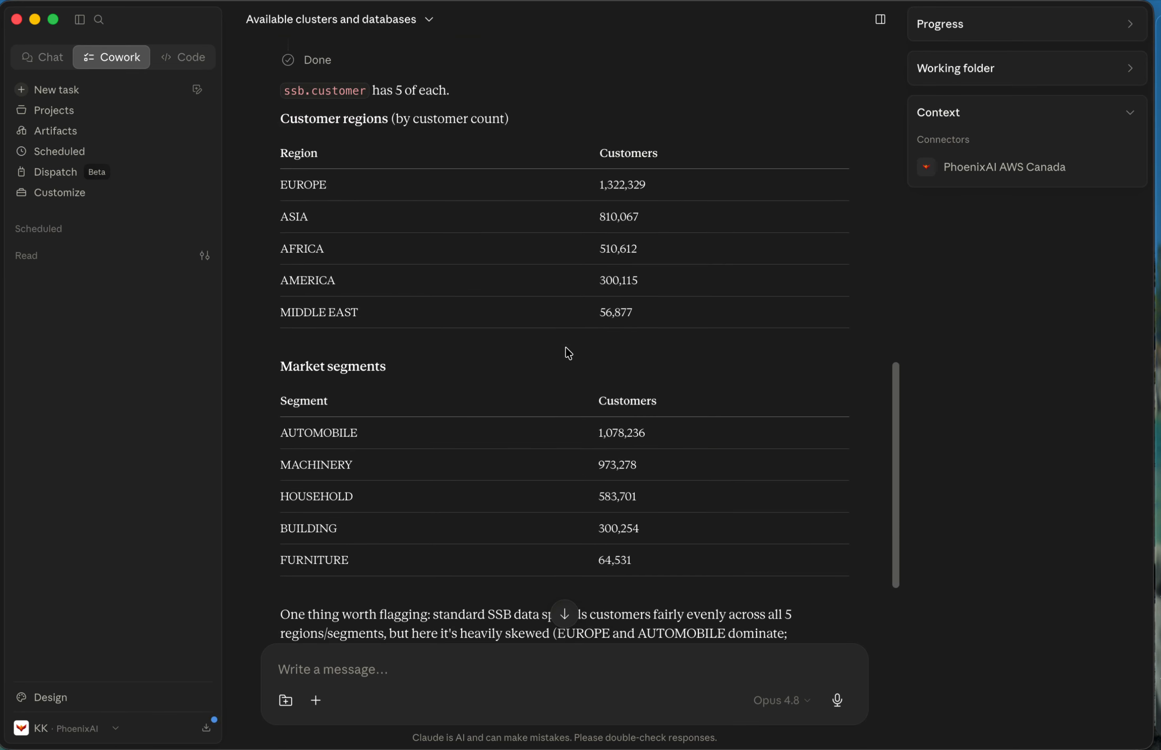
{"action": "scroll", "coordinate": [568, 352], "scroll_direction": "up", "scroll_amount": 1}
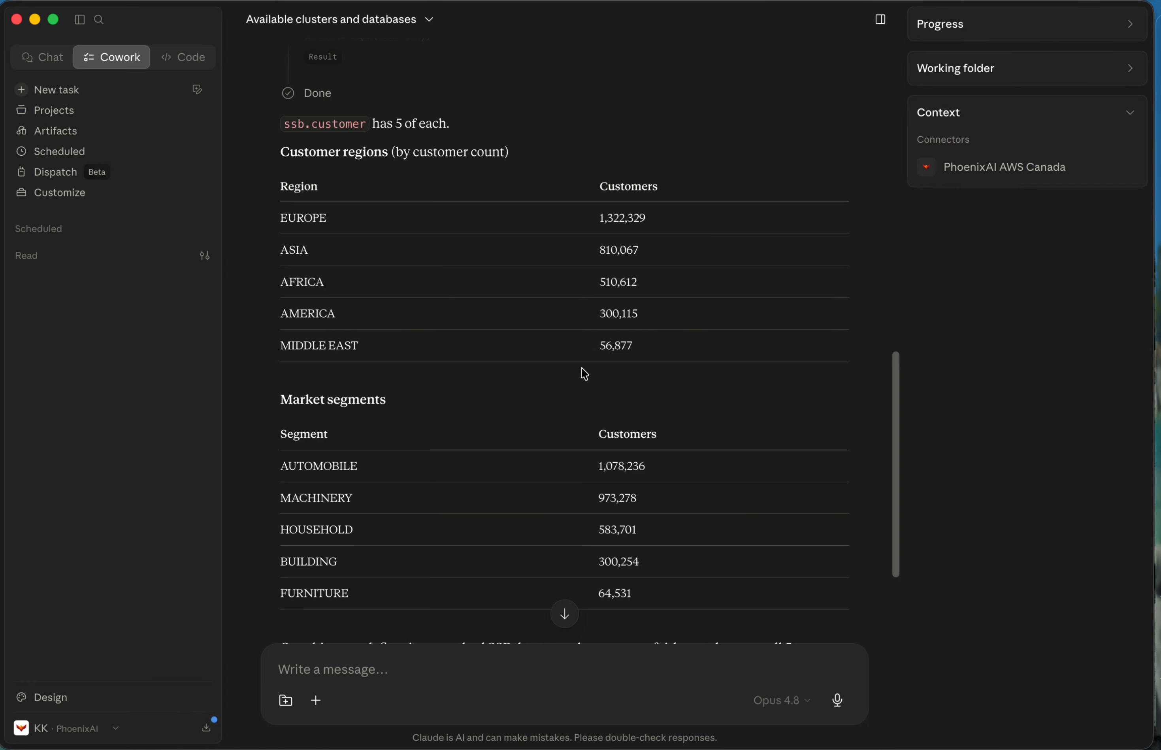
{"action": "left_click_drag", "start_coordinate": [274, 218], "coordinate": [516, 225]}
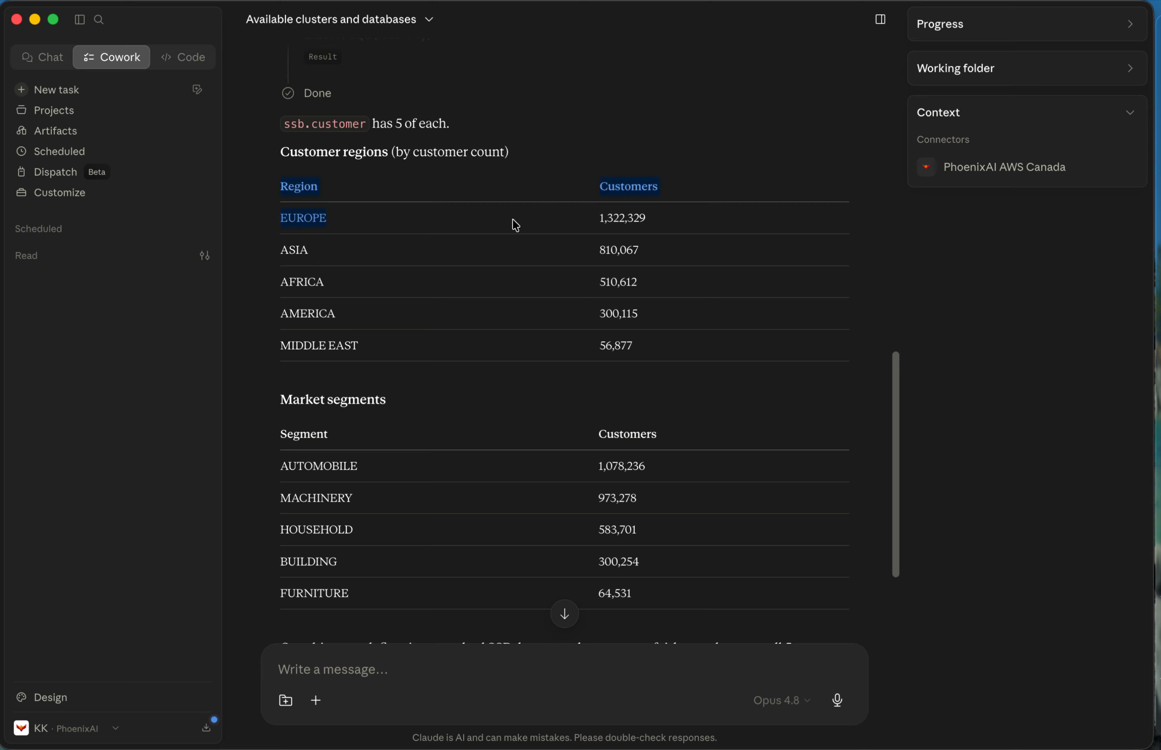
{"action": "left_click", "coordinate": [767, 415]}
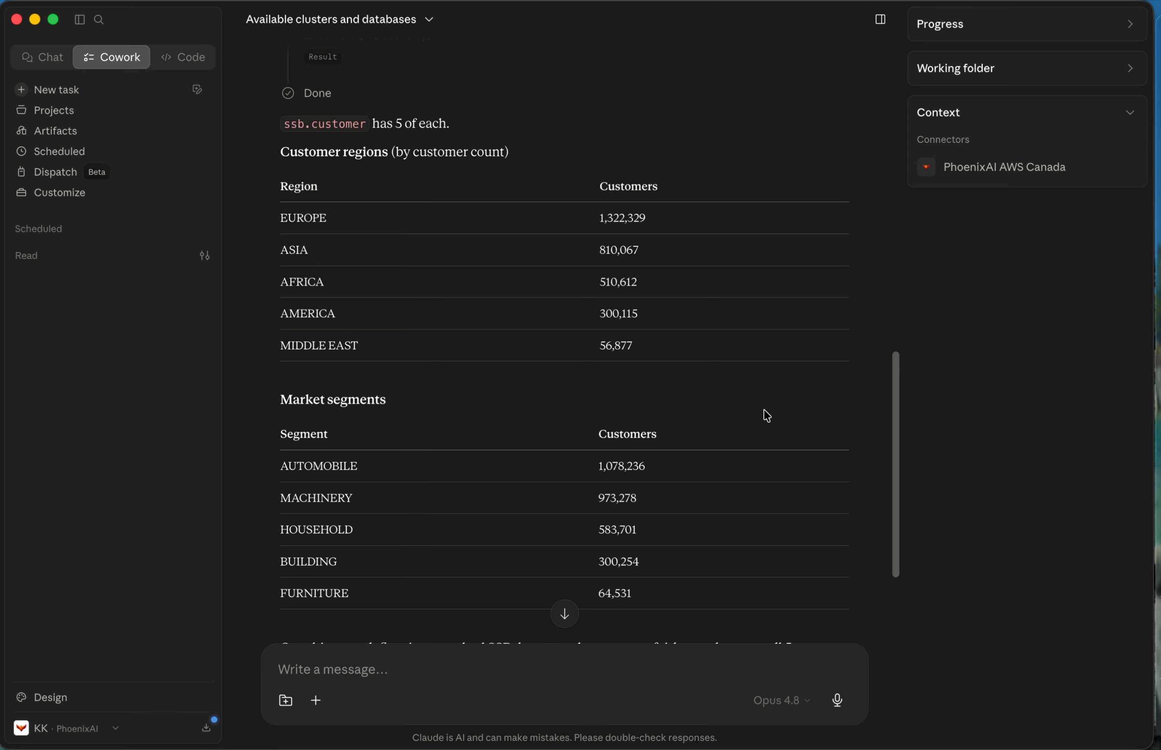
Review the market segments table, along with Claude's remark on the data distribution and its suggested next analyses.
{"action": "scroll", "coordinate": [307, 272], "scroll_direction": "down", "scroll_amount": 3}
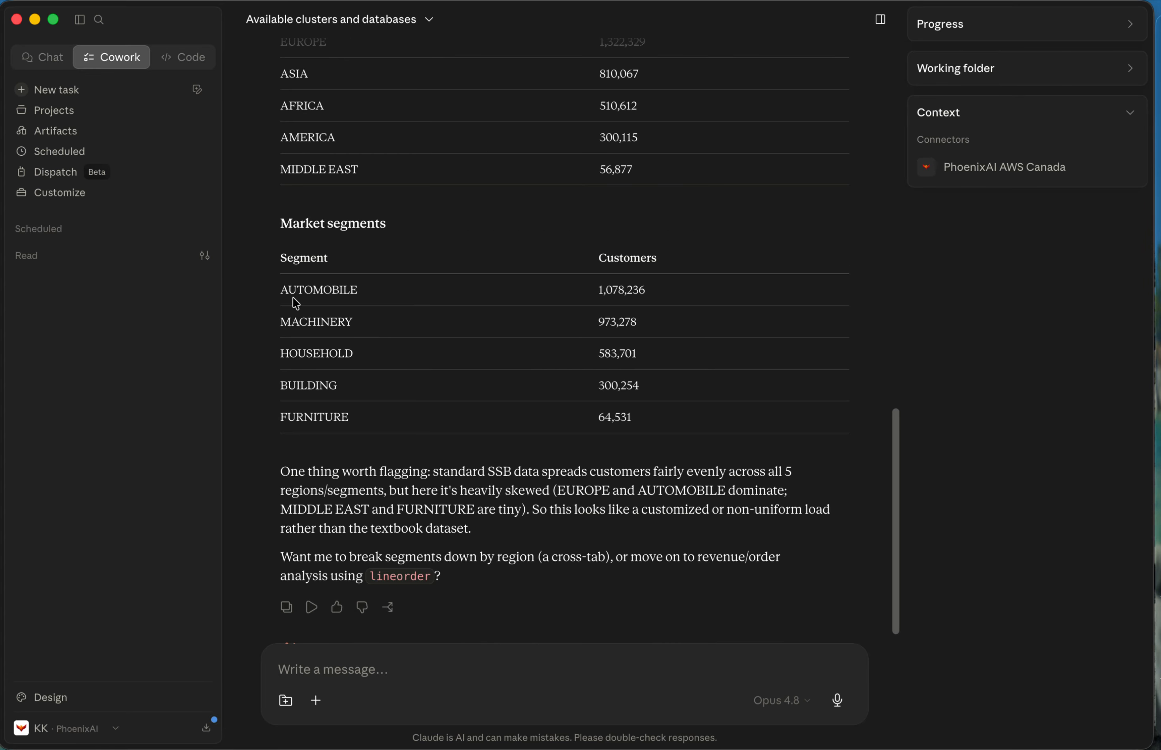
{"action": "left_click_drag", "start_coordinate": [279, 292], "coordinate": [431, 292]}
{"action": "left_click", "coordinate": [510, 339]}
{"action": "left_click_drag", "start_coordinate": [299, 304], "coordinate": [422, 411]}
{"action": "left_click", "coordinate": [425, 414]}
{"action": "scroll", "coordinate": [751, 504], "scroll_direction": "down", "scroll_amount": 2}
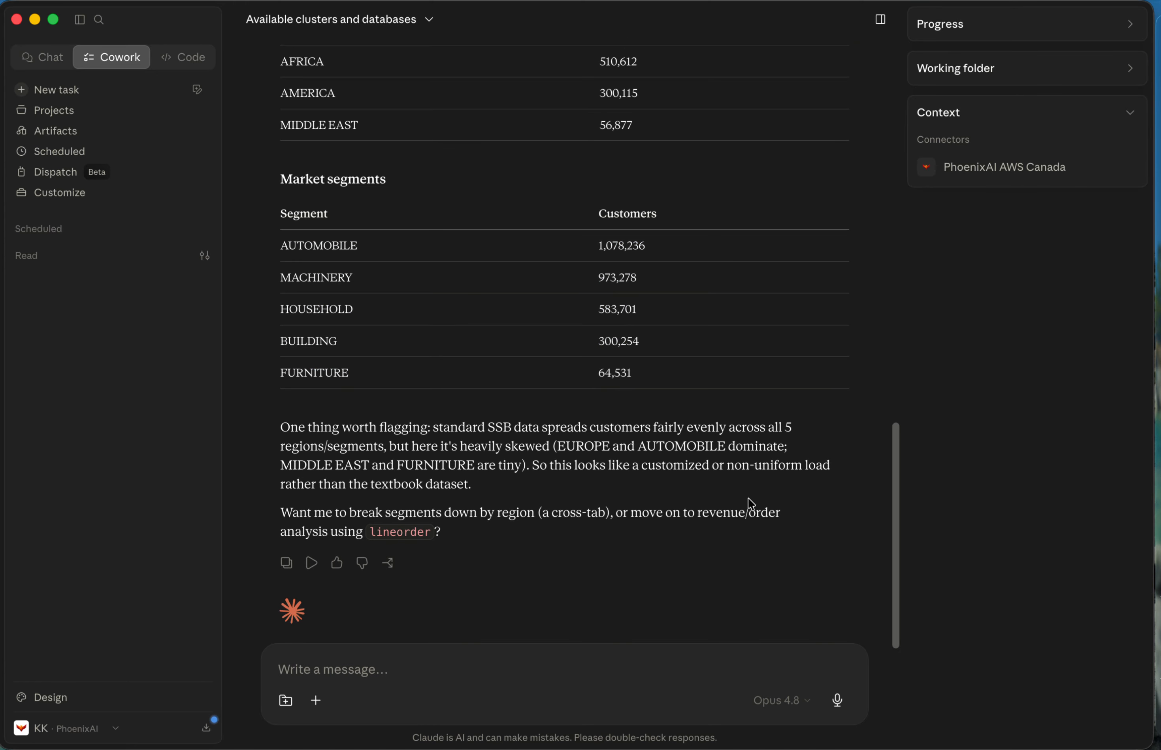
{"action": "scroll", "coordinate": [750, 504], "scroll_direction": "up", "scroll_amount": 2}
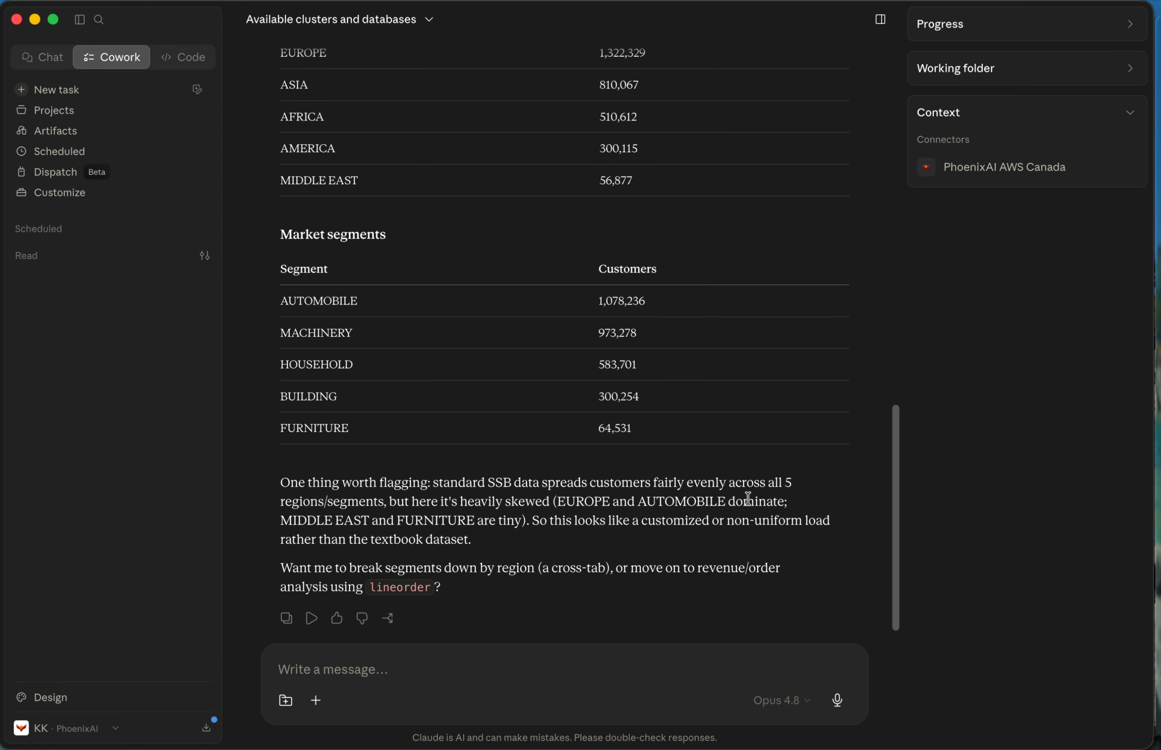
{"action": "scroll", "coordinate": [747, 498], "scroll_direction": "up", "scroll_amount": 2}
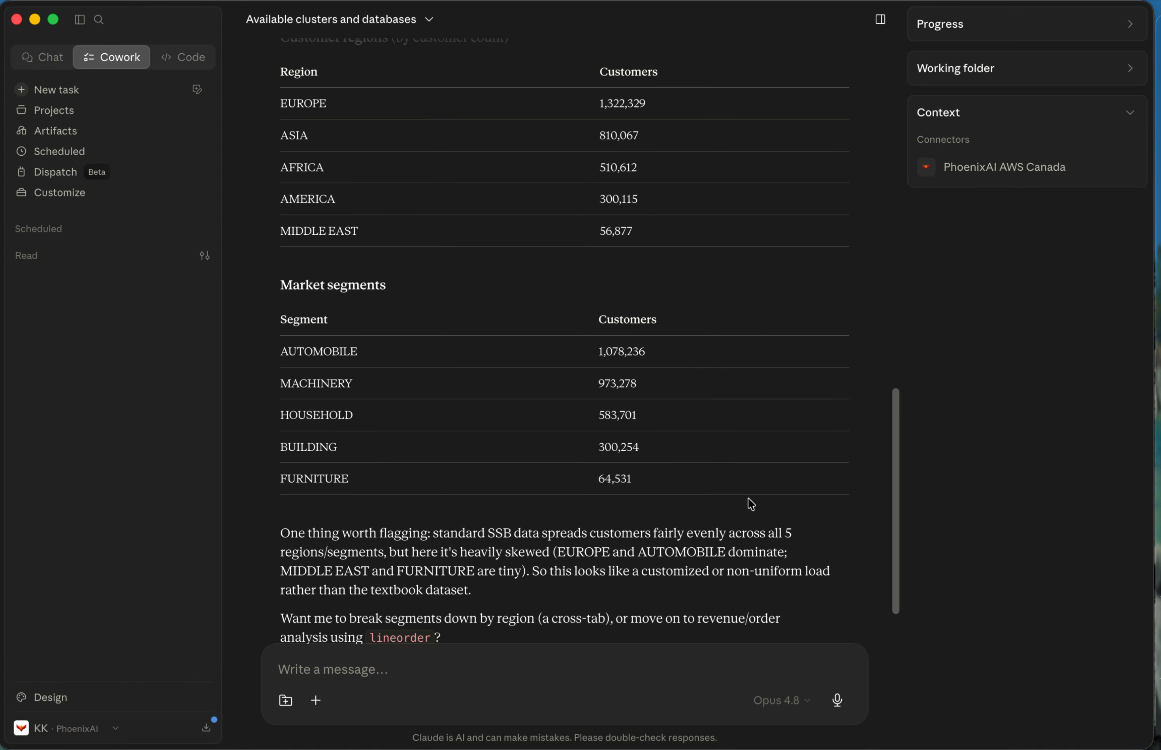
{"action": "scroll", "coordinate": [723, 474], "scroll_direction": "up", "scroll_amount": 2}
Switch to the PhoenixAI Studio SQL editor for kkclster1 and run only the region distribution query on ssb.customer from the Pad worksheet.
{"action": "key", "text": "ctrl+Left"}
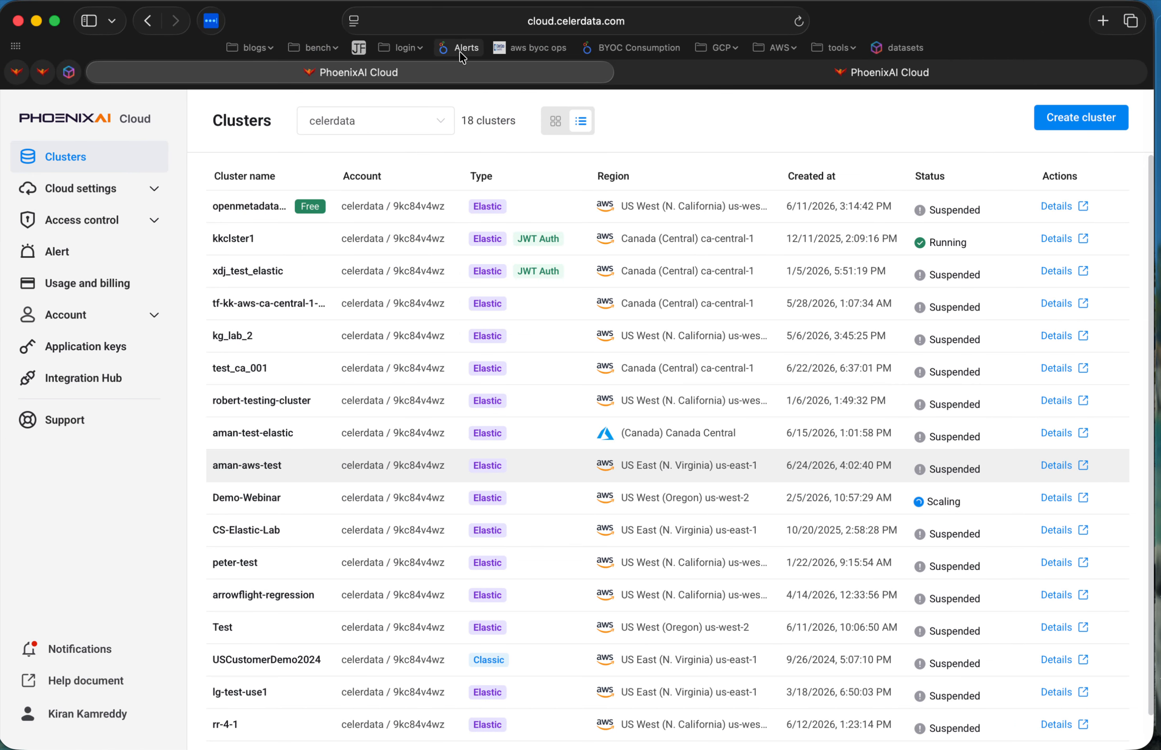
{"action": "left_click", "coordinate": [790, 74]}
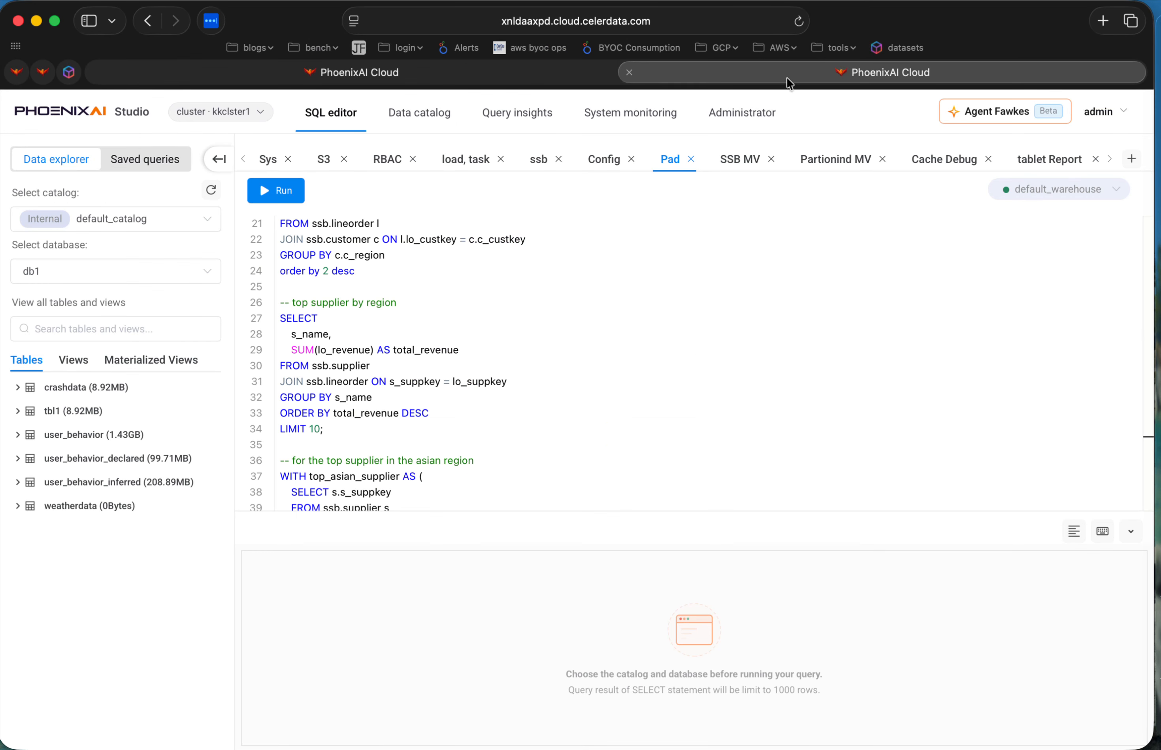
{"action": "scroll", "coordinate": [685, 408], "scroll_direction": "up", "scroll_amount": 10}
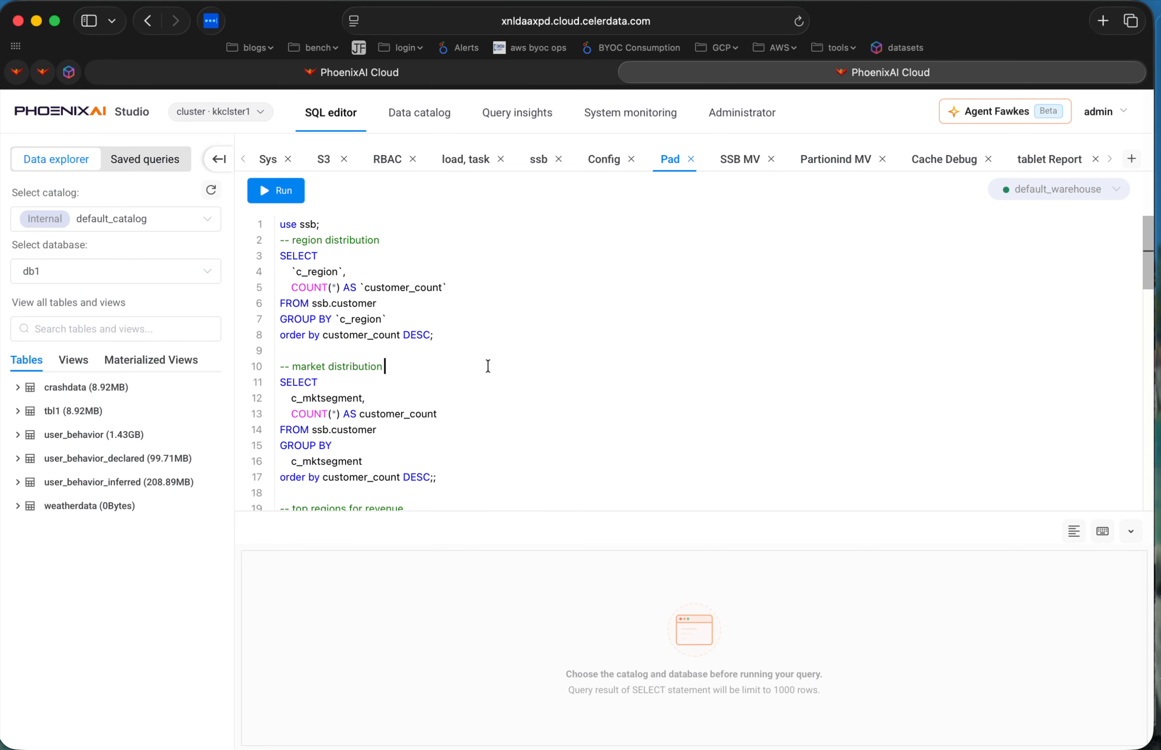
{"action": "left_click_drag", "start_coordinate": [446, 335], "coordinate": [280, 256]}
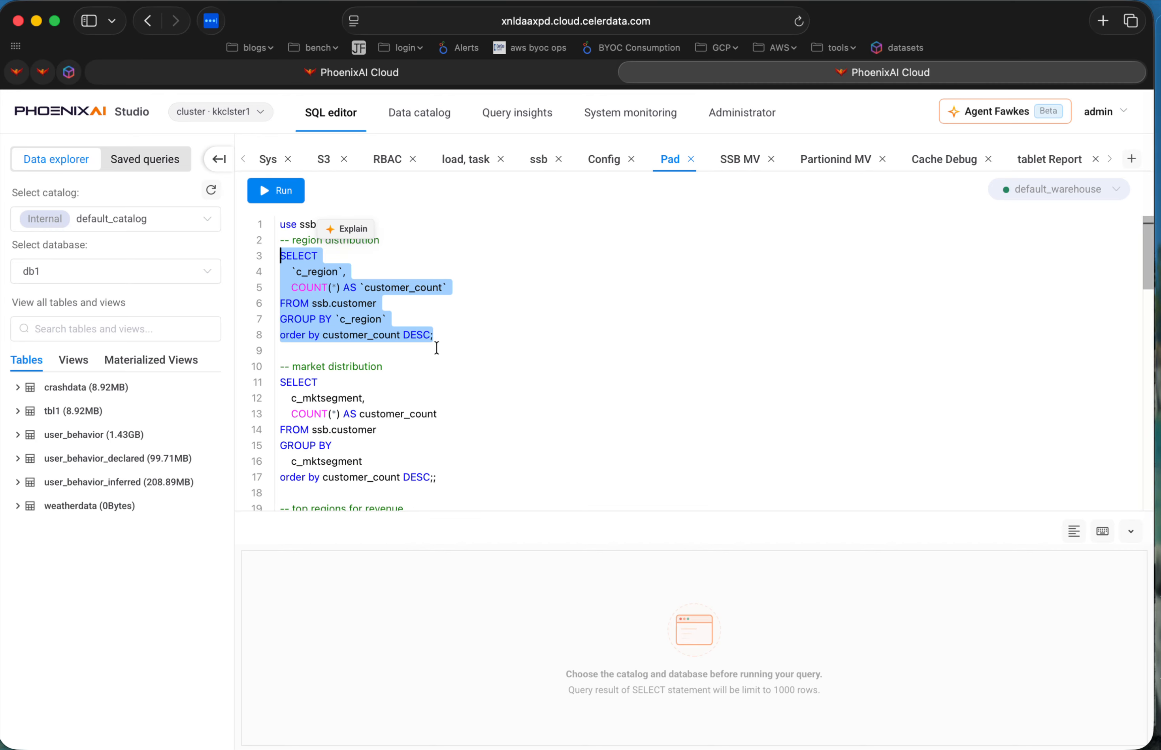
{"action": "left_click", "coordinate": [276, 192]}
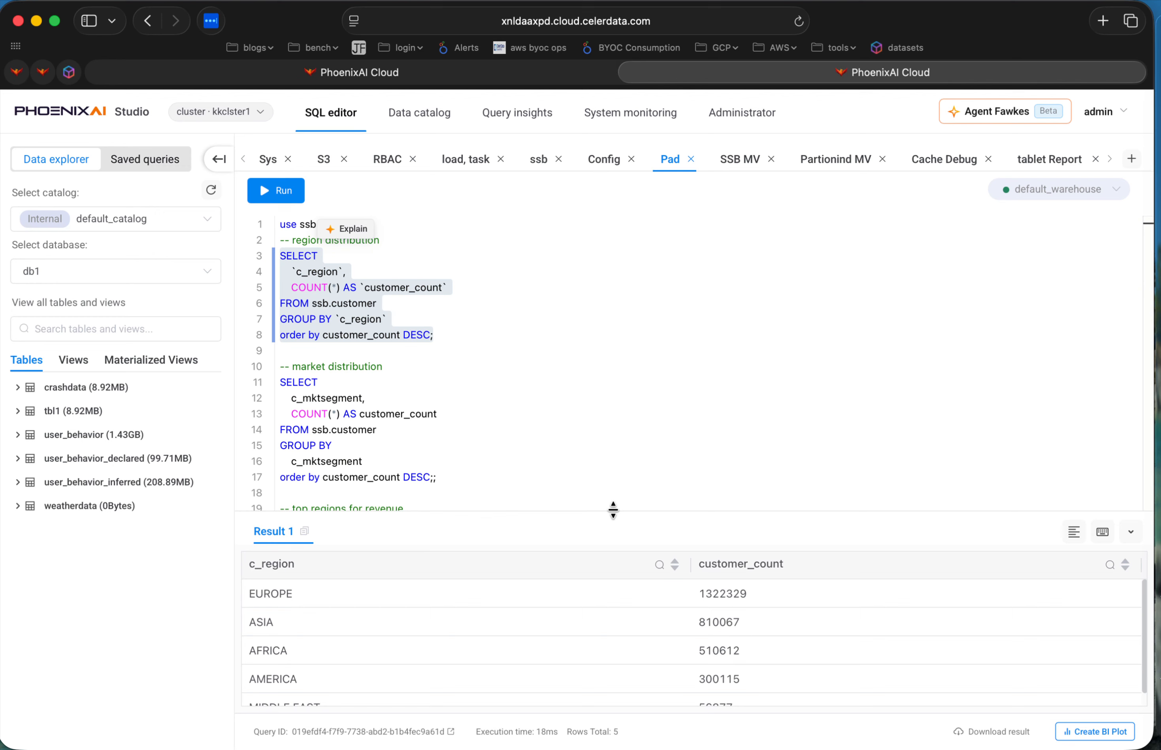
{"action": "scroll", "coordinate": [766, 618], "scroll_direction": "down", "scroll_amount": 1}
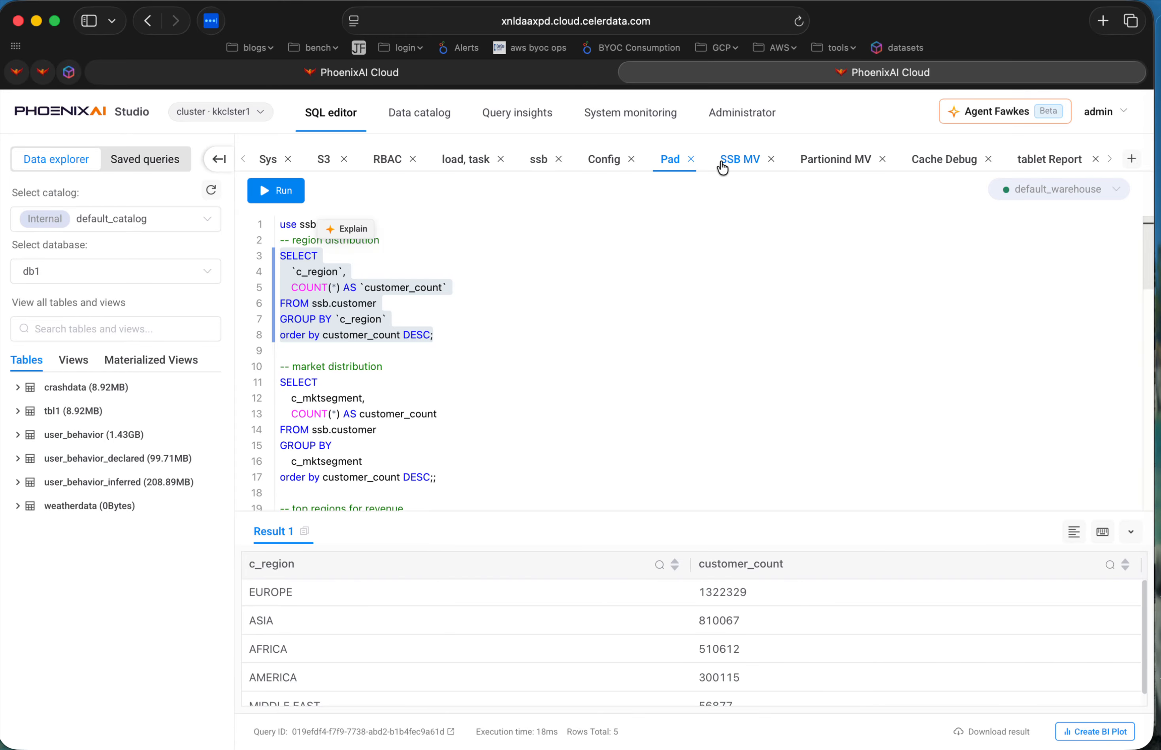
Compare the customer counts per region in Claude's answer with the region distribution result in the SQL editor.
{"action": "key", "text": "ctrl+Right"}
{"action": "scroll", "coordinate": [755, 277], "scroll_direction": "up", "scroll_amount": 2}
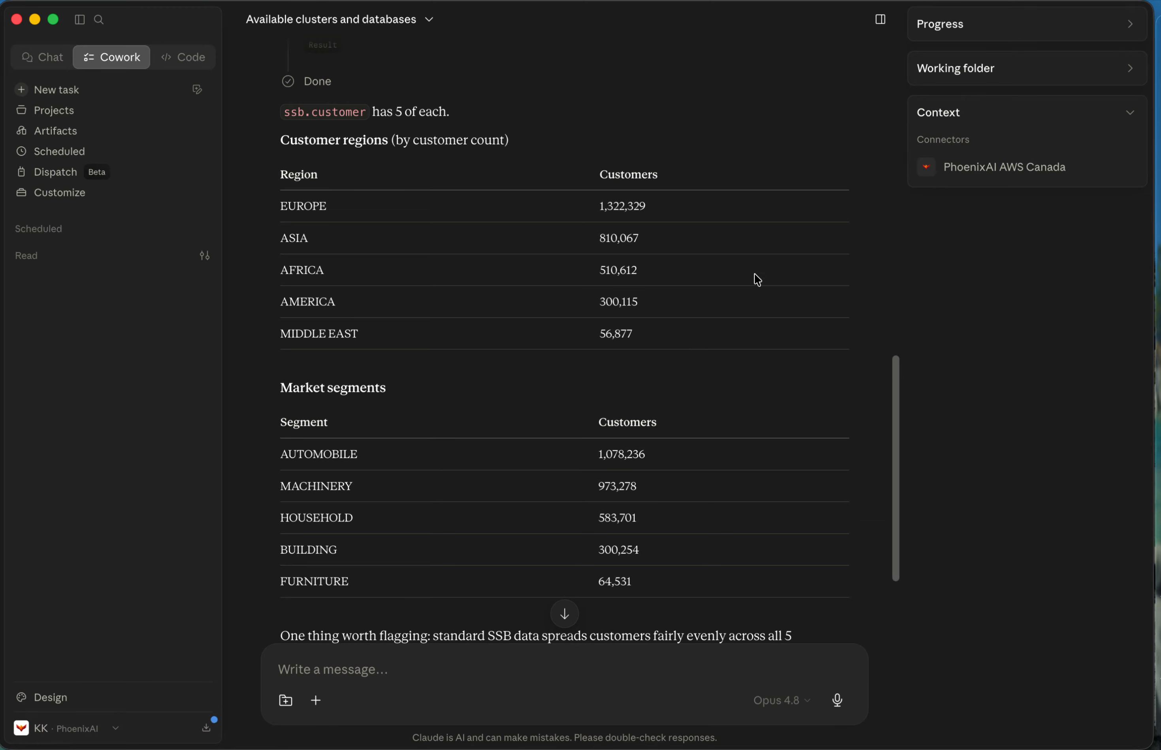
{"action": "left_click_drag", "start_coordinate": [279, 207], "coordinate": [738, 208]}
{"action": "left_click", "coordinate": [724, 226]}
{"action": "key", "text": "ctrl+Left"}
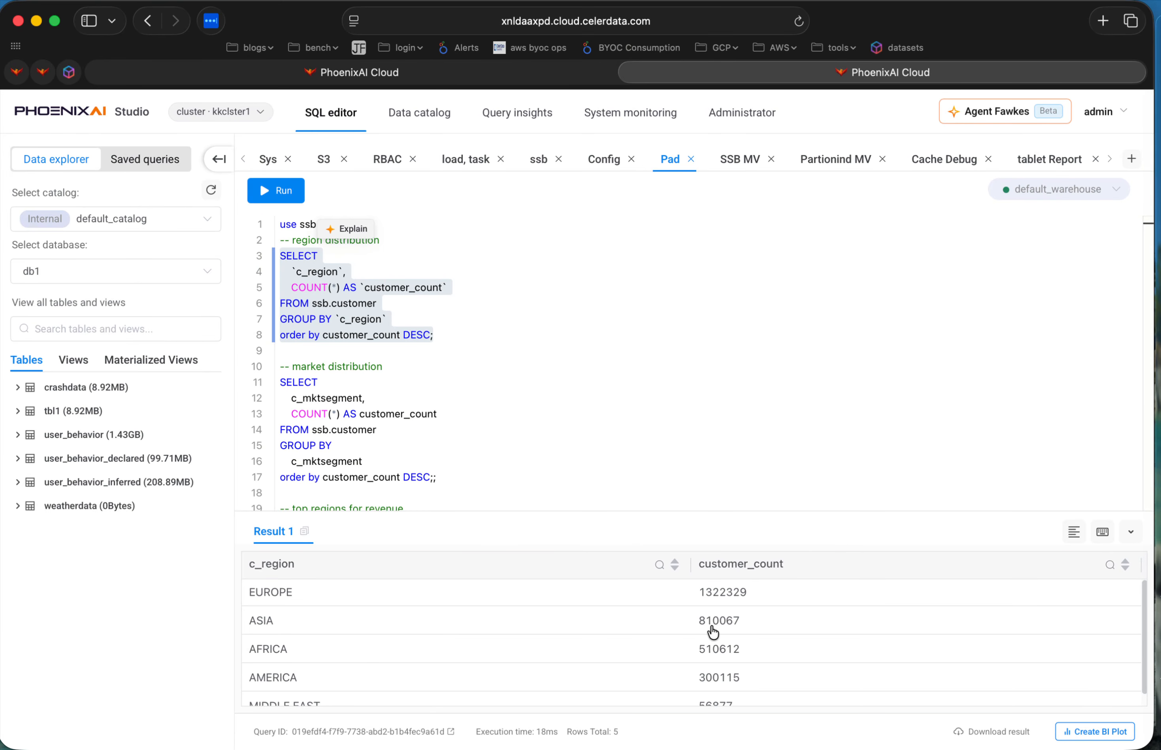
{"action": "key", "text": "ctrl+Right"}
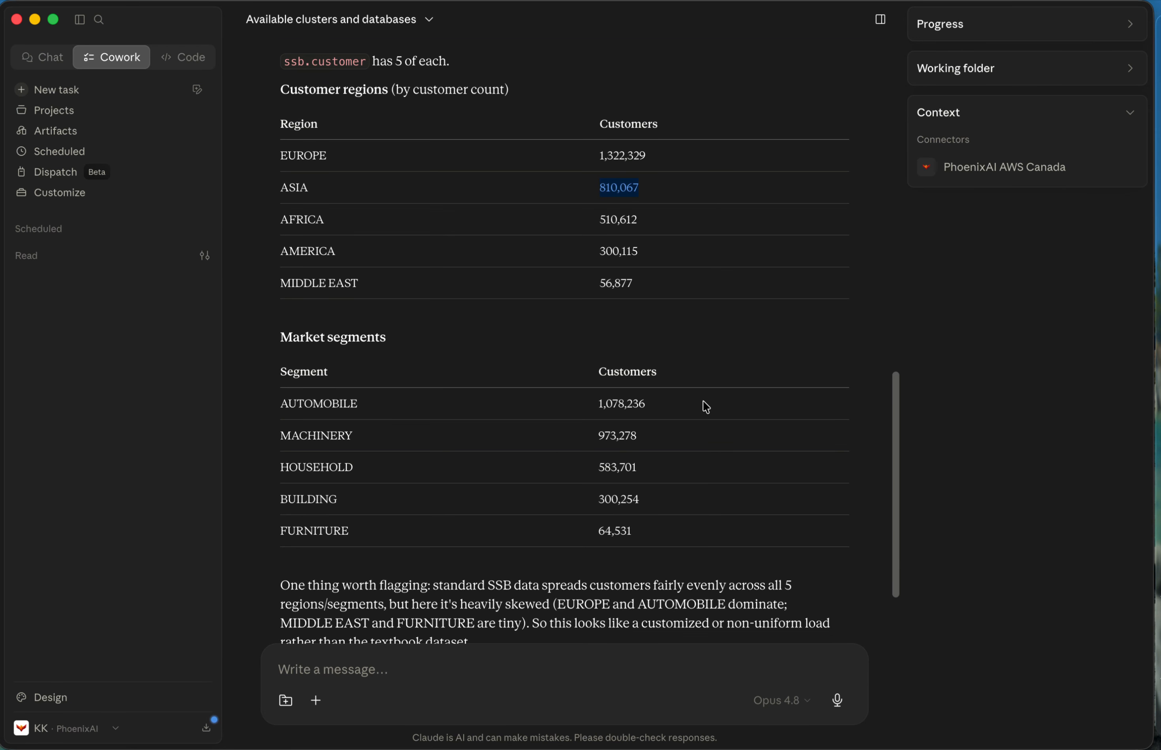
{"action": "triple_click", "coordinate": [414, 303]}
Switch to the PhoenixAI SQL editor and run only the market distribution query on ssb.customer from the Pad worksheet.
{"action": "key", "text": "ctrl+Left"}
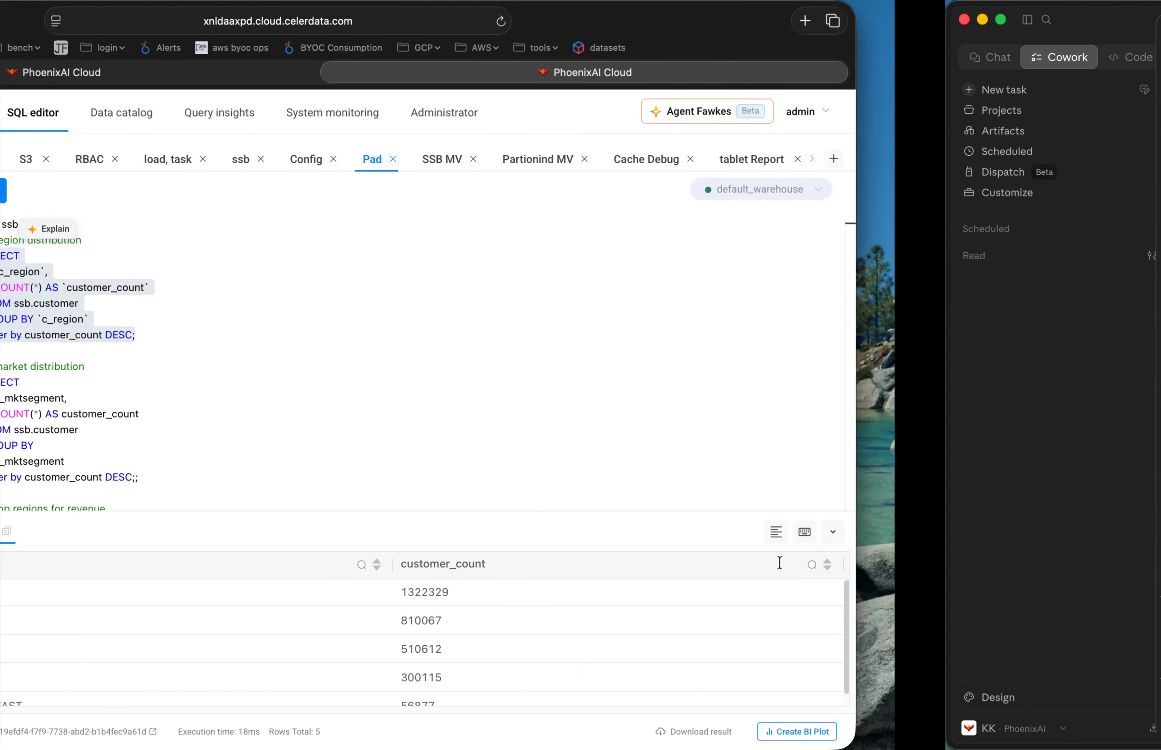
{"action": "left_click_drag", "start_coordinate": [436, 385], "coordinate": [266, 299]}
{"action": "key", "text": "super+Return"}
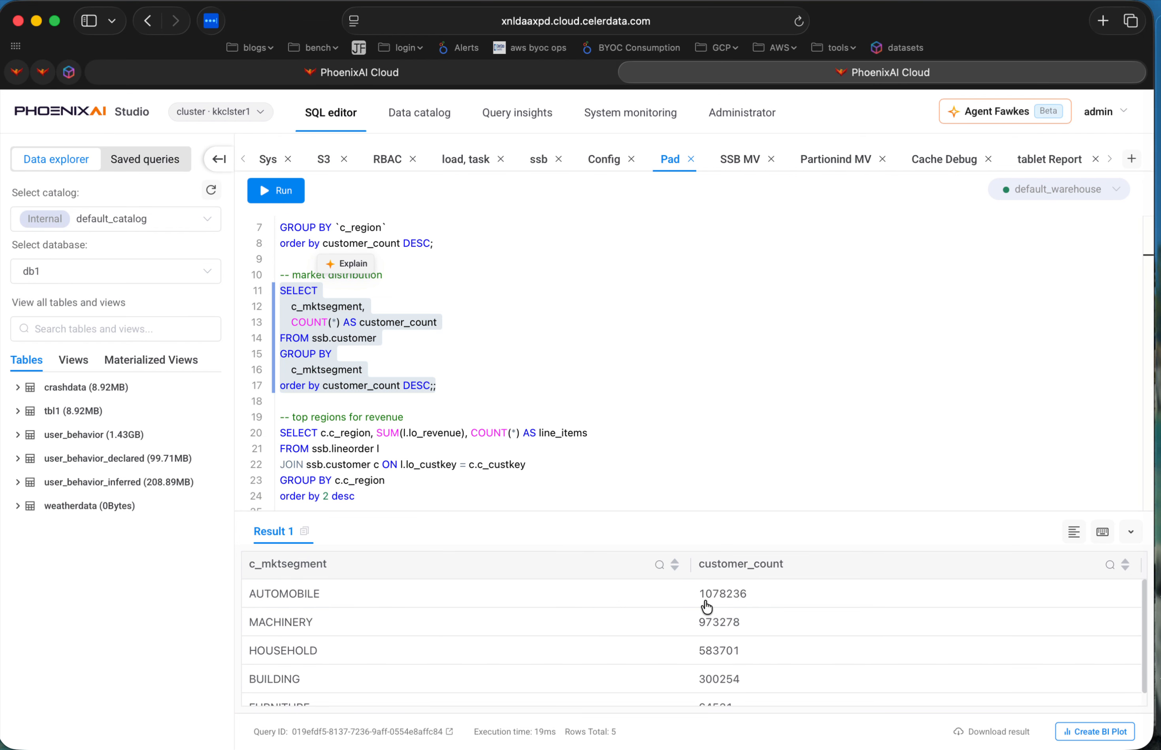
Switch to Claude and check its market segments table against the market distribution query result.
{"action": "key", "text": "ctrl+Right"}
{"action": "left_click_drag", "start_coordinate": [261, 370], "coordinate": [665, 379]}
{"action": "scroll", "coordinate": [678, 463], "scroll_direction": "down", "scroll_amount": 3}
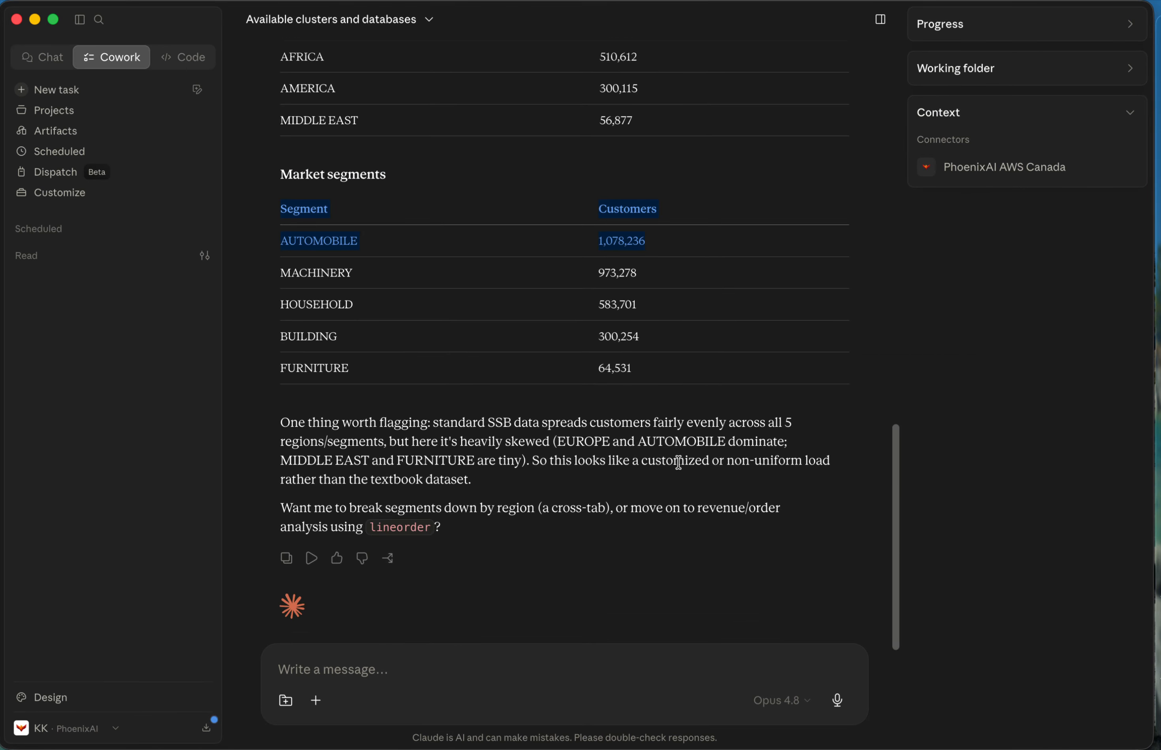
{"action": "scroll", "coordinate": [678, 463], "scroll_direction": "down", "scroll_amount": 5}
Look back through the Claude conversation and review the tables listed for the ssb database on kkclster1.
{"action": "key", "text": "ctrl+Left"}
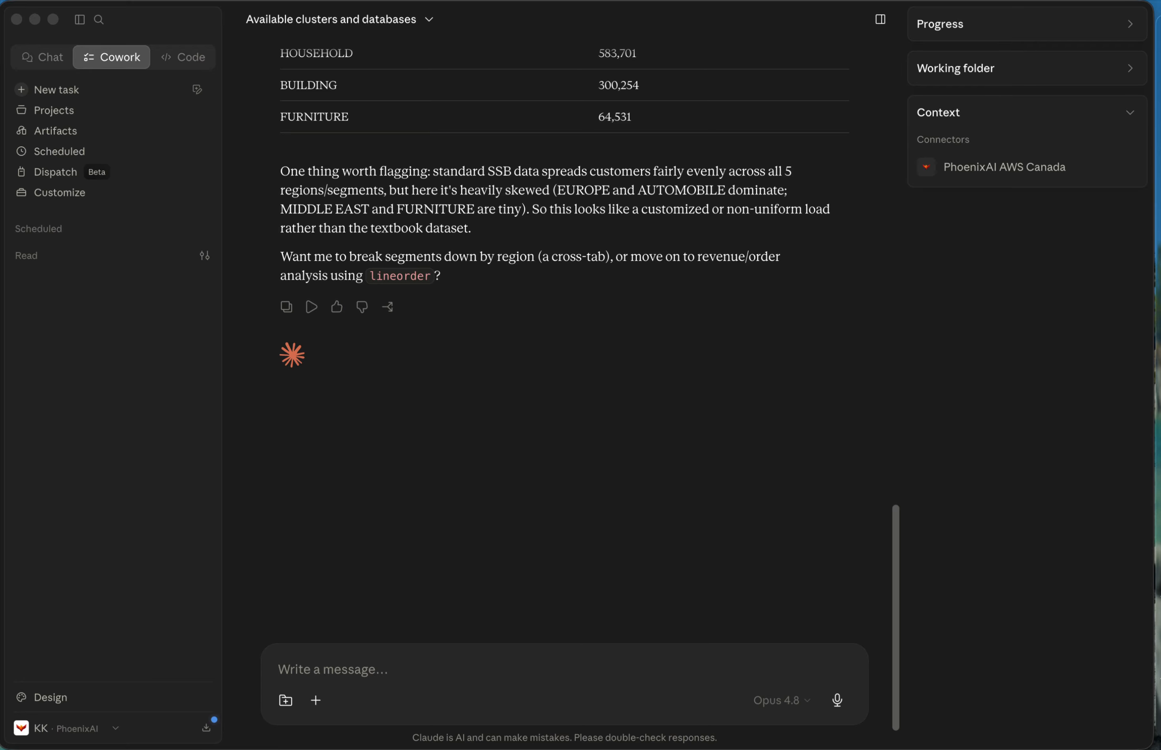
{"action": "scroll", "coordinate": [521, 466], "scroll_direction": "up", "scroll_amount": 5}
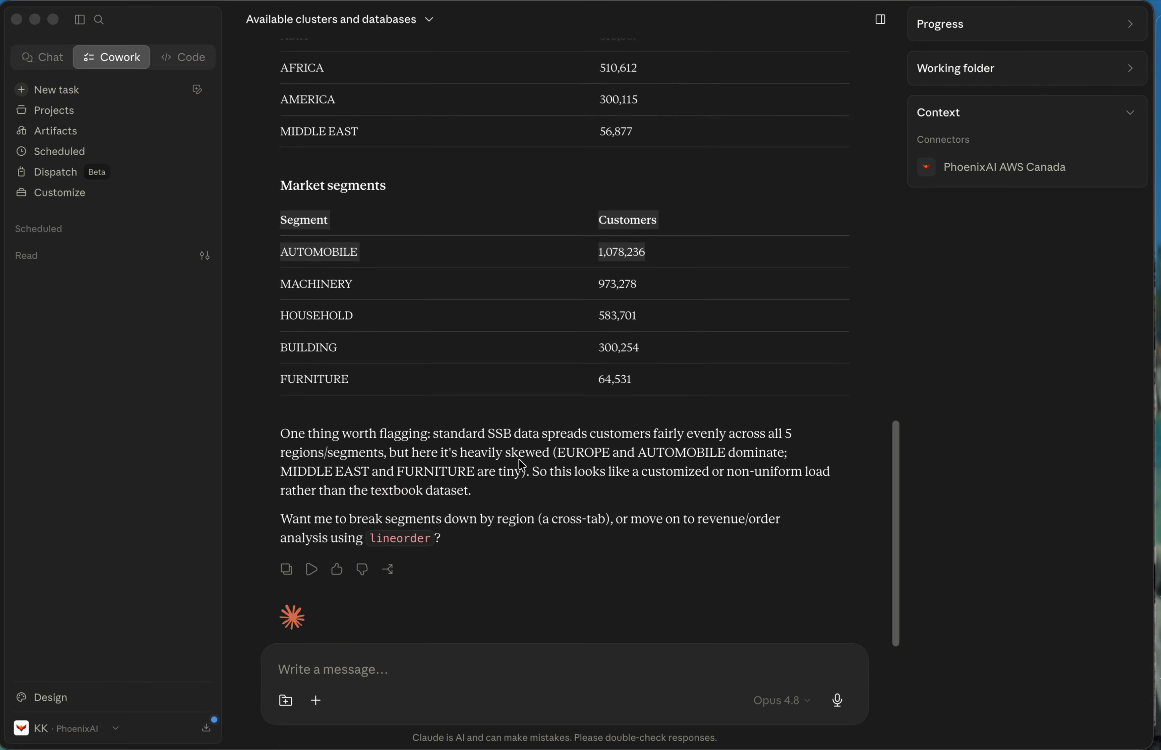
{"action": "scroll", "coordinate": [521, 466], "scroll_direction": "down", "scroll_amount": 5}
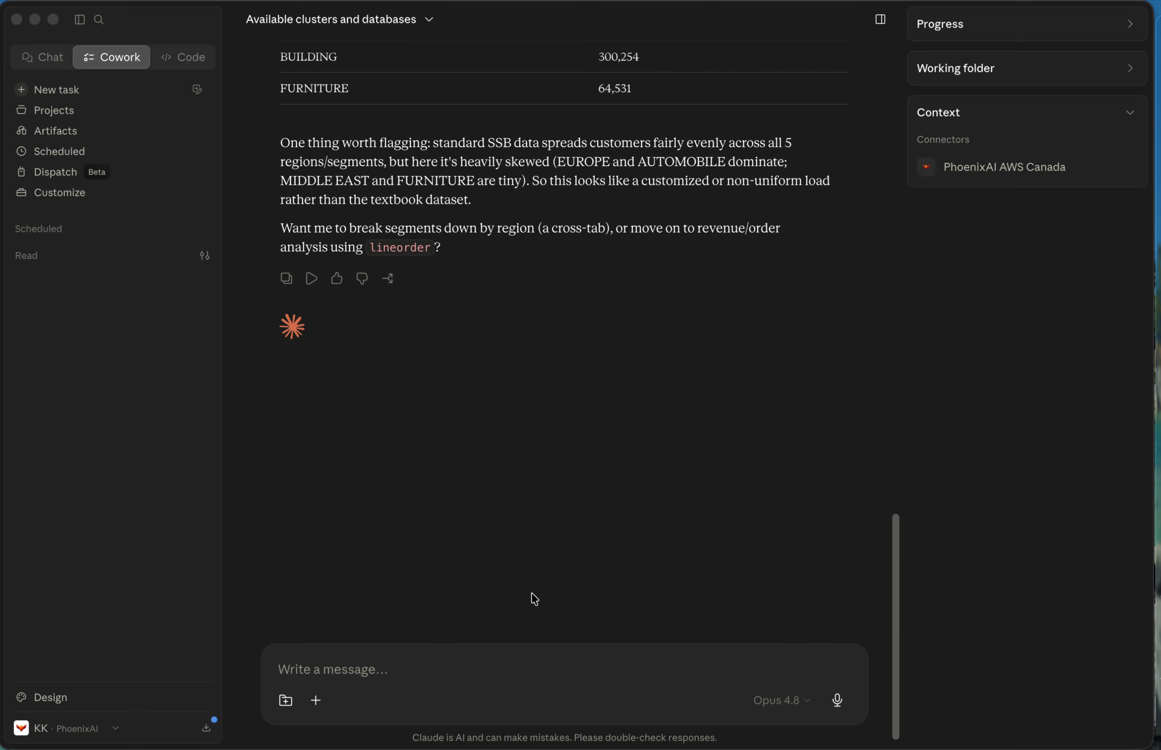
{"action": "scroll", "coordinate": [568, 452], "scroll_direction": "up", "scroll_amount": 12}
{"action": "scroll", "coordinate": [566, 451], "scroll_direction": "up", "scroll_amount": 8}
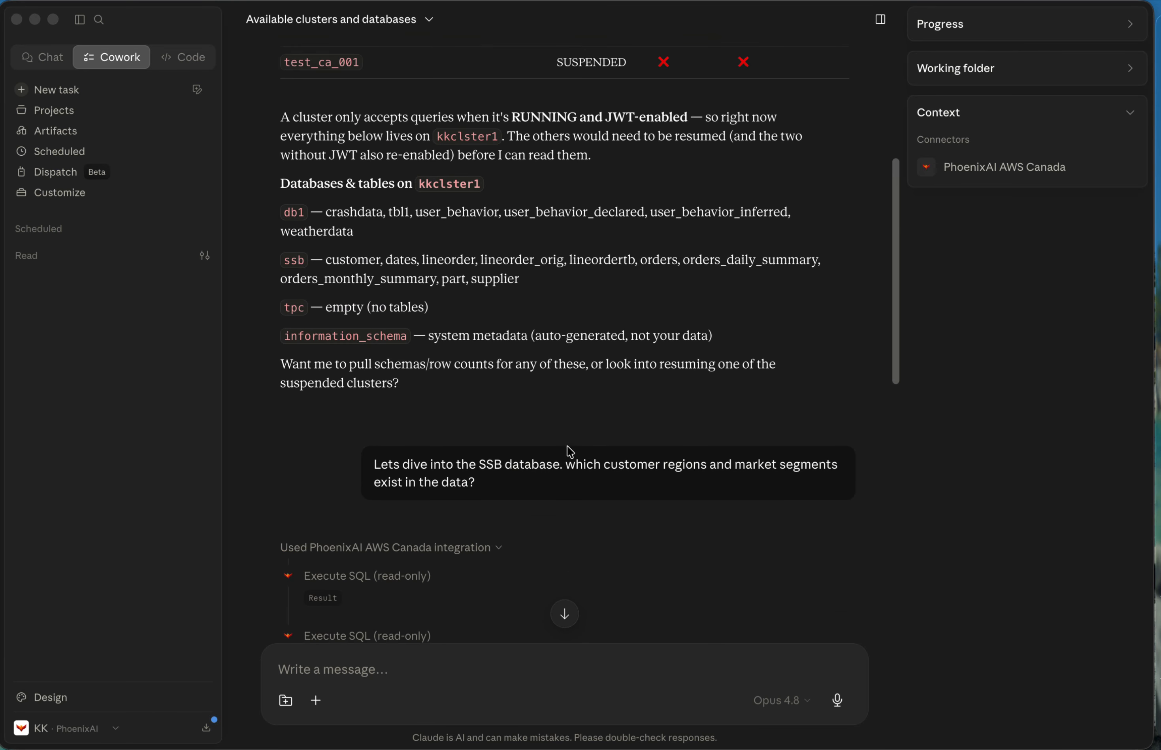
{"action": "scroll", "coordinate": [467, 190], "scroll_direction": "up", "scroll_amount": 1}
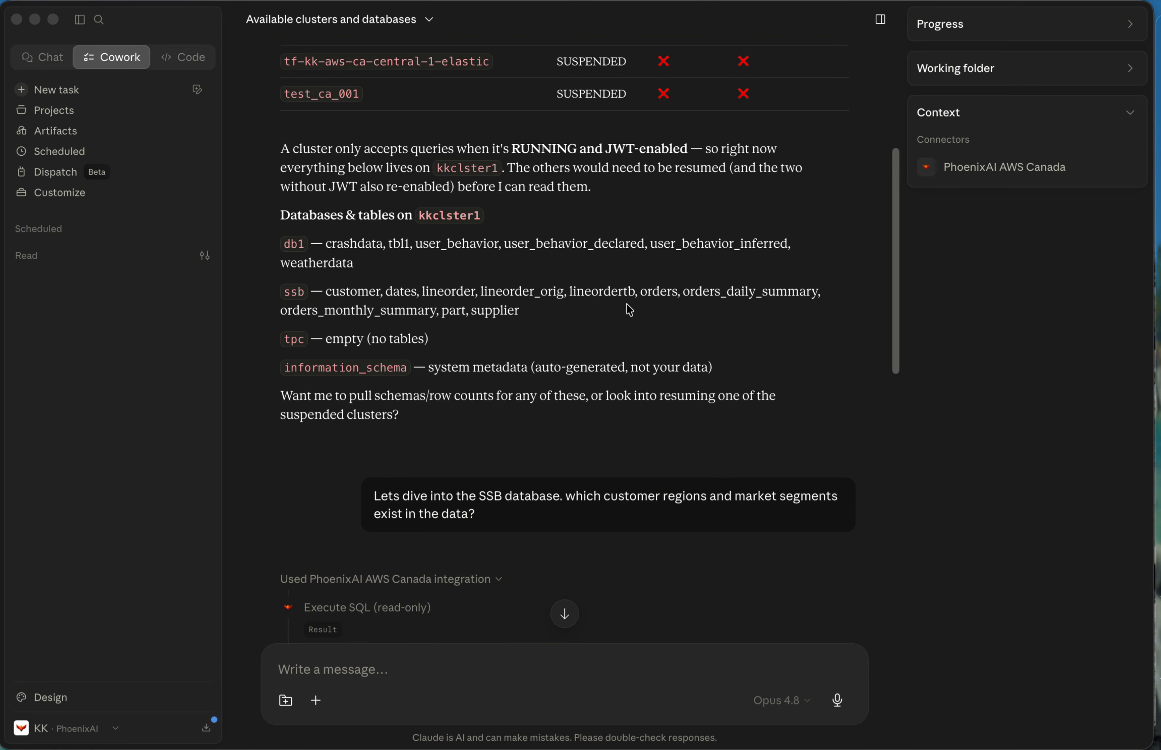
{"action": "left_click", "coordinate": [517, 291]}
{"action": "left_click_drag", "start_coordinate": [457, 288], "coordinate": [503, 309]}
{"action": "left_click", "coordinate": [605, 332]}
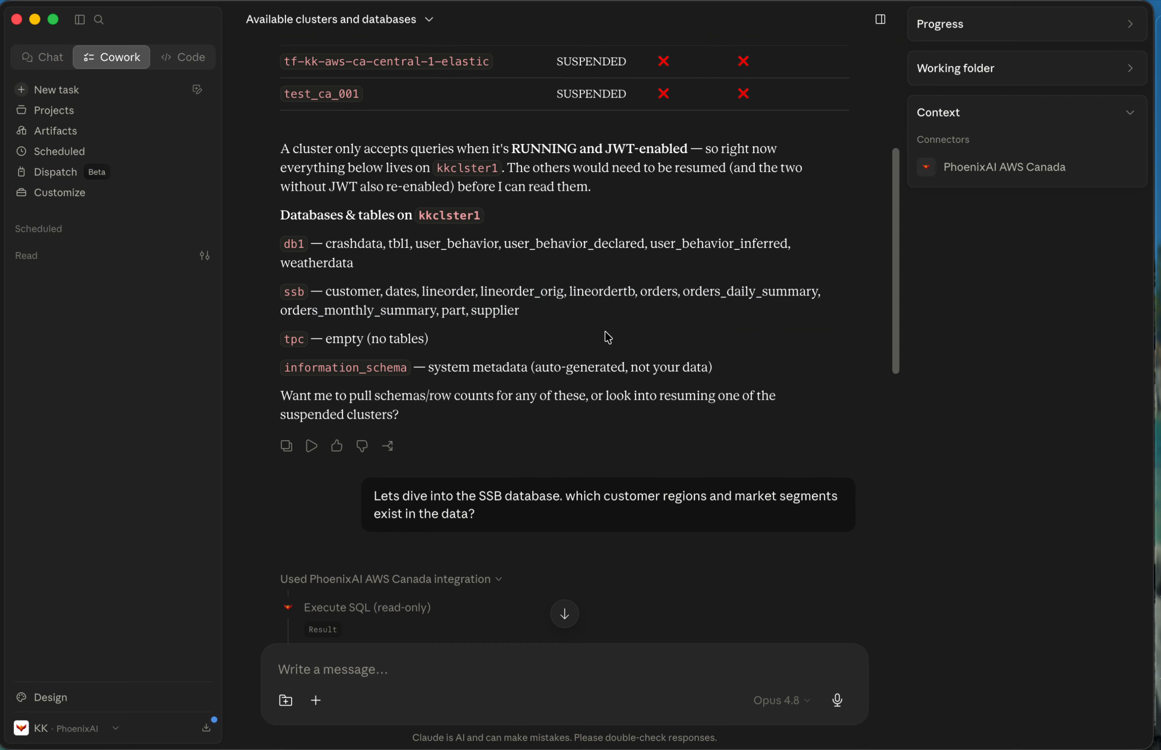
Ask Claude "which customer region generates the most revenue?".
{"action": "scroll", "coordinate": [606, 332], "scroll_direction": "down", "scroll_amount": 20}
{"action": "type", "text": "which customer region generates the most revenue?"}
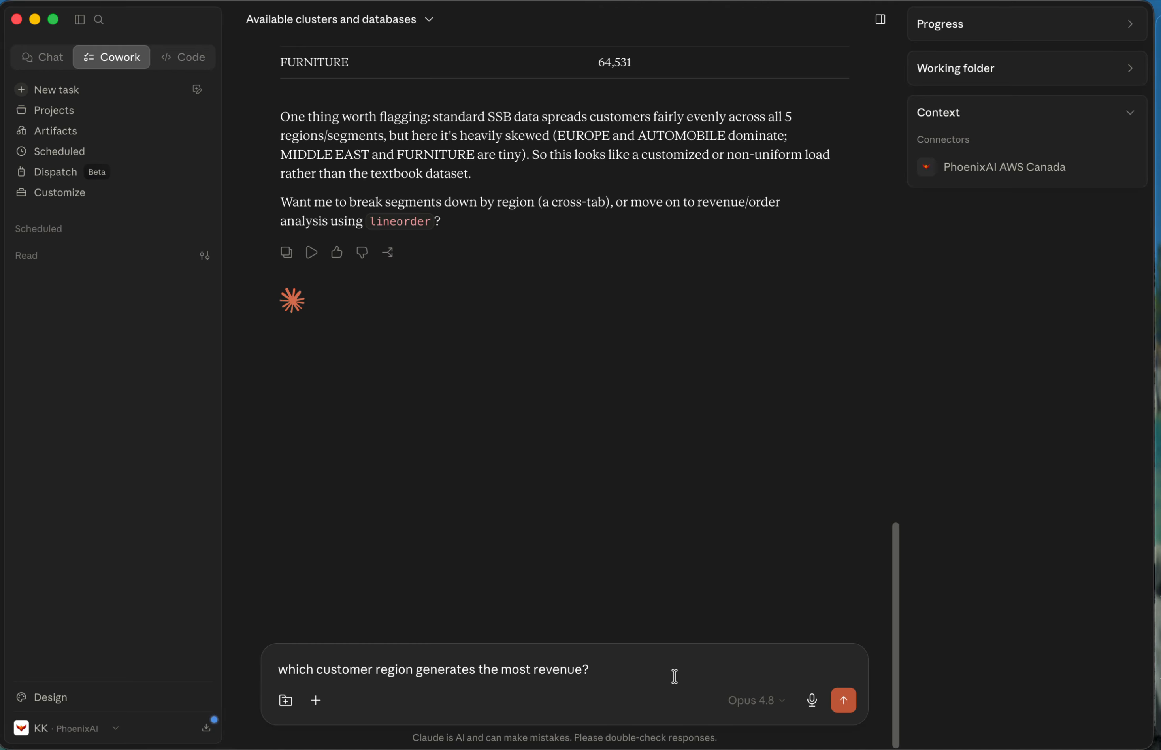
{"action": "left_click", "coordinate": [843, 700]}
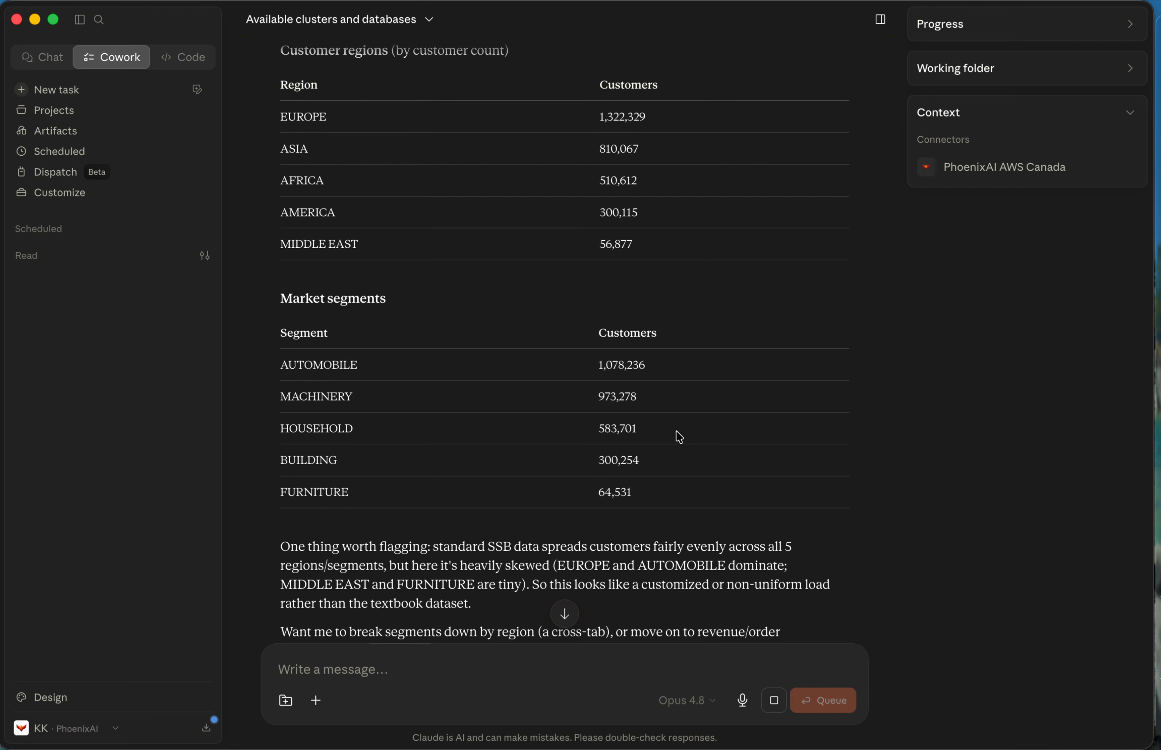
{"action": "scroll", "coordinate": [676, 435], "scroll_direction": "up", "scroll_amount": 2}
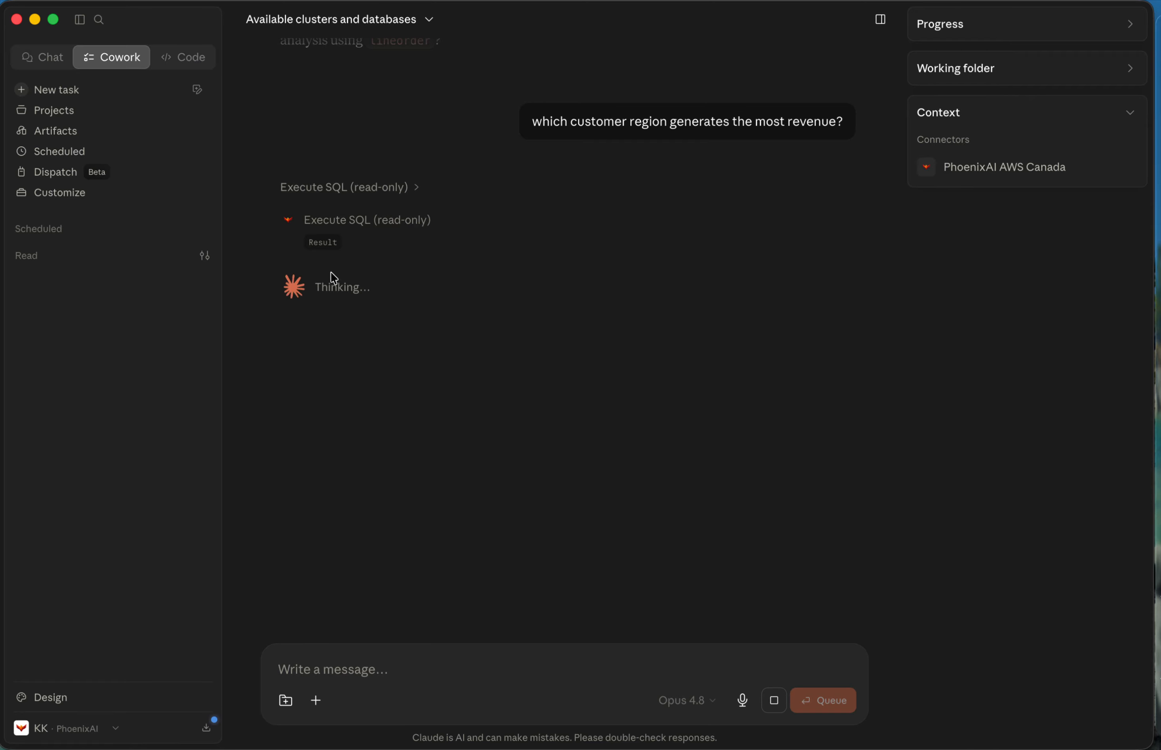
Switch to the PhoenixAI SQL editor and run only the top regions for revenue query joining ssb.lineorder and ssb.customer.
{"action": "key", "text": "ctrl+Left"}
{"action": "scroll", "coordinate": [567, 454], "scroll_direction": "down", "scroll_amount": 2}
{"action": "left_click_drag", "start_coordinate": [376, 425], "coordinate": [589, 358]}
{"action": "left_click_drag", "start_coordinate": [355, 421], "coordinate": [279, 359]}
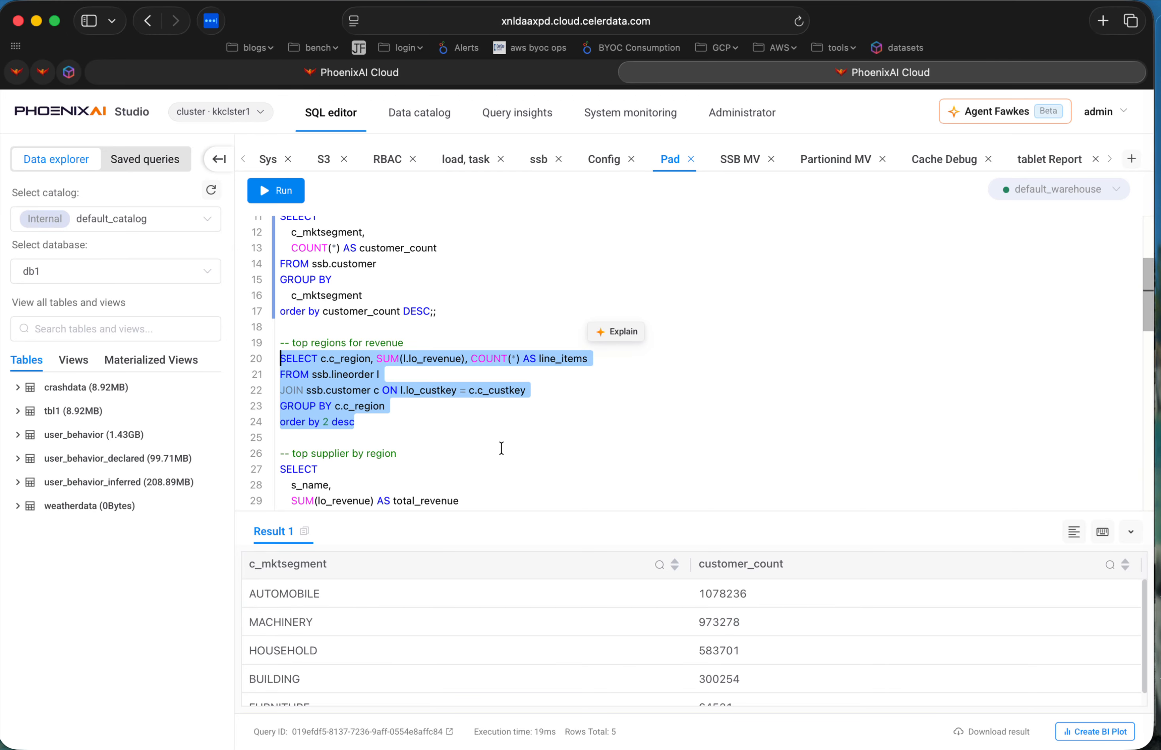
{"action": "left_click", "coordinate": [269, 190]}
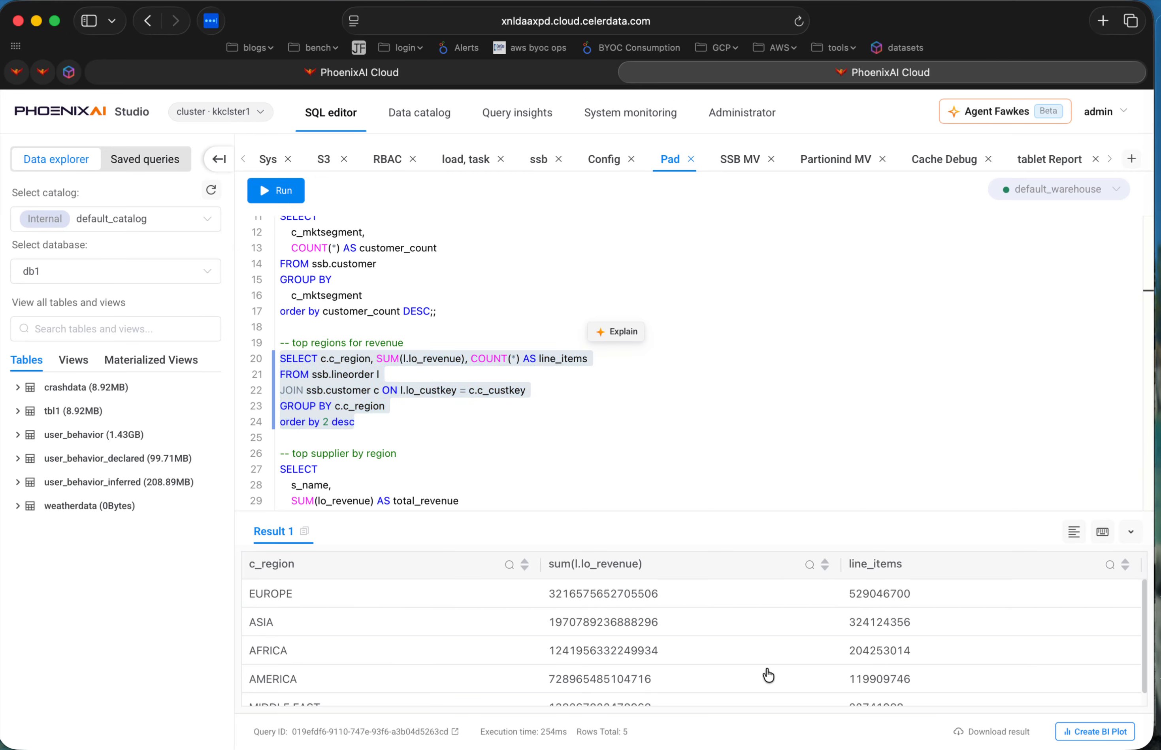
Inspect the EUROPE and ASIA revenue sums in the query result and compare them with Claude's revenue table.
{"action": "left_click_drag", "start_coordinate": [547, 596], "coordinate": [666, 604]}
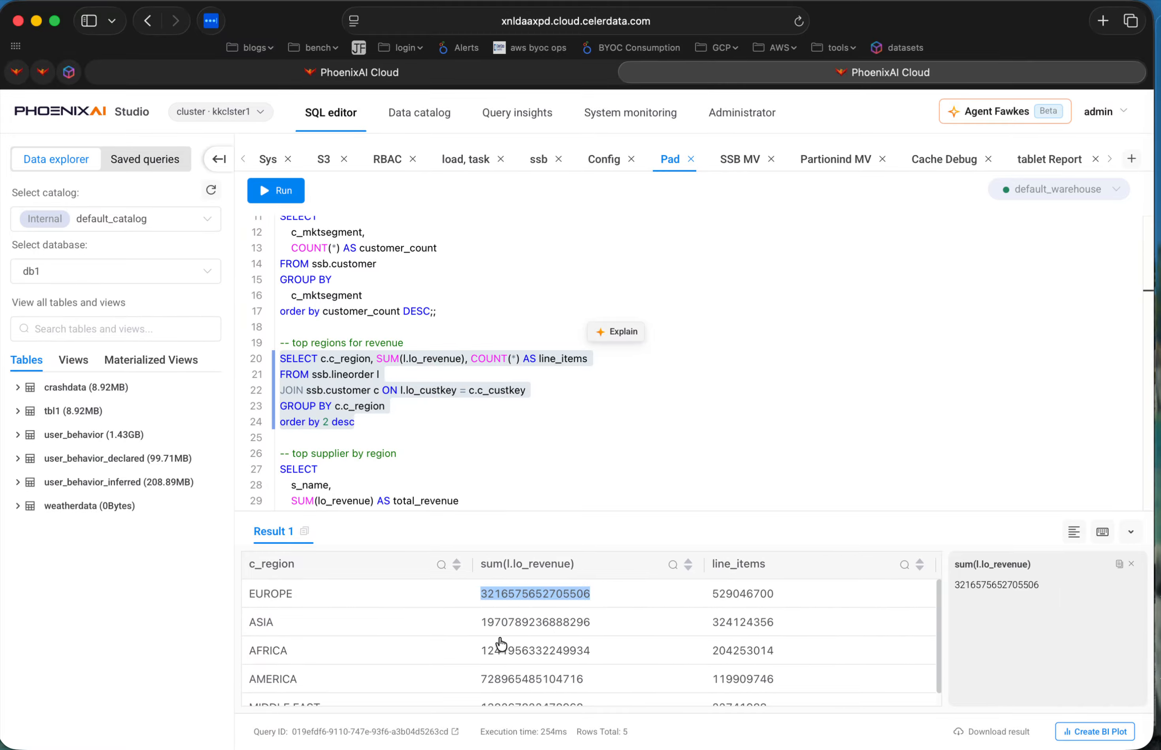
{"action": "left_click_drag", "start_coordinate": [483, 631], "coordinate": [571, 635]}
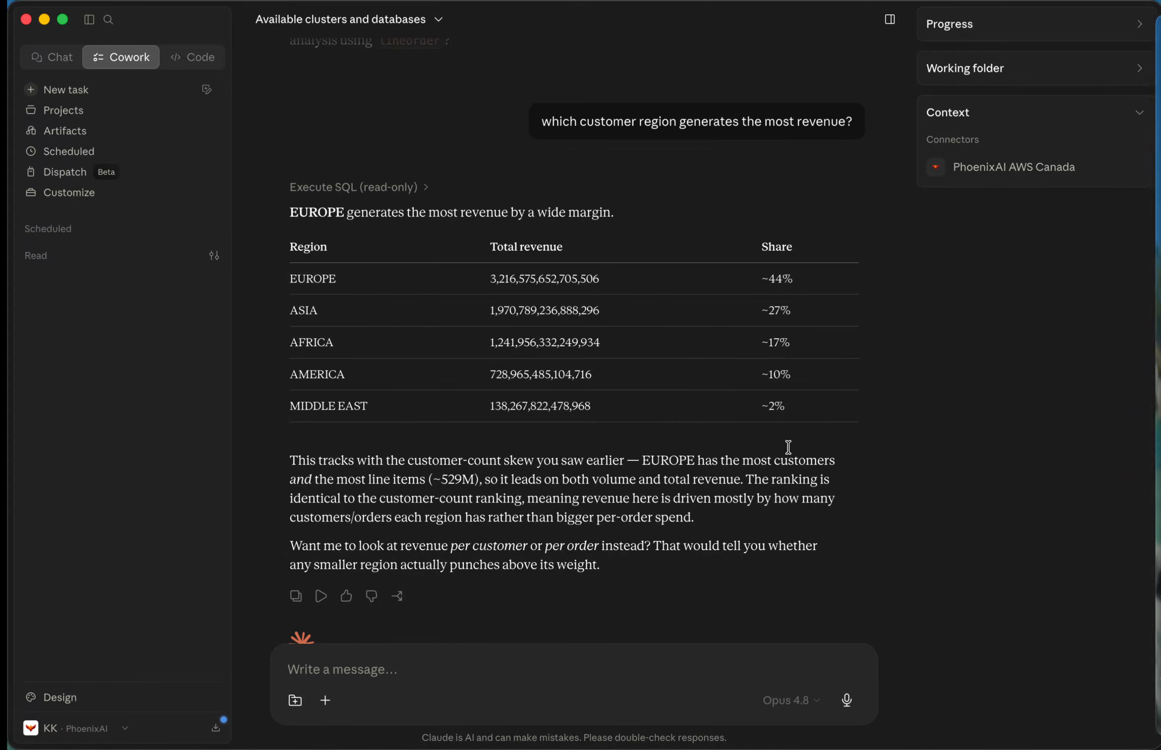
{"action": "scroll", "coordinate": [813, 433], "scroll_direction": "down", "scroll_amount": 1}
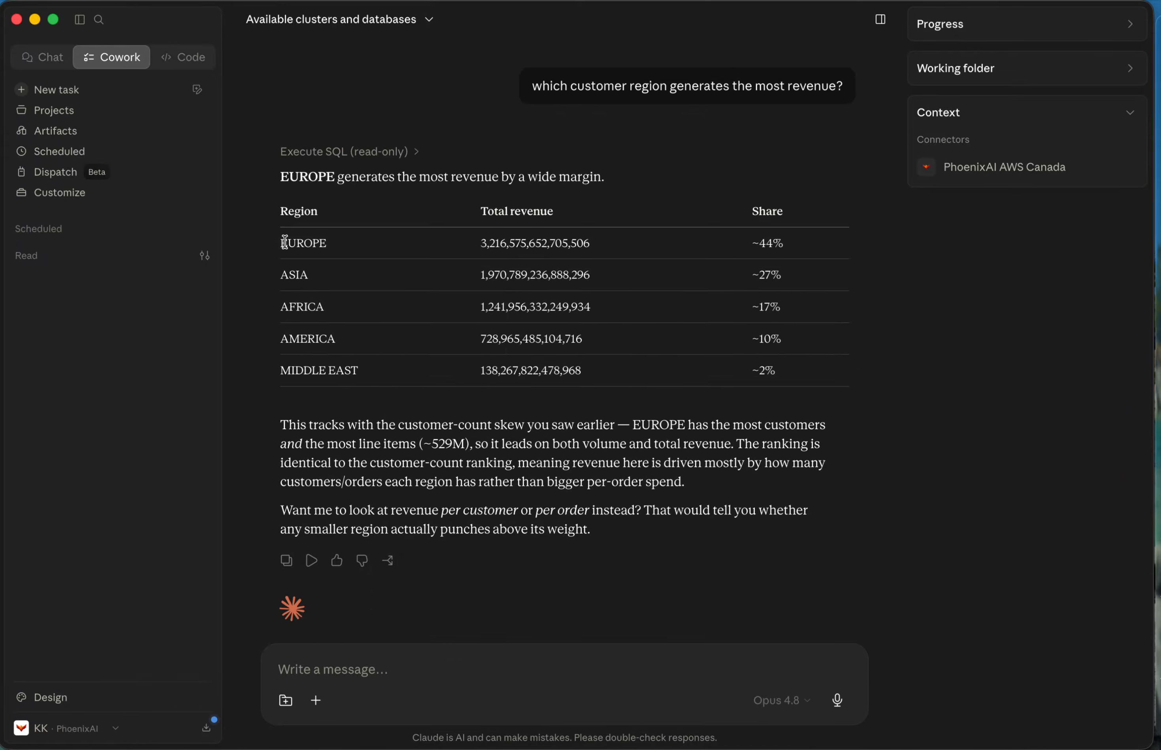
{"action": "key", "text": "ctrl+Left"}
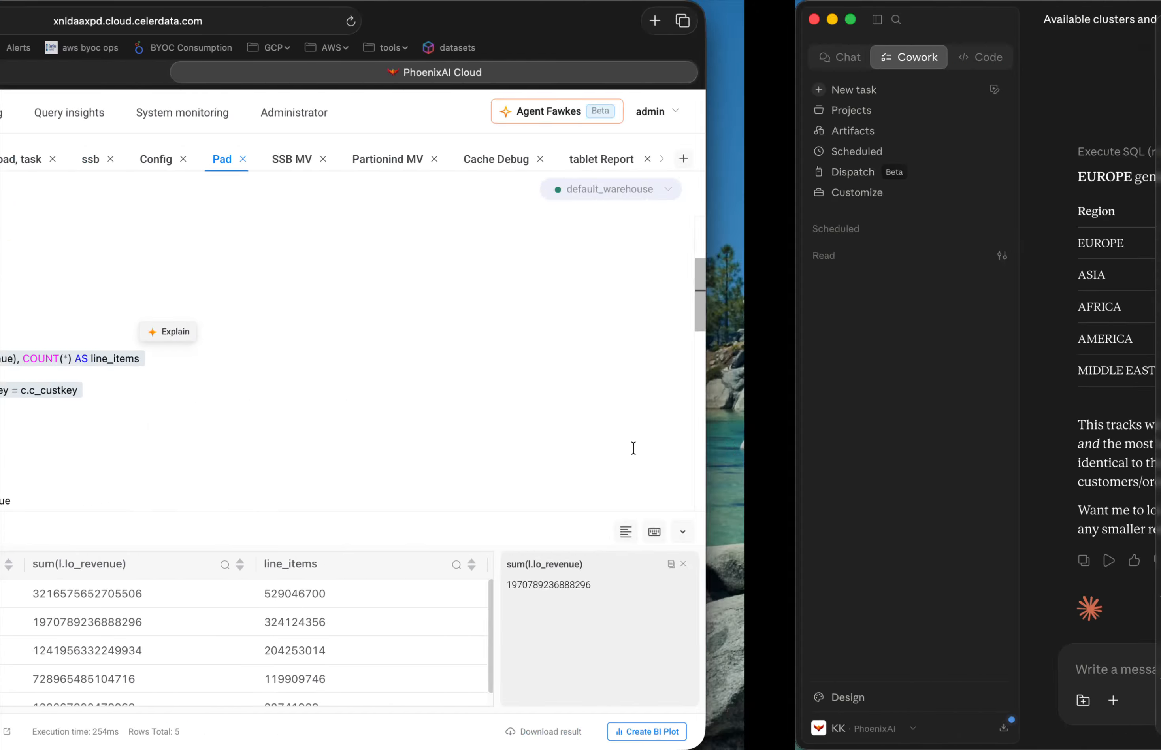
{"action": "scroll", "coordinate": [587, 653], "scroll_direction": "down", "scroll_amount": 1}
{"action": "scroll", "coordinate": [588, 653], "scroll_direction": "up", "scroll_amount": 1}
{"action": "key", "text": "ctrl+Right"}
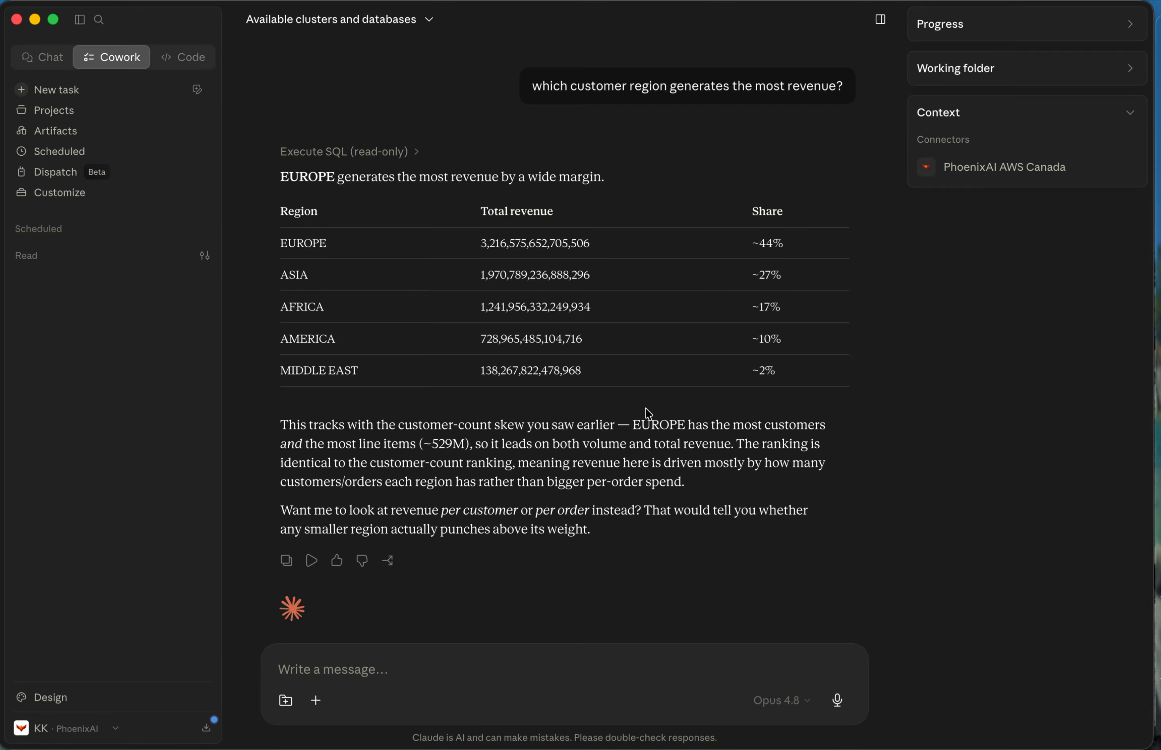
Check EUROPE's total revenue in Claude's answer against the SQL editor result.
{"action": "left_click_drag", "start_coordinate": [281, 247], "coordinate": [663, 248]}
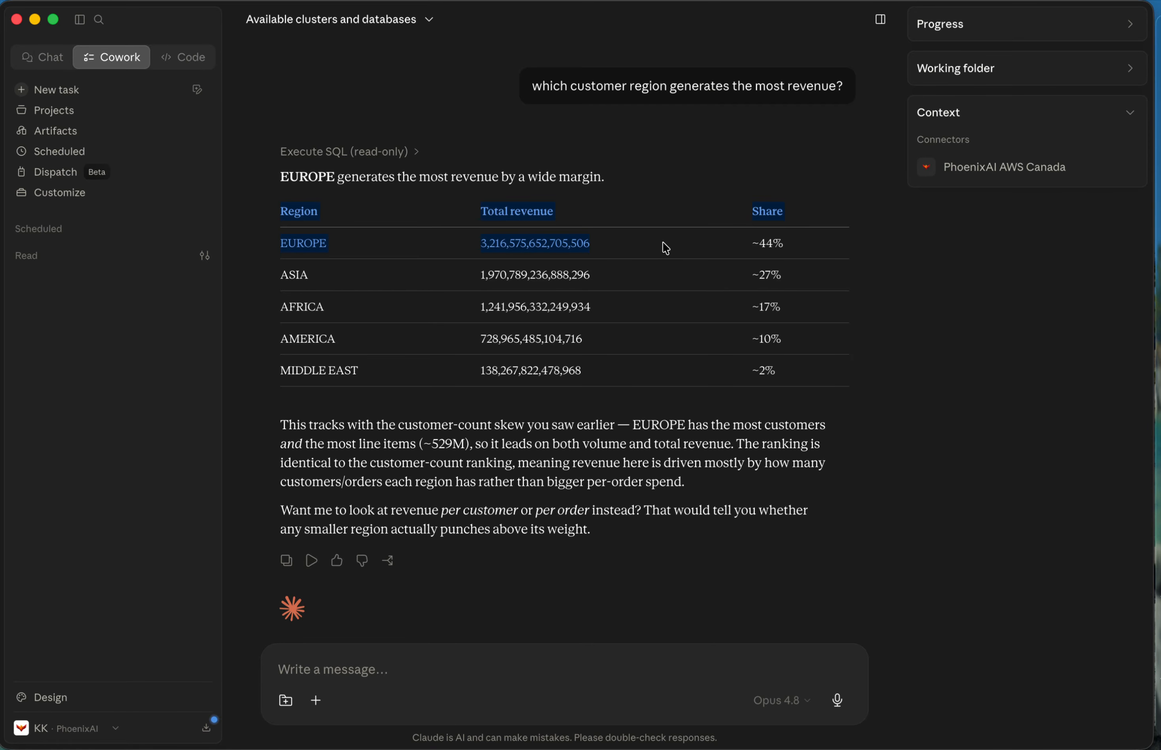
{"action": "left_click", "coordinate": [665, 248]}
{"action": "left_click_drag", "start_coordinate": [480, 243], "coordinate": [596, 244]}
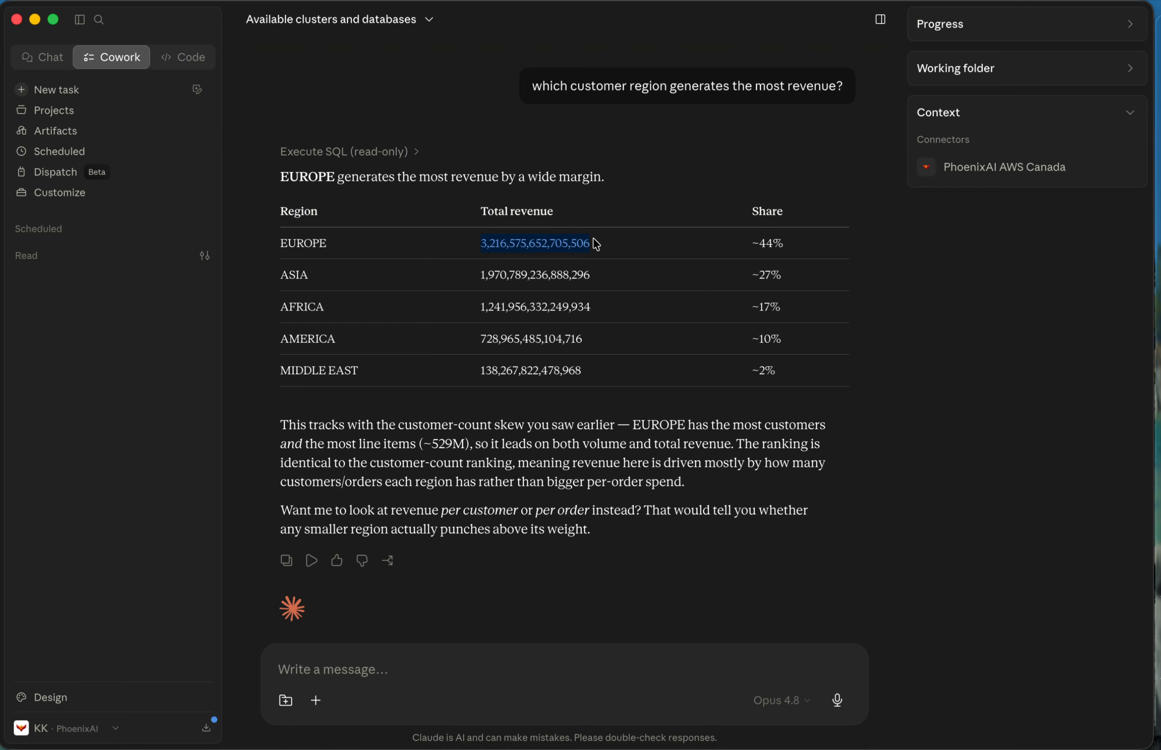
{"action": "left_click", "coordinate": [497, 257]}
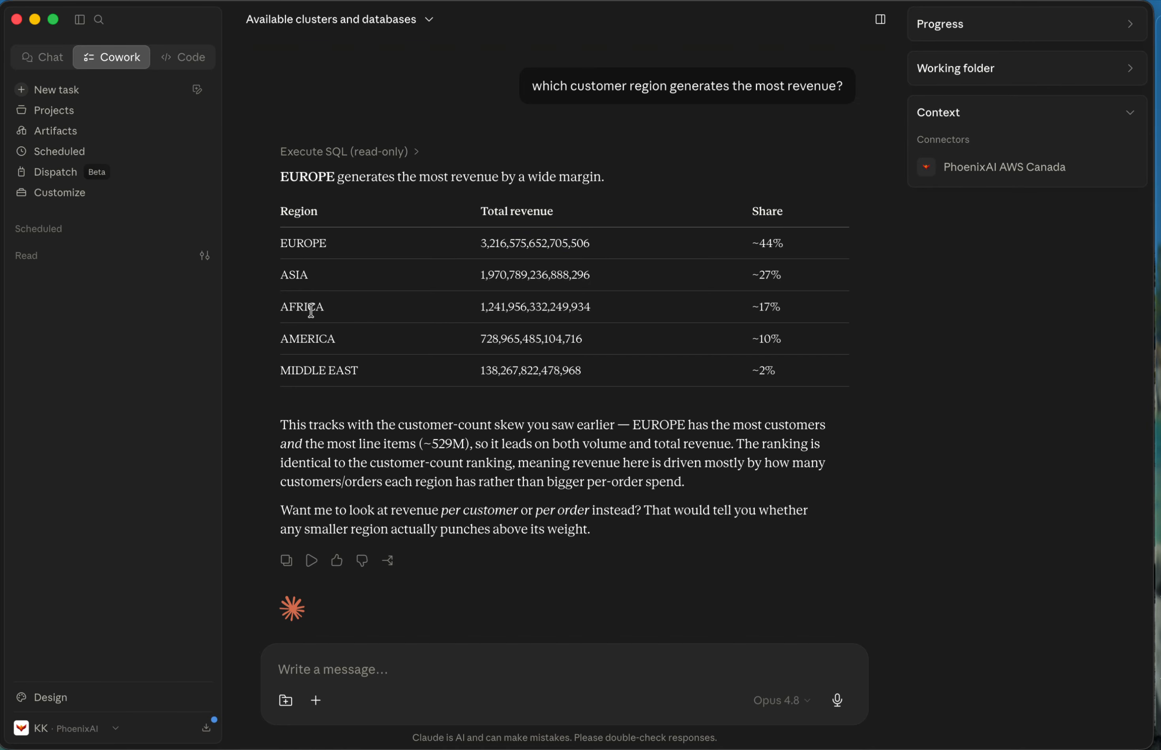
{"action": "key", "text": "super+Tab"}
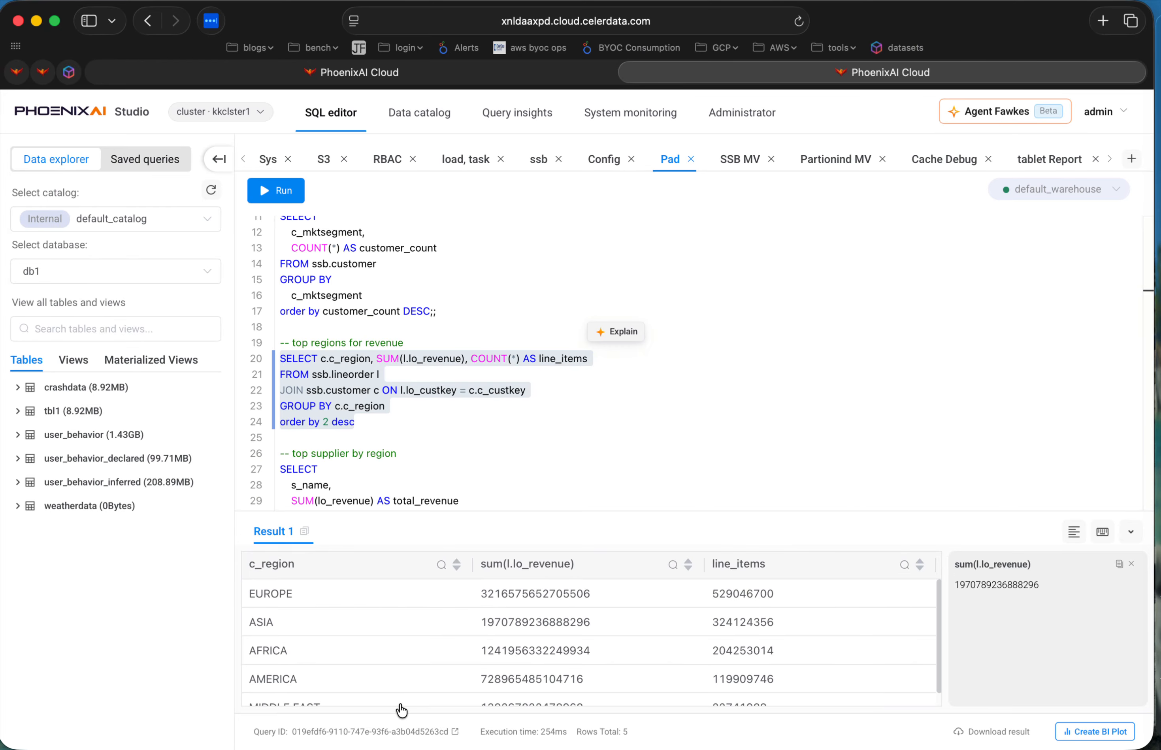
{"action": "key", "text": "super+Tab"}
Review the revenue share percentages of all regions in Claude's table.
{"action": "left_click_drag", "start_coordinate": [289, 243], "coordinate": [520, 302]}
{"action": "left_click", "coordinate": [536, 321]}
{"action": "left_click_drag", "start_coordinate": [751, 246], "coordinate": [793, 403]}
{"action": "left_click", "coordinate": [736, 289]}
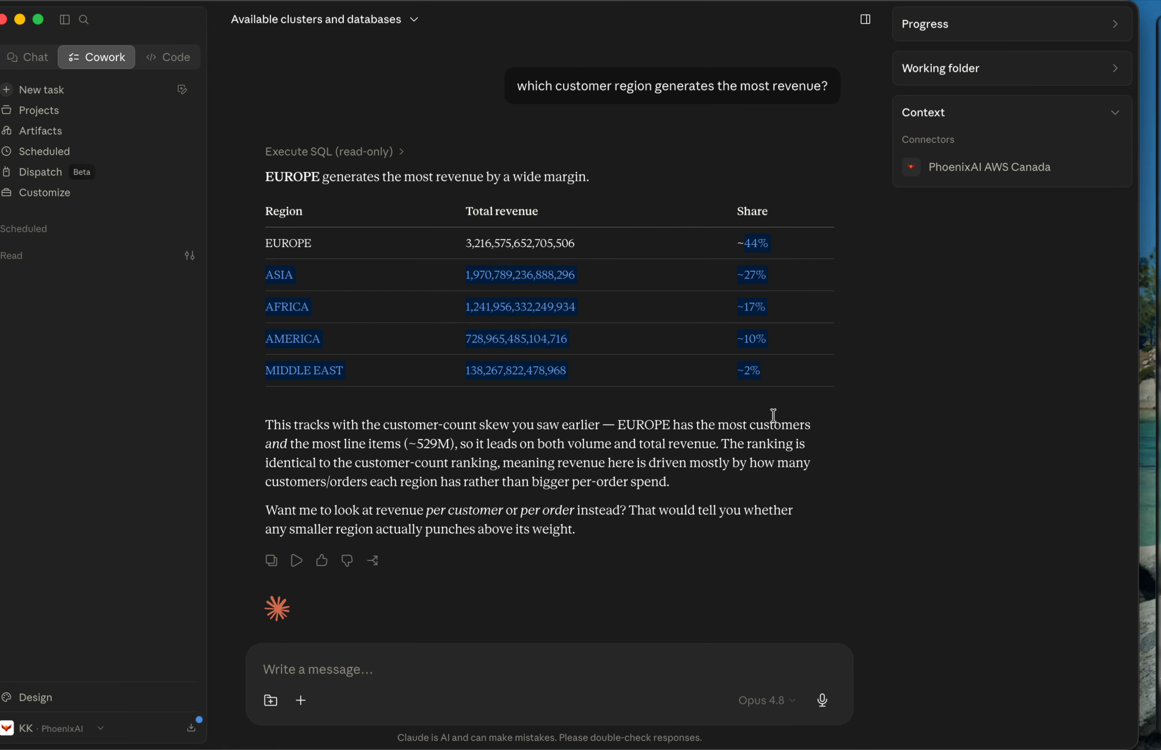
Re-examine the top regions for revenue query in the SQL editor, then return to Claude's revenue answer.
{"action": "key", "text": "ctrl+Left"}
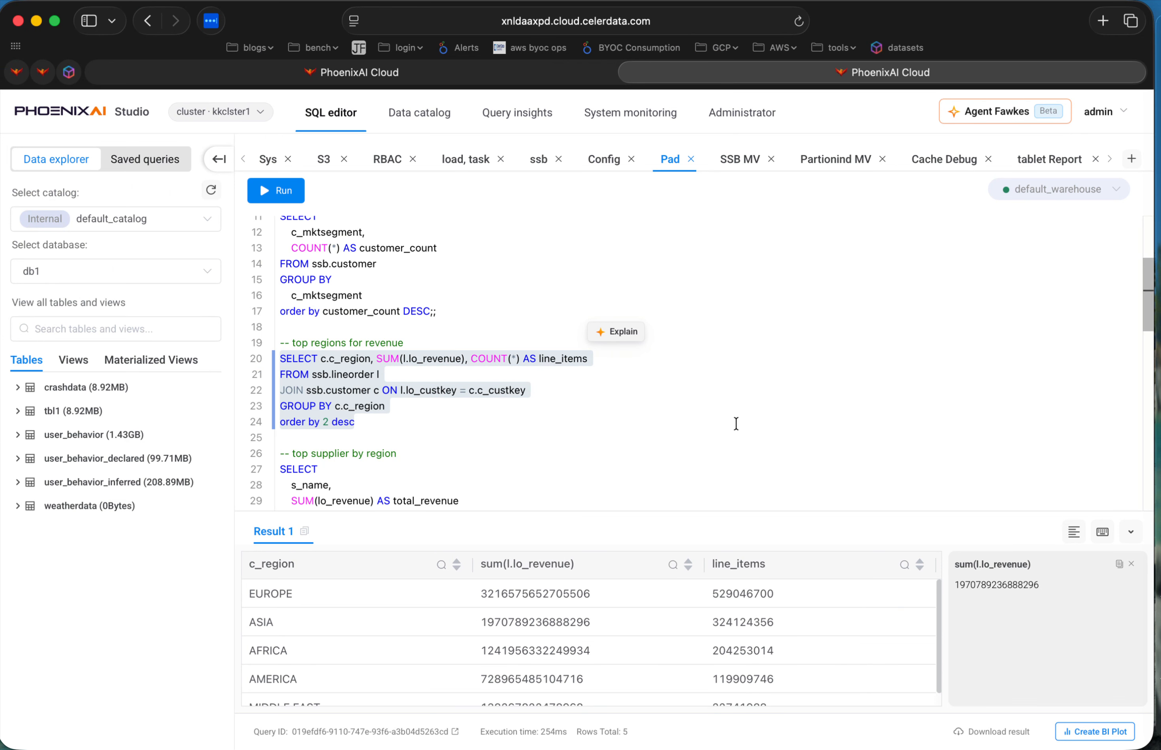
{"action": "left_click_drag", "start_coordinate": [429, 425], "coordinate": [256, 365]}
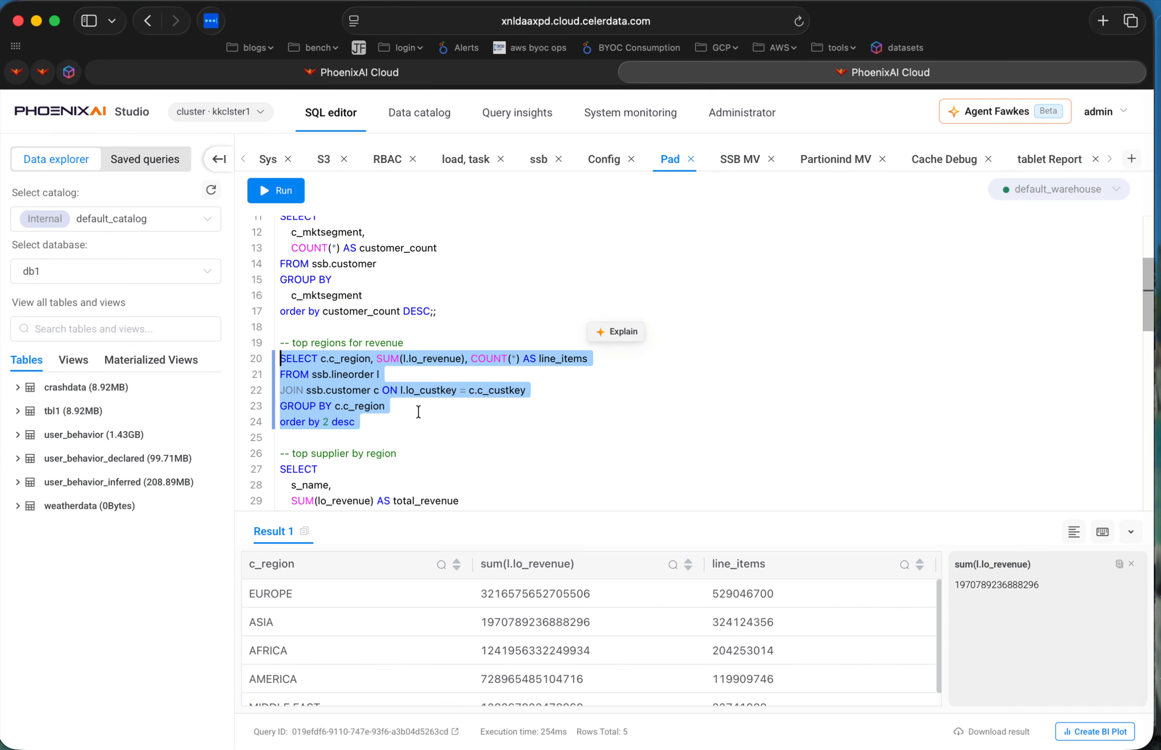
{"action": "left_click", "coordinate": [418, 412]}
{"action": "key", "text": "ctrl+Right"}
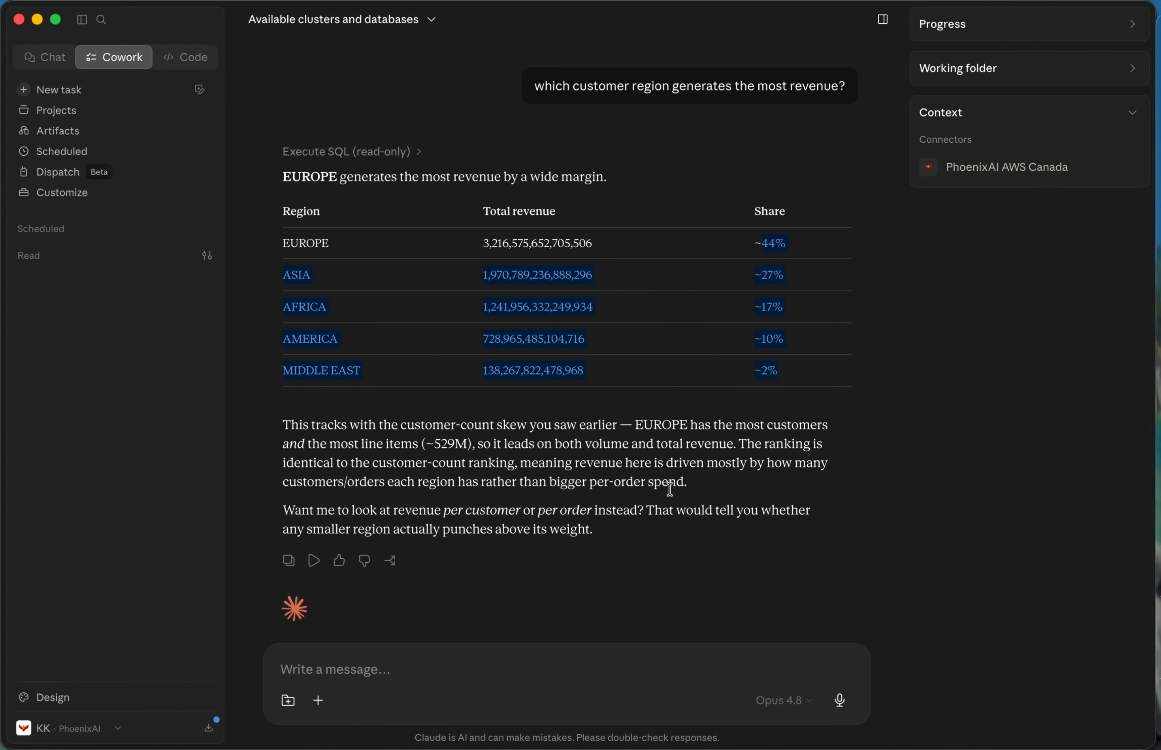
{"action": "left_click", "coordinate": [791, 544]}
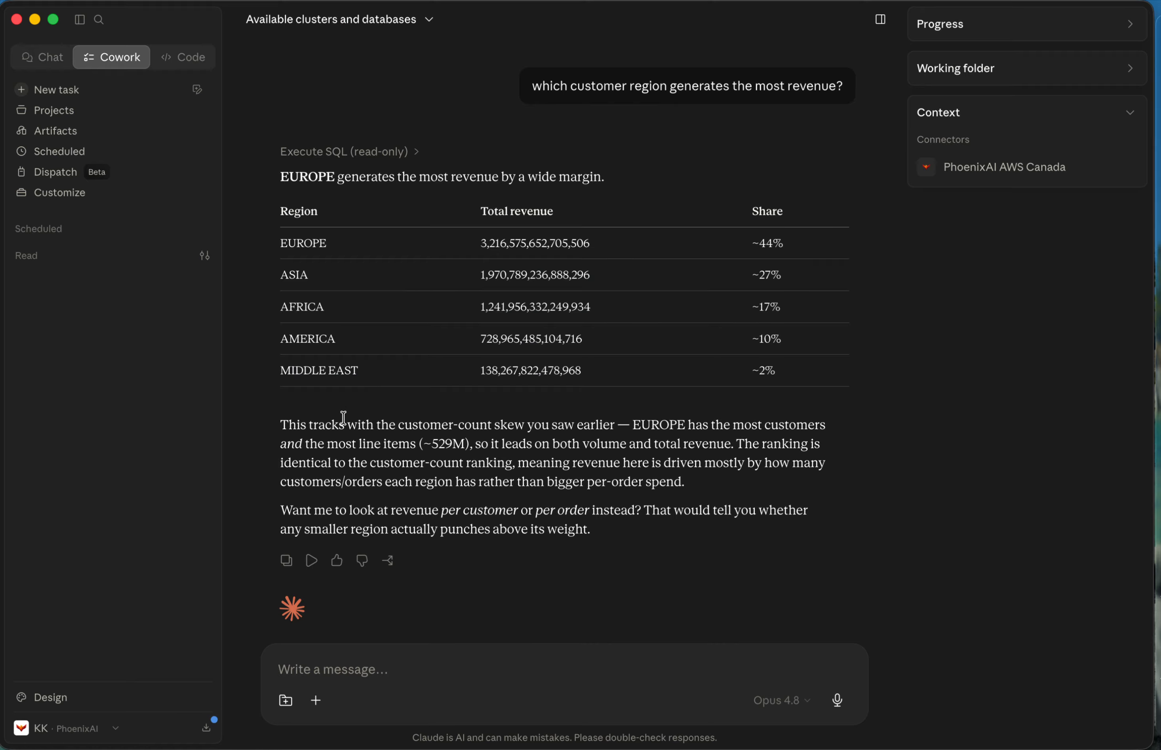
Review Claude's conclusion and explanation of the revenue ranking, the regional shares and the earlier customer count tables.
{"action": "left_click_drag", "start_coordinate": [282, 422], "coordinate": [733, 531]}
{"action": "left_click_drag", "start_coordinate": [281, 444], "coordinate": [637, 481]}
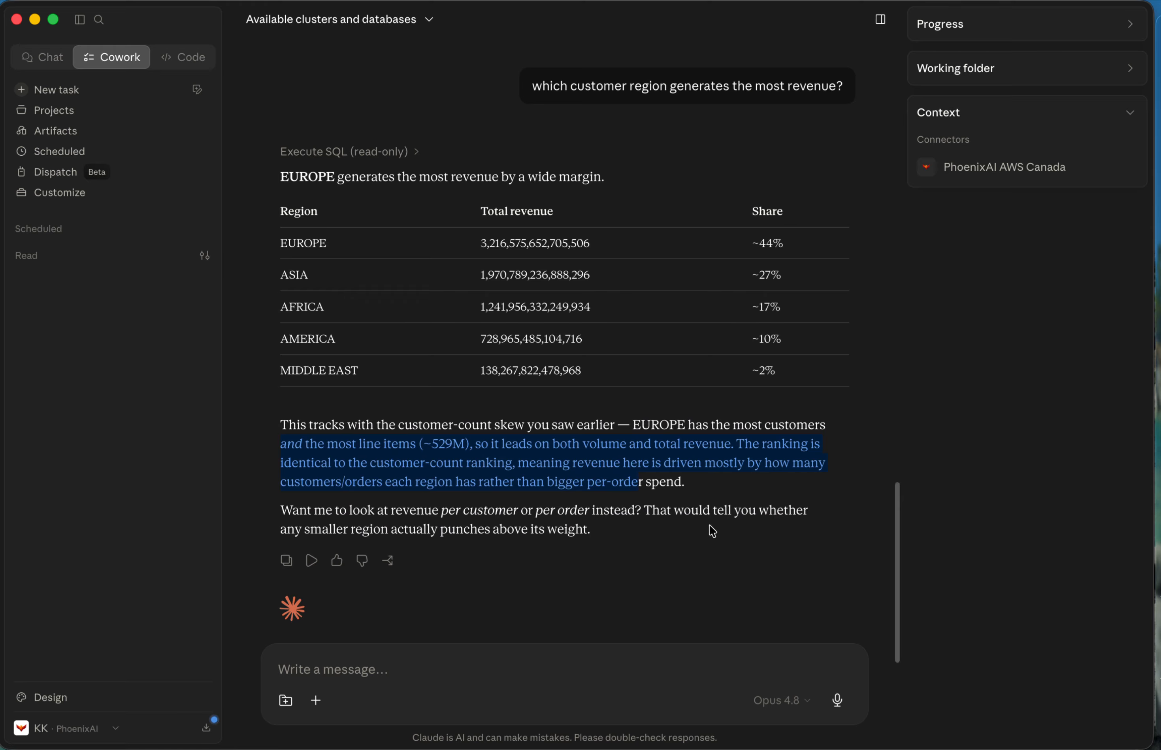
{"action": "left_click_drag", "start_coordinate": [326, 178], "coordinate": [589, 183]}
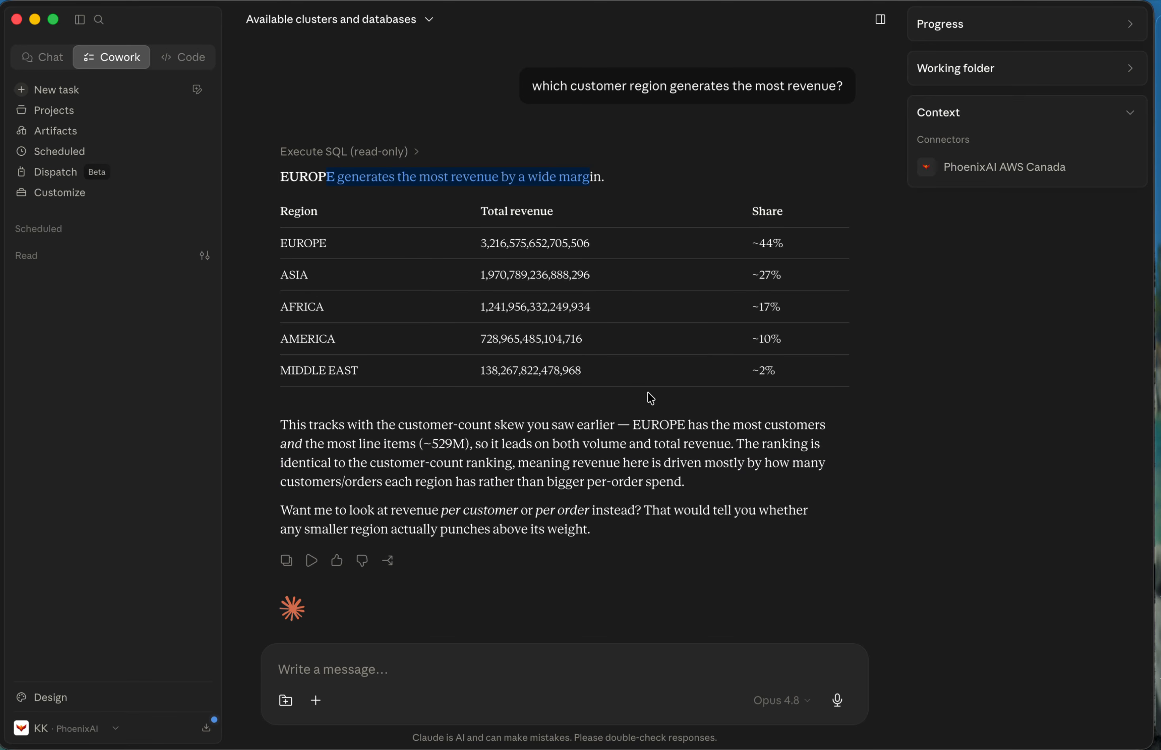
{"action": "left_click_drag", "start_coordinate": [774, 238], "coordinate": [774, 400]}
{"action": "left_click", "coordinate": [780, 402]}
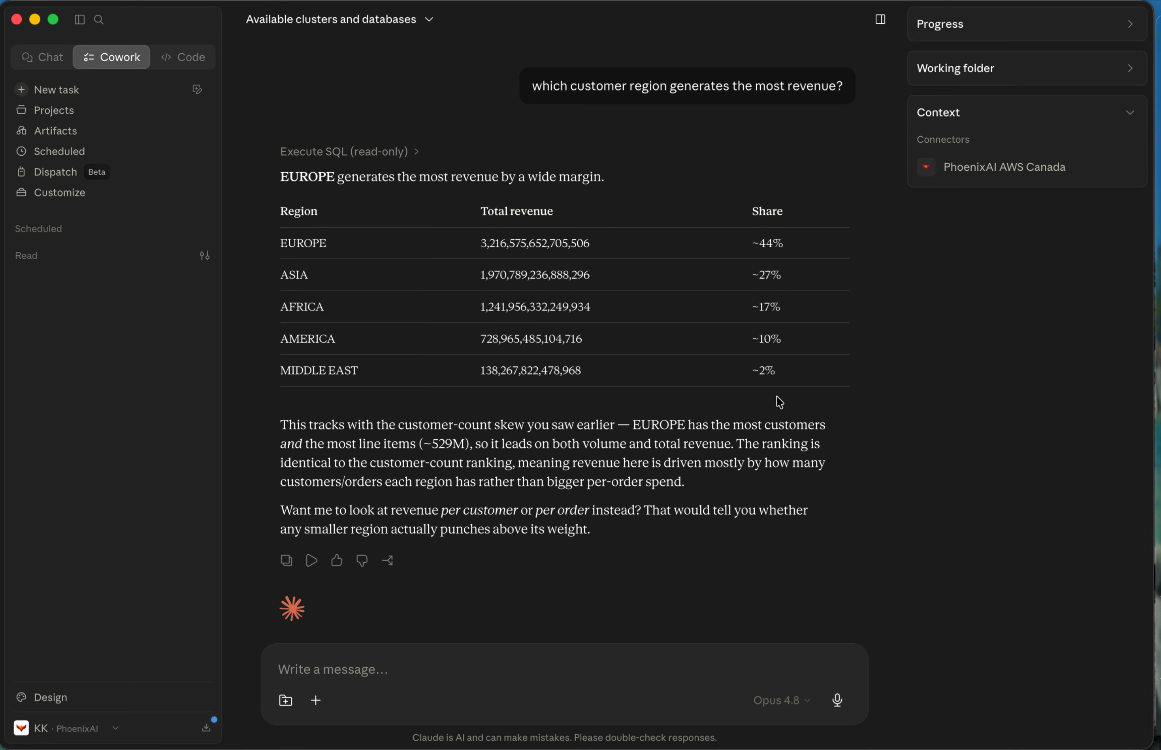
{"action": "scroll", "coordinate": [780, 402], "scroll_direction": "up", "scroll_amount": 15}
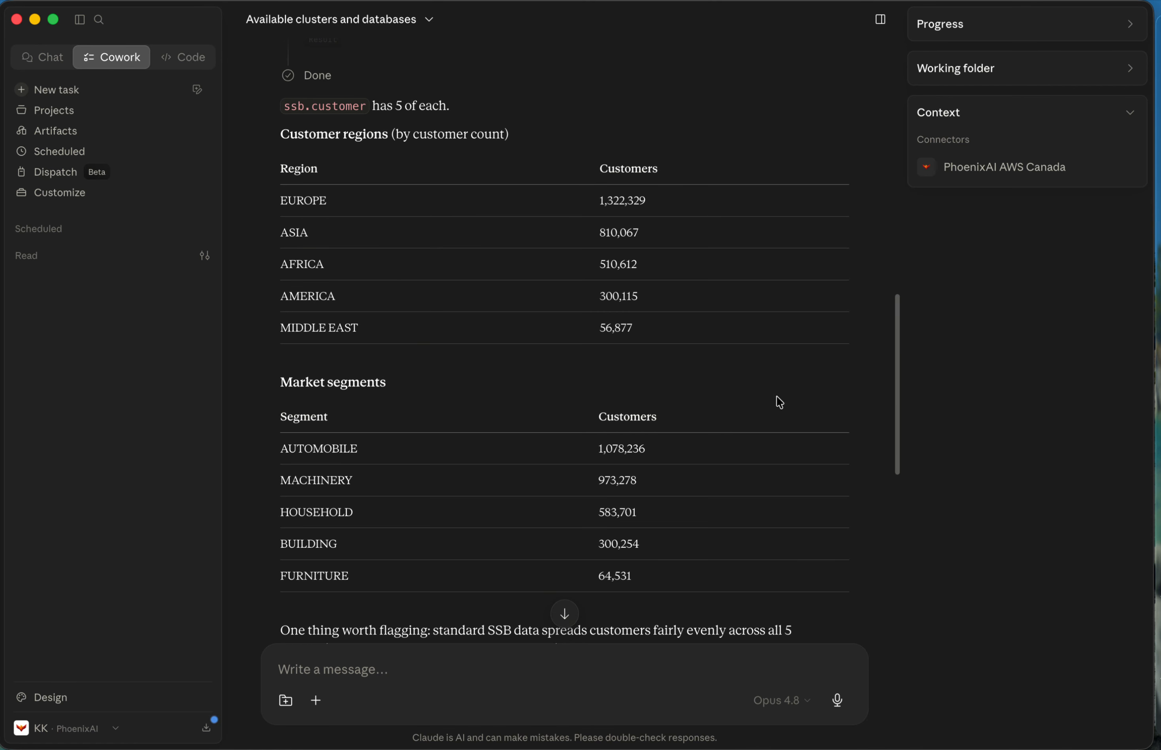
Ask Claude "who are my top 10 suppliers by revenue".
{"action": "scroll", "coordinate": [776, 396], "scroll_direction": "down", "scroll_amount": 3}
{"action": "scroll", "coordinate": [776, 396], "scroll_direction": "down", "scroll_amount": 10}
{"action": "scroll", "coordinate": [776, 396], "scroll_direction": "up", "scroll_amount": 9}
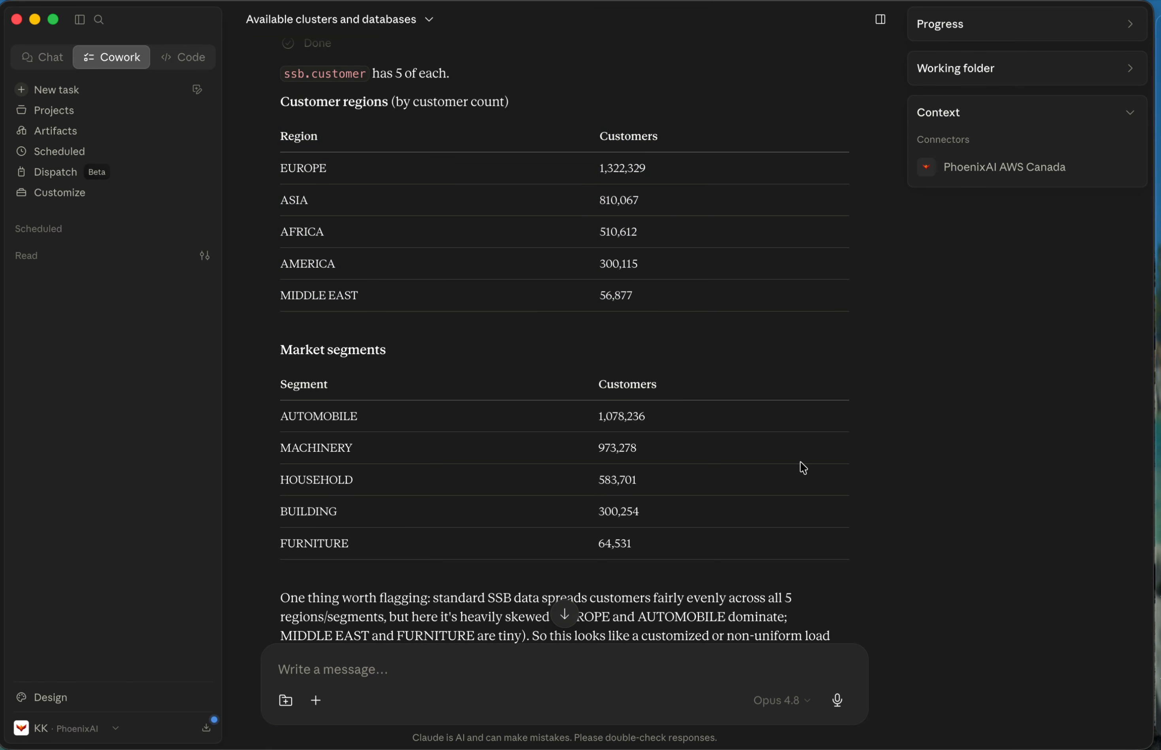
{"action": "scroll", "coordinate": [800, 462], "scroll_direction": "down", "scroll_amount": 10}
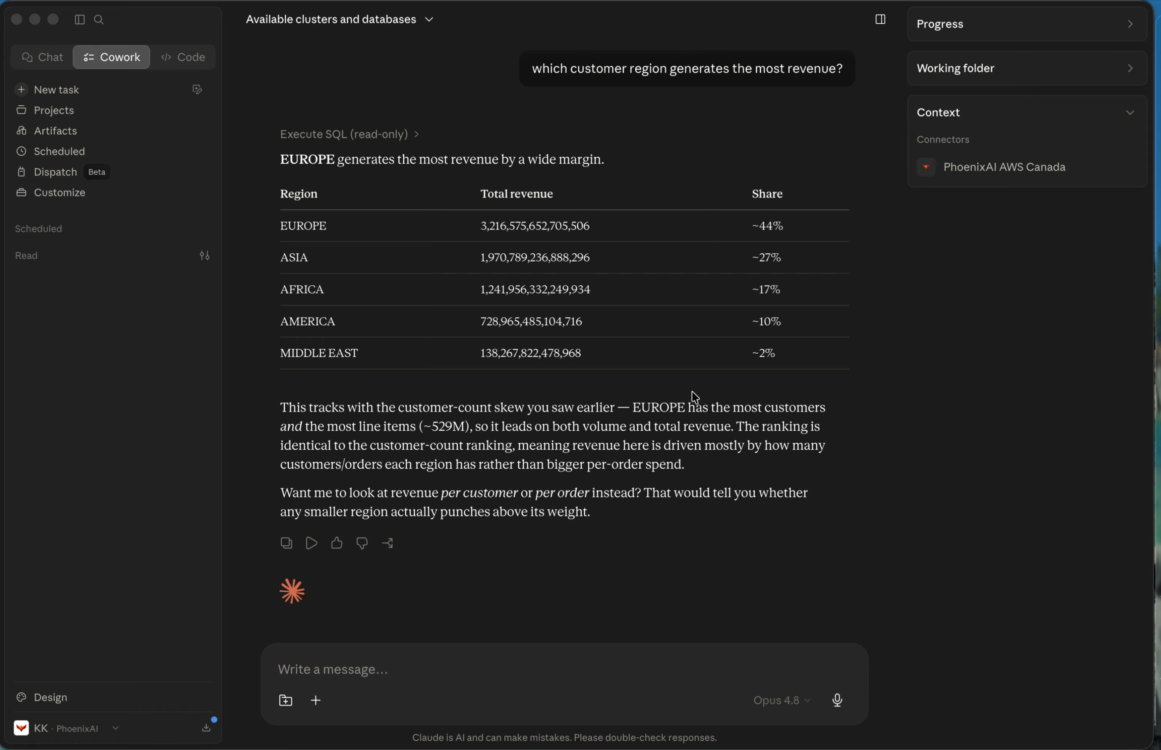
{"action": "left_click", "coordinate": [551, 670]}
{"action": "type", "text": "who are my top 10 suppliers by revenue"}
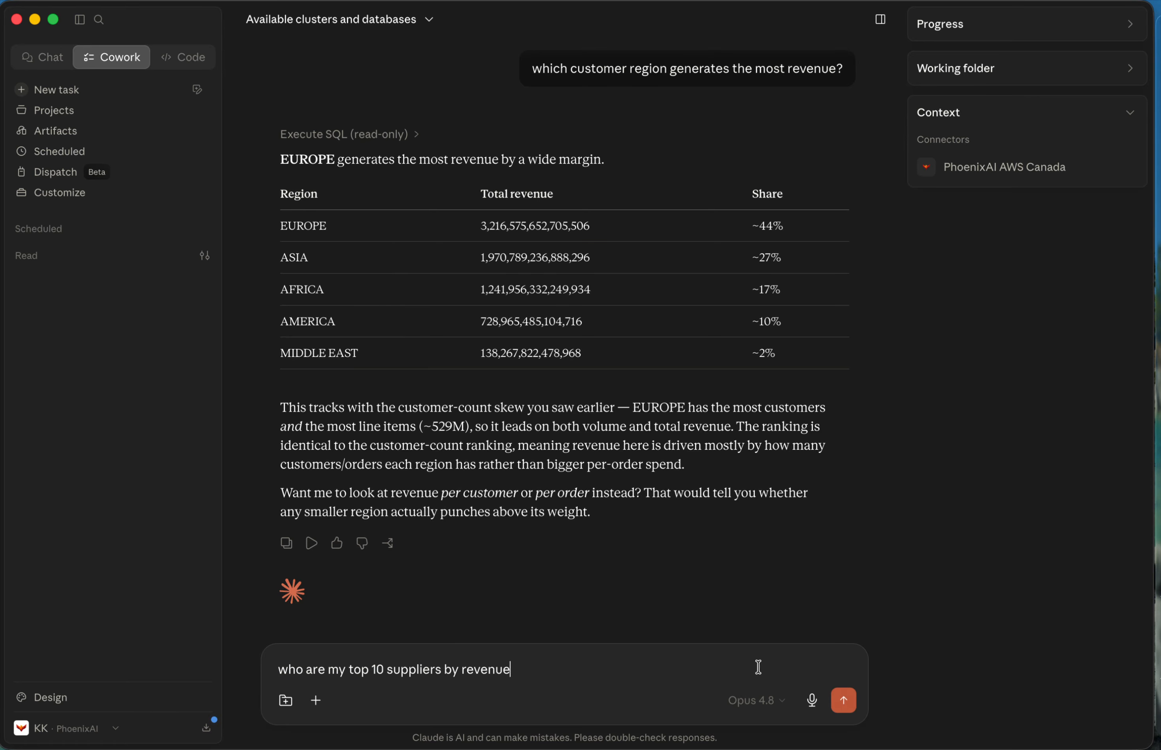
{"action": "left_click", "coordinate": [842, 702]}
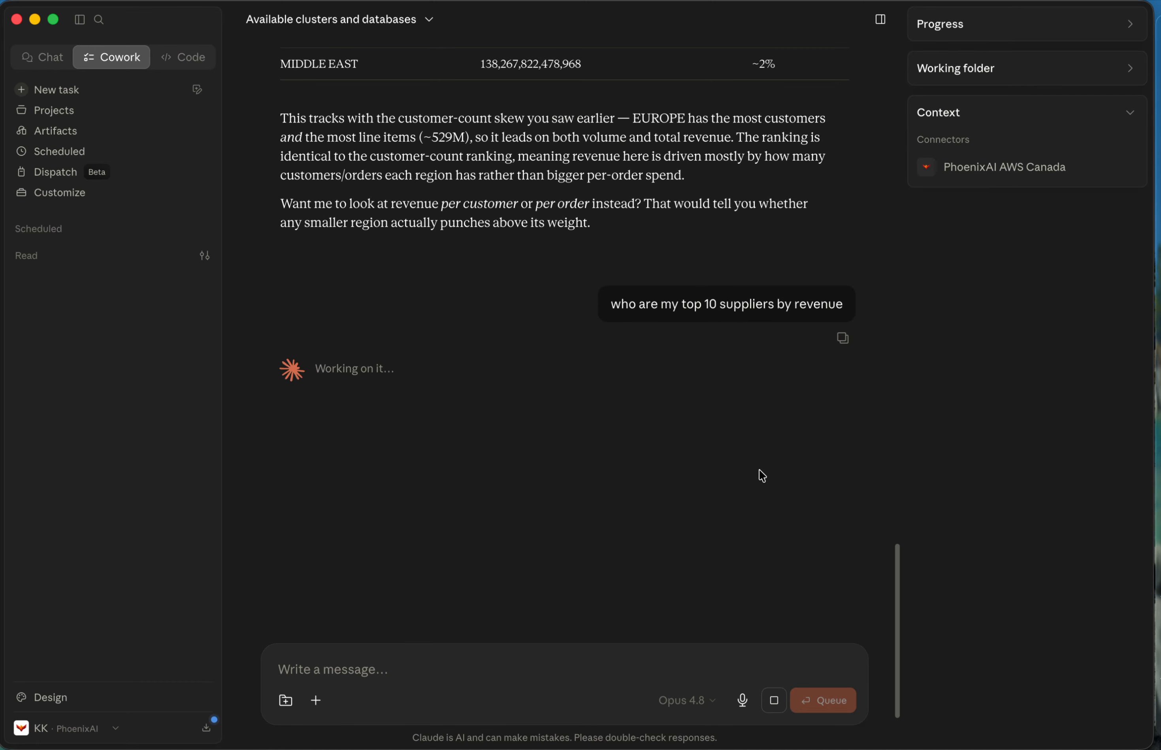
Switch to the SQL editor and run the top supplier query that totals revenue per supplier, limited to 10.
{"action": "key", "text": "ctrl+Left"}
{"action": "scroll", "coordinate": [577, 439], "scroll_direction": "down", "scroll_amount": 5}
{"action": "mouse_move", "coordinate": [277, 350]}
{"action": "left_mouse_down"}
{"action": "mouse_move", "coordinate": [331, 461]}
{"action": "mouse_move", "coordinate": [276, 353]}
{"action": "left_mouse_up"}
{"action": "left_click", "coordinate": [331, 461]}
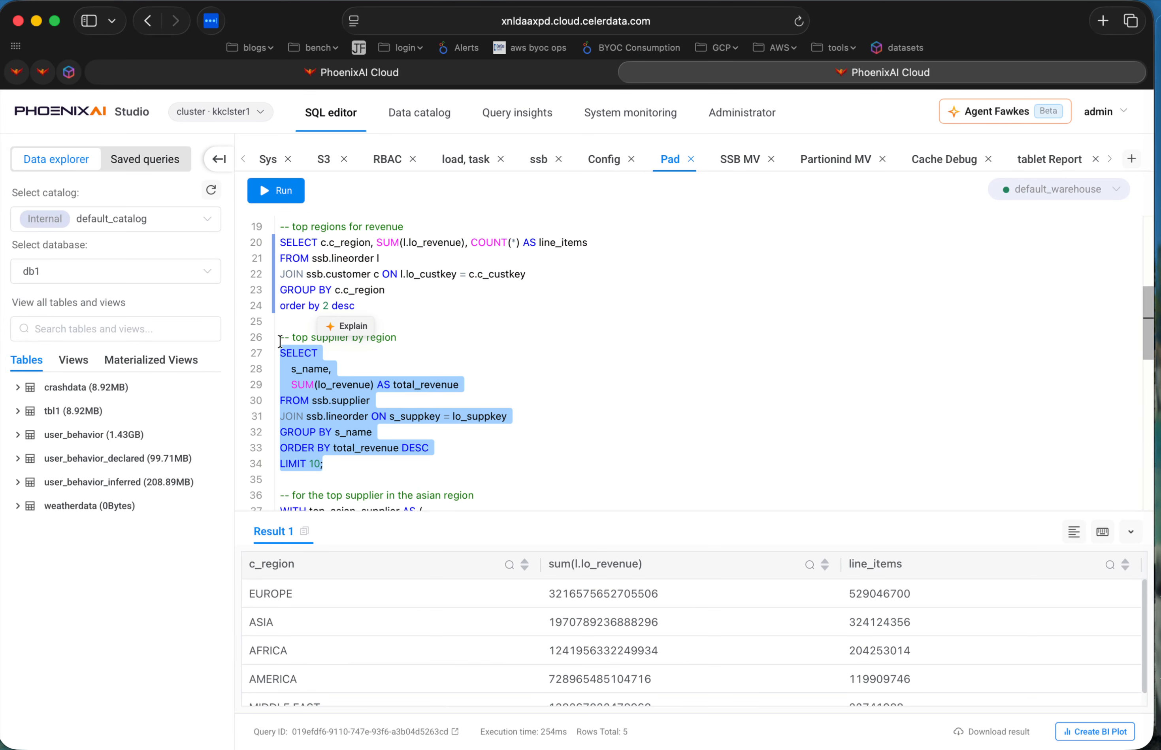
{"action": "key", "text": "super+Return"}
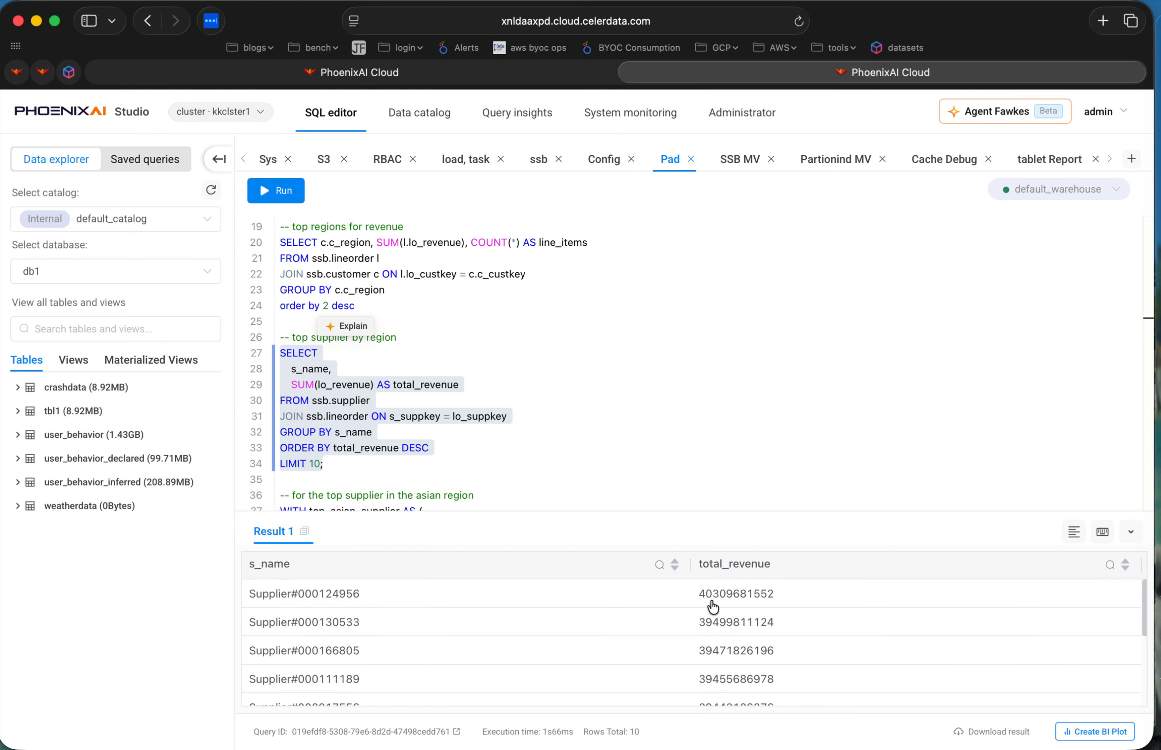
Return to Claude and check the top-ranked supplier's name and revenue against the SQL editor result.
{"action": "left_click", "coordinate": [495, 74]}
{"action": "left_click", "coordinate": [737, 74]}
{"action": "key", "text": "ctrl+Right"}
{"action": "scroll", "coordinate": [840, 456], "scroll_direction": "down", "scroll_amount": 2}
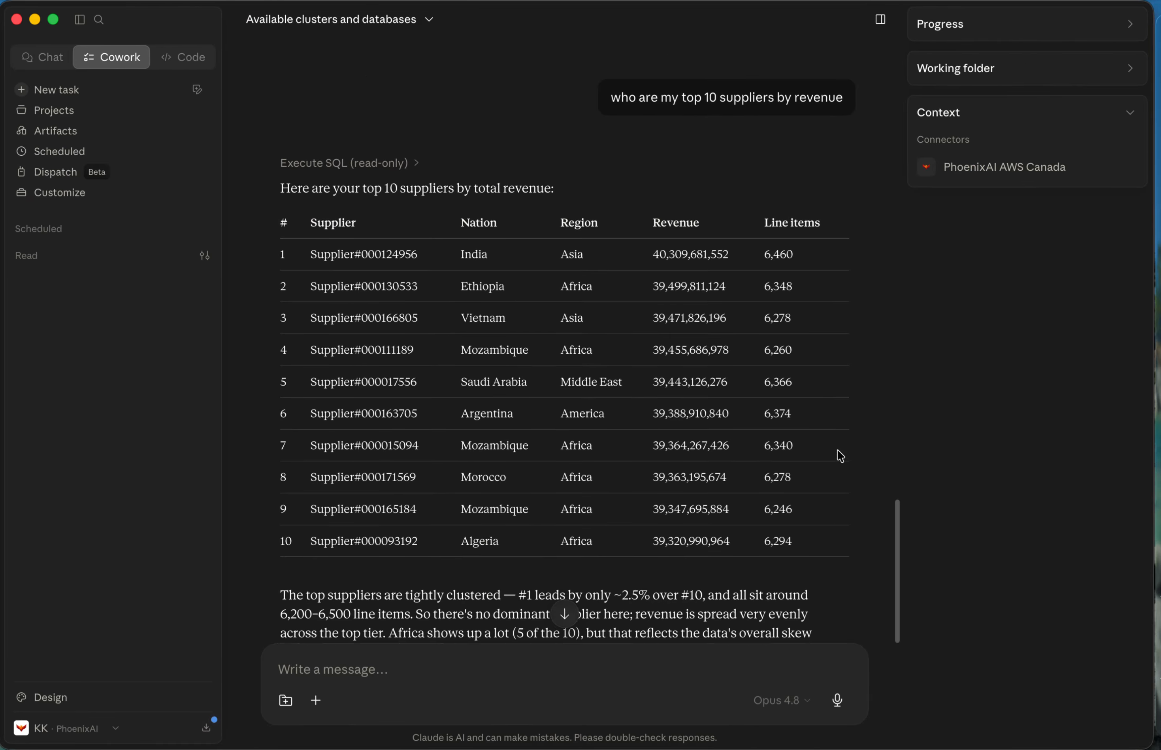
{"action": "left_click_drag", "start_coordinate": [310, 252], "coordinate": [432, 261]}
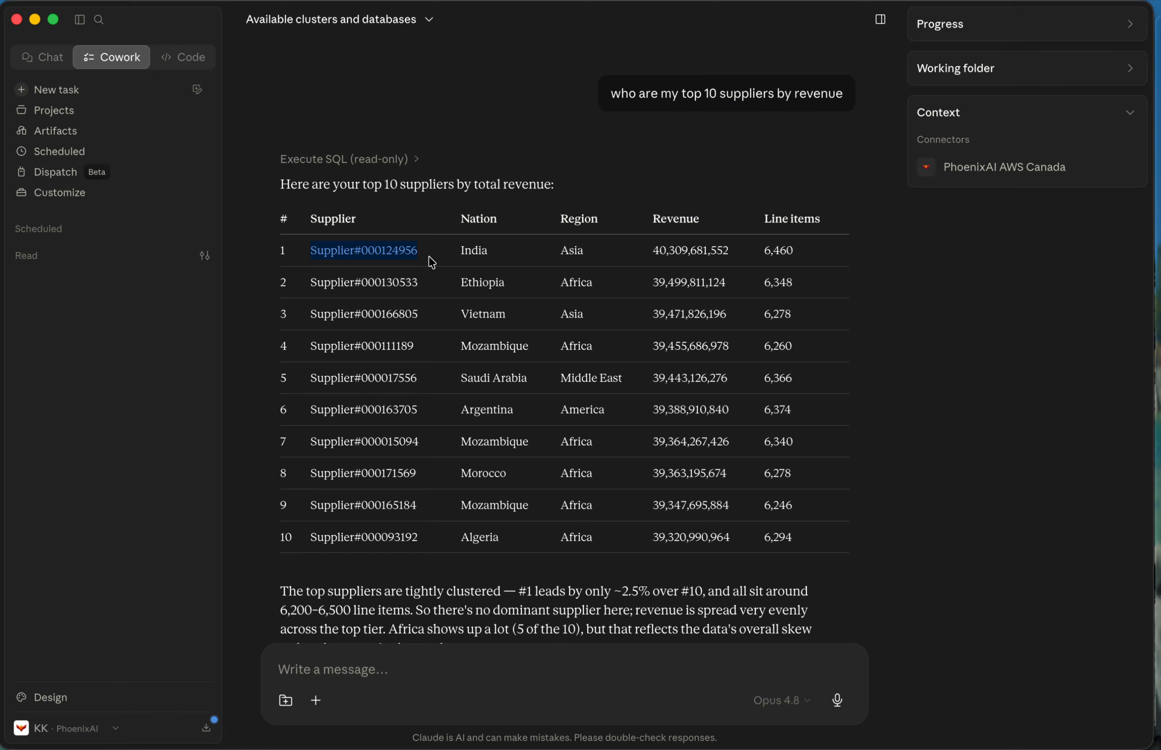
{"action": "left_click_drag", "start_coordinate": [653, 250], "coordinate": [743, 252]}
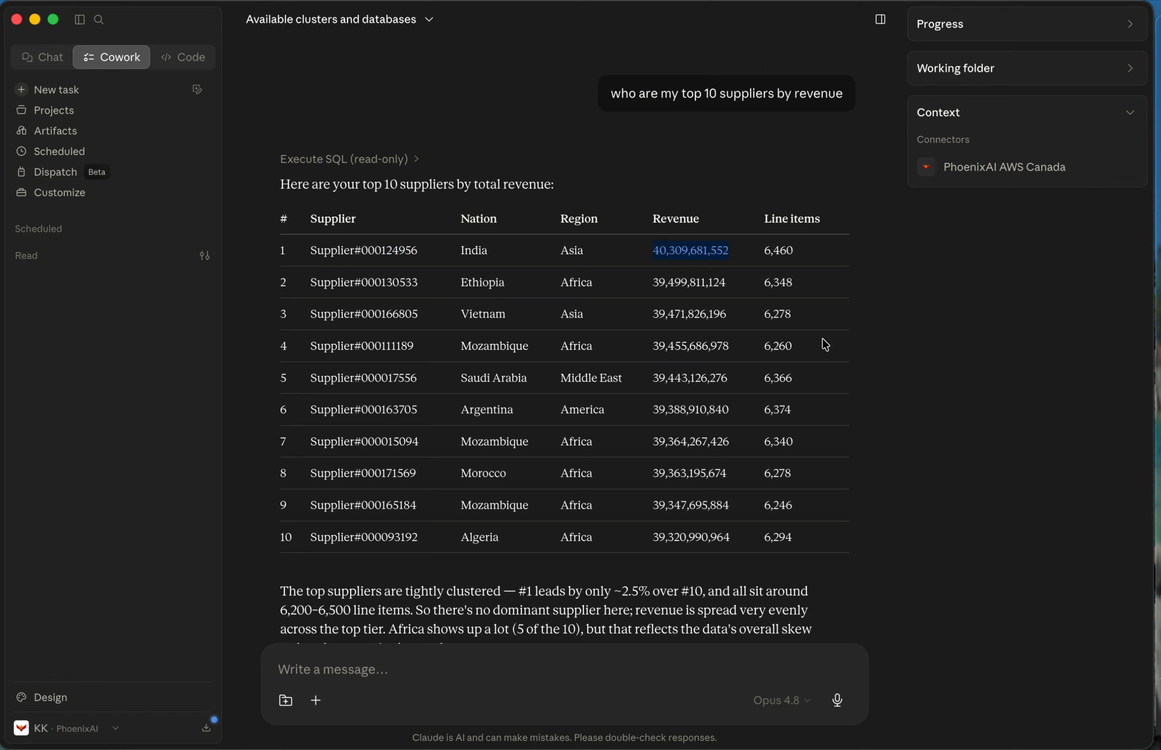
Examine the nation, region and line items Claude adds for the top-ranked supplier beyond the question asked.
{"action": "left_click", "coordinate": [670, 253]}
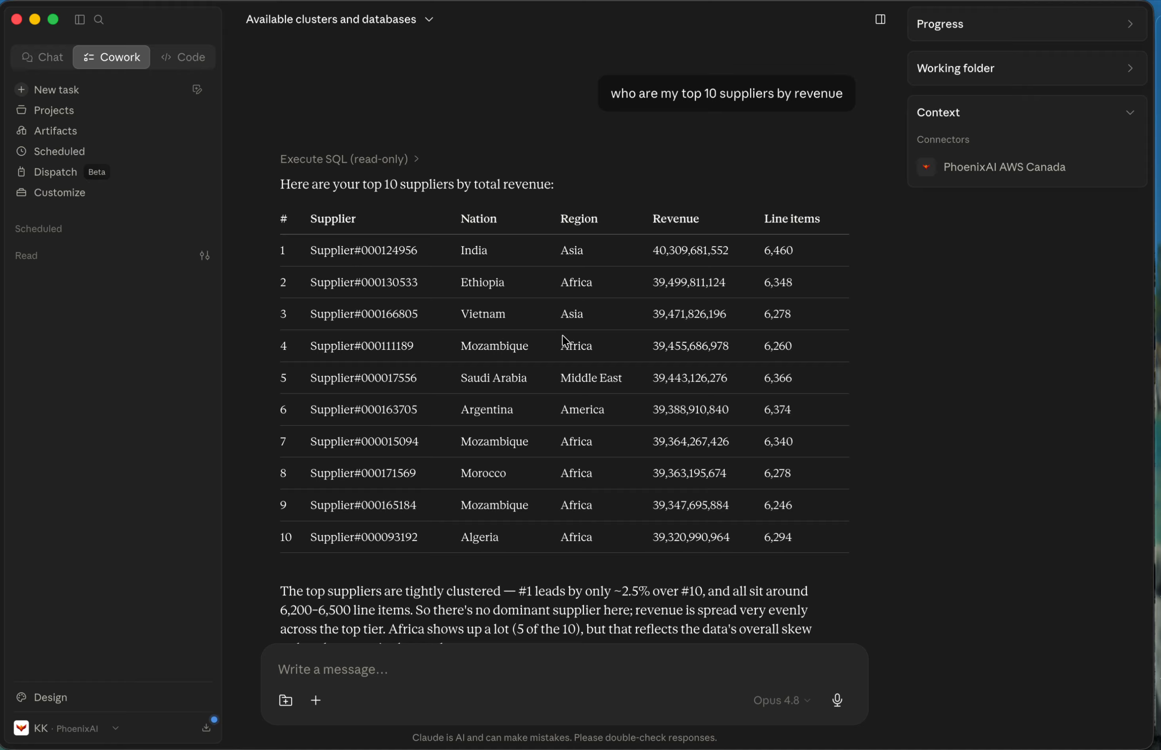
{"action": "left_click_drag", "start_coordinate": [455, 253], "coordinate": [591, 254]}
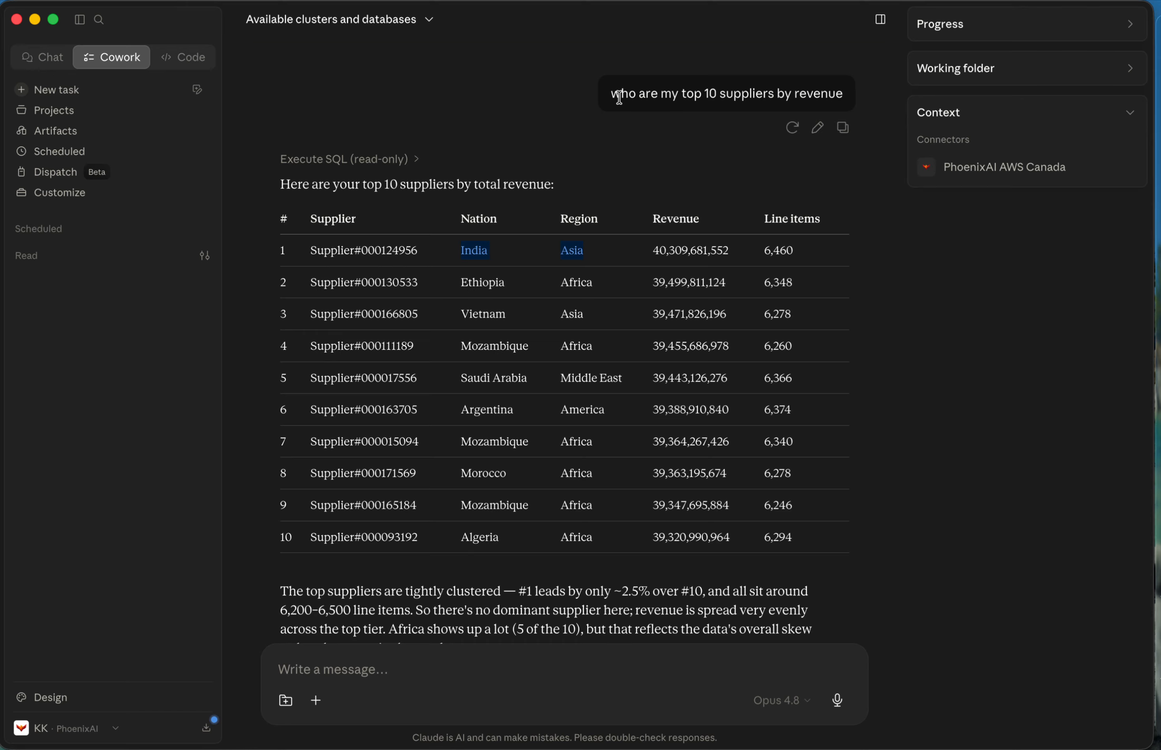
{"action": "left_click_drag", "start_coordinate": [615, 94], "coordinate": [688, 94]}
{"action": "left_click", "coordinate": [730, 395]}
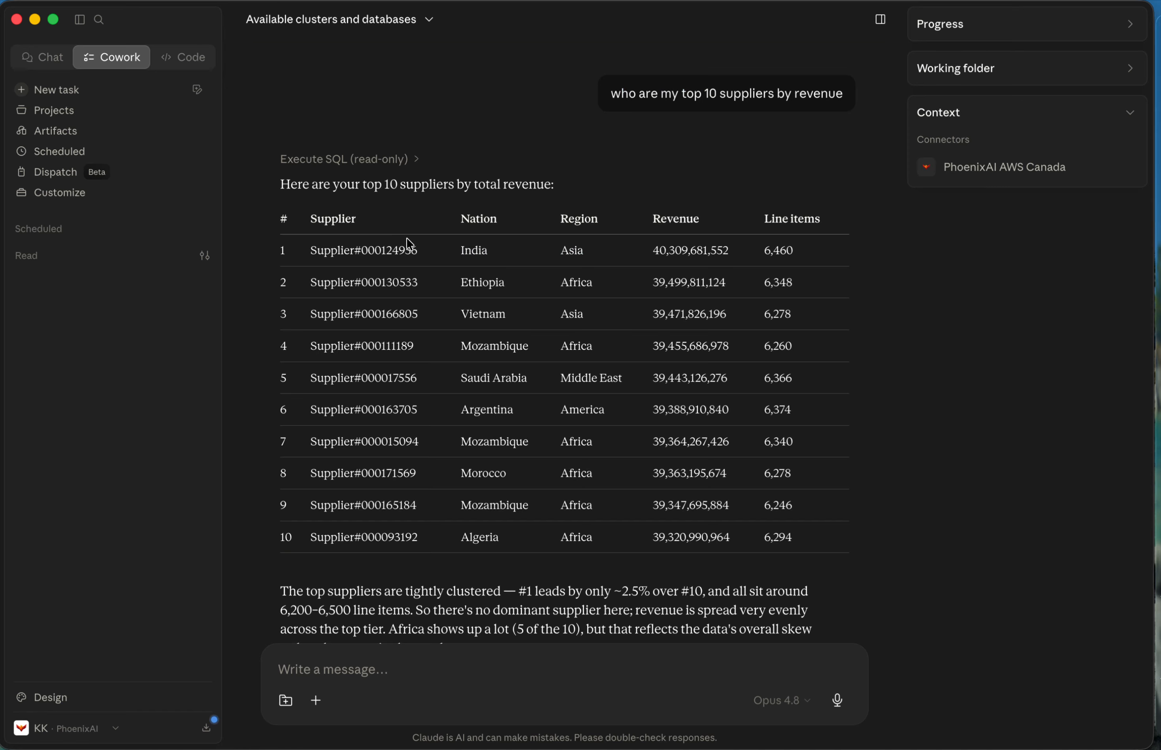
{"action": "left_click_drag", "start_coordinate": [315, 250], "coordinate": [430, 253]}
{"action": "left_click", "coordinate": [464, 251]}
{"action": "left_click_drag", "start_coordinate": [559, 253], "coordinate": [585, 261]}
{"action": "left_click_drag", "start_coordinate": [762, 250], "coordinate": [790, 250]}
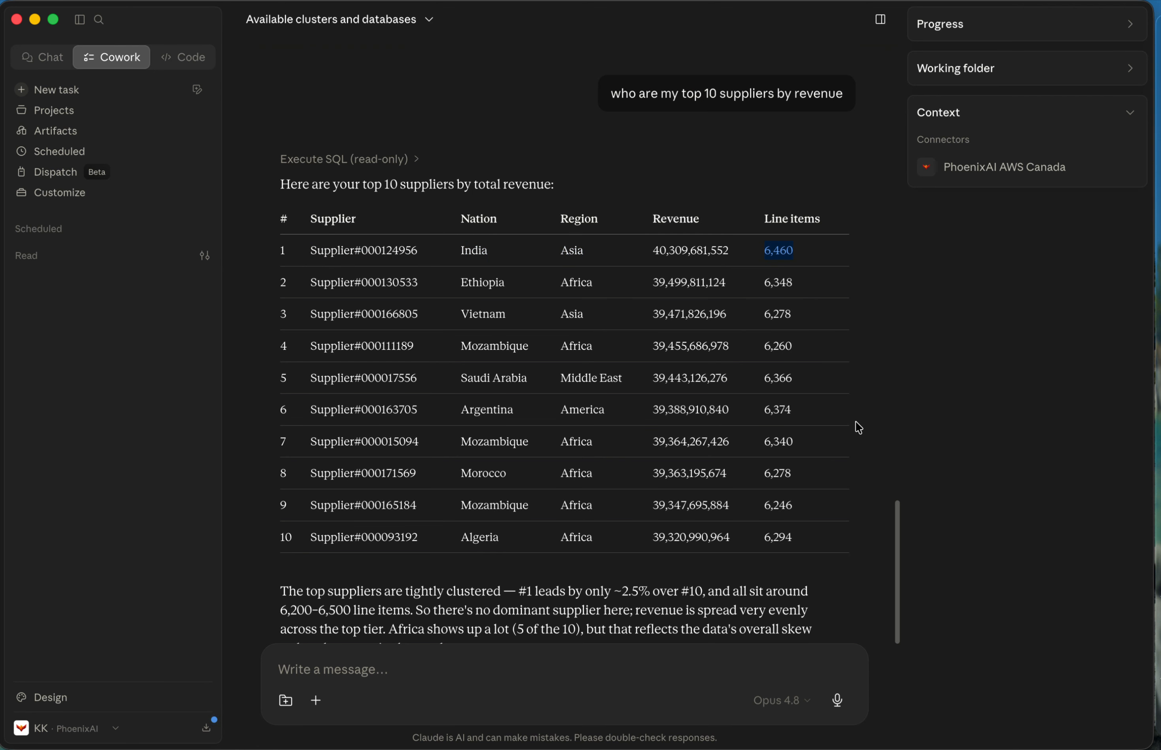
Read Claude's explanation below the top 10 suppliers table.
{"action": "scroll", "coordinate": [859, 428], "scroll_direction": "down", "scroll_amount": 2}
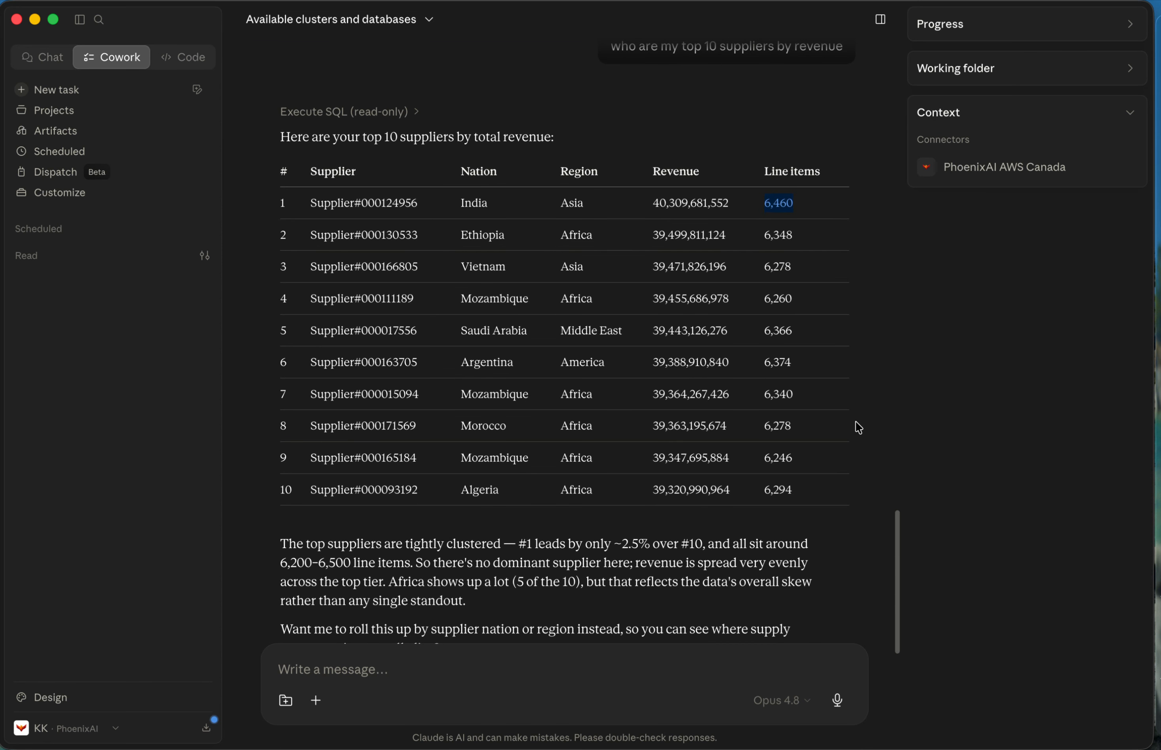
{"action": "scroll", "coordinate": [855, 423], "scroll_direction": "down", "scroll_amount": 5}
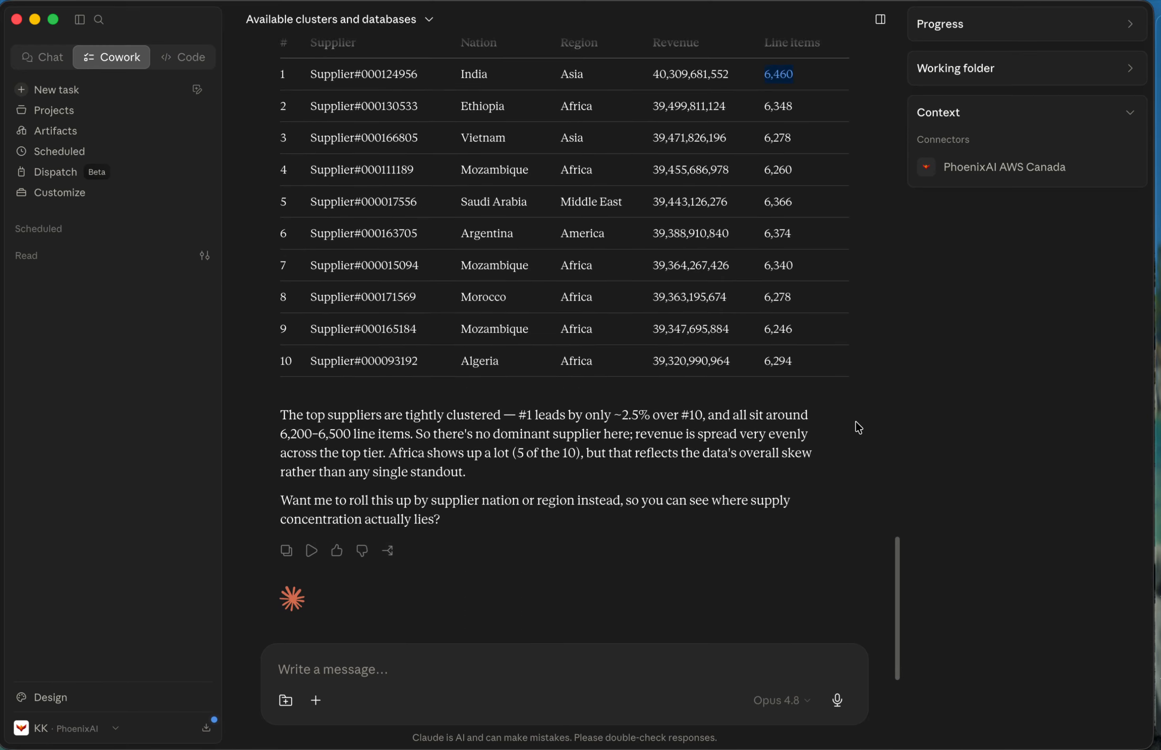
{"action": "left_click_drag", "start_coordinate": [249, 296], "coordinate": [469, 370]}
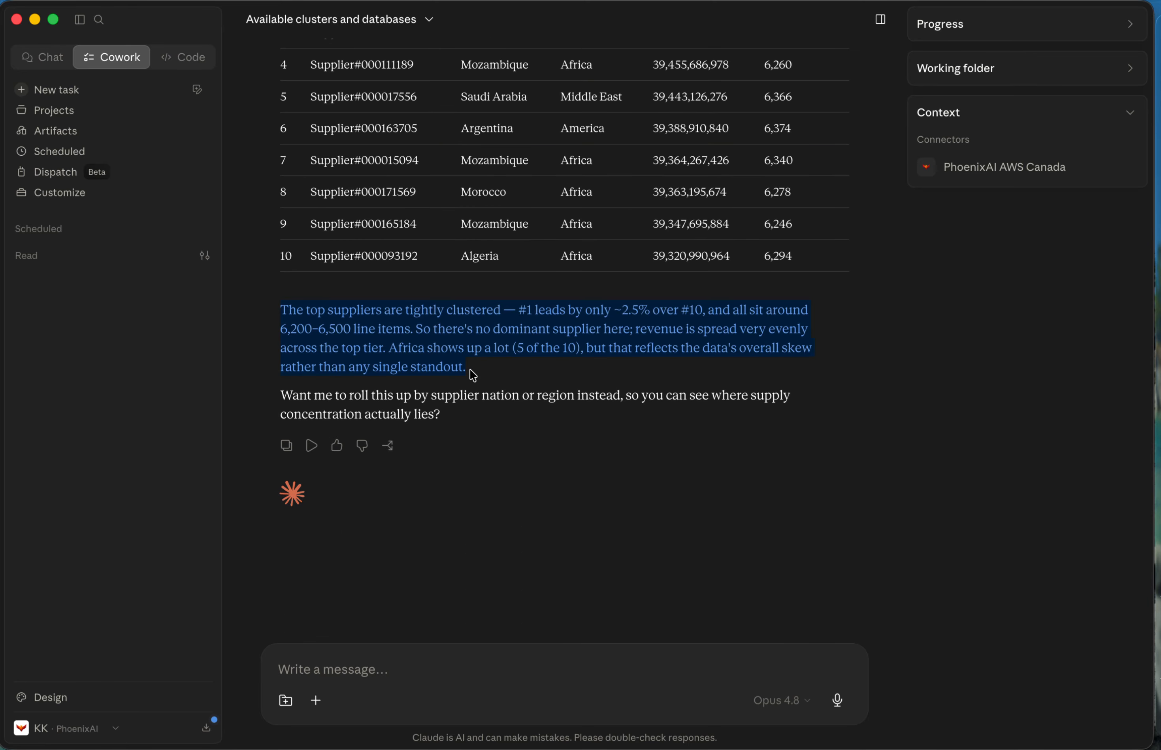
{"action": "left_click", "coordinate": [518, 396]}
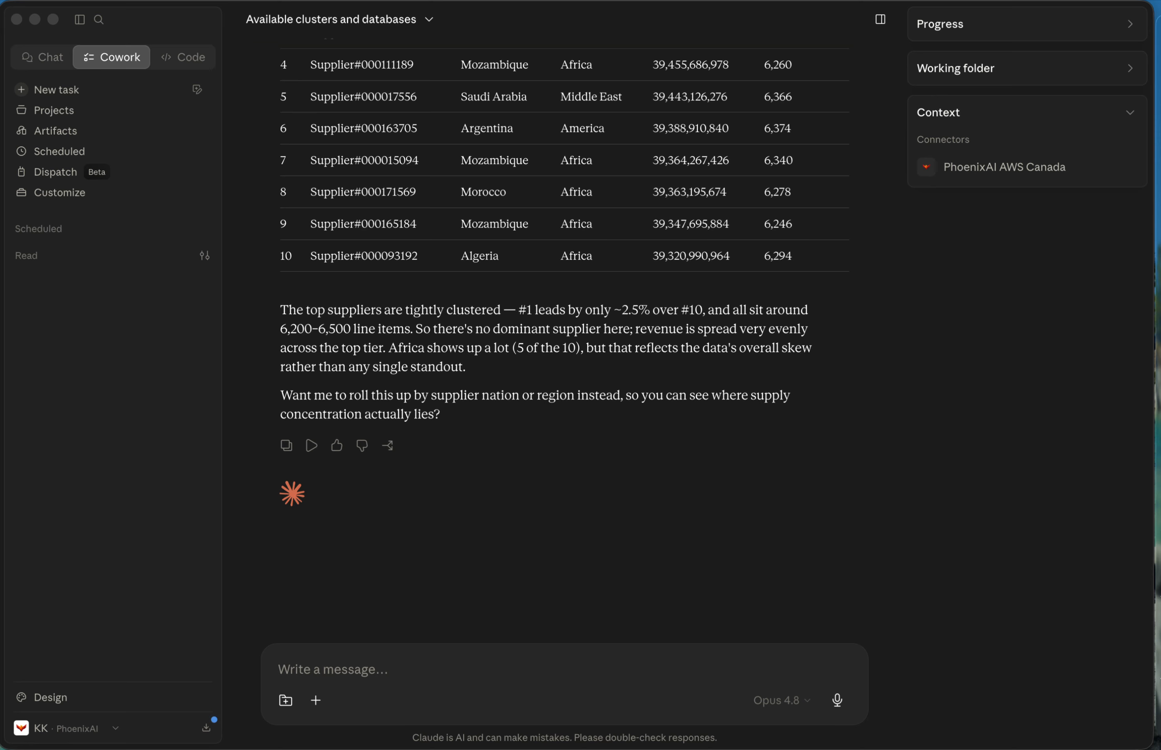
Ask Claude "For the top supplier in the asian region,show yearly revenue and profit by manufacturer".
{"action": "left_click", "coordinate": [455, 678]}
{"action": "type", "text": "For the top supplier in the asian region,show yearly revenue and profit by manufacturer"}
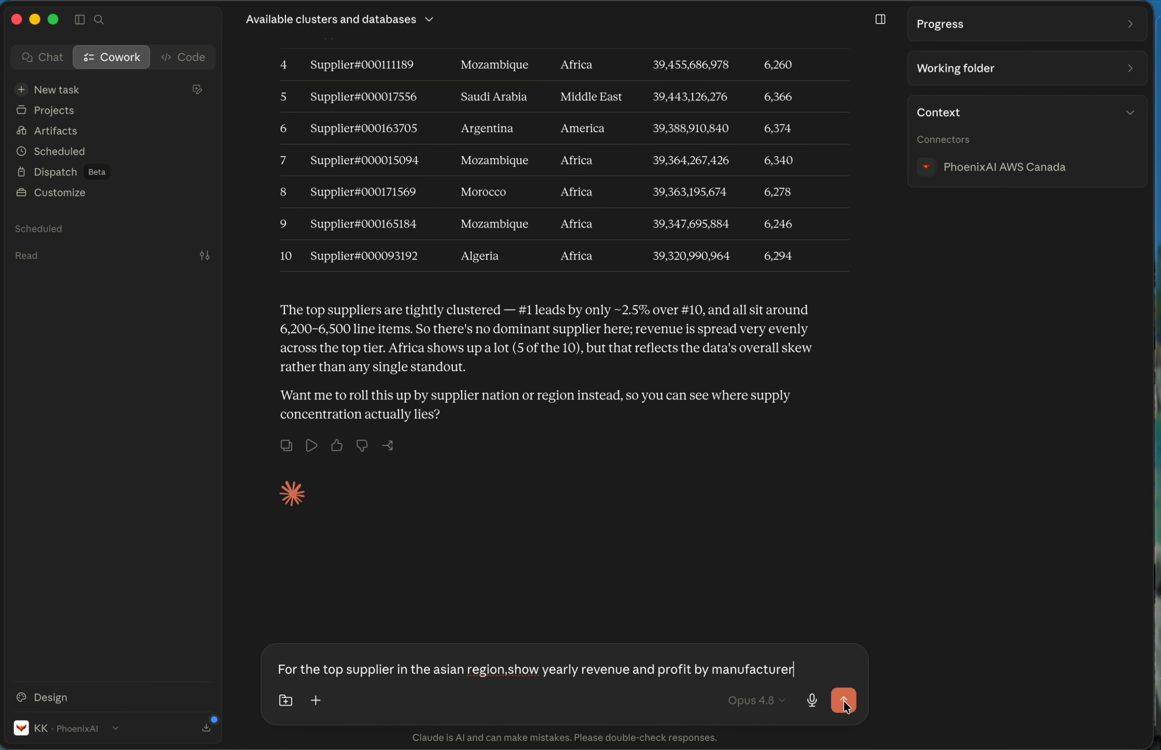
{"action": "left_click", "coordinate": [843, 700]}
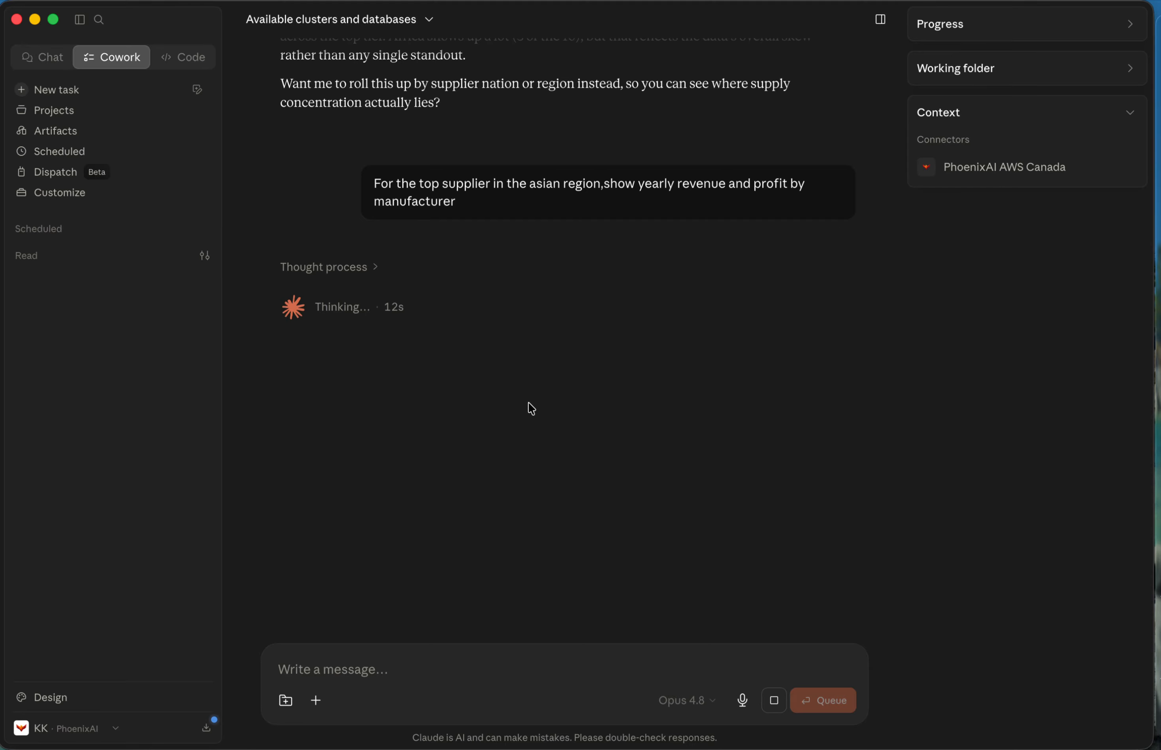
Switch to the SQL editor and examine the top_asian_supplier subquery.
{"action": "key", "text": "ctrl+Left"}
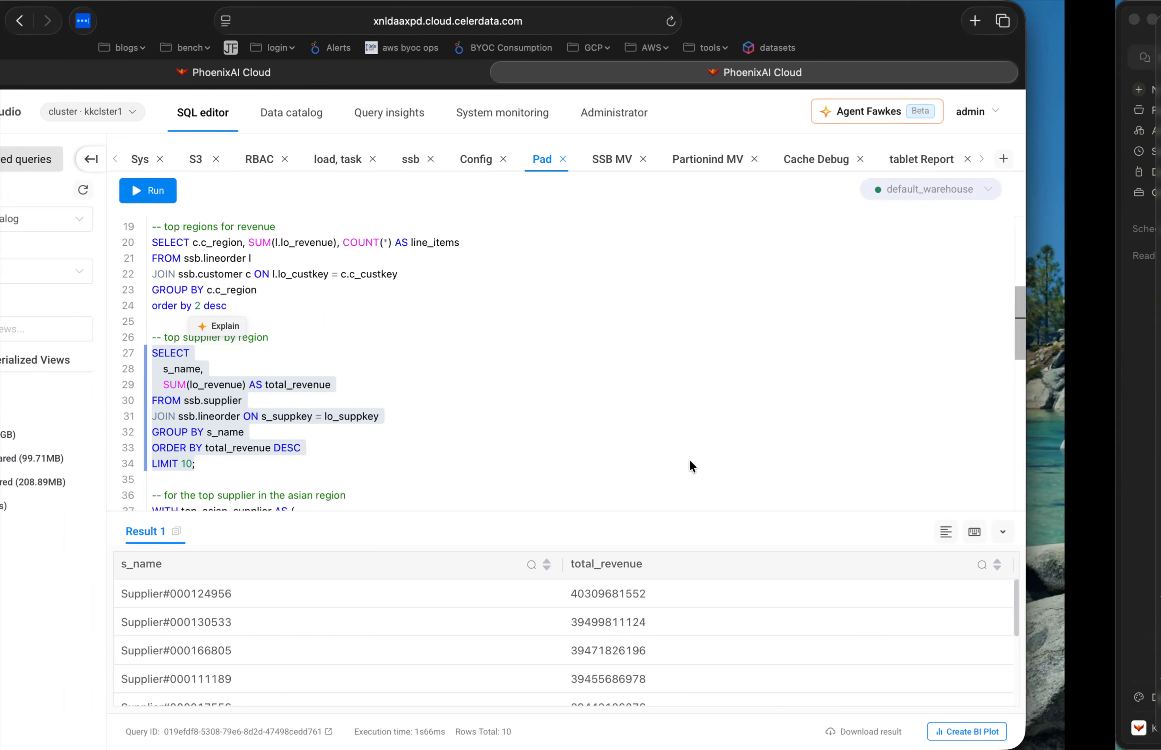
{"action": "scroll", "coordinate": [636, 420], "scroll_direction": "down", "scroll_amount": 5}
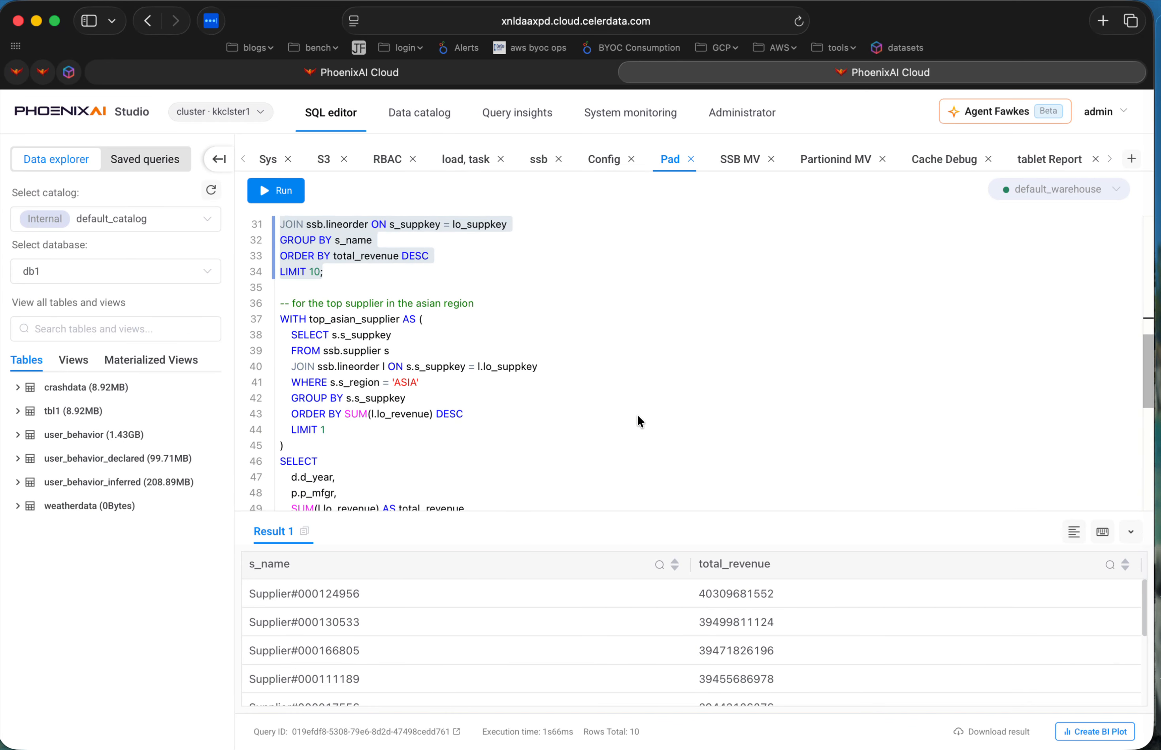
{"action": "left_click_drag", "start_coordinate": [280, 287], "coordinate": [452, 413]}
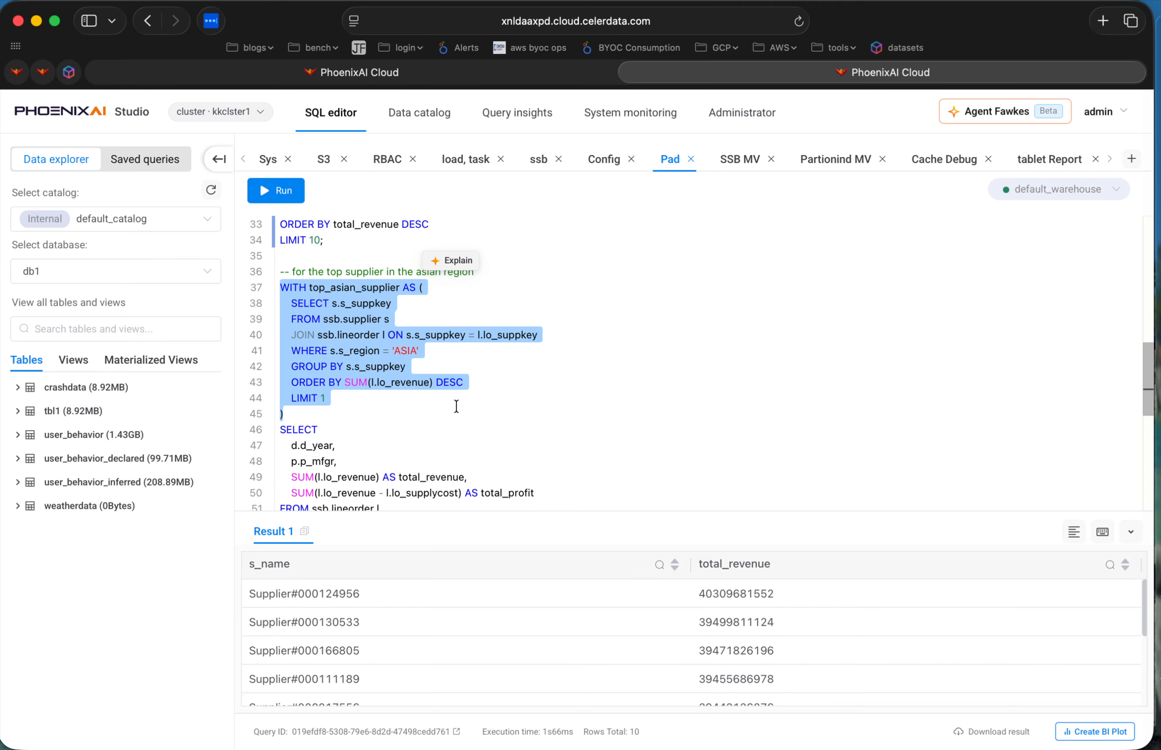
{"action": "scroll", "coordinate": [468, 428], "scroll_direction": "down", "scroll_amount": 1}
{"action": "left_click", "coordinate": [432, 391]}
{"action": "left_click_drag", "start_coordinate": [291, 284], "coordinate": [388, 386]}
{"action": "left_click", "coordinate": [388, 385]}
{"action": "left_click_drag", "start_coordinate": [280, 251], "coordinate": [364, 398]}
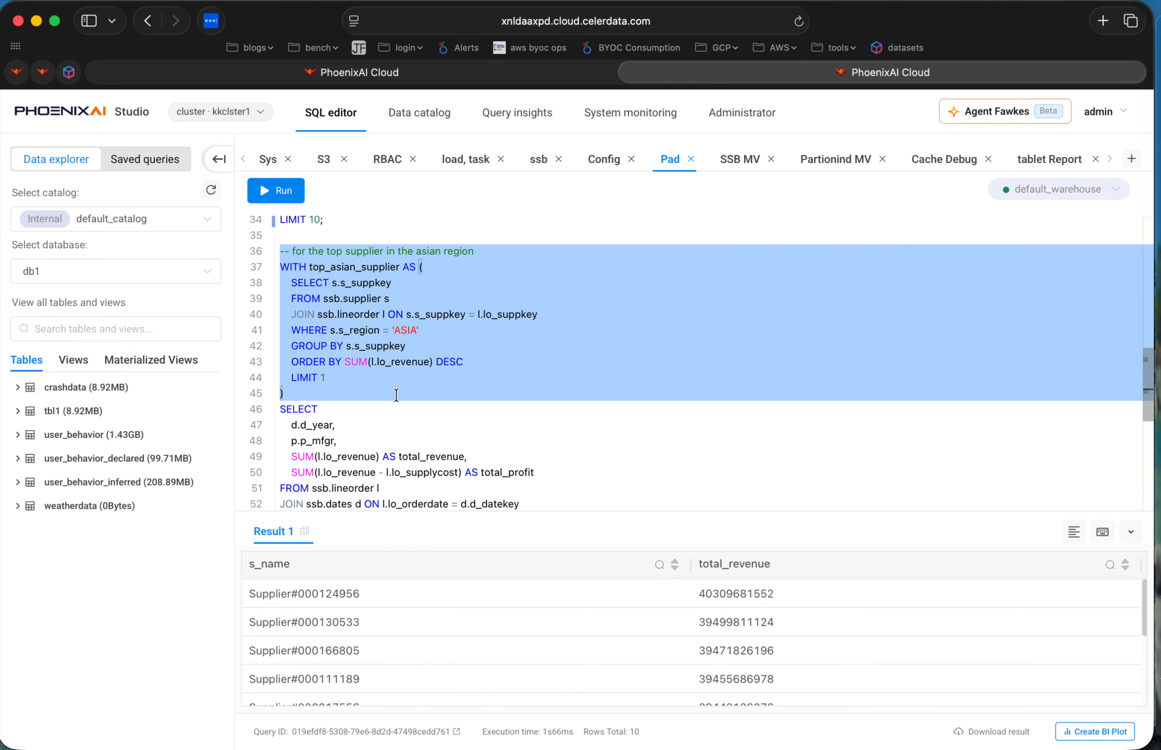
{"action": "left_click", "coordinate": [453, 393]}
Examine the query's yearly revenue and profit columns, its joins to dates and part, and its grouping and ordering by year and manufacturer.
{"action": "scroll", "coordinate": [451, 392], "scroll_direction": "down", "scroll_amount": 1}
{"action": "left_click_drag", "start_coordinate": [281, 251], "coordinate": [358, 377]}
{"action": "scroll", "coordinate": [358, 381], "scroll_direction": "down", "scroll_amount": 2}
{"action": "scroll", "coordinate": [358, 380], "scroll_direction": "down", "scroll_amount": 3}
{"action": "left_click_drag", "start_coordinate": [282, 298], "coordinate": [490, 363]}
{"action": "left_click", "coordinate": [462, 454]}
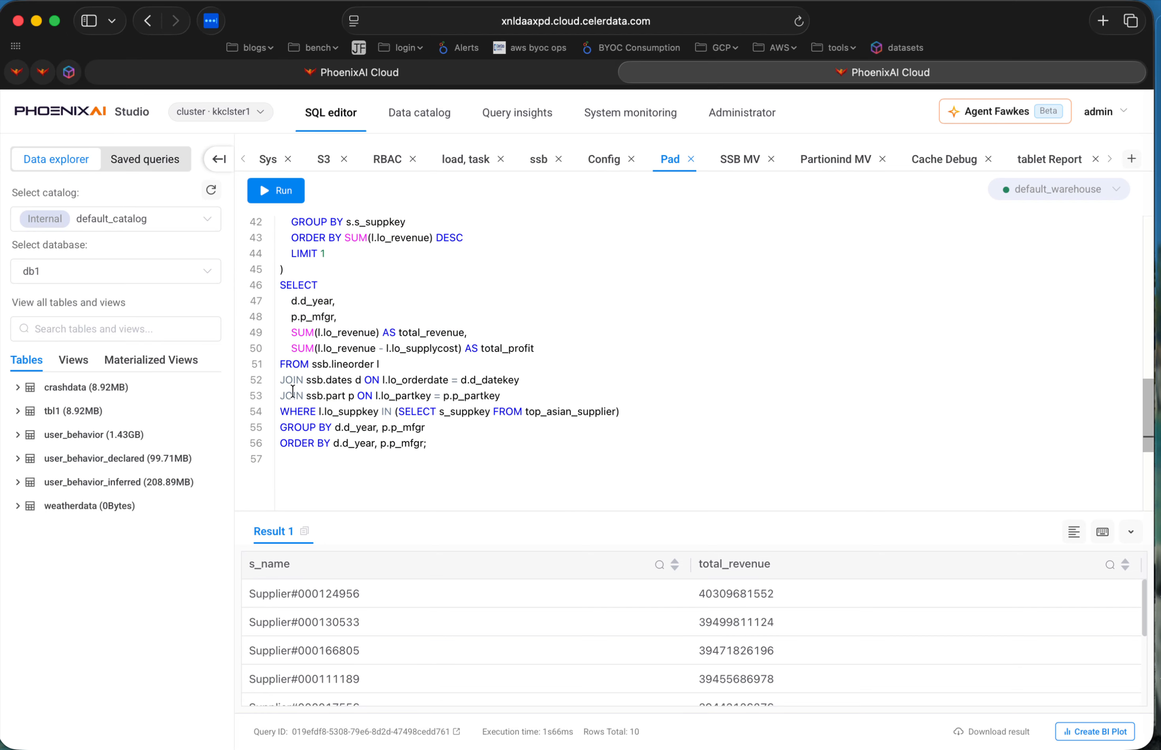
{"action": "left_click_drag", "start_coordinate": [280, 380], "coordinate": [522, 390]}
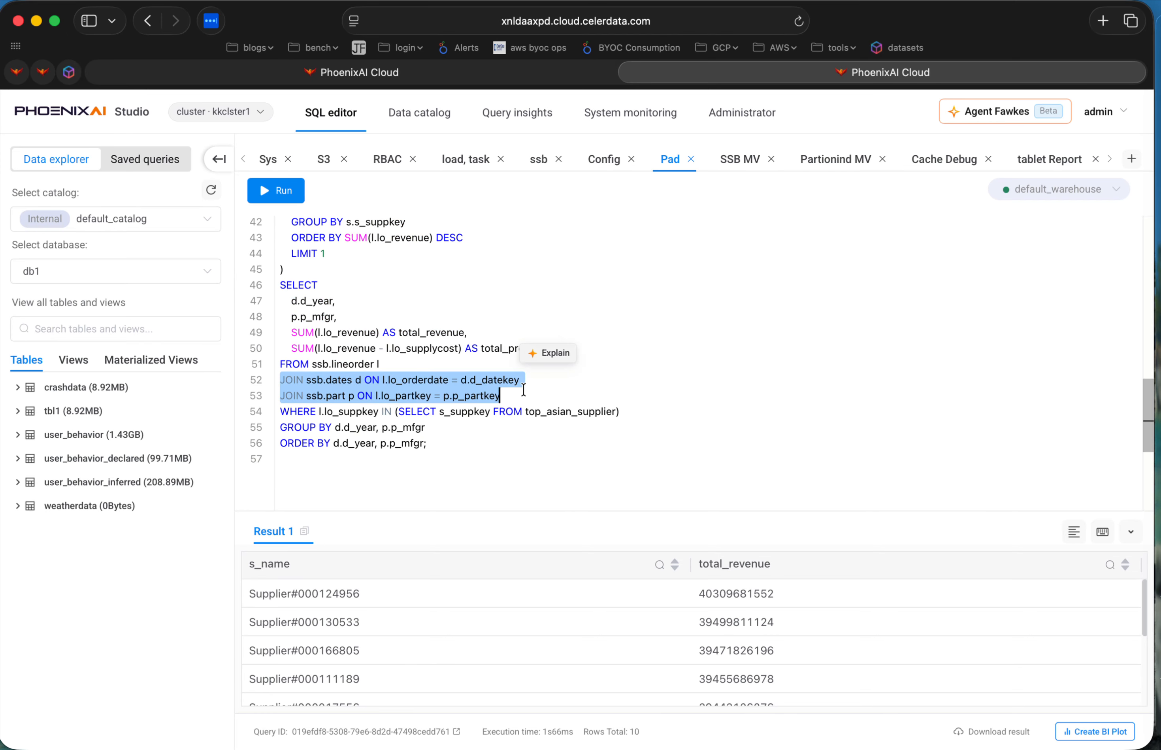
{"action": "left_click", "coordinate": [479, 424]}
{"action": "left_click_drag", "start_coordinate": [281, 428], "coordinate": [459, 452]}
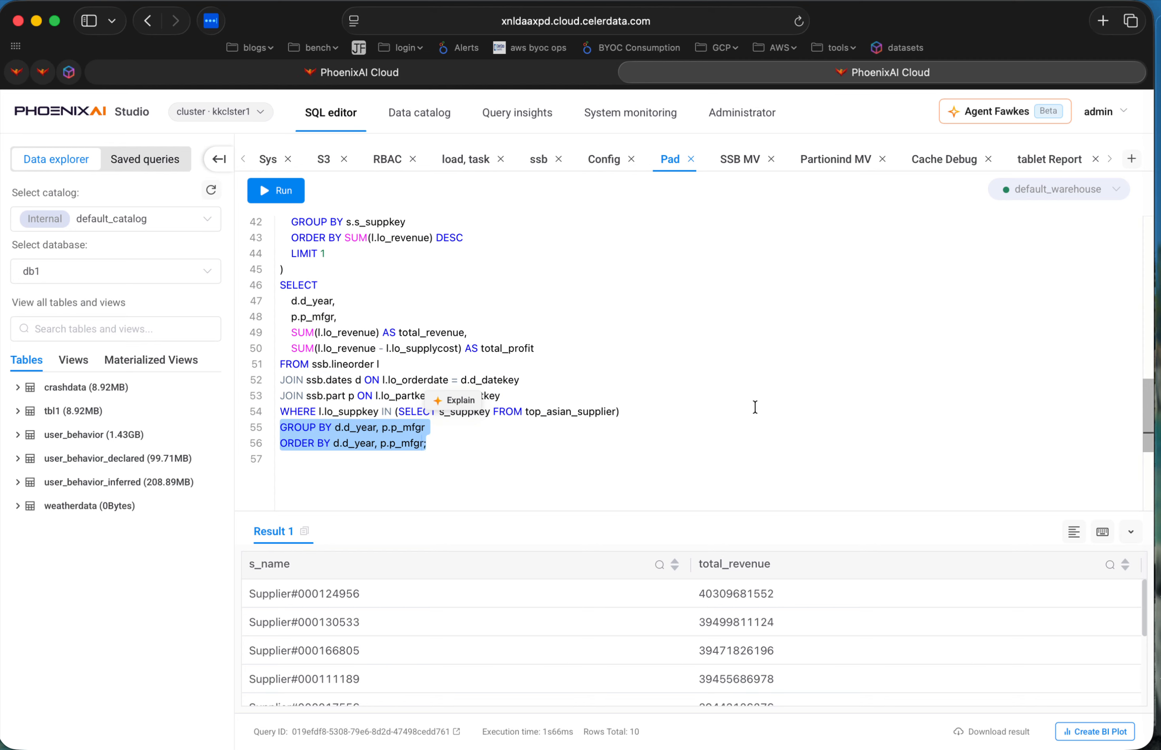
Return to Claude and read the introduction of its answer about the top Asian supplier.
{"action": "key", "text": "ctrl+Right"}
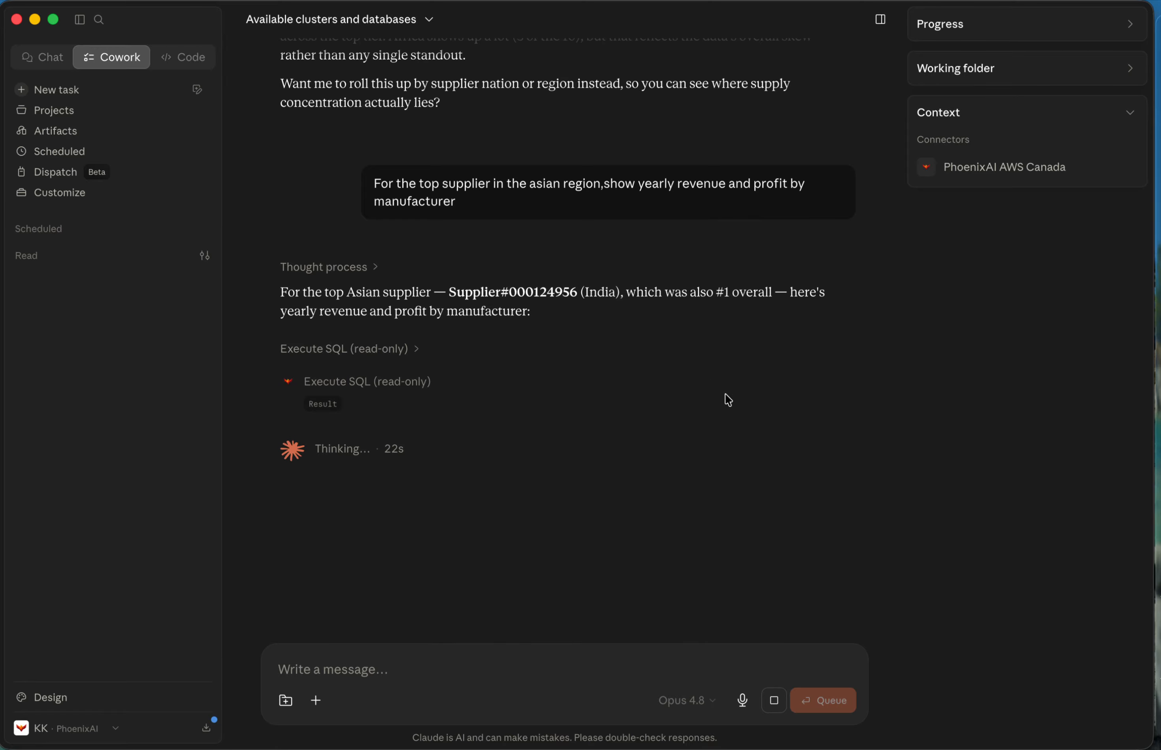
{"action": "left_click_drag", "start_coordinate": [287, 292], "coordinate": [521, 311]}
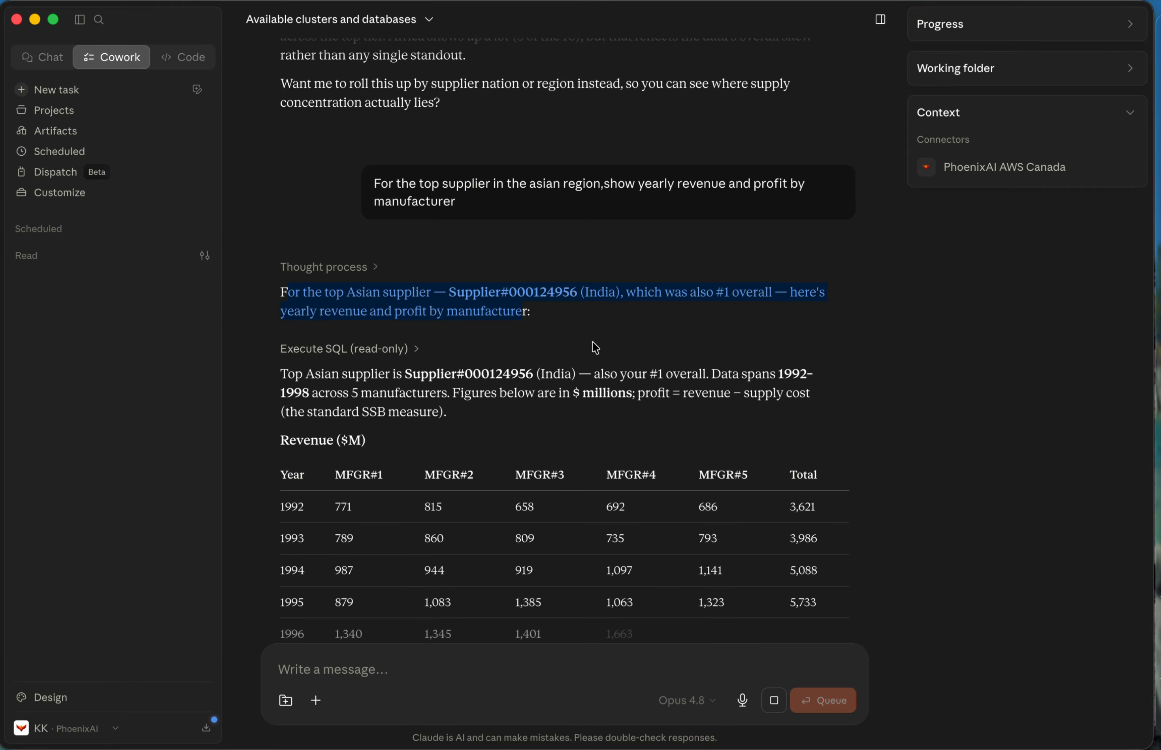
{"action": "left_click", "coordinate": [709, 339]}
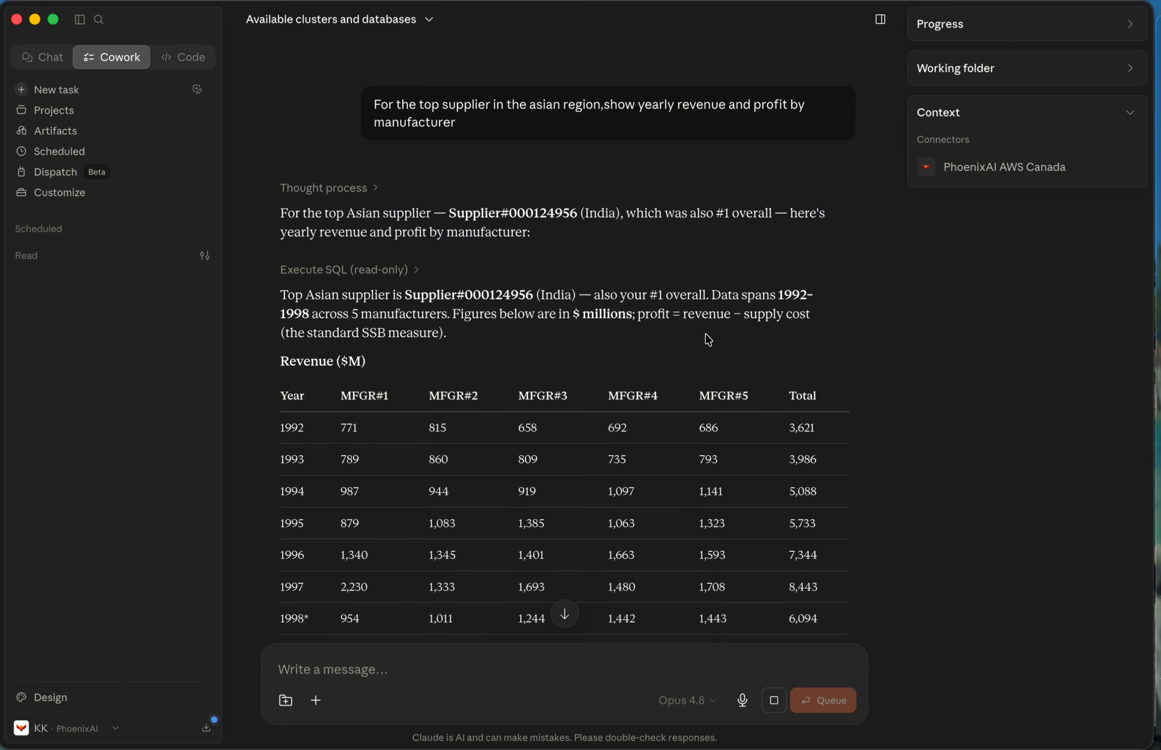
{"action": "left_click_drag", "start_coordinate": [280, 295], "coordinate": [555, 332]}
{"action": "scroll", "coordinate": [555, 333], "scroll_direction": "down", "scroll_amount": 1}
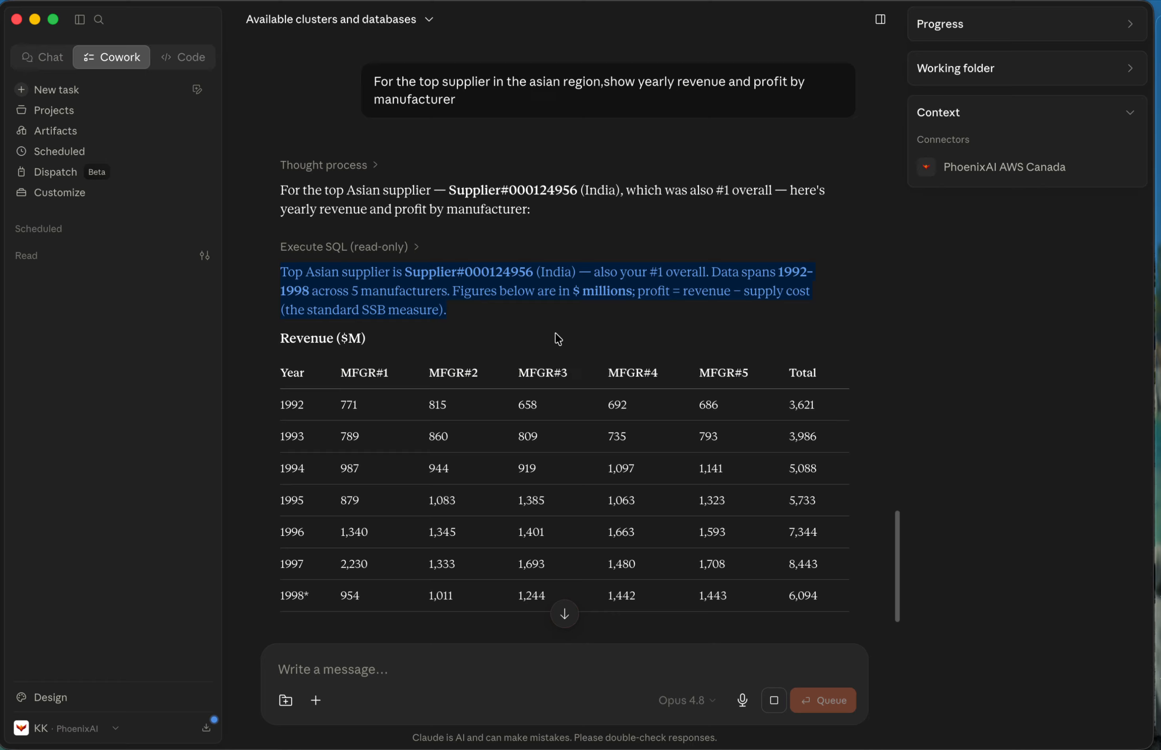
Run the whole top Asian supplier query from WITH to ORDER BY in the SQL editor and enlarge the result area.
{"action": "key", "text": "ctrl+Left"}
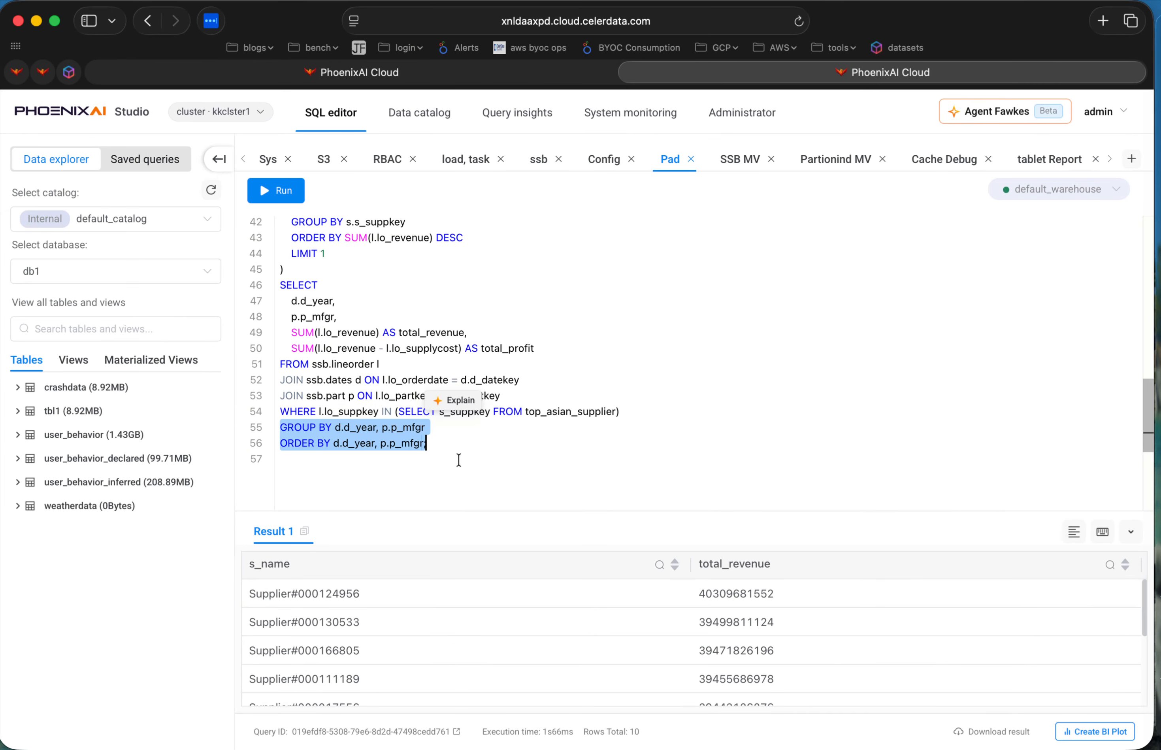
{"action": "left_click_drag", "start_coordinate": [448, 444], "coordinate": [284, 238]}
{"action": "scroll", "coordinate": [288, 254], "scroll_direction": "up", "scroll_amount": 5}
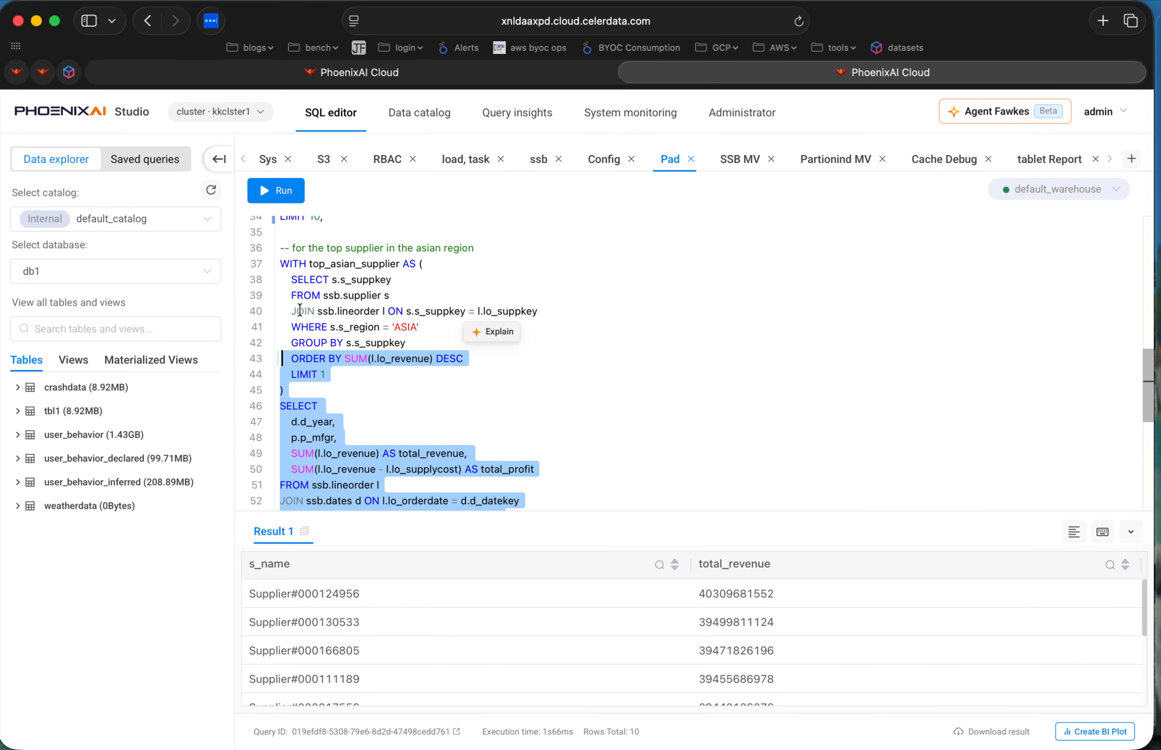
{"action": "left_click_drag", "start_coordinate": [280, 273], "coordinate": [277, 266]}
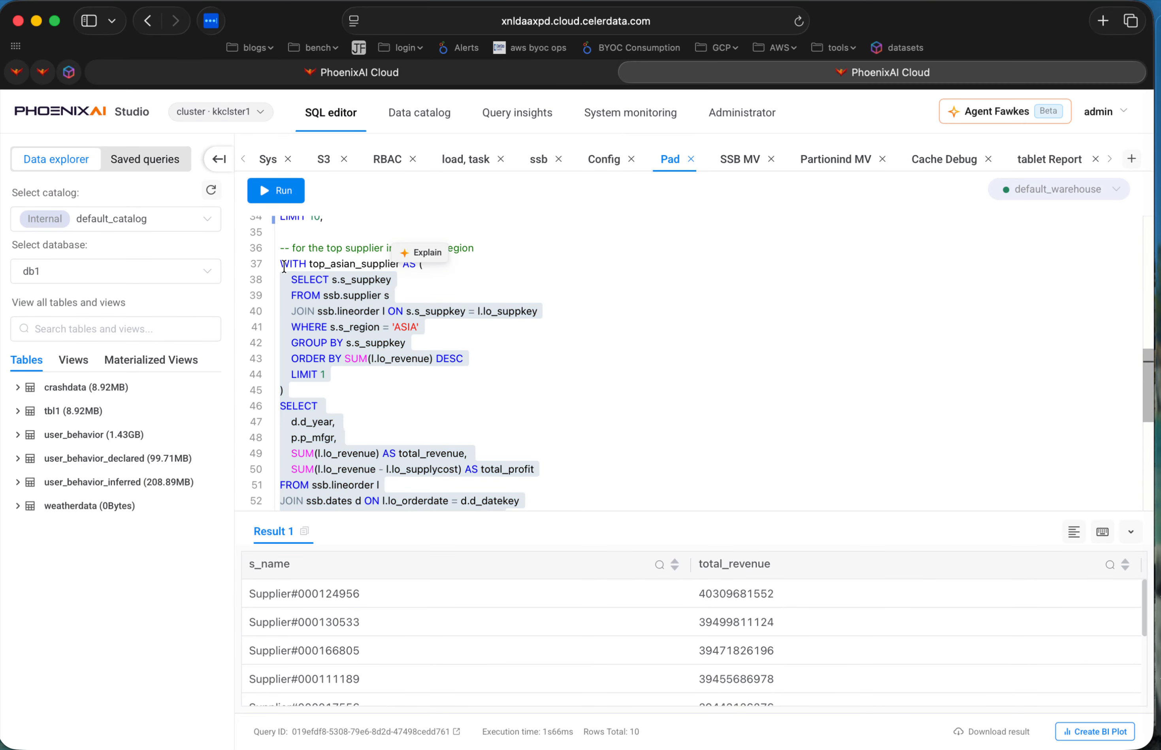
{"action": "scroll", "coordinate": [466, 484], "scroll_direction": "down", "scroll_amount": 3}
{"action": "scroll", "coordinate": [436, 412], "scroll_direction": "up", "scroll_amount": 5}
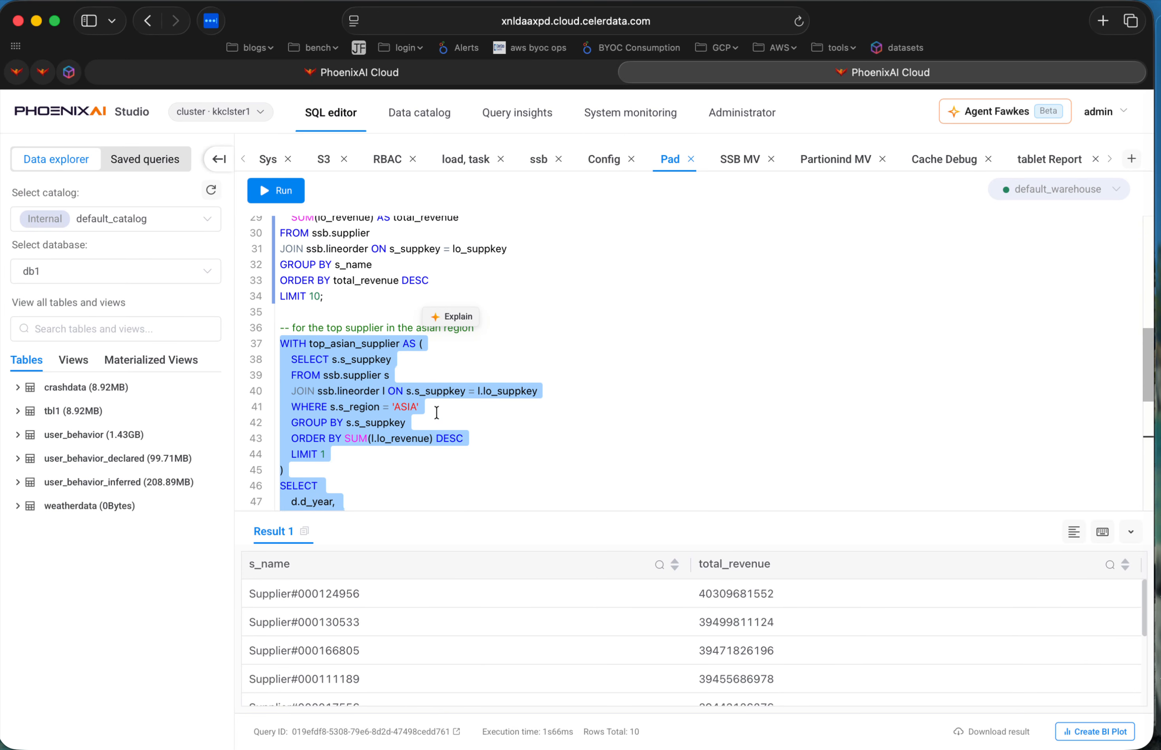
{"action": "left_click", "coordinate": [273, 191]}
{"action": "scroll", "coordinate": [566, 451], "scroll_direction": "down", "scroll_amount": 1}
{"action": "scroll", "coordinate": [565, 451], "scroll_direction": "down", "scroll_amount": 5}
{"action": "left_click_drag", "start_coordinate": [620, 512], "coordinate": [603, 448]}
Return to Claude and re-read which supplier its answer identifies as the top one in Asia.
{"action": "key", "text": "ctrl+Right"}
{"action": "scroll", "coordinate": [561, 342], "scroll_direction": "down", "scroll_amount": 1}
{"action": "scroll", "coordinate": [561, 343], "scroll_direction": "up", "scroll_amount": 1}
{"action": "left_click_drag", "start_coordinate": [281, 251], "coordinate": [574, 284]}
{"action": "left_click", "coordinate": [562, 285]}
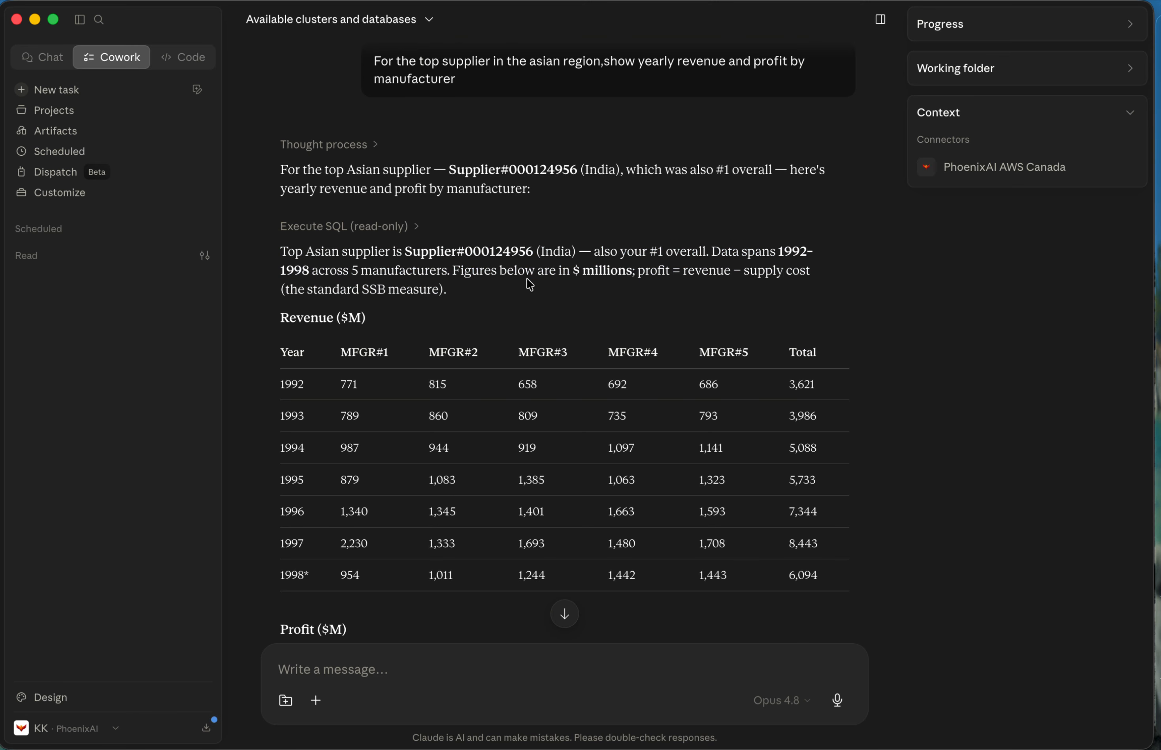
{"action": "double_click", "coordinate": [410, 252]}
{"action": "scroll", "coordinate": [526, 254], "scroll_direction": "up", "scroll_amount": 10}
{"action": "scroll", "coordinate": [533, 260], "scroll_direction": "up", "scroll_amount": 10}
{"action": "left_click_drag", "start_coordinate": [298, 172], "coordinate": [520, 171]}
{"action": "double_click", "coordinate": [384, 177]}
{"action": "scroll", "coordinate": [390, 180], "scroll_direction": "down", "scroll_amount": 20}
{"action": "left_click_drag", "start_coordinate": [408, 202], "coordinate": [618, 201]}
Examine the revenue table's layout by year and manufacturer, following the 1992 row from MFGR#1 across to its total.
{"action": "left_click", "coordinate": [620, 377]}
{"action": "left_click_drag", "start_coordinate": [274, 336], "coordinate": [414, 302]}
{"action": "left_click", "coordinate": [302, 329]}
{"action": "left_click", "coordinate": [375, 298]}
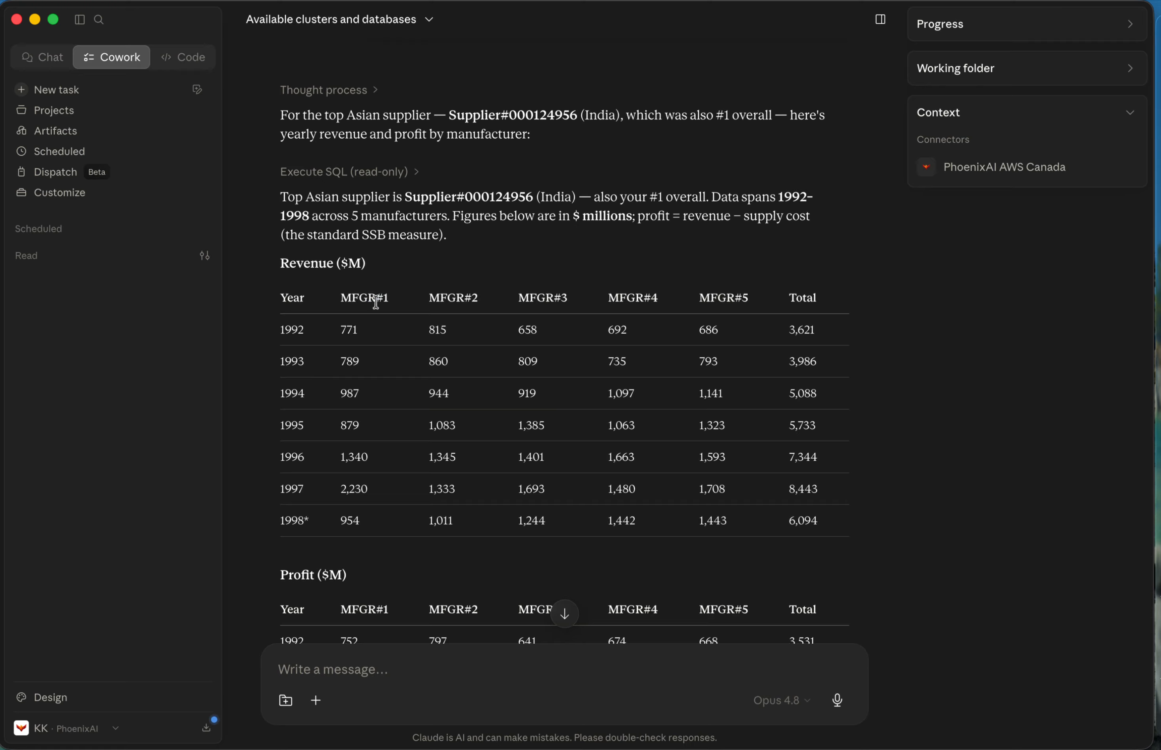
{"action": "left_click_drag", "start_coordinate": [340, 298], "coordinate": [344, 333]}
{"action": "left_click_drag", "start_coordinate": [440, 298], "coordinate": [468, 299]}
{"action": "double_click", "coordinate": [434, 330]}
{"action": "double_click", "coordinate": [548, 301]}
{"action": "left_click", "coordinate": [525, 342]}
{"action": "double_click", "coordinate": [804, 330]}
Re-read the question about the top Asian supplier and compare it with the 1992 revenue total.
{"action": "scroll", "coordinate": [862, 443], "scroll_direction": "up", "scroll_amount": 5}
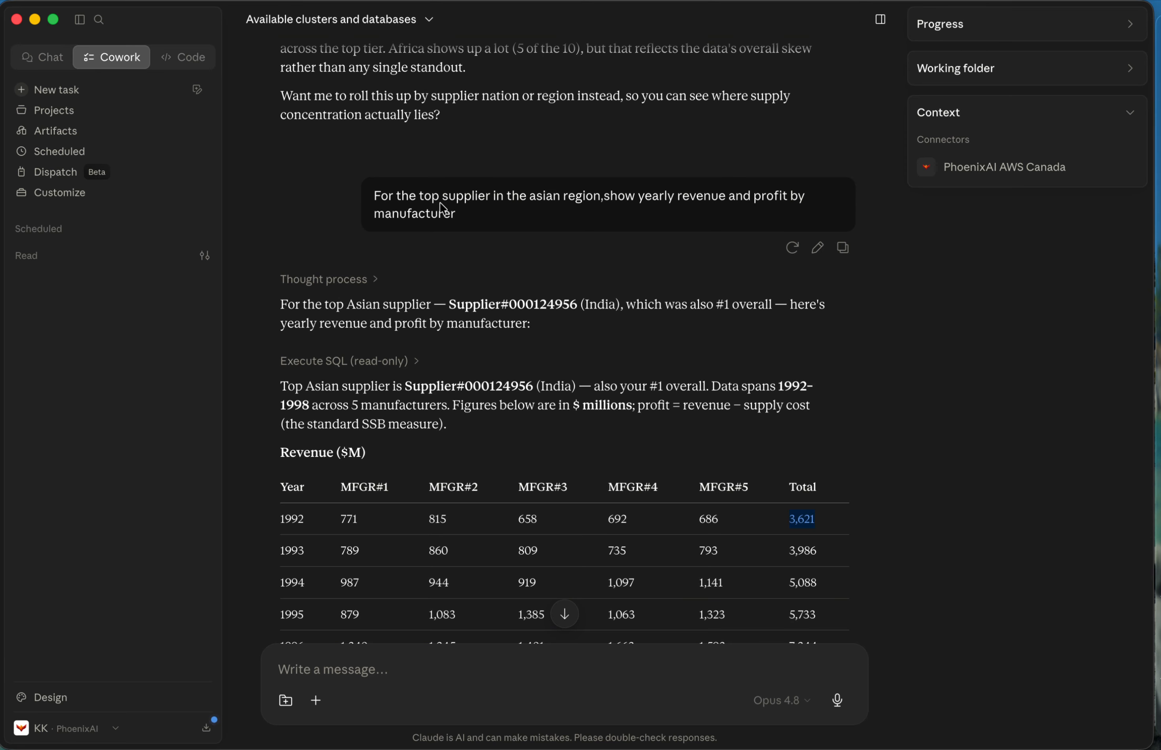
{"action": "left_click_drag", "start_coordinate": [643, 196], "coordinate": [782, 211]}
{"action": "scroll", "coordinate": [863, 577], "scroll_direction": "down", "scroll_amount": 2}
{"action": "left_click_drag", "start_coordinate": [788, 434], "coordinate": [828, 441]}
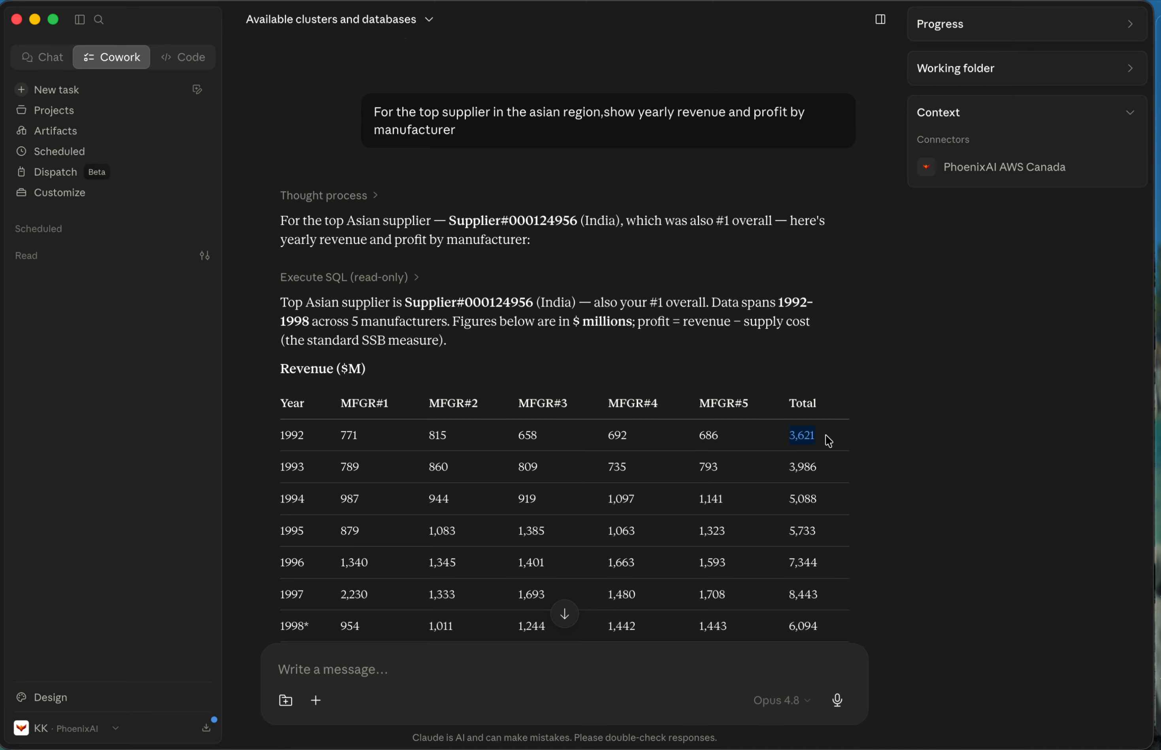
Examine the remaining revenue rows and the profit table by year and manufacturer, including its yearly totals.
{"action": "scroll", "coordinate": [884, 489], "scroll_direction": "down", "scroll_amount": 2}
{"action": "left_click_drag", "start_coordinate": [786, 401], "coordinate": [829, 405]}
{"action": "double_click", "coordinate": [712, 464]}
{"action": "scroll", "coordinate": [631, 444], "scroll_direction": "down", "scroll_amount": 8}
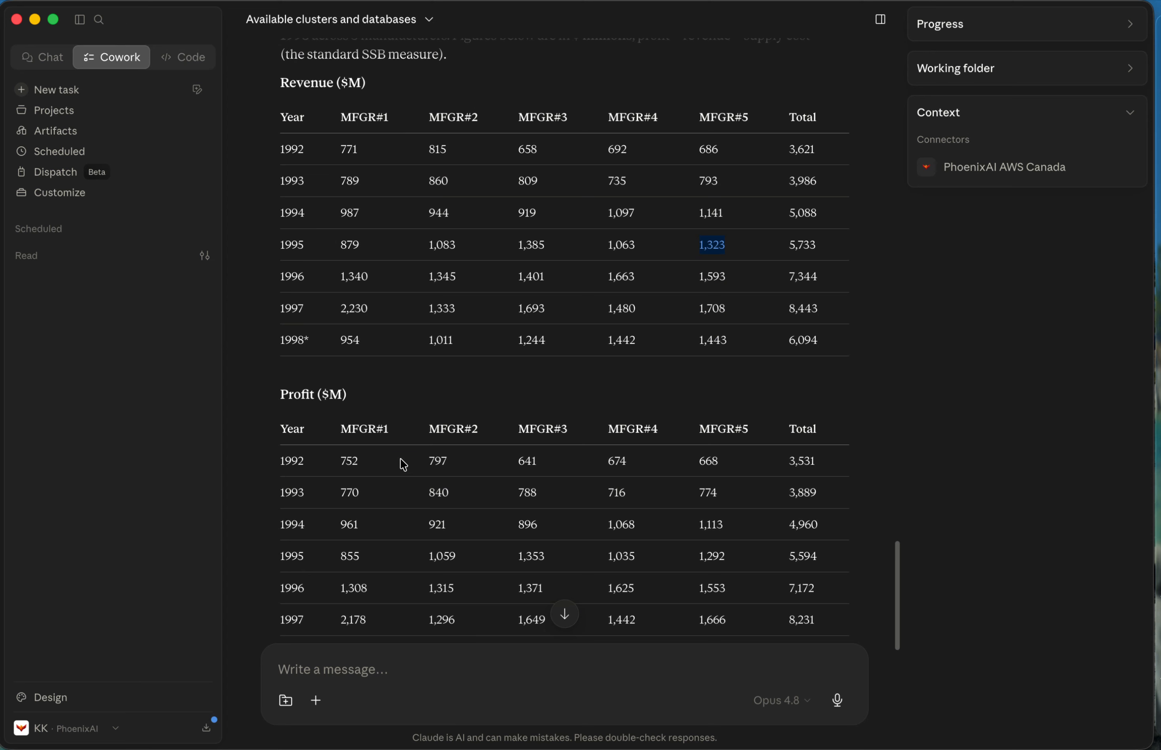
{"action": "left_click", "coordinate": [288, 359]}
{"action": "left_click_drag", "start_coordinate": [797, 364], "coordinate": [845, 543]}
{"action": "left_click", "coordinate": [733, 259]}
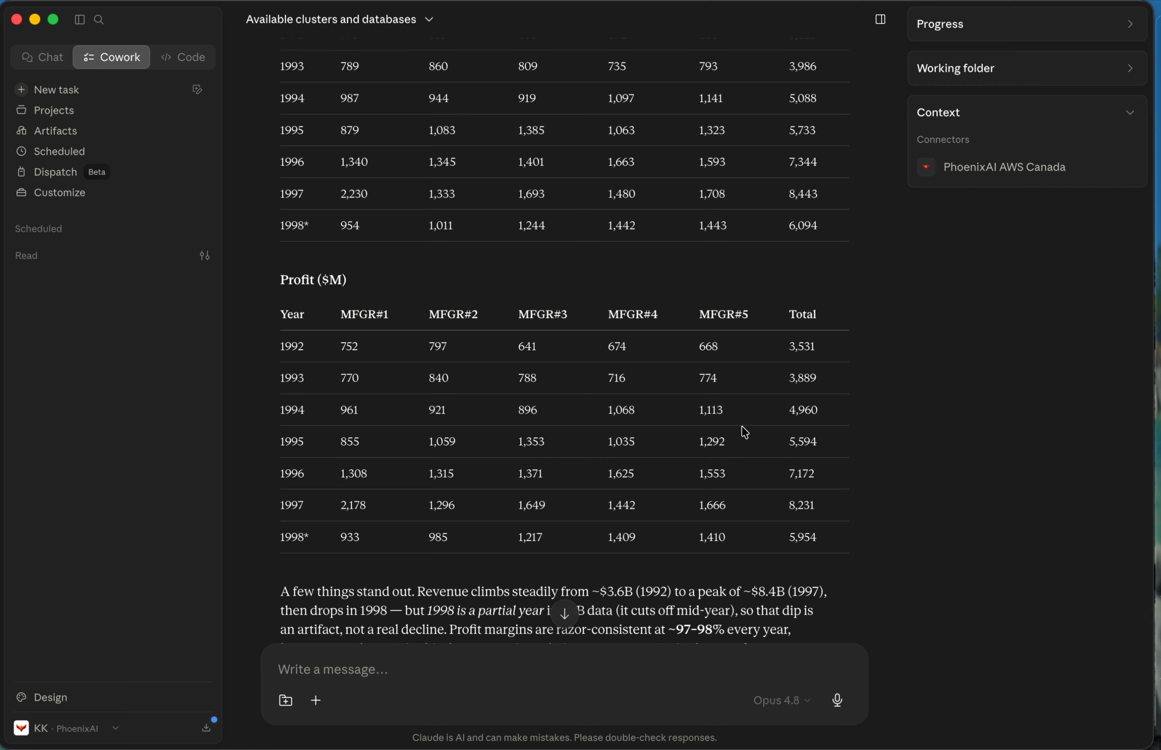
{"action": "scroll", "coordinate": [859, 512], "scroll_direction": "down", "scroll_amount": 5}
Switch to the SQL editor and check the 1992 MFGR#1 revenue in the query result.
{"action": "key", "text": "ctrl+Left"}
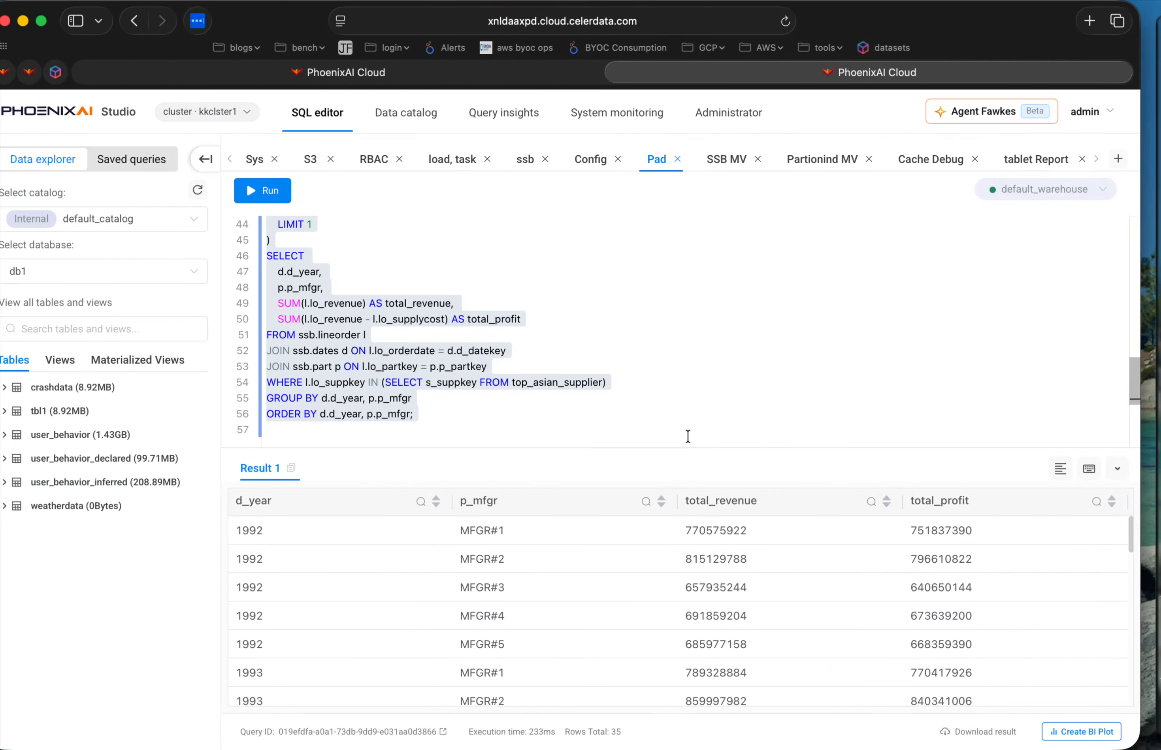
{"action": "left_click", "coordinate": [646, 575]}
{"action": "scroll", "coordinate": [646, 575], "scroll_direction": "down", "scroll_amount": 1}
{"action": "scroll", "coordinate": [648, 579], "scroll_direction": "up", "scroll_amount": 1}
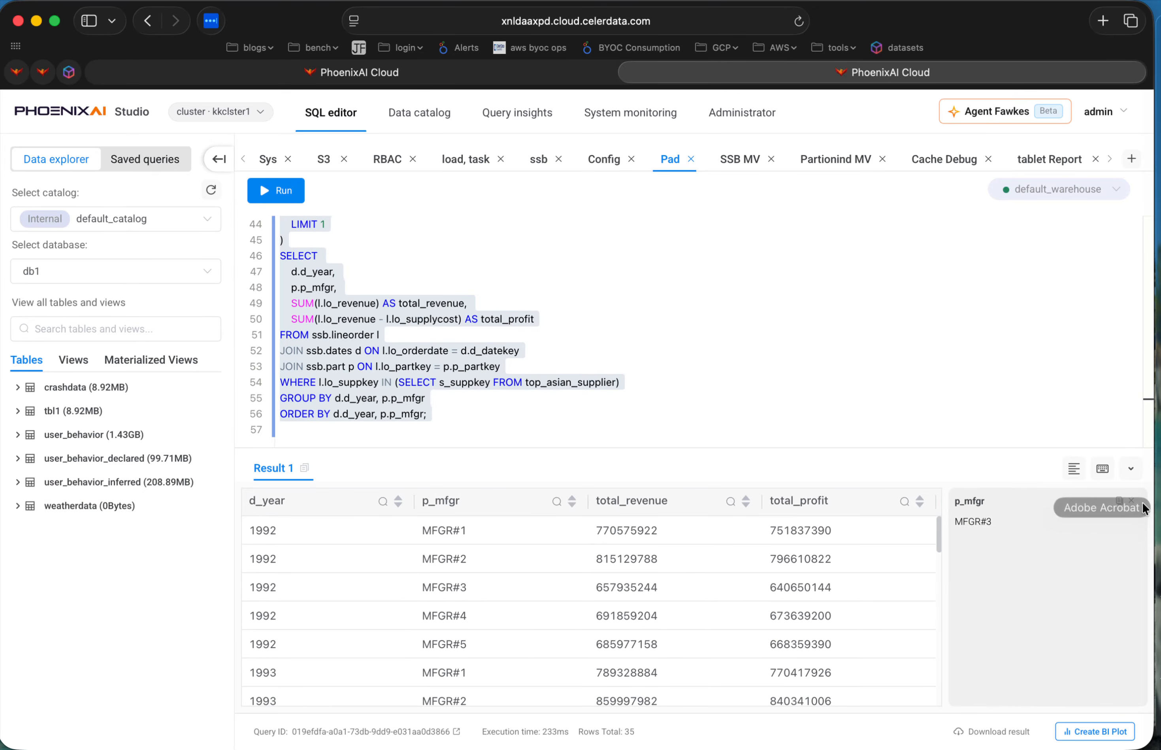
{"action": "left_click", "coordinate": [1131, 500]}
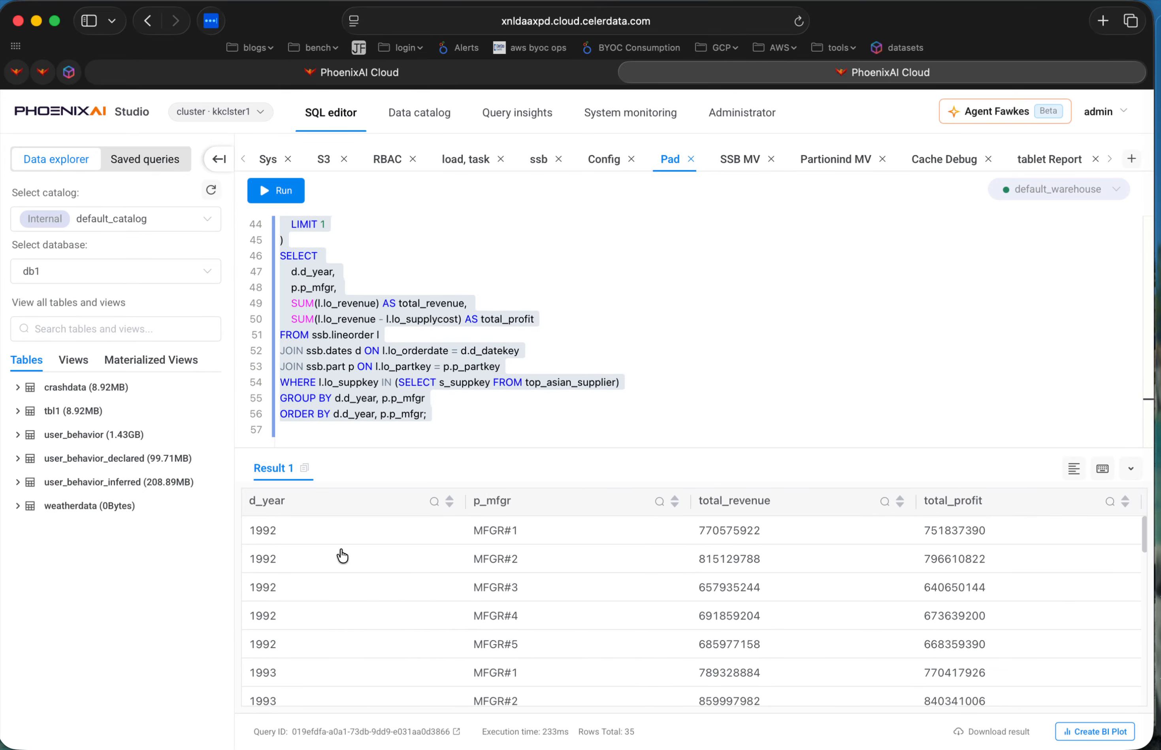
{"action": "left_click_drag", "start_coordinate": [471, 532], "coordinate": [706, 541]}
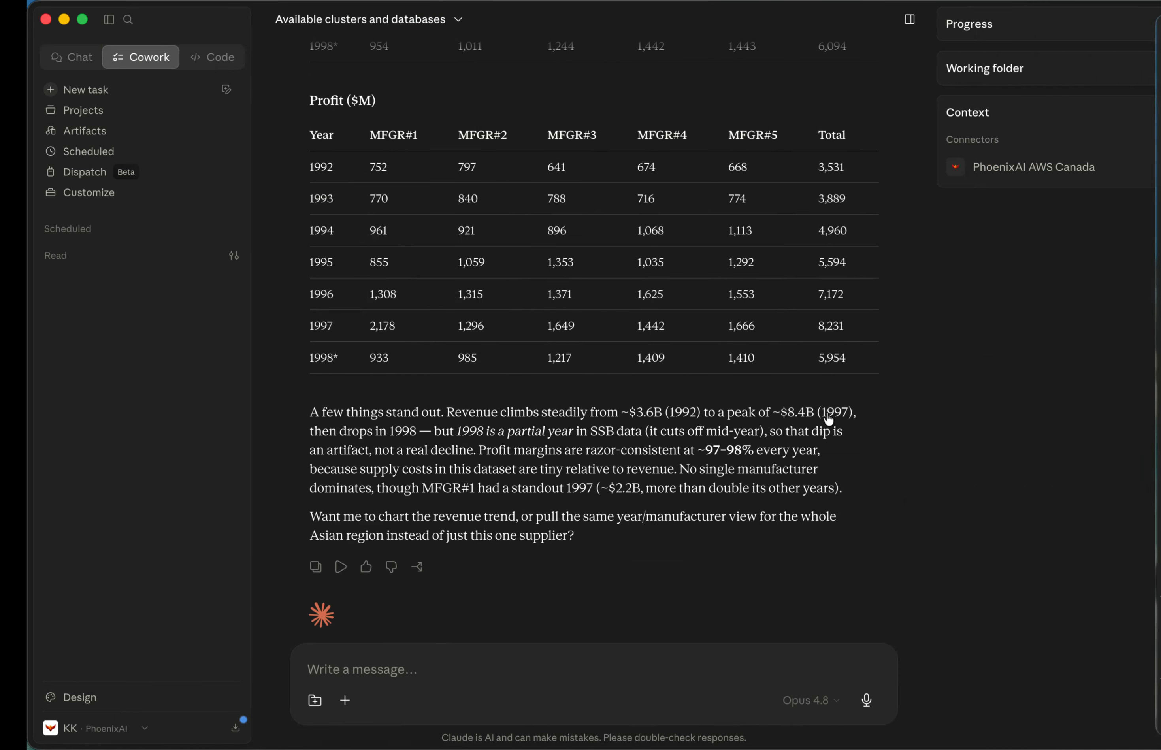
Return to Claude and compare its 1992 MFGR#1 revenue and profit with the query result.
{"action": "scroll", "coordinate": [393, 194], "scroll_direction": "up", "scroll_amount": 6}
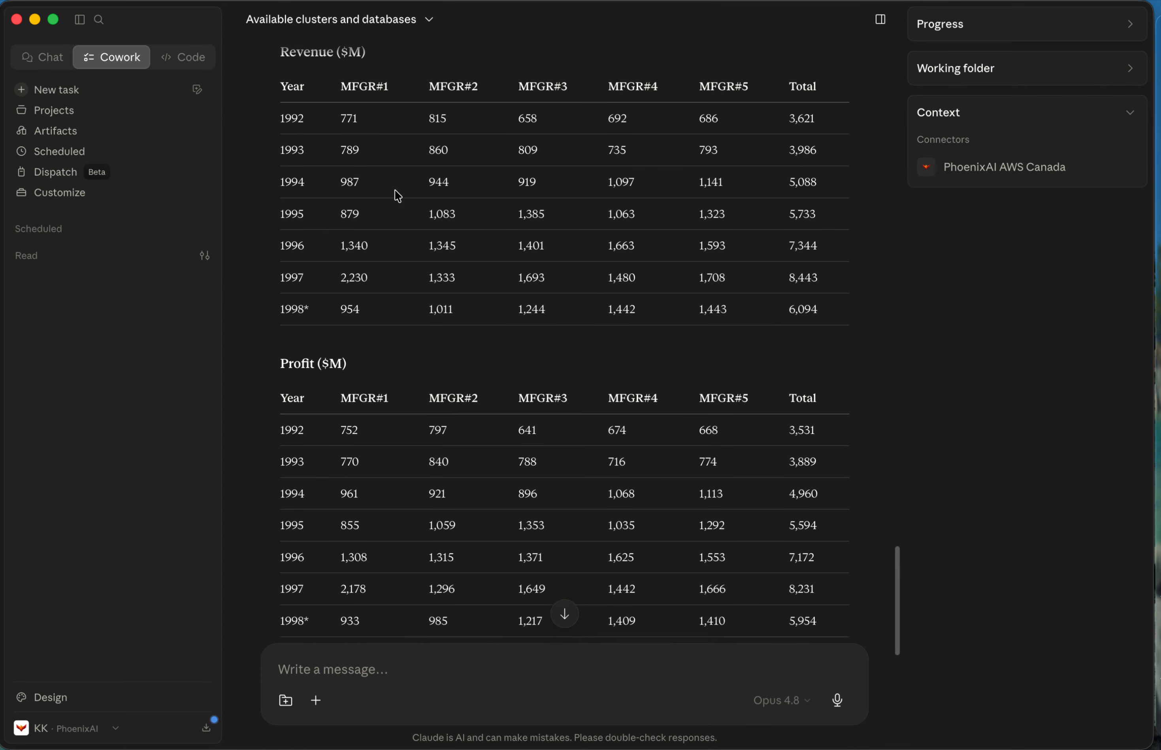
{"action": "double_click", "coordinate": [349, 133]}
{"action": "double_click", "coordinate": [348, 444]}
Switch back to the SQL editor and look through the total_revenue and total_profit values in the result rows.
{"action": "key", "text": "ctrl+Left"}
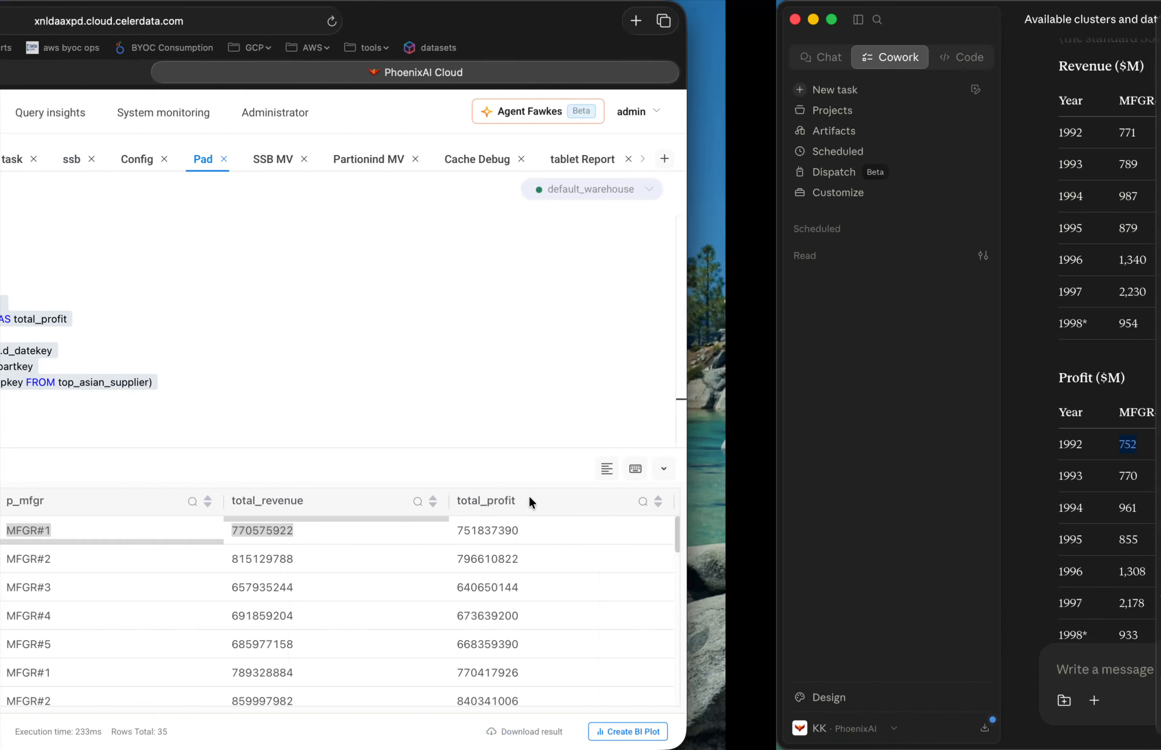
{"action": "scroll", "coordinate": [842, 595], "scroll_direction": "down", "scroll_amount": 1}
{"action": "scroll", "coordinate": [842, 595], "scroll_direction": "up", "scroll_amount": 1}
{"action": "scroll", "coordinate": [565, 608], "scroll_direction": "down", "scroll_amount": 1}
{"action": "scroll", "coordinate": [564, 608], "scroll_direction": "up", "scroll_amount": 1}
{"action": "scroll", "coordinate": [564, 608], "scroll_direction": "down", "scroll_amount": 1}
Return to Claude and review the yearly totals of the revenue table.
{"action": "key", "text": "ctrl+Right"}
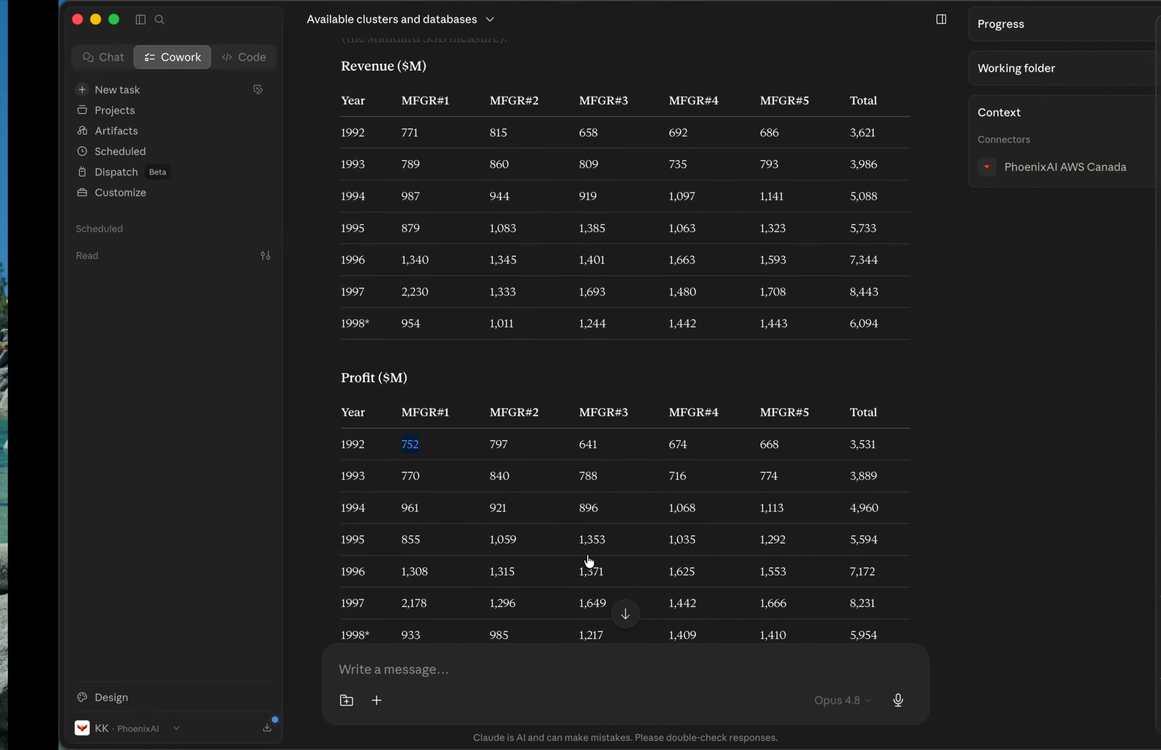
{"action": "left_click_drag", "start_coordinate": [789, 132], "coordinate": [805, 350]}
{"action": "scroll", "coordinate": [758, 395], "scroll_direction": "down", "scroll_amount": 6}
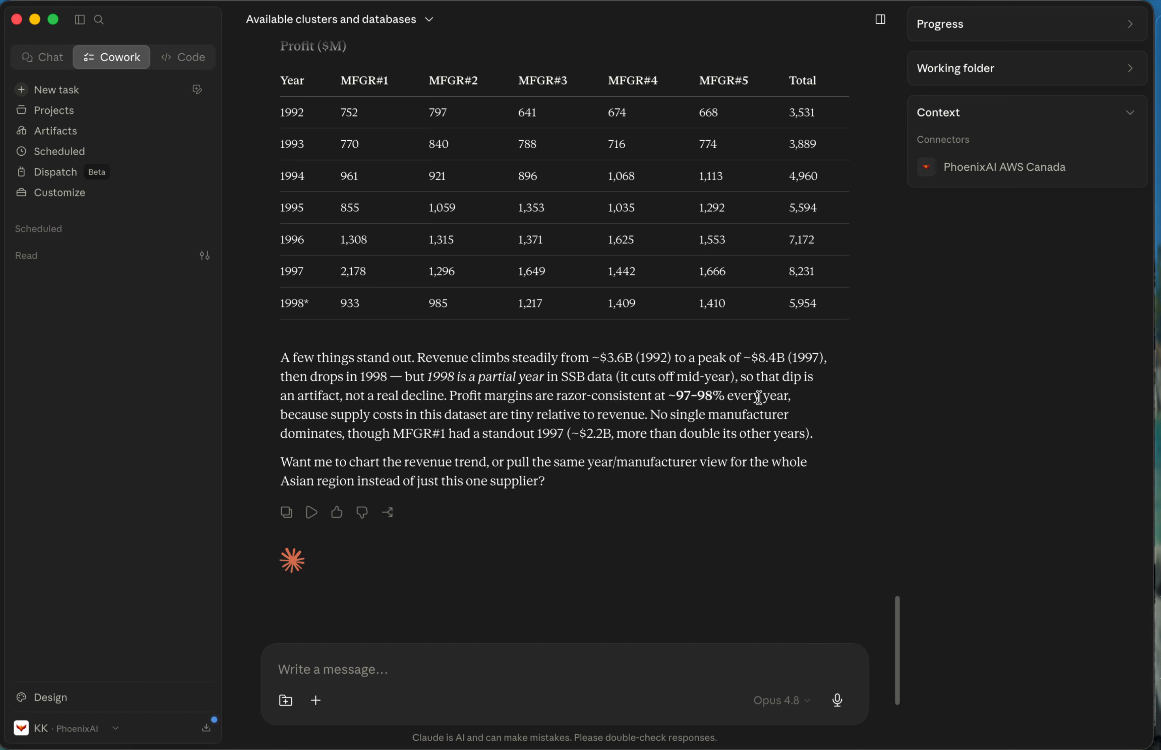
Read the closing summary of Claude's answer, focusing on the revenue trend for 1992, 1997 and 1998.
{"action": "left_click_drag", "start_coordinate": [292, 357], "coordinate": [567, 485]}
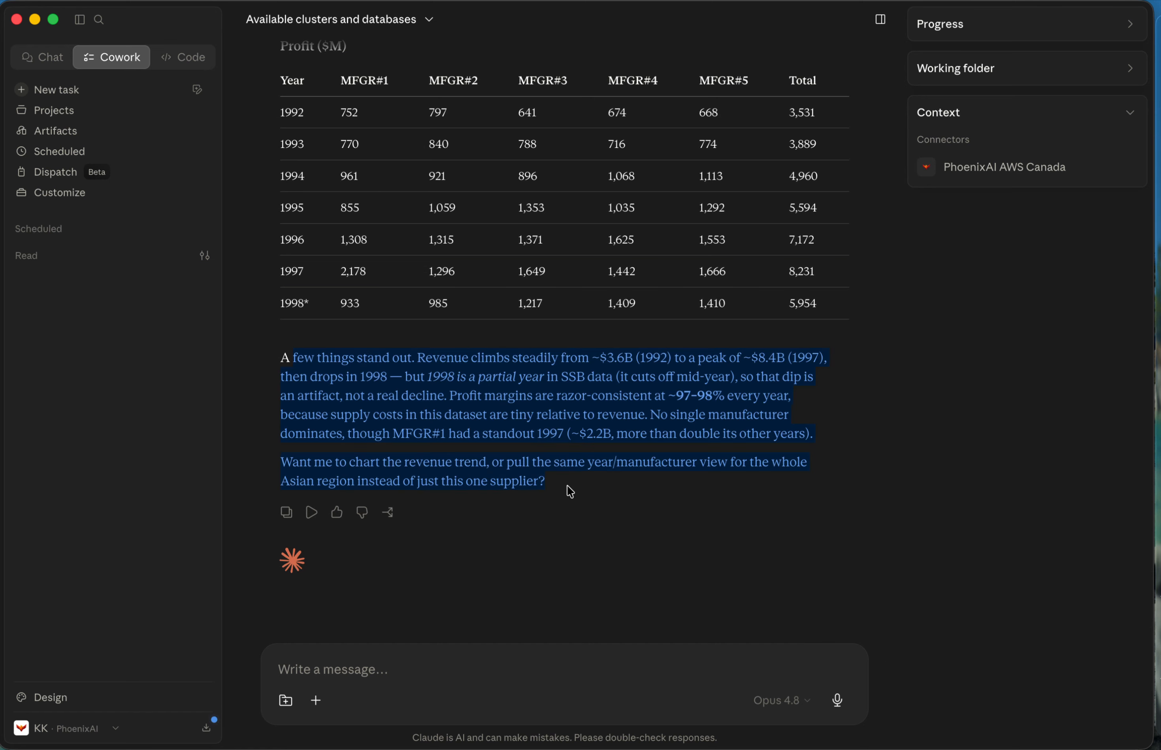
{"action": "left_click", "coordinate": [566, 485]}
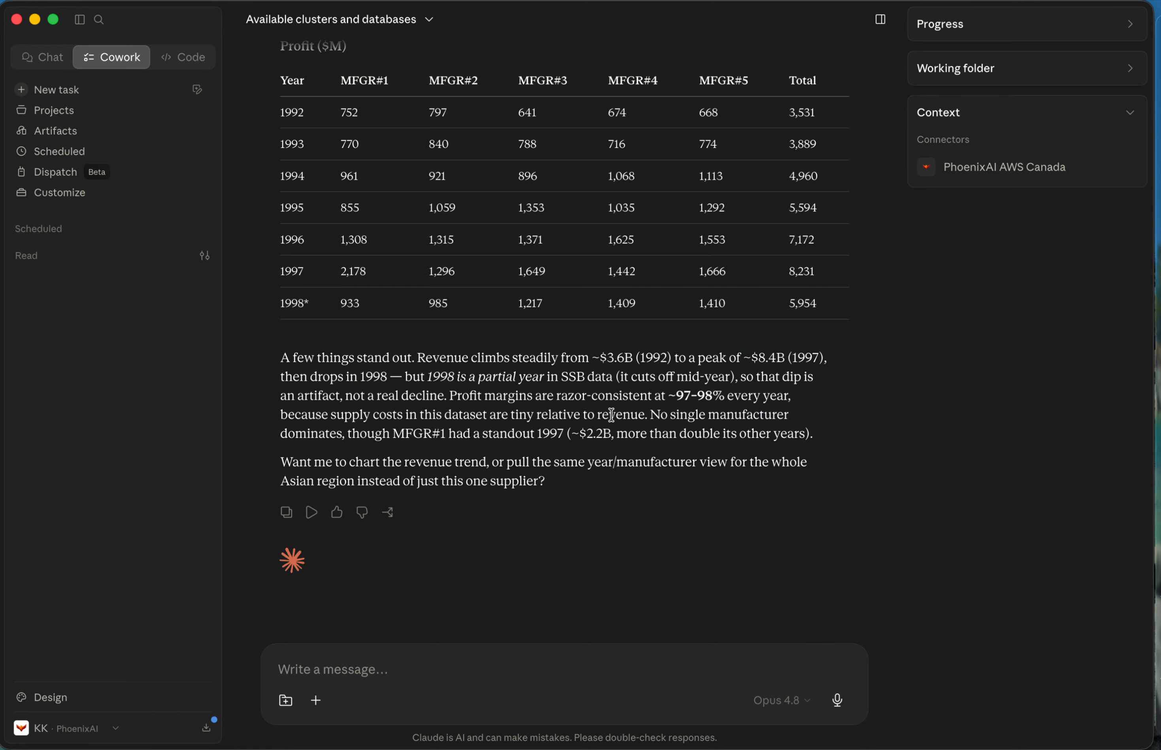
{"action": "scroll", "coordinate": [611, 414], "scroll_direction": "down", "scroll_amount": 1}
{"action": "left_click_drag", "start_coordinate": [430, 341], "coordinate": [590, 344]}
{"action": "scroll", "coordinate": [652, 437], "scroll_direction": "up", "scroll_amount": 3}
{"action": "left_click", "coordinate": [683, 458]}
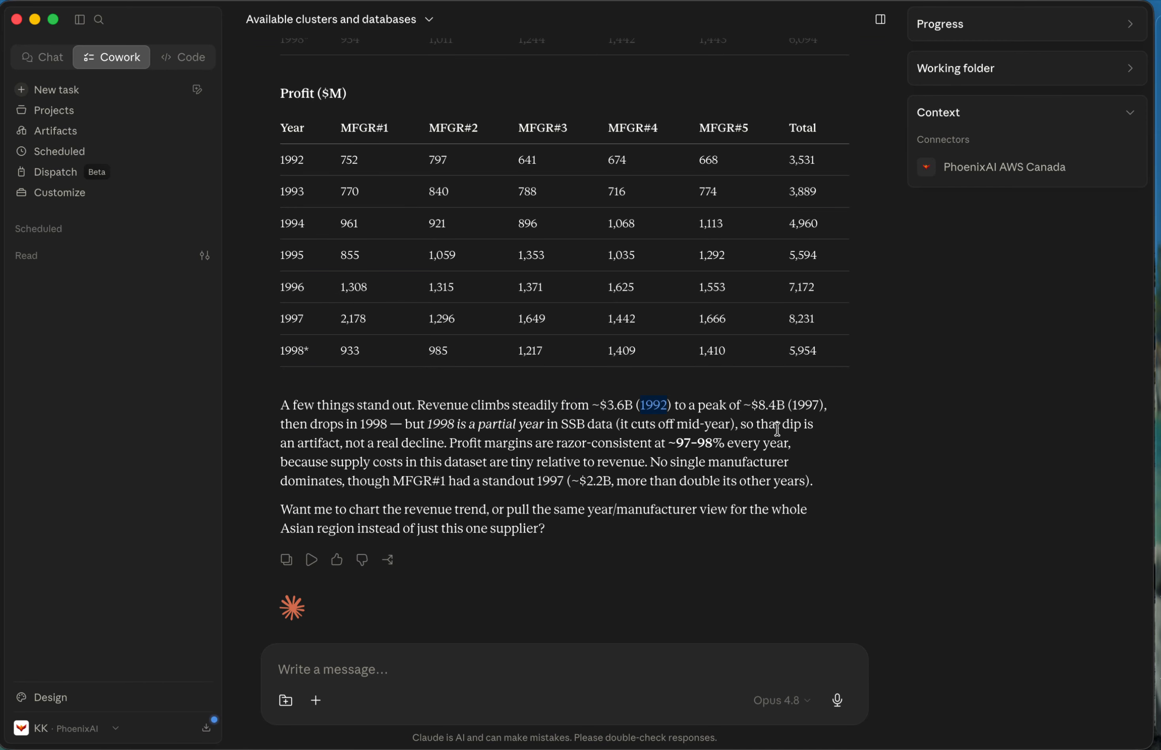
{"action": "double_click", "coordinate": [807, 407]}
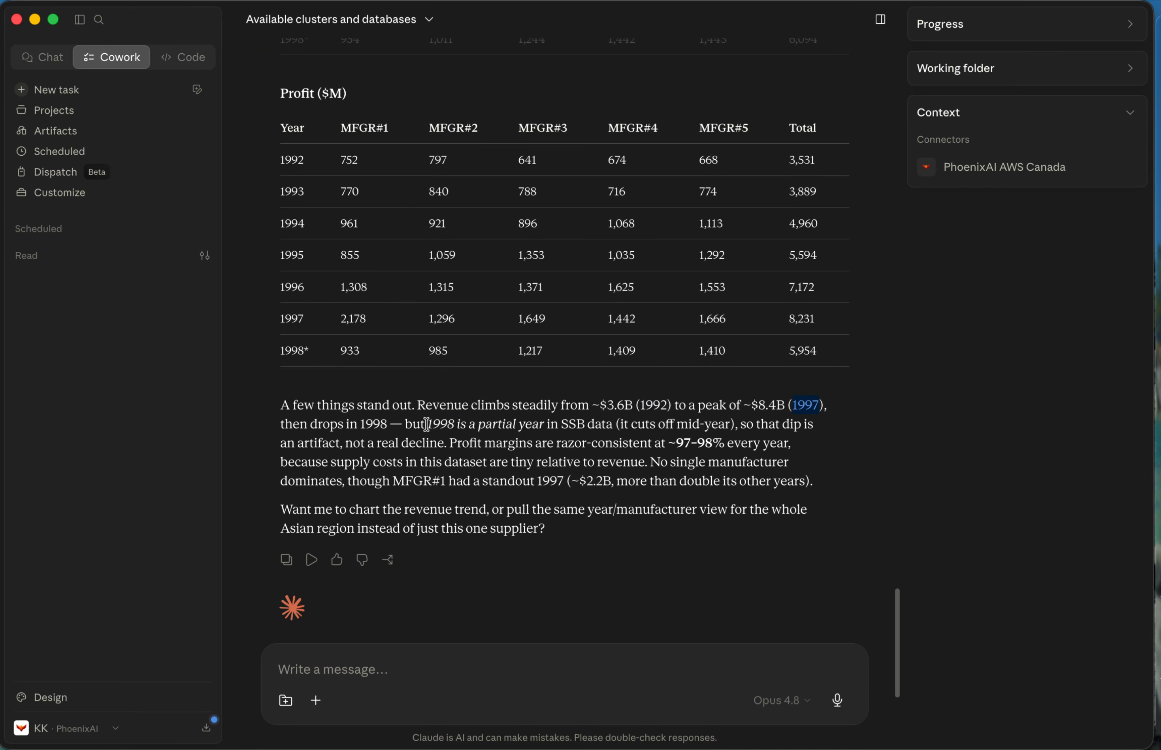
{"action": "double_click", "coordinate": [372, 423]}
Check the summary's revenue trend against the Total column of the revenue table from 1992 to 1998.
{"action": "scroll", "coordinate": [336, 265], "scroll_direction": "up", "scroll_amount": 5}
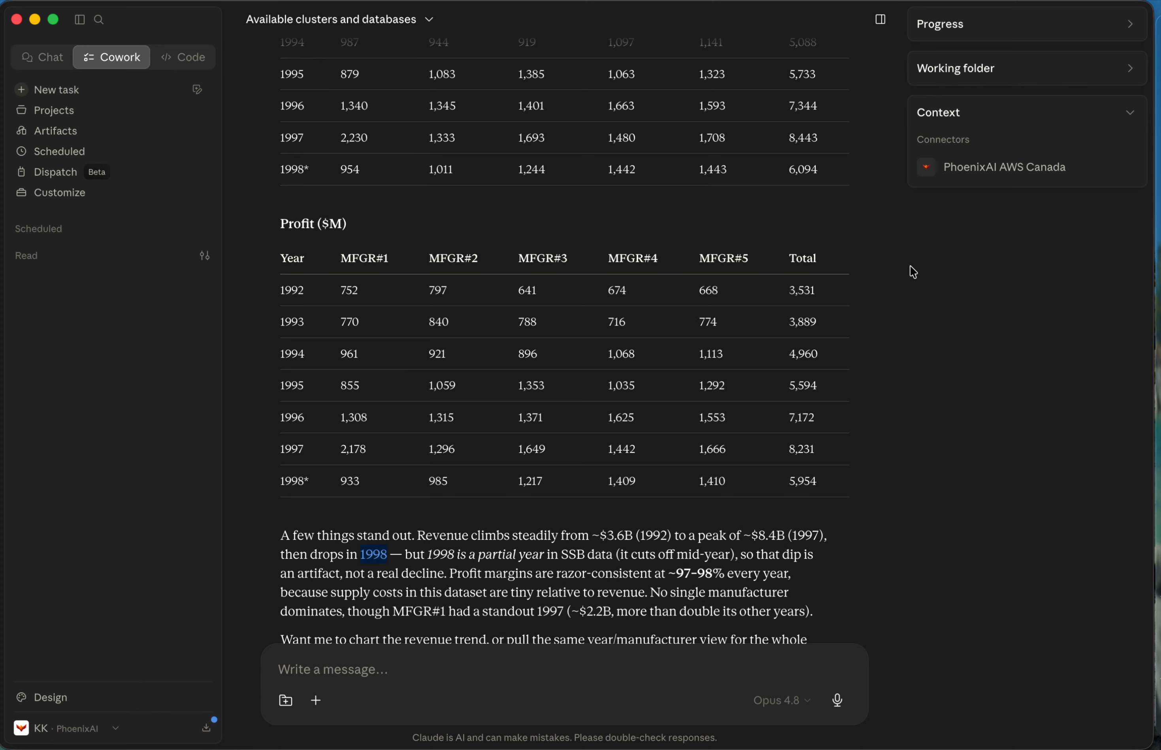
{"action": "scroll", "coordinate": [771, 165], "scroll_direction": "up", "scroll_amount": 6}
{"action": "left_click_drag", "start_coordinate": [797, 145], "coordinate": [823, 342]}
{"action": "scroll", "coordinate": [824, 342], "scroll_direction": "down", "scroll_amount": 12}
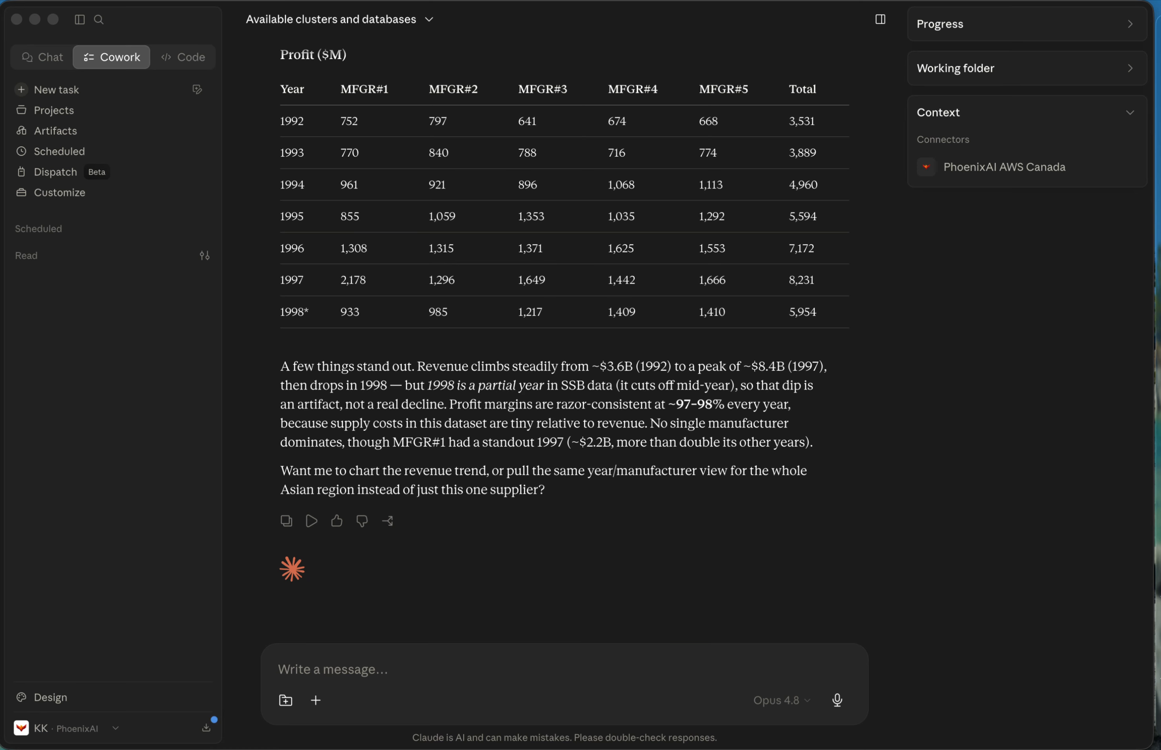
Ask Claude "Can you create a graph with revenue and profilt trends per year and per part".
{"action": "left_click", "coordinate": [492, 679]}
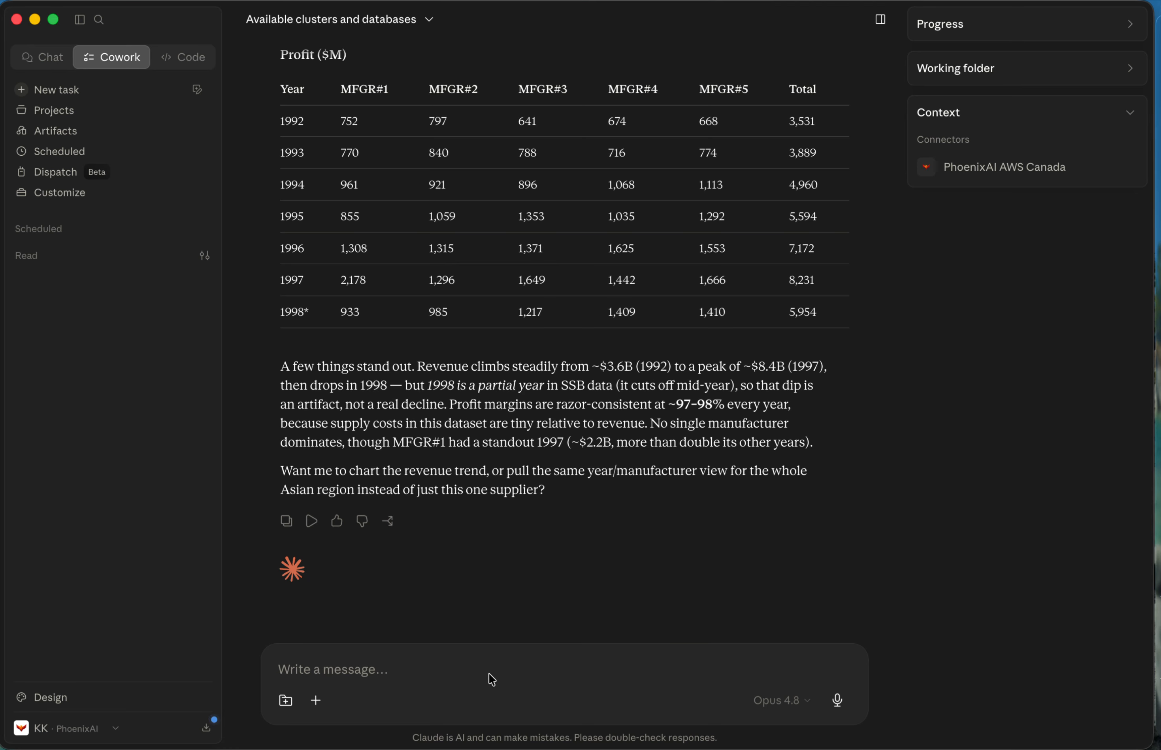
{"action": "type", "text": "Can you create a graph with revenue and profilt trends per year and per part"}
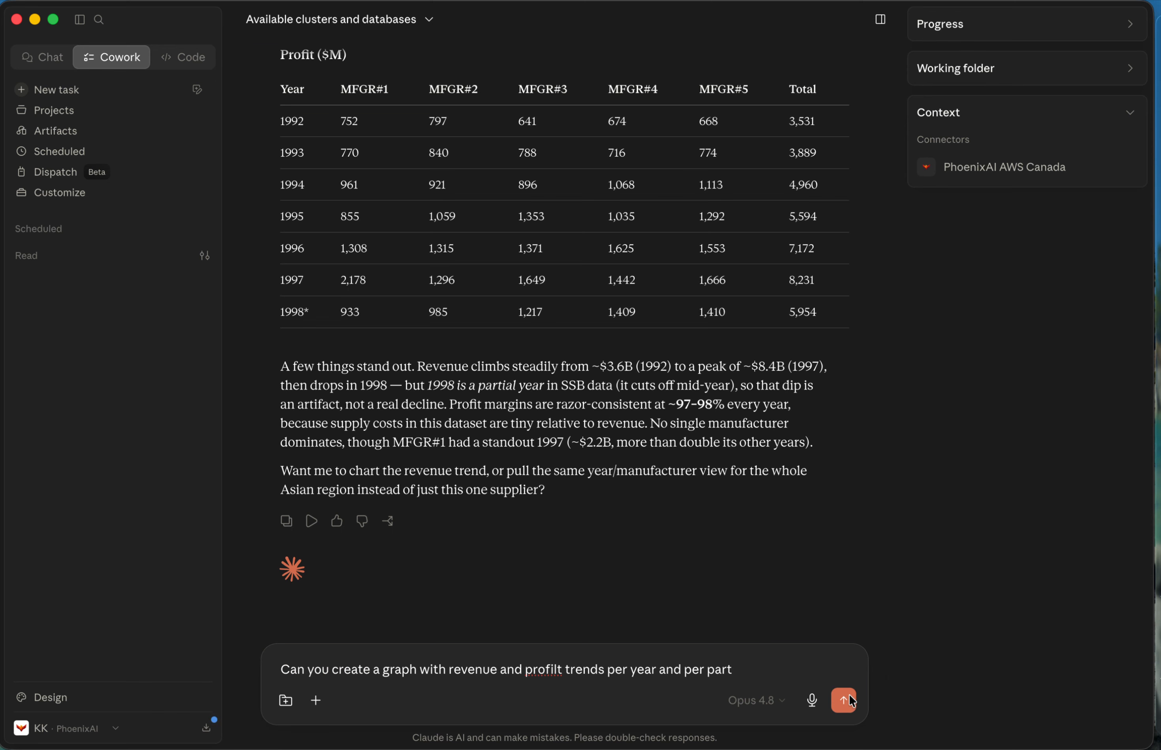
{"action": "left_click", "coordinate": [849, 695]}
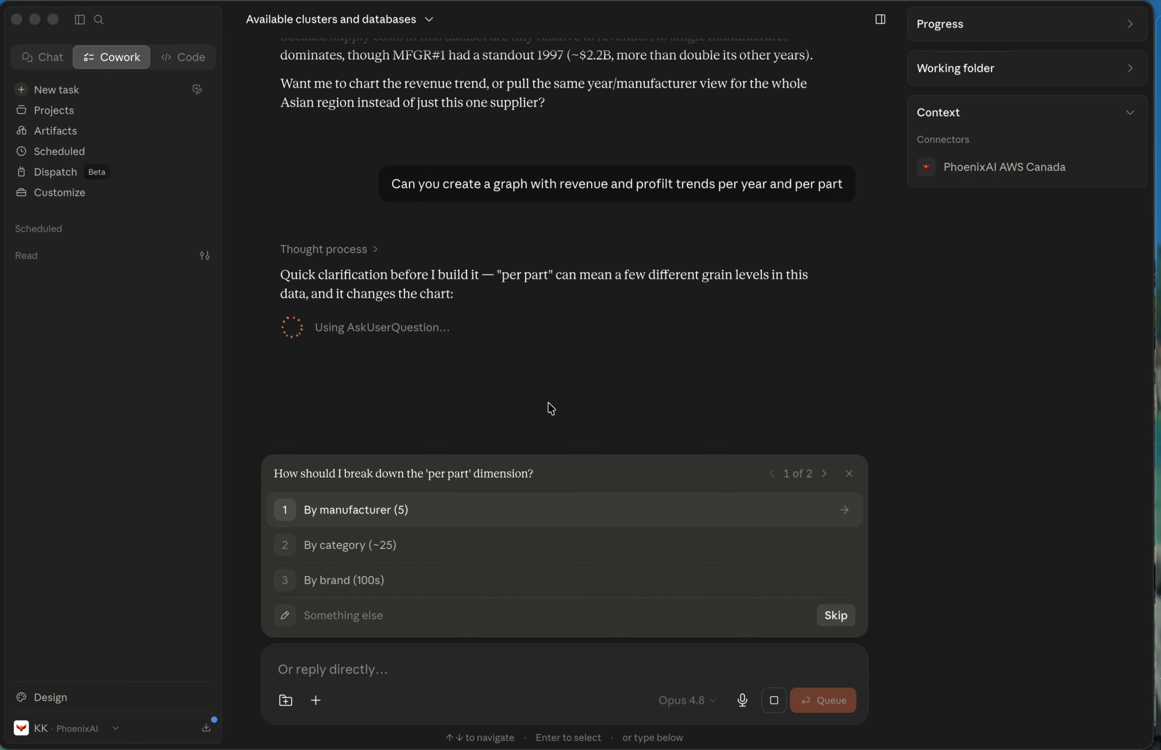
Answer the clarifying questions with "By manufacturer (5)" for the breakdown and "Top Asian supplier only" for the scope.
{"action": "left_click", "coordinate": [367, 512]}
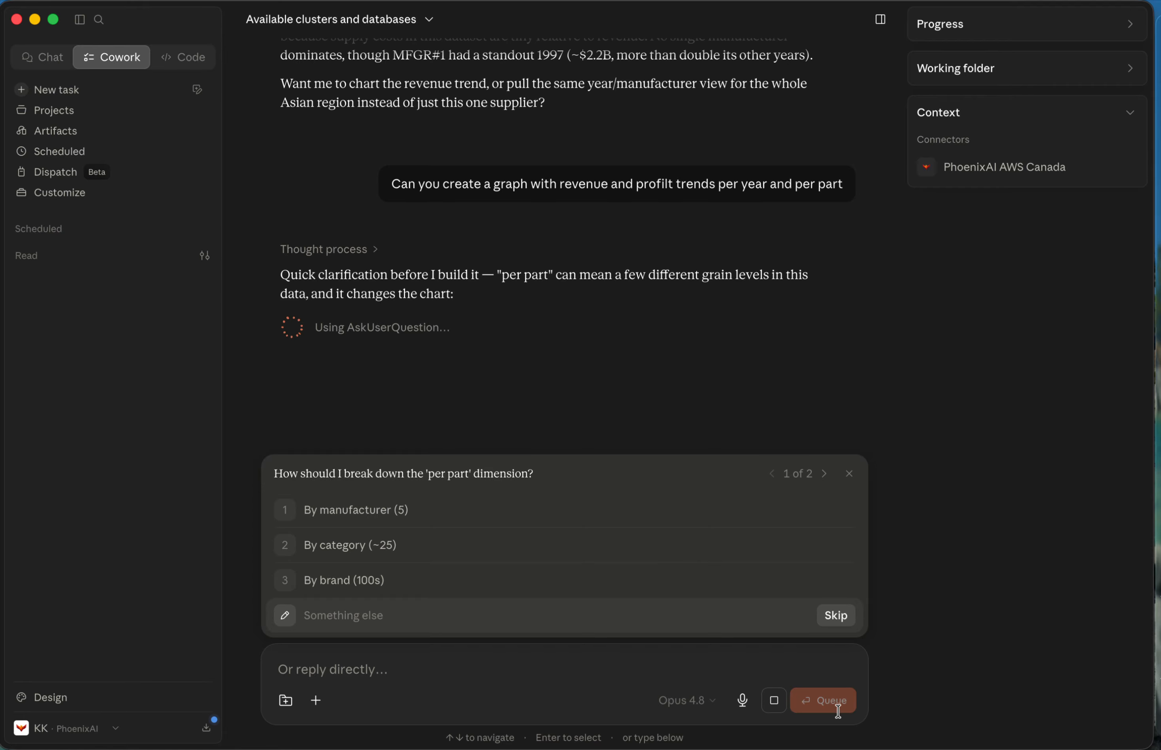
{"action": "left_click", "coordinate": [308, 510]}
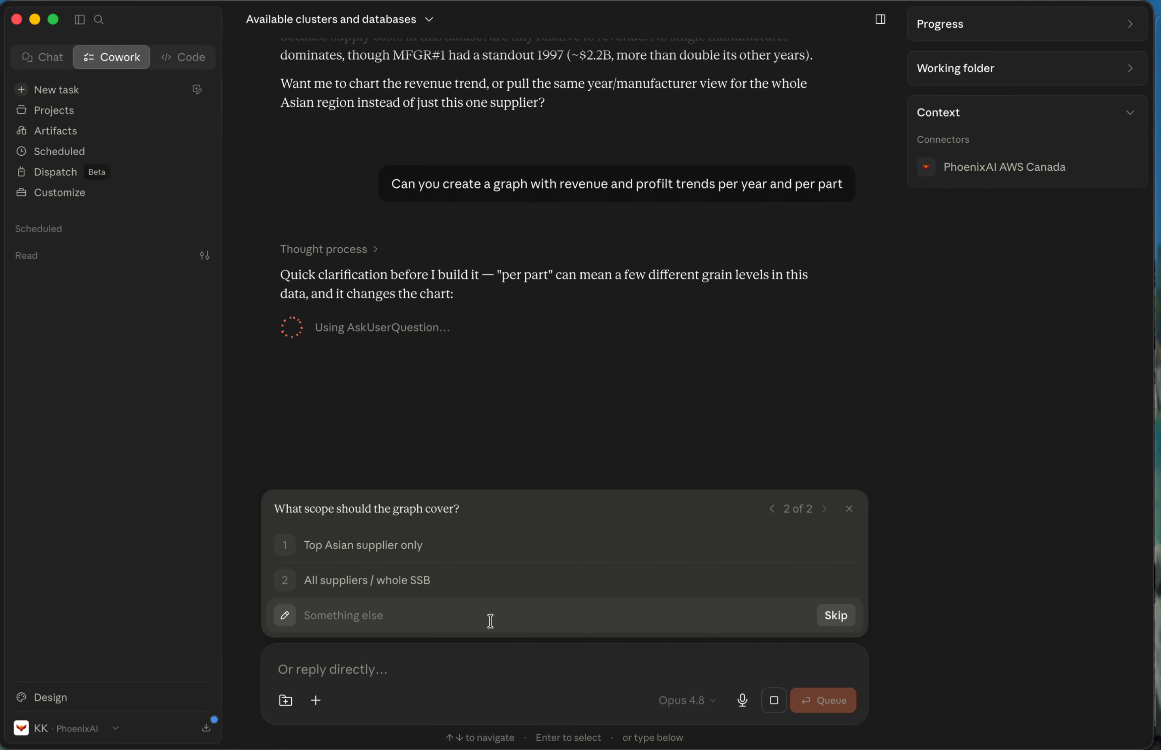
{"action": "left_click", "coordinate": [375, 546]}
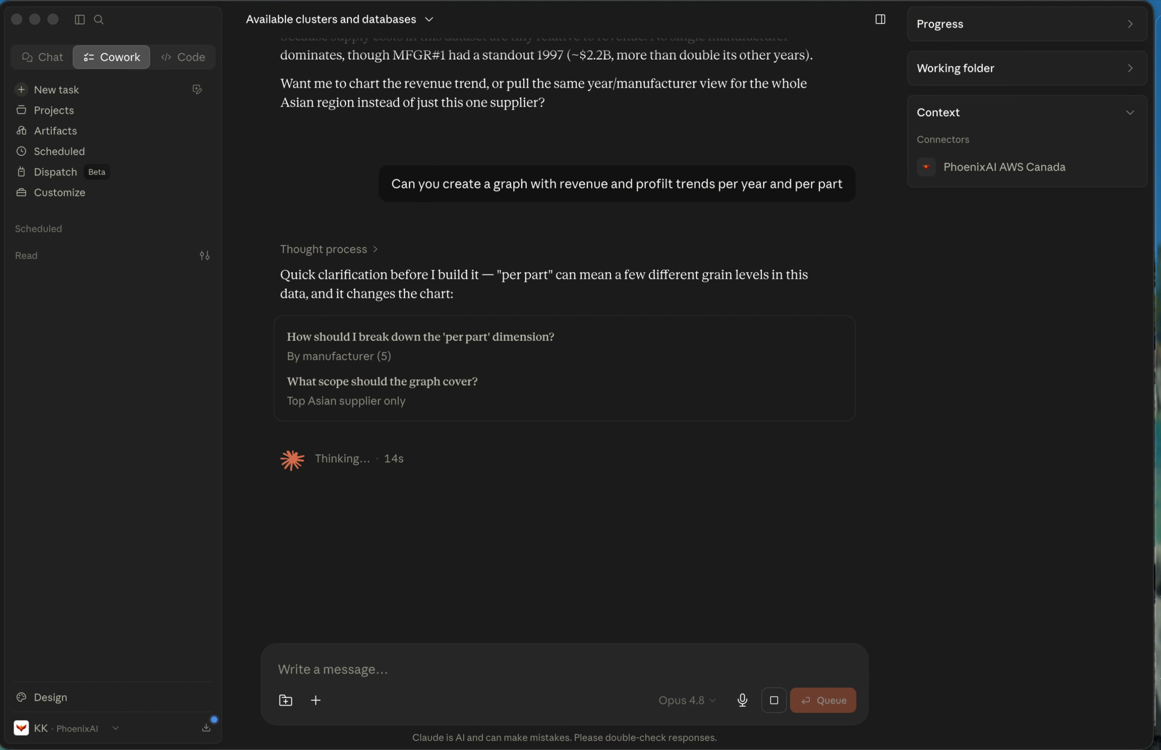
Switch to the SQL editor and select the ssb database in the data explorer to view its tables.
{"action": "key", "text": "ctrl+Left"}
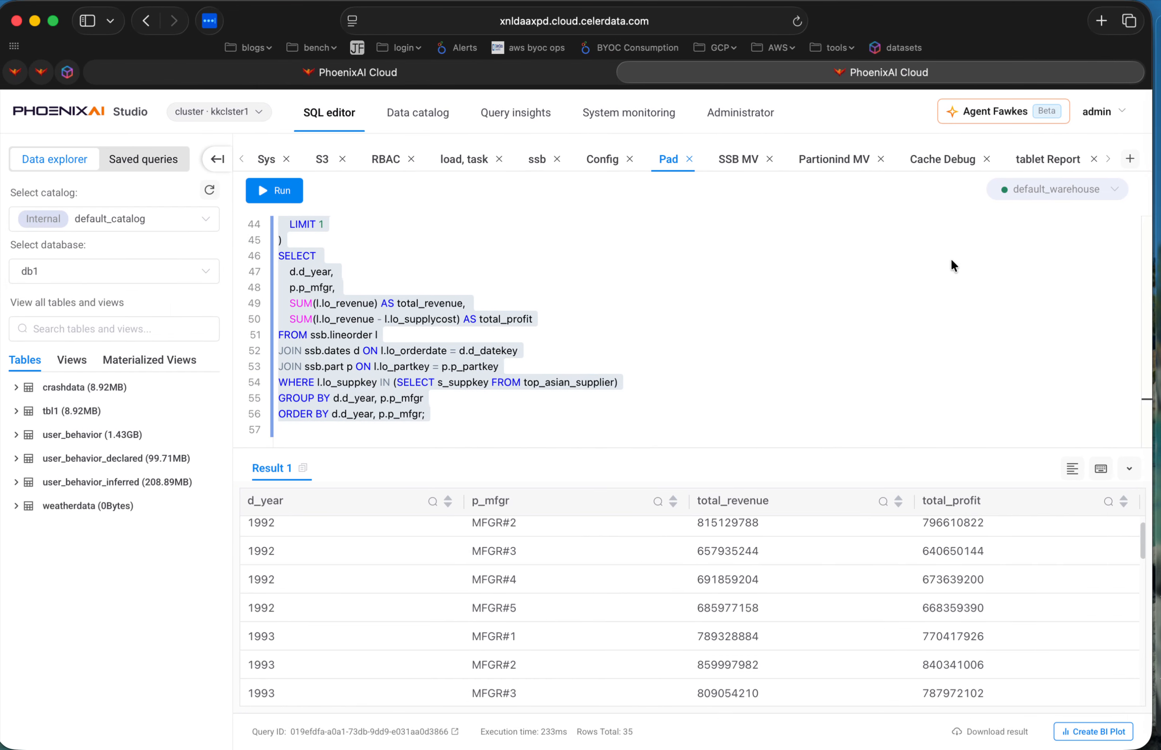
{"action": "left_click", "coordinate": [1097, 115]}
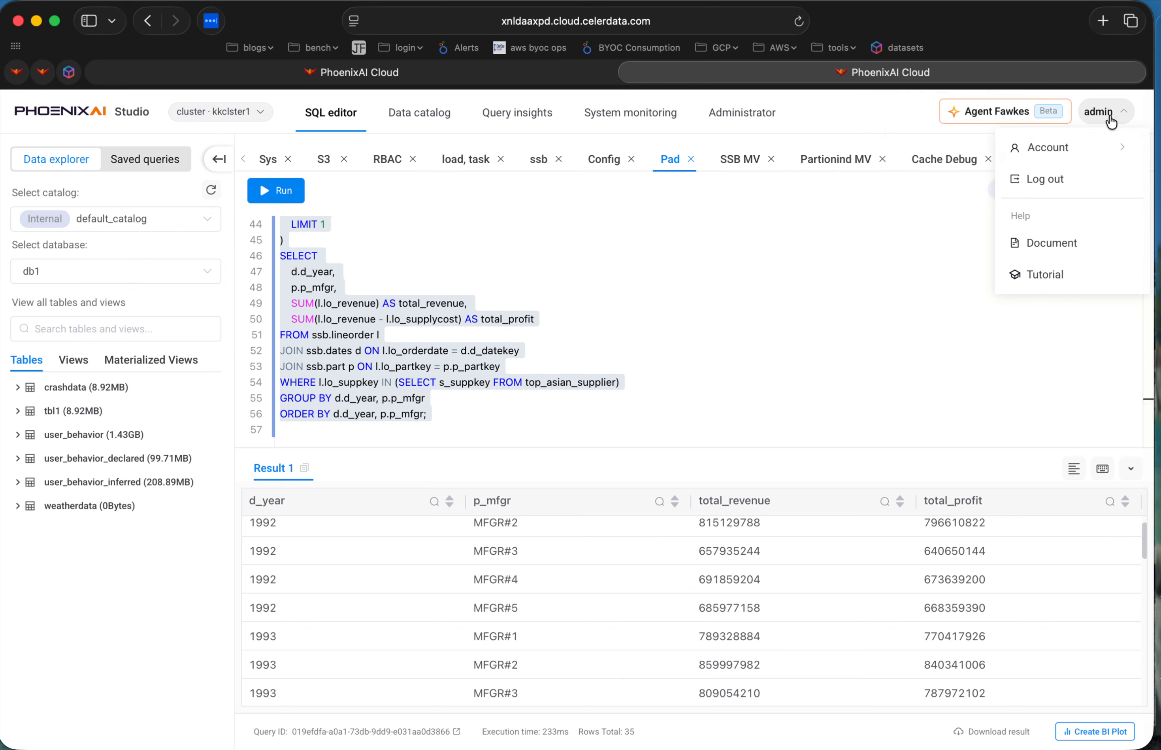
{"action": "left_click", "coordinate": [862, 333]}
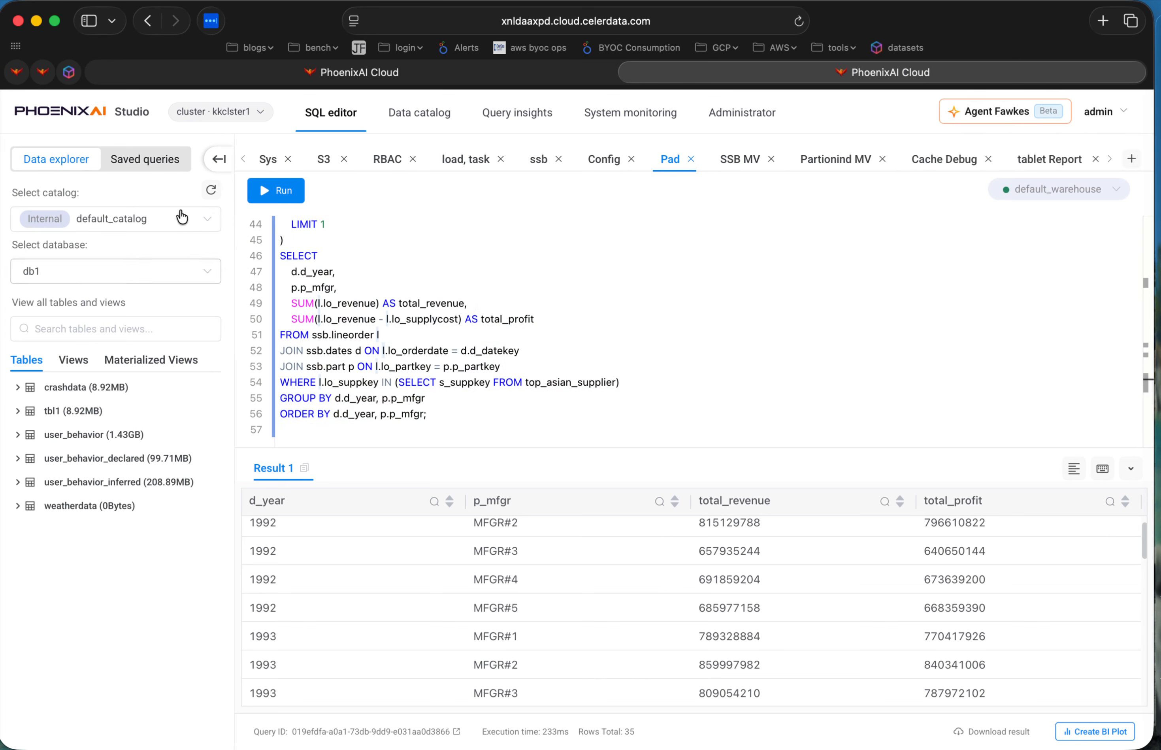
{"action": "left_click", "coordinate": [186, 278]}
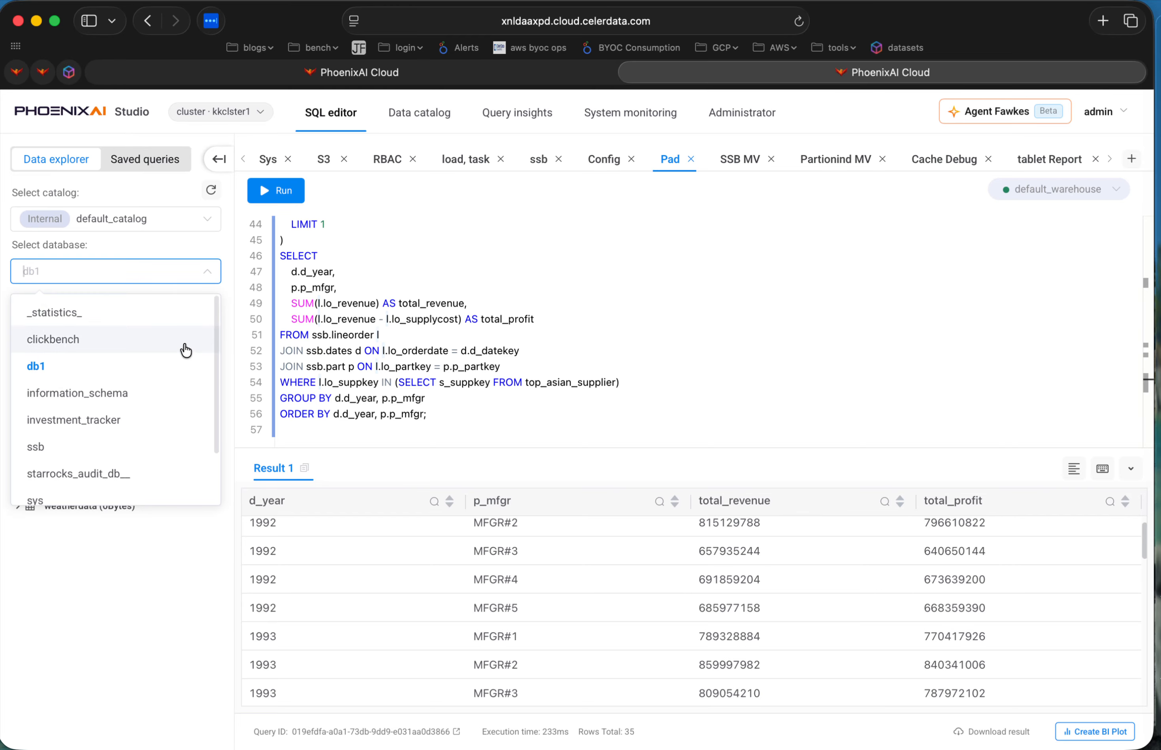
{"action": "scroll", "coordinate": [111, 356], "scroll_direction": "down", "scroll_amount": 1}
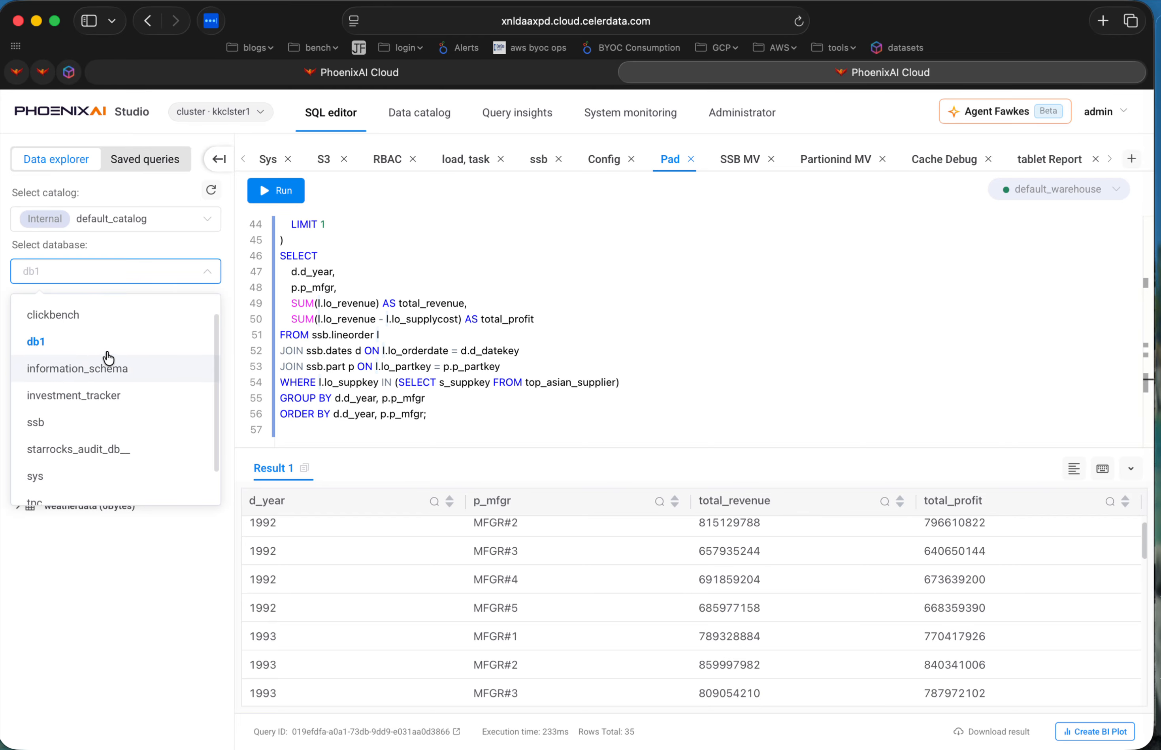
{"action": "left_click", "coordinate": [104, 422]}
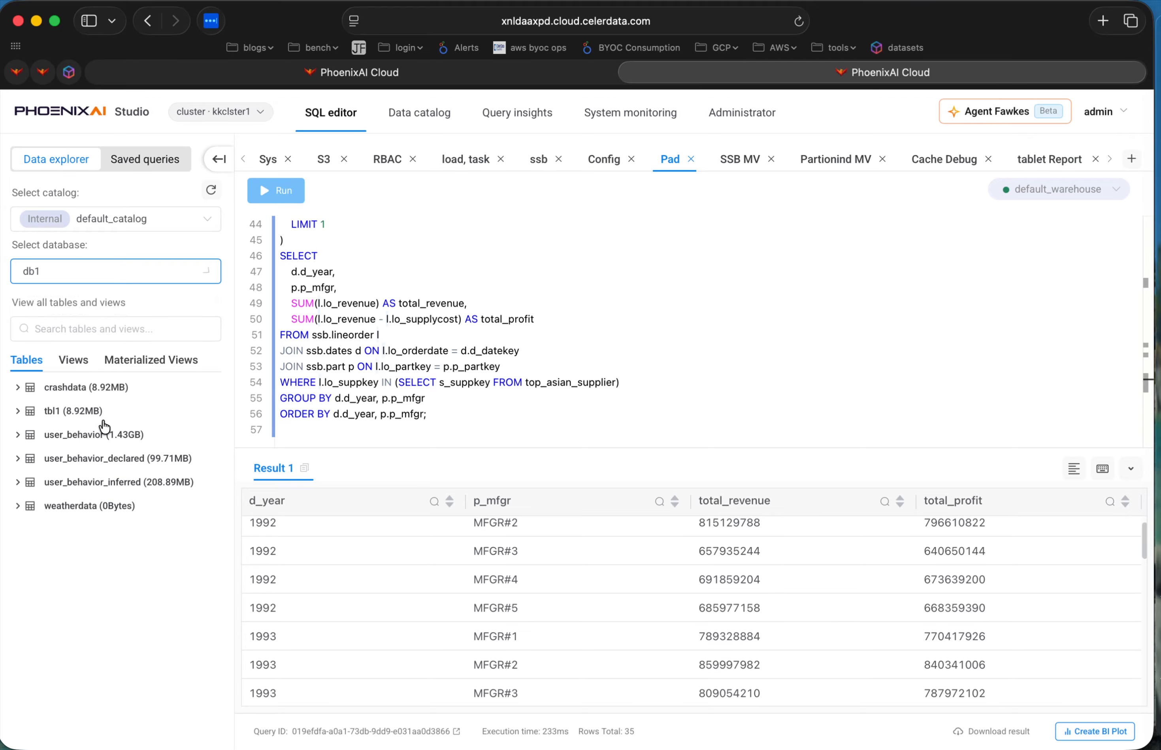
Browse the database list in the data explorer and select clickbench to view its tables.
{"action": "left_click", "coordinate": [98, 271]}
{"action": "scroll", "coordinate": [102, 429], "scroll_direction": "down", "scroll_amount": 2}
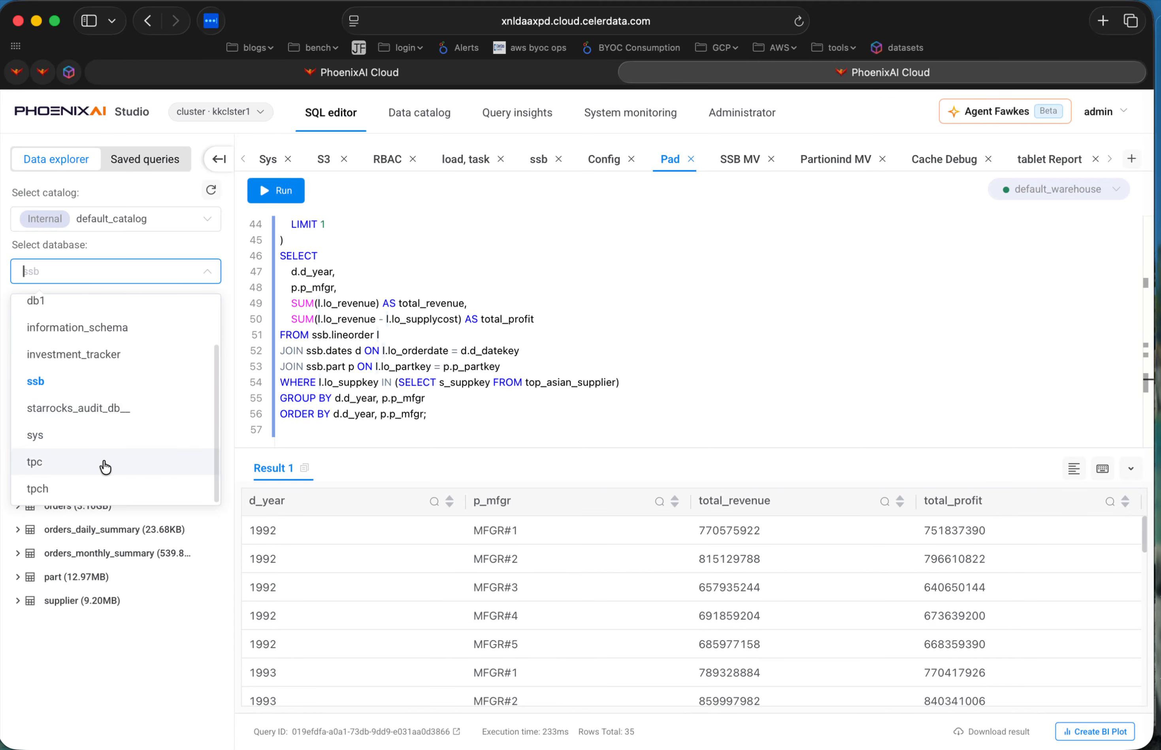
{"action": "scroll", "coordinate": [105, 467], "scroll_direction": "up", "scroll_amount": 3}
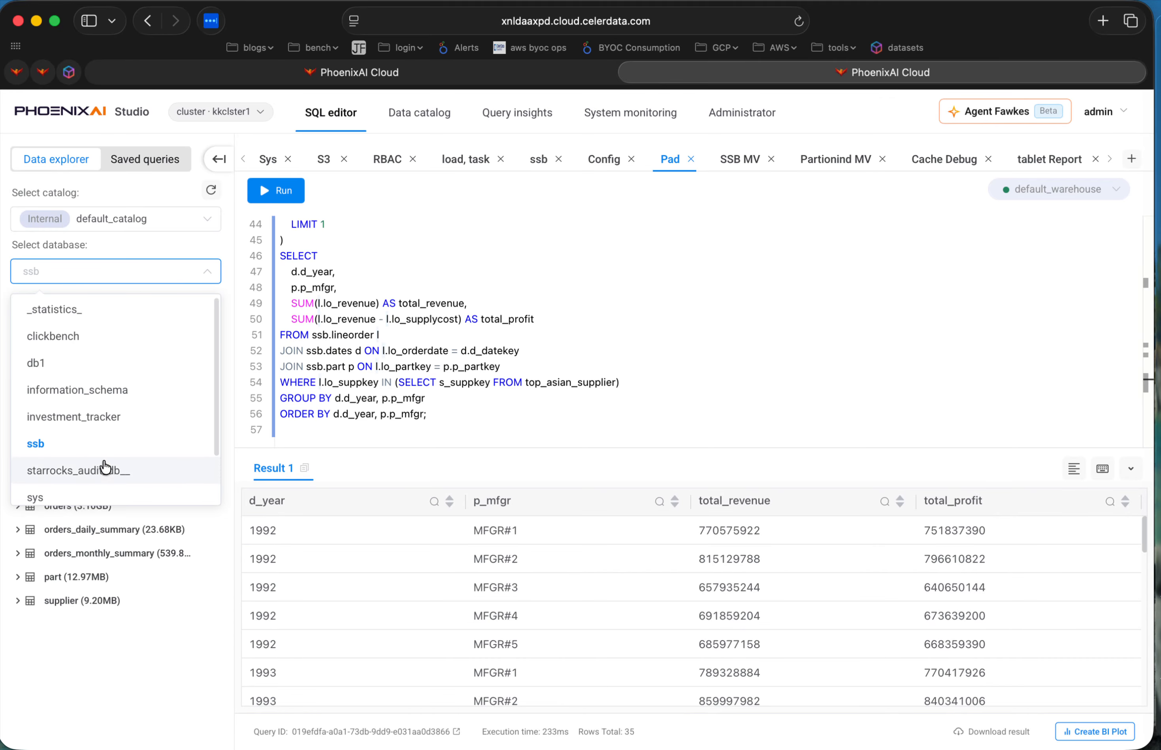
{"action": "left_click", "coordinate": [79, 337]}
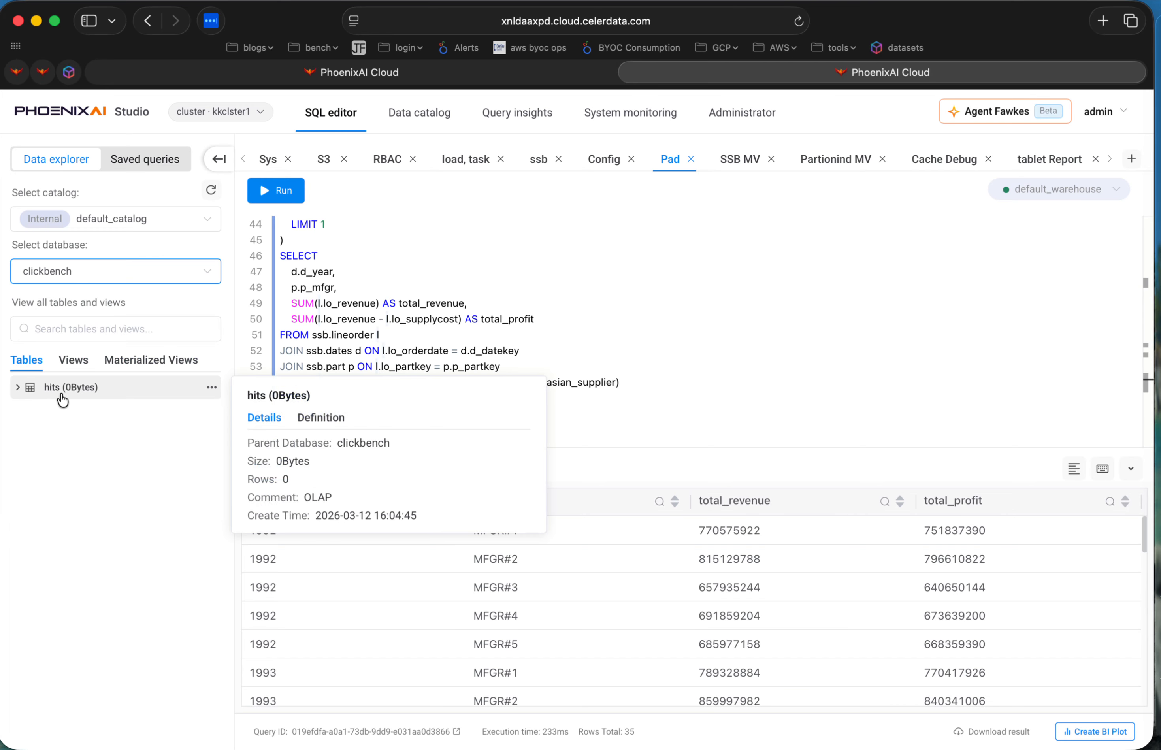
Change the data explorer's database to tpch and look over its tables.
{"action": "left_click", "coordinate": [85, 274]}
{"action": "scroll", "coordinate": [88, 456], "scroll_direction": "down", "scroll_amount": 1}
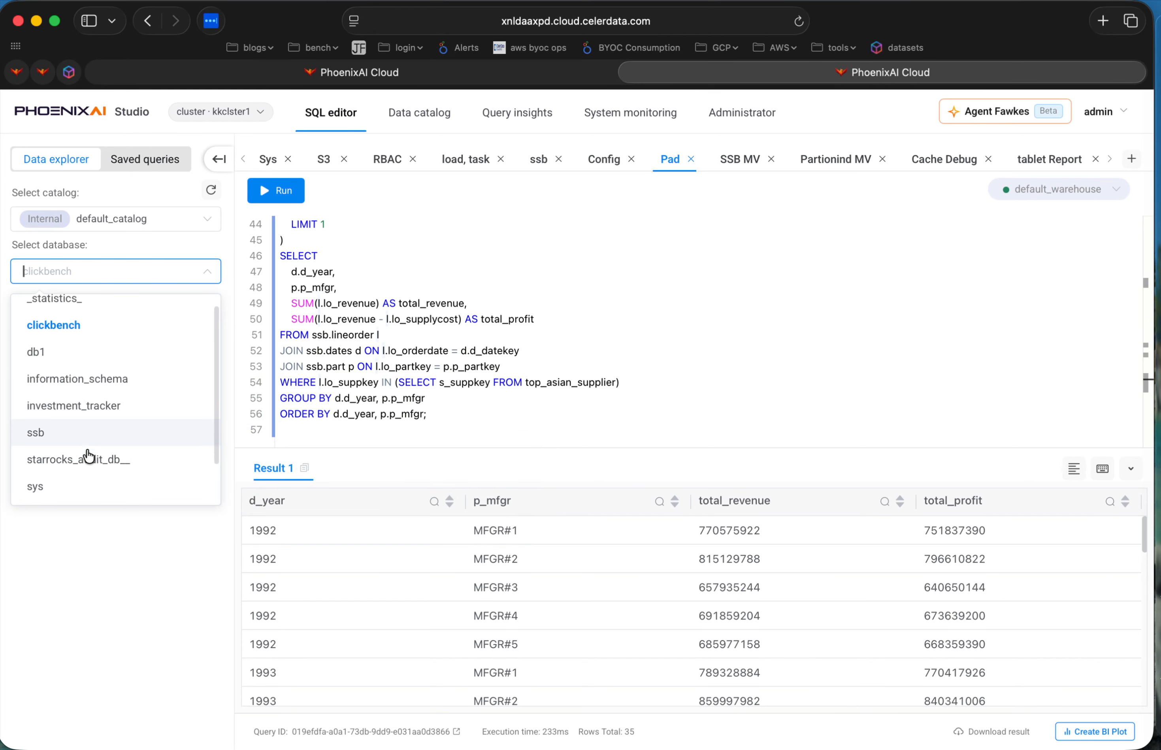
{"action": "scroll", "coordinate": [104, 447], "scroll_direction": "down", "scroll_amount": 2}
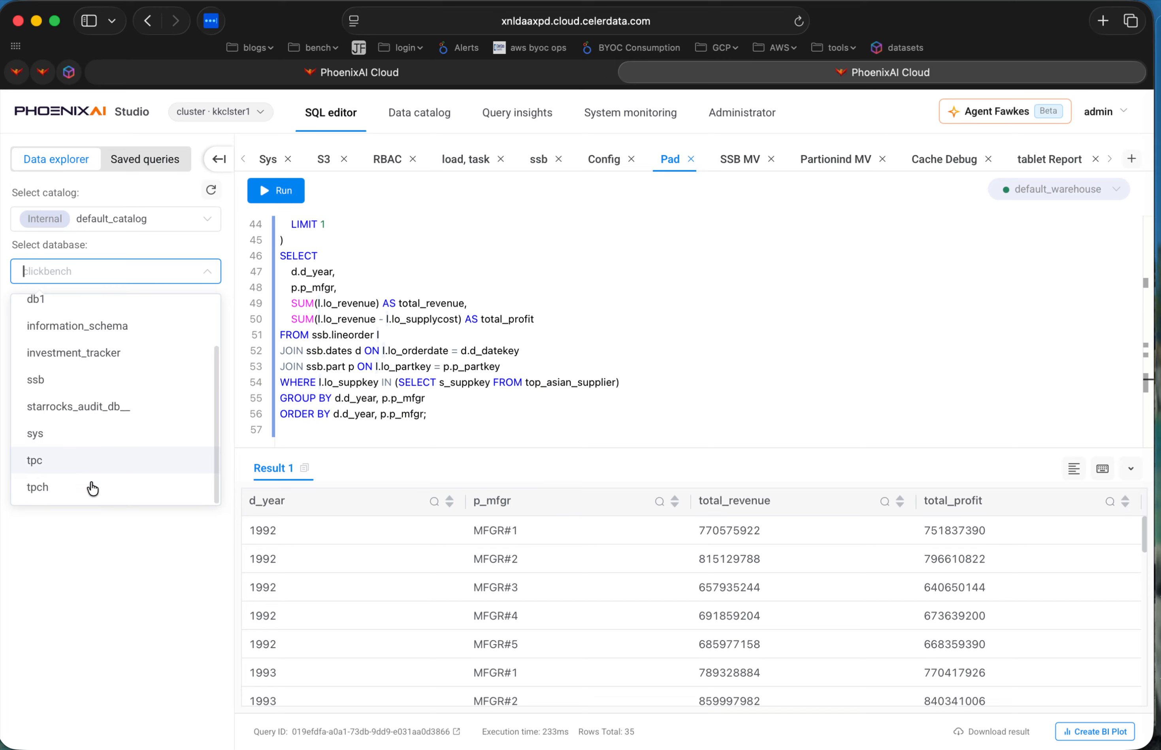
{"action": "left_click", "coordinate": [86, 495]}
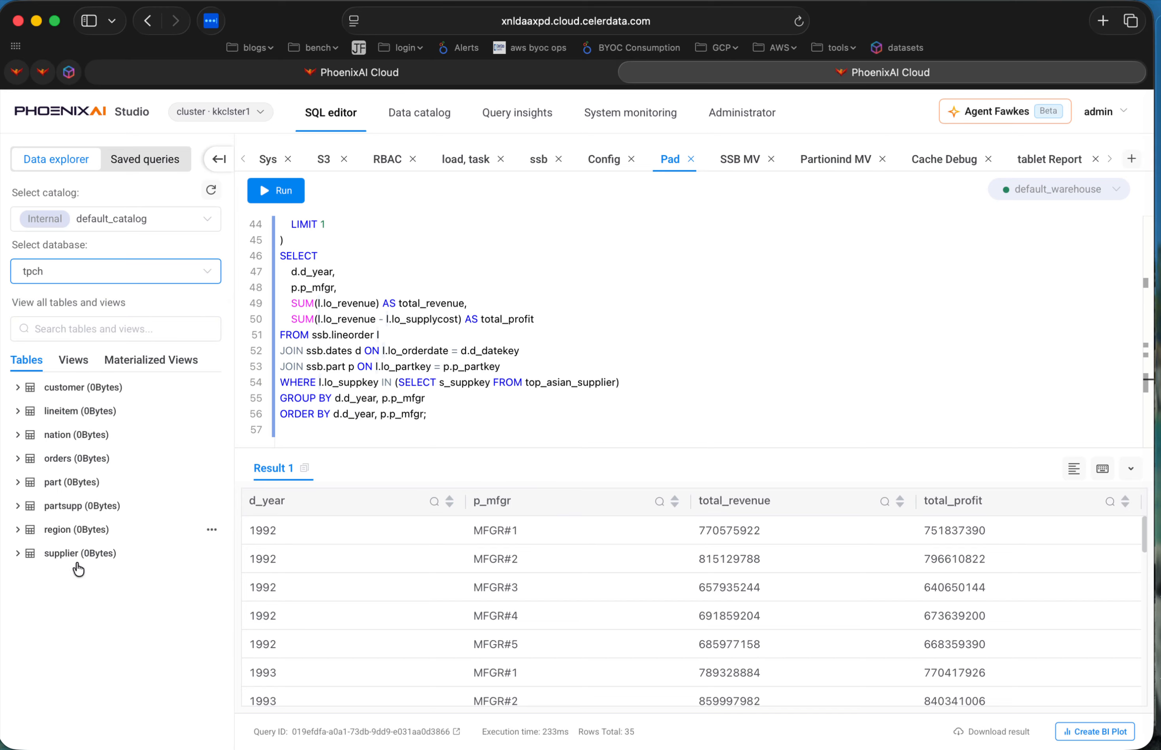
{"action": "left_click", "coordinate": [539, 438]}
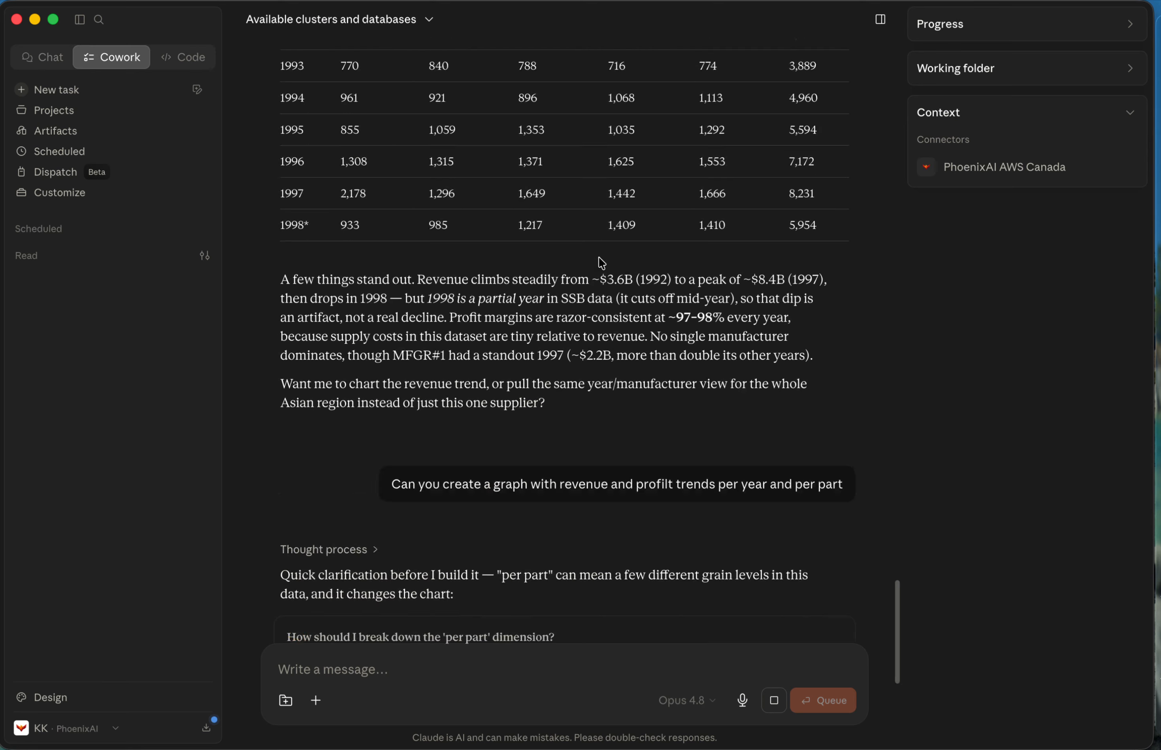
Switch to Claude and review the earlier answer's list of databases and tables on kkclster1.
{"action": "scroll", "coordinate": [601, 261], "scroll_direction": "up", "scroll_amount": 20}
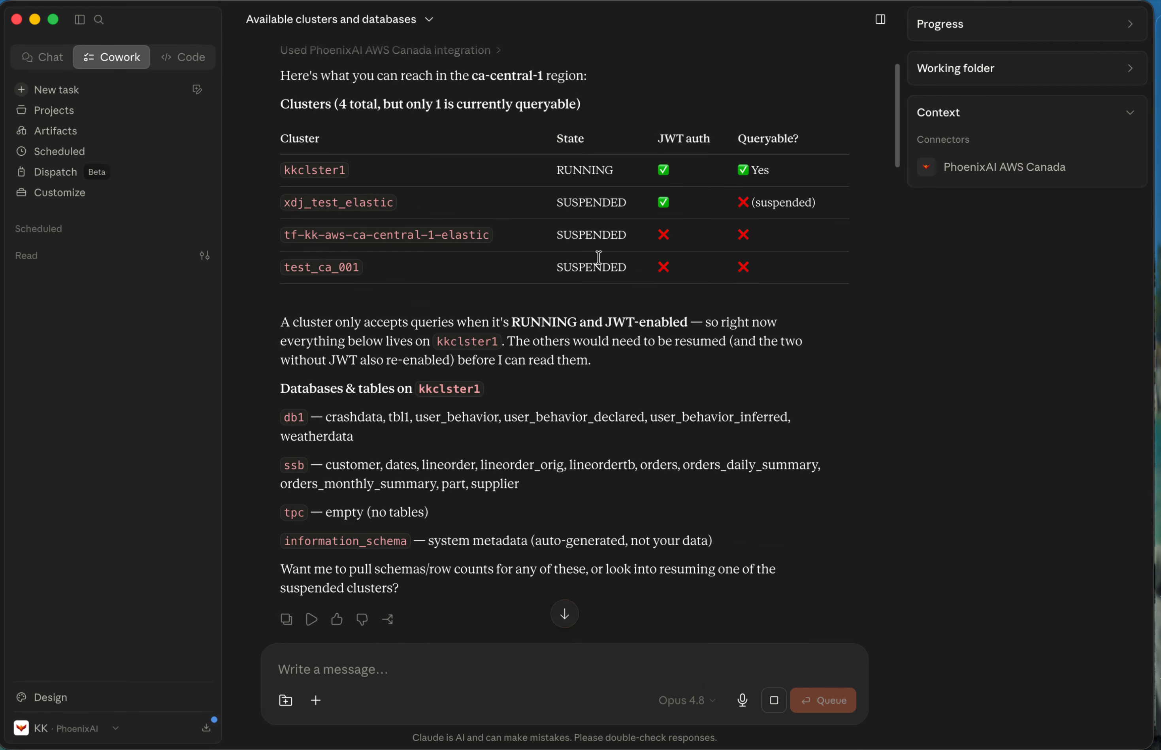
{"action": "scroll", "coordinate": [601, 263], "scroll_direction": "down", "scroll_amount": 8}
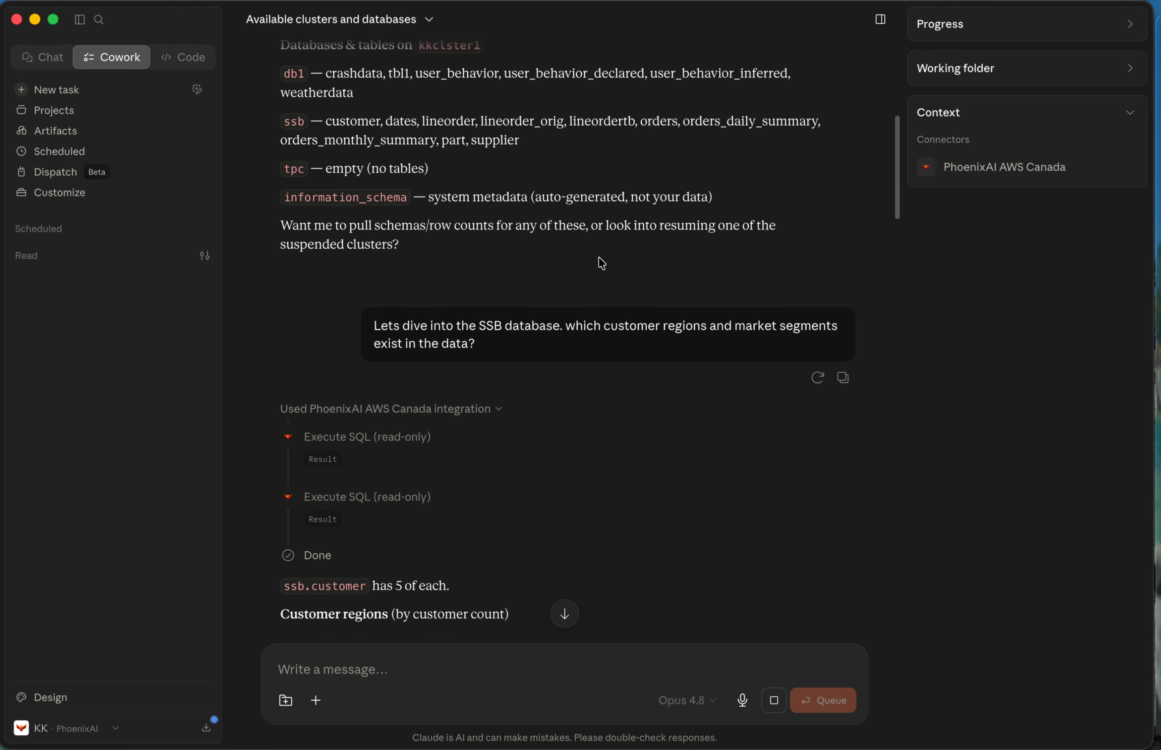
{"action": "scroll", "coordinate": [600, 260], "scroll_direction": "up", "scroll_amount": 3}
{"action": "left_click_drag", "start_coordinate": [281, 144], "coordinate": [464, 270]}
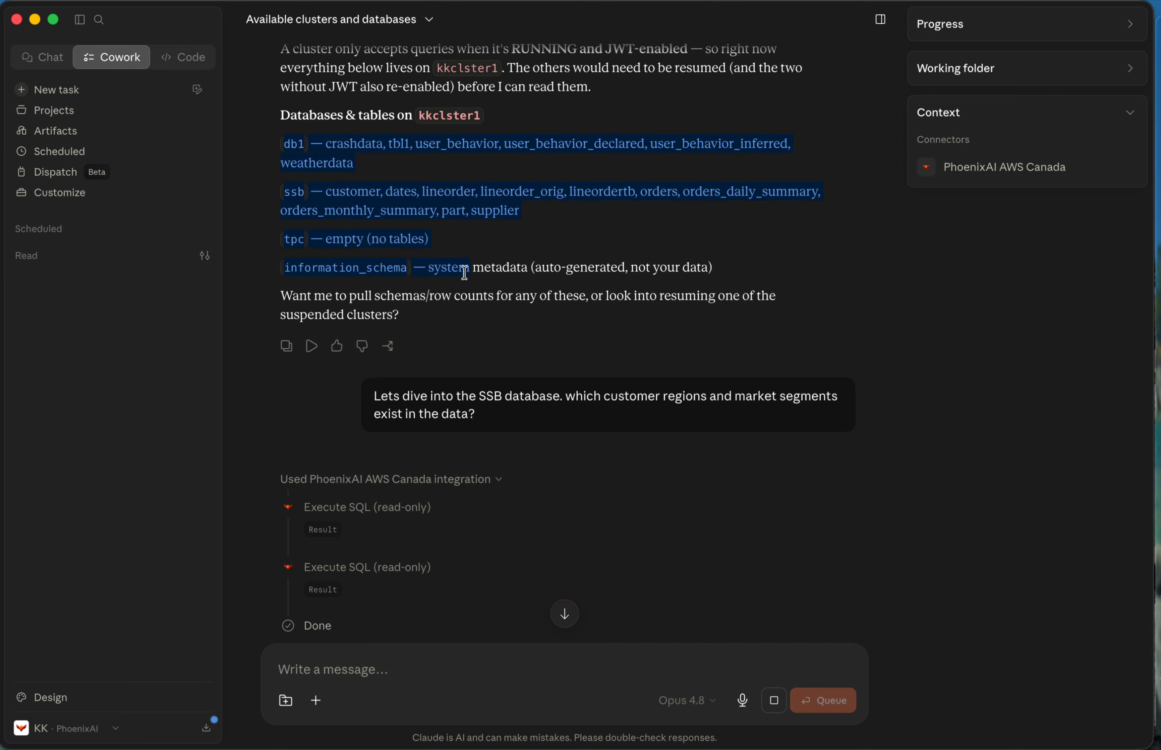
{"action": "scroll", "coordinate": [620, 571], "scroll_direction": "down", "scroll_amount": 20}
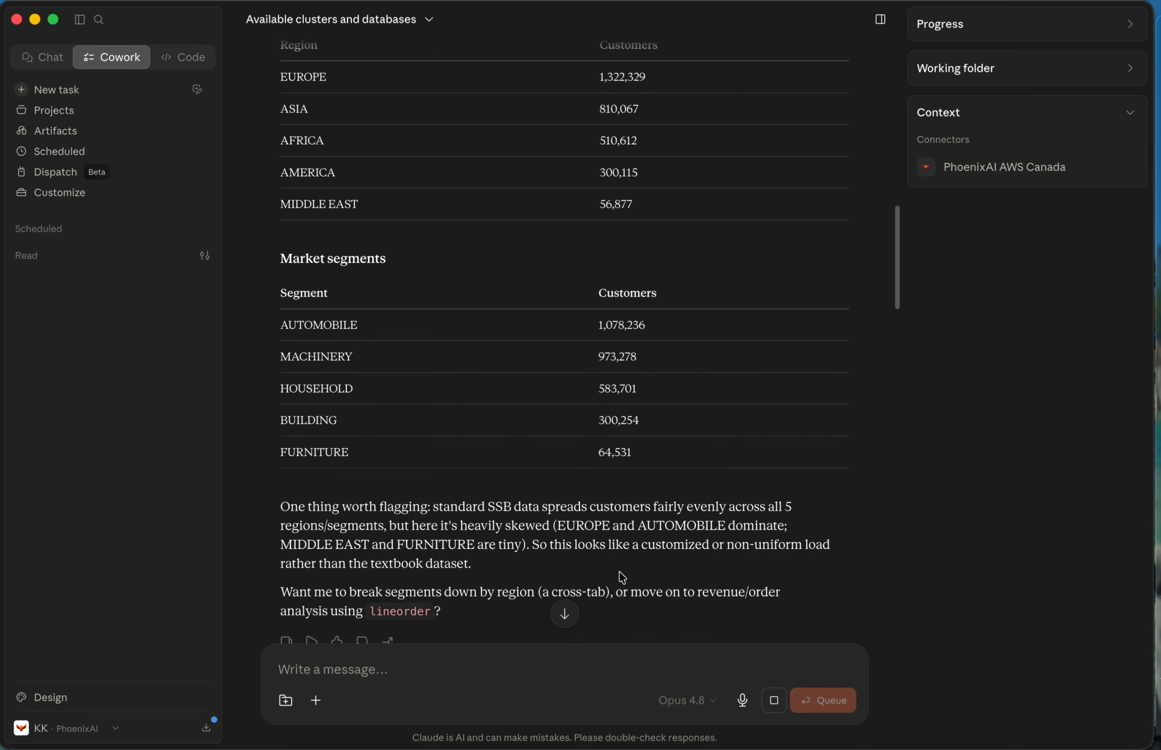
Draft the message "Can you show me tables from teh clickbench database?" in the Claude conversation.
{"action": "scroll", "coordinate": [619, 571], "scroll_direction": "down", "scroll_amount": 15}
{"action": "type", "text": "Can you show me tables from teh clickbench database?"}
{"action": "scroll", "coordinate": [493, 595], "scroll_direction": "down", "scroll_amount": 2}
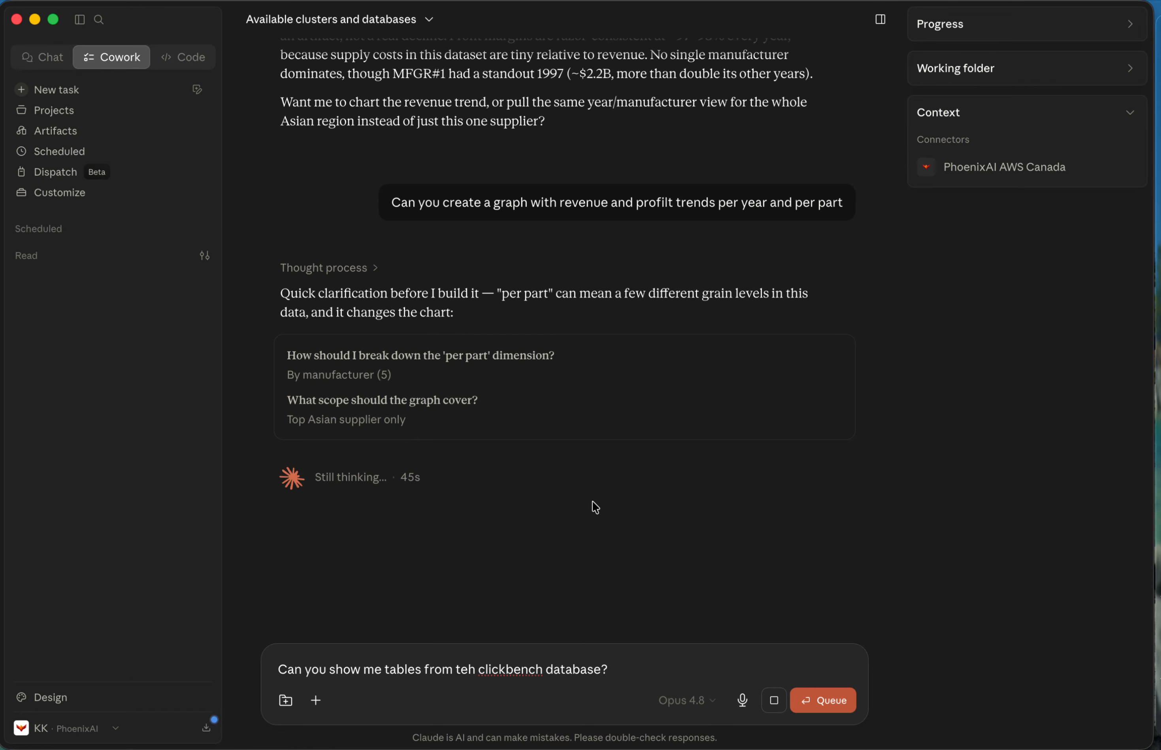
Examine the revenue and profit line charts per manufacturer from 1992 to 1998, including the values at individual years.
{"action": "scroll", "coordinate": [594, 502], "scroll_direction": "down", "scroll_amount": 1}
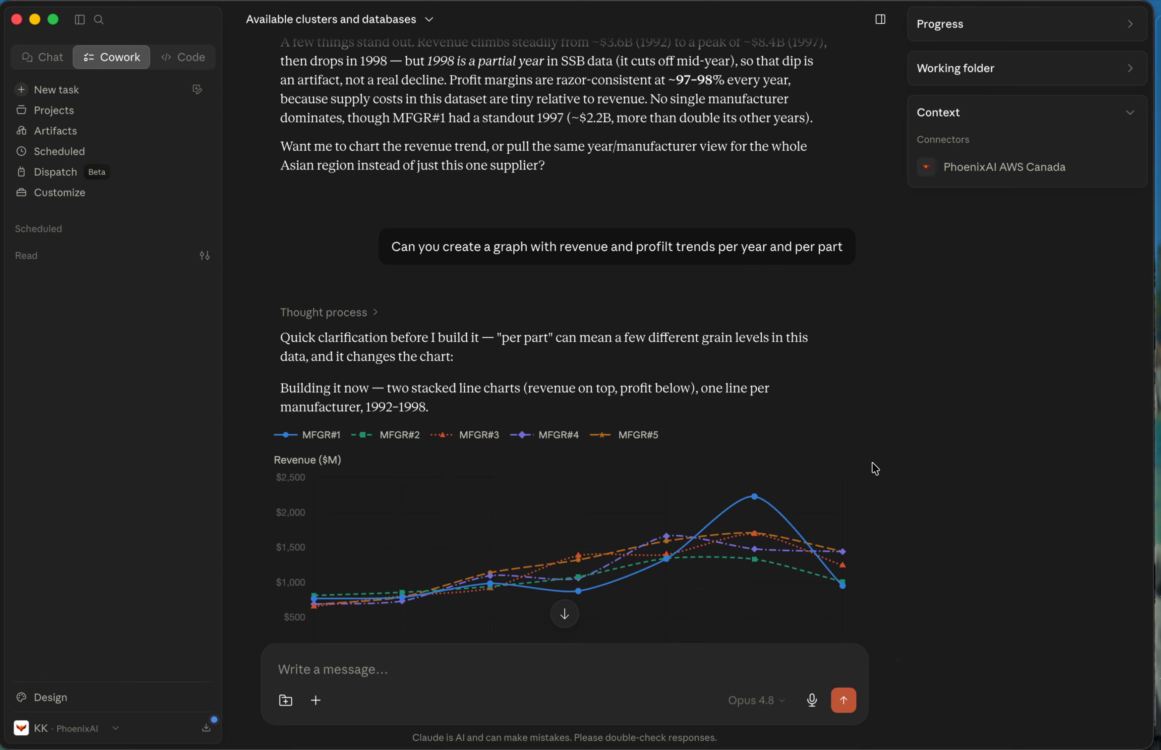
{"action": "scroll", "coordinate": [873, 469], "scroll_direction": "down", "scroll_amount": 2}
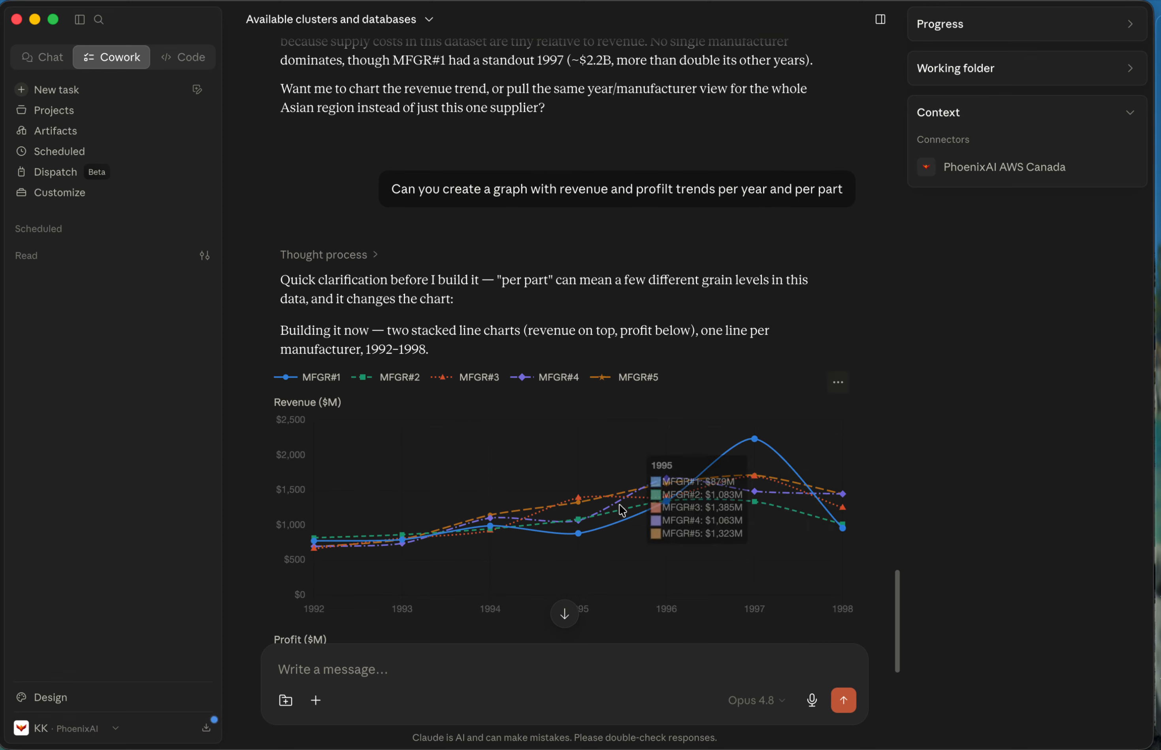
{"action": "scroll", "coordinate": [887, 575], "scroll_direction": "down", "scroll_amount": 4}
{"action": "scroll", "coordinate": [886, 572], "scroll_direction": "up", "scroll_amount": 2}
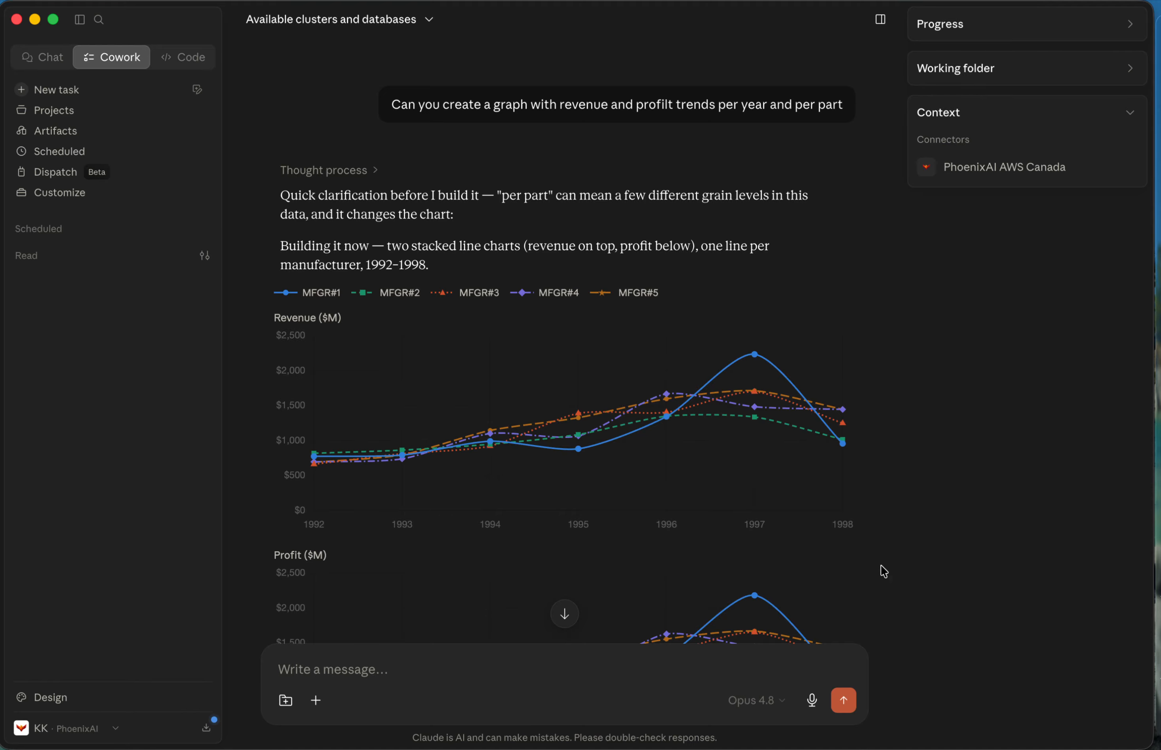
{"action": "scroll", "coordinate": [842, 629], "scroll_direction": "down", "scroll_amount": 3}
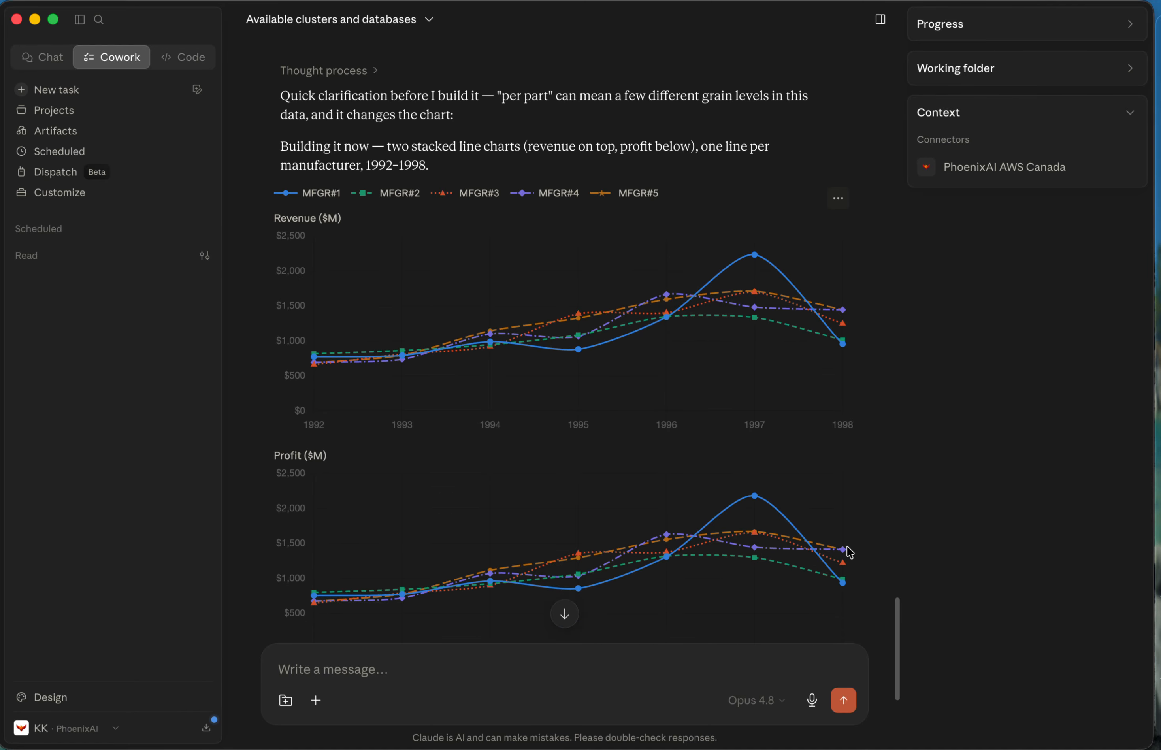
{"action": "scroll", "coordinate": [847, 522], "scroll_direction": "up", "scroll_amount": 7}
{"action": "scroll", "coordinate": [847, 523], "scroll_direction": "down", "scroll_amount": 6}
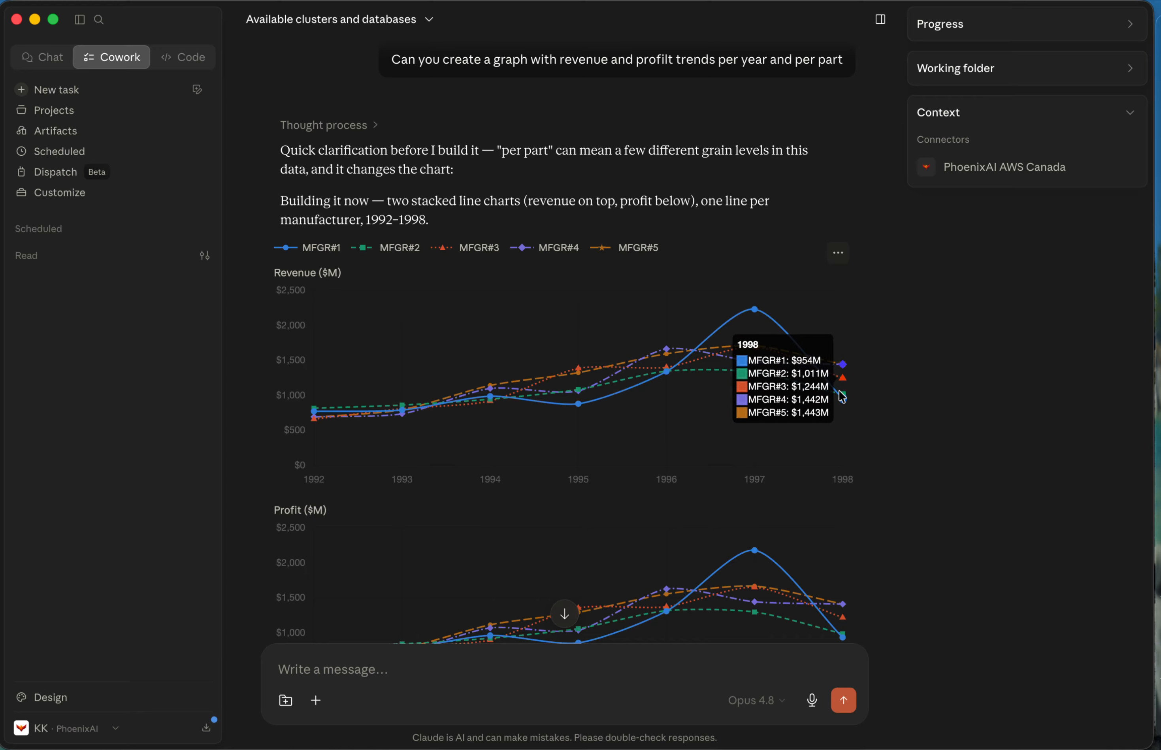
{"action": "scroll", "coordinate": [842, 398], "scroll_direction": "down", "scroll_amount": 3}
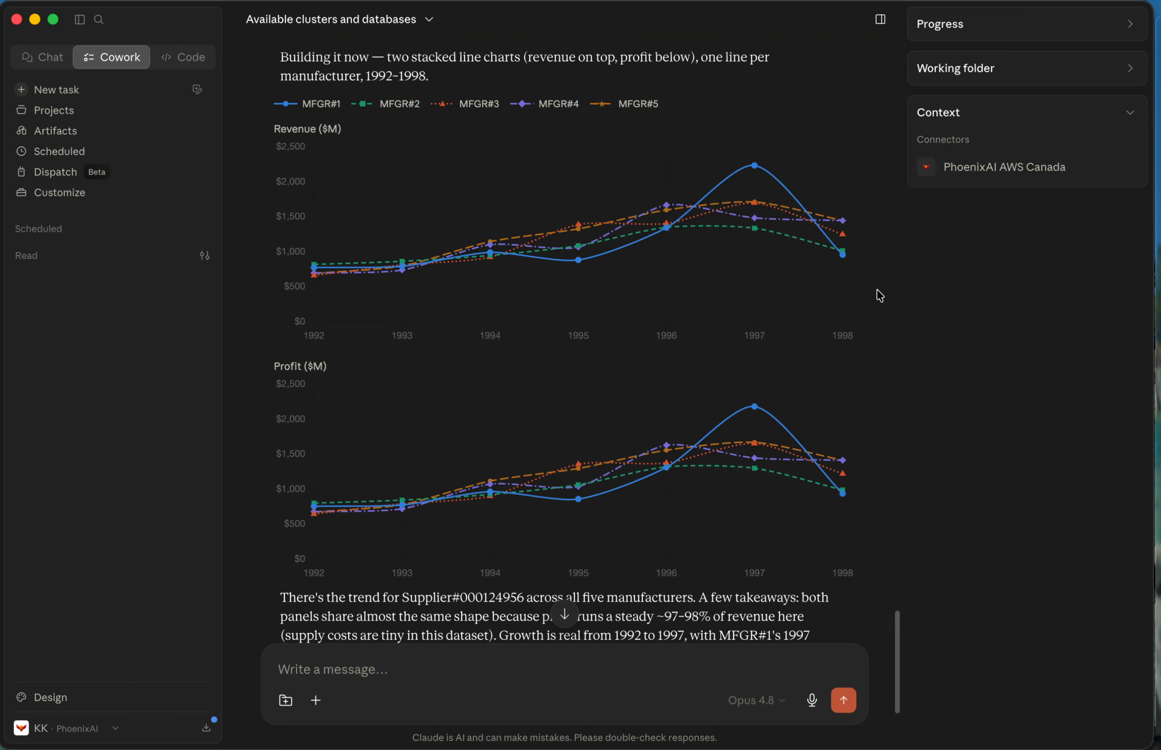
{"action": "mouse_move", "coordinate": [755, 171]}
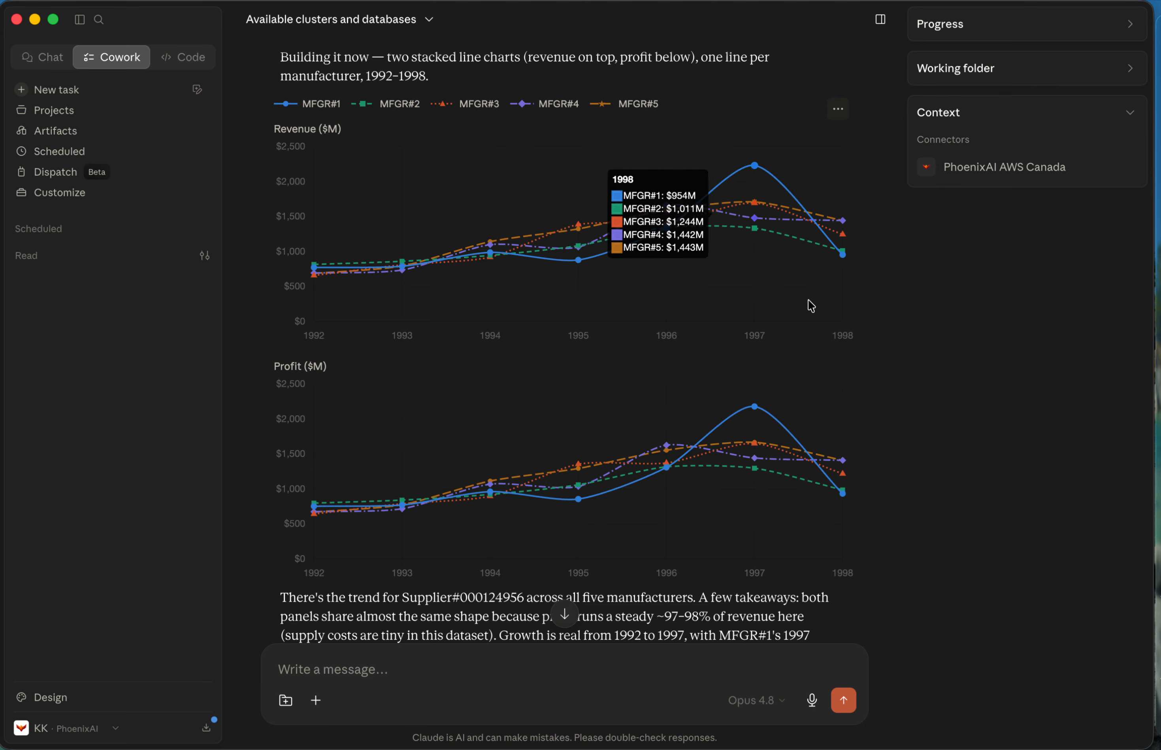
Read the takeaways and follow-up offer below the profit chart.
{"action": "scroll", "coordinate": [855, 624], "scroll_direction": "down", "scroll_amount": 5}
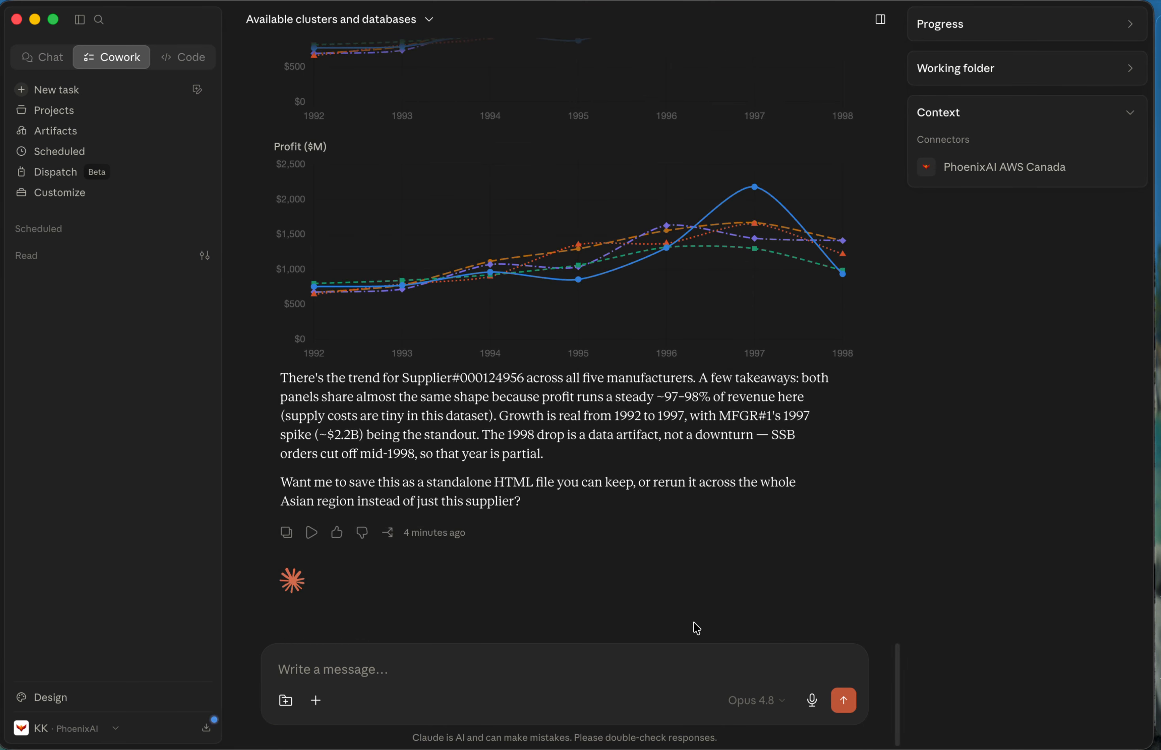
{"action": "left_click_drag", "start_coordinate": [288, 379], "coordinate": [574, 494]}
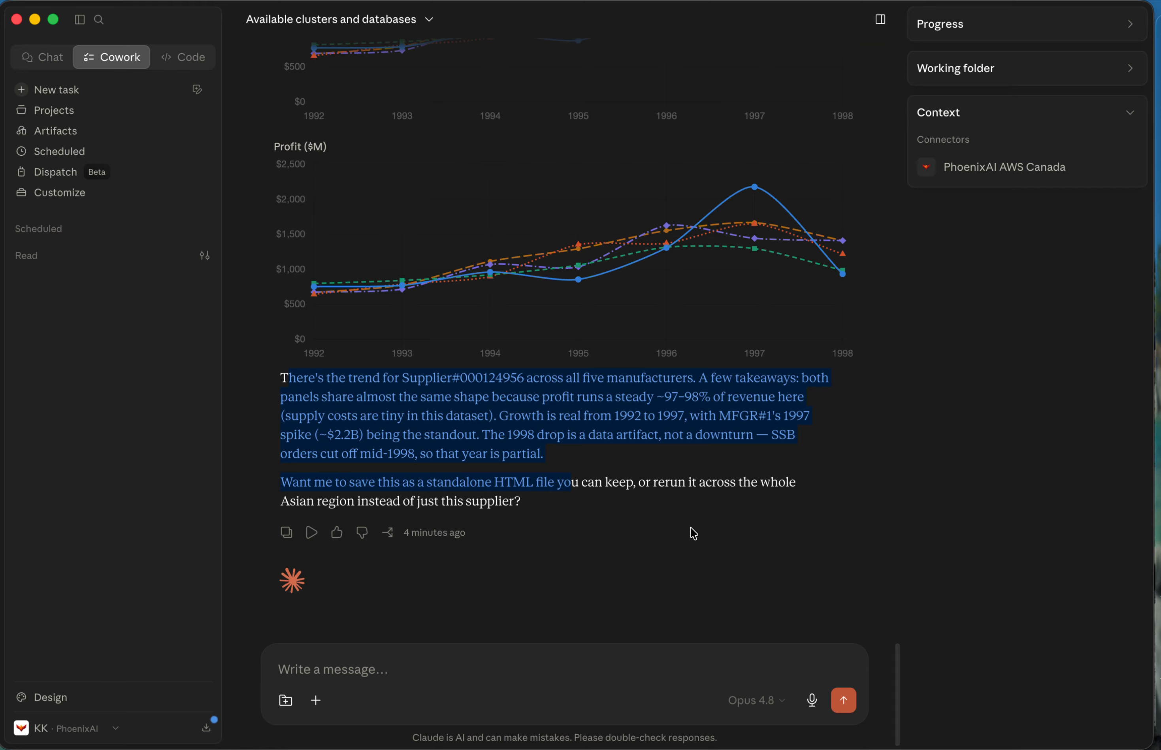
{"action": "left_click", "coordinate": [734, 557]}
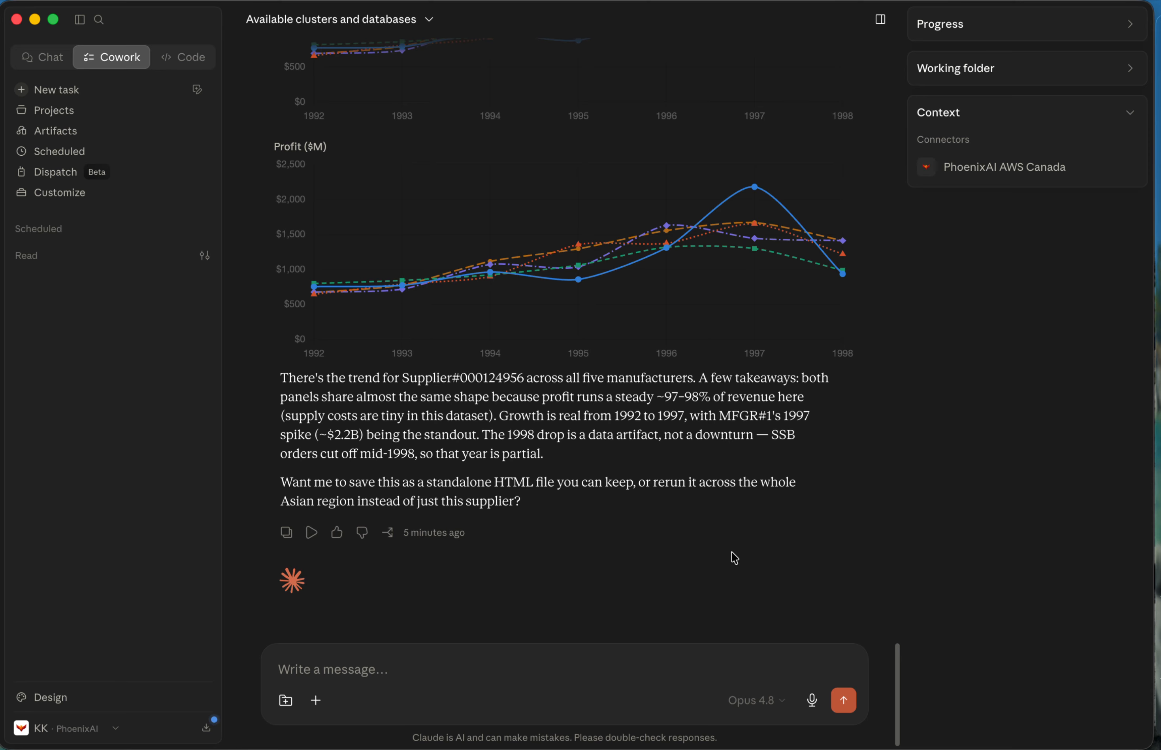
Paste the drafted clickbench question, correct "teh" to "the", and send it to Claude.
{"action": "left_click", "coordinate": [580, 691]}
{"action": "type", "text": "Can you show me tables from teh clickbench database?"}
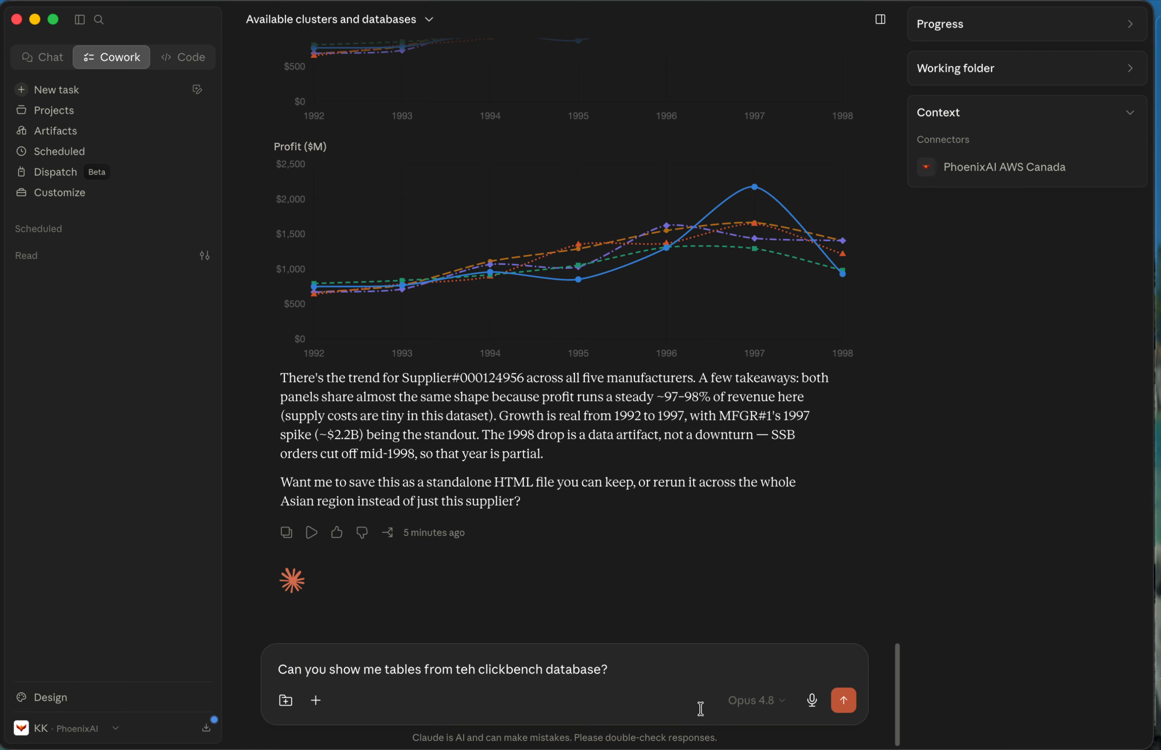
{"action": "left_click_drag", "start_coordinate": [407, 670], "coordinate": [699, 673]}
{"action": "left_click", "coordinate": [703, 672]}
{"action": "left_click", "coordinate": [475, 670]}
{"action": "key", "text": "BackSpace"}
{"action": "key", "text": "BackSpace"}
{"action": "type", "text": "he"}
{"action": "left_click", "coordinate": [847, 698]}
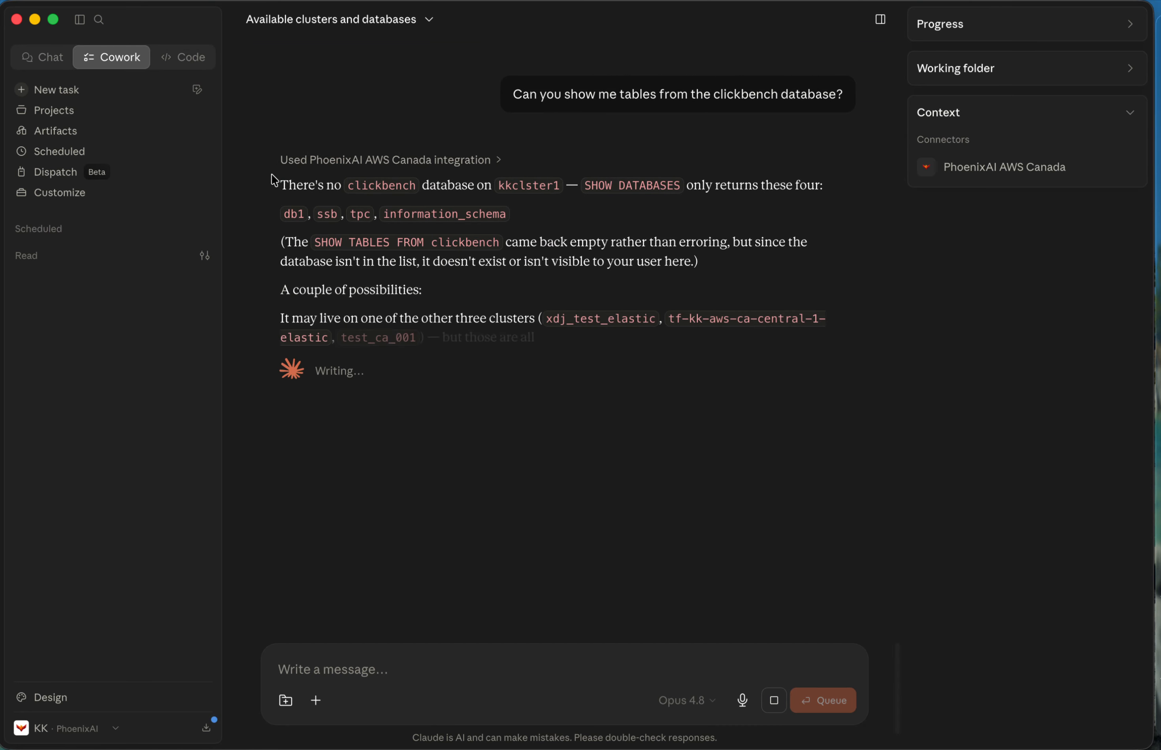
Read Claude's answer about the clickbench database, including the SHOW TABLES explanation and the possibilities about the other clusters.
{"action": "left_click_drag", "start_coordinate": [273, 185], "coordinate": [616, 185]}
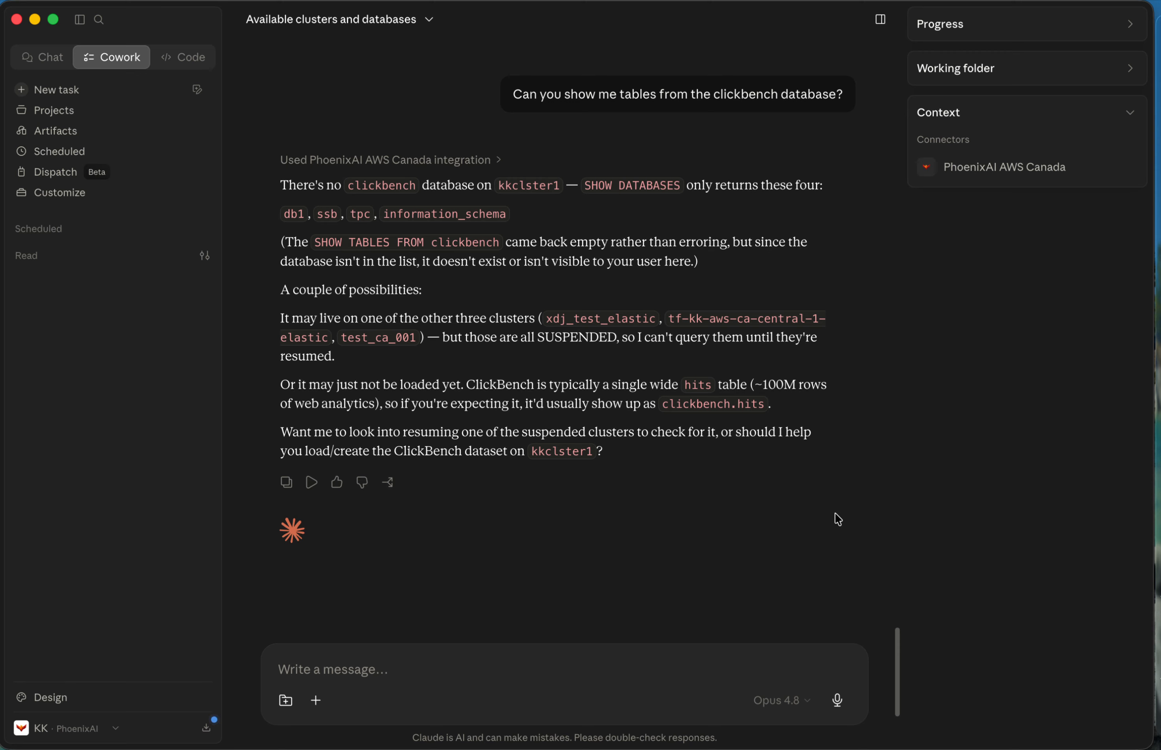
{"action": "left_click_drag", "start_coordinate": [280, 320], "coordinate": [445, 334]}
{"action": "left_click", "coordinate": [680, 490]}
{"action": "left_click_drag", "start_coordinate": [516, 240], "coordinate": [709, 282]}
{"action": "left_click", "coordinate": [732, 496]}
{"action": "scroll", "coordinate": [729, 492], "scroll_direction": "down", "scroll_amount": 1}
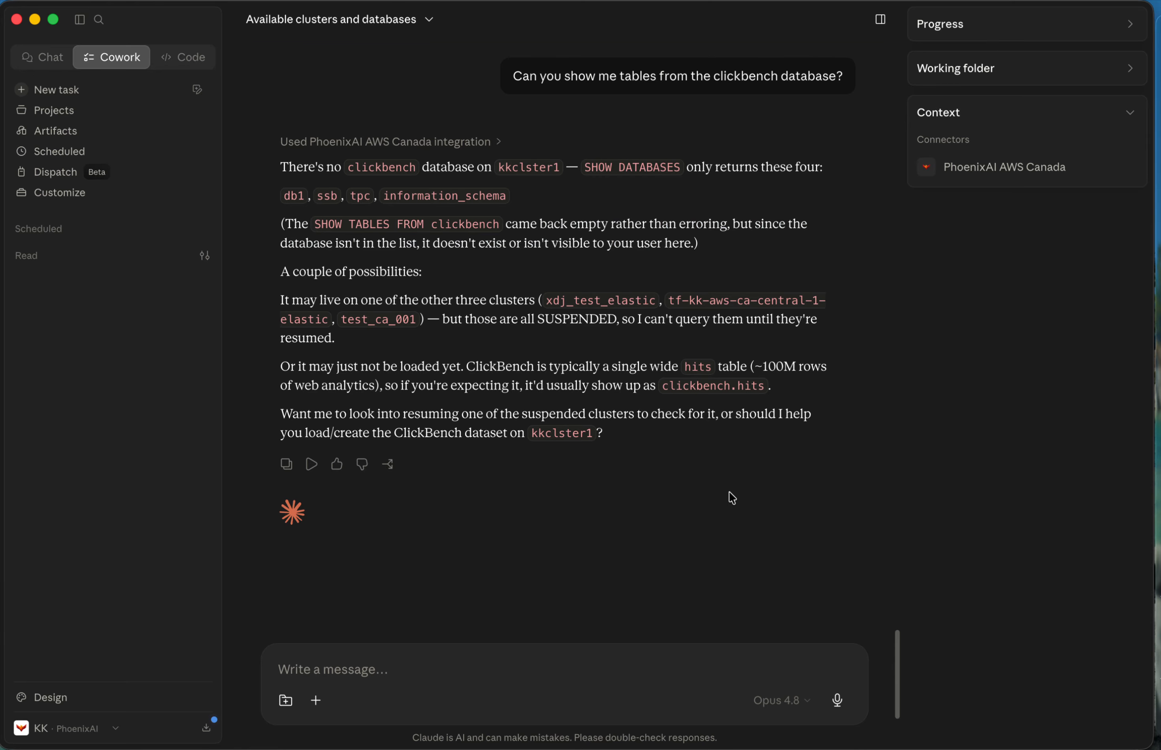